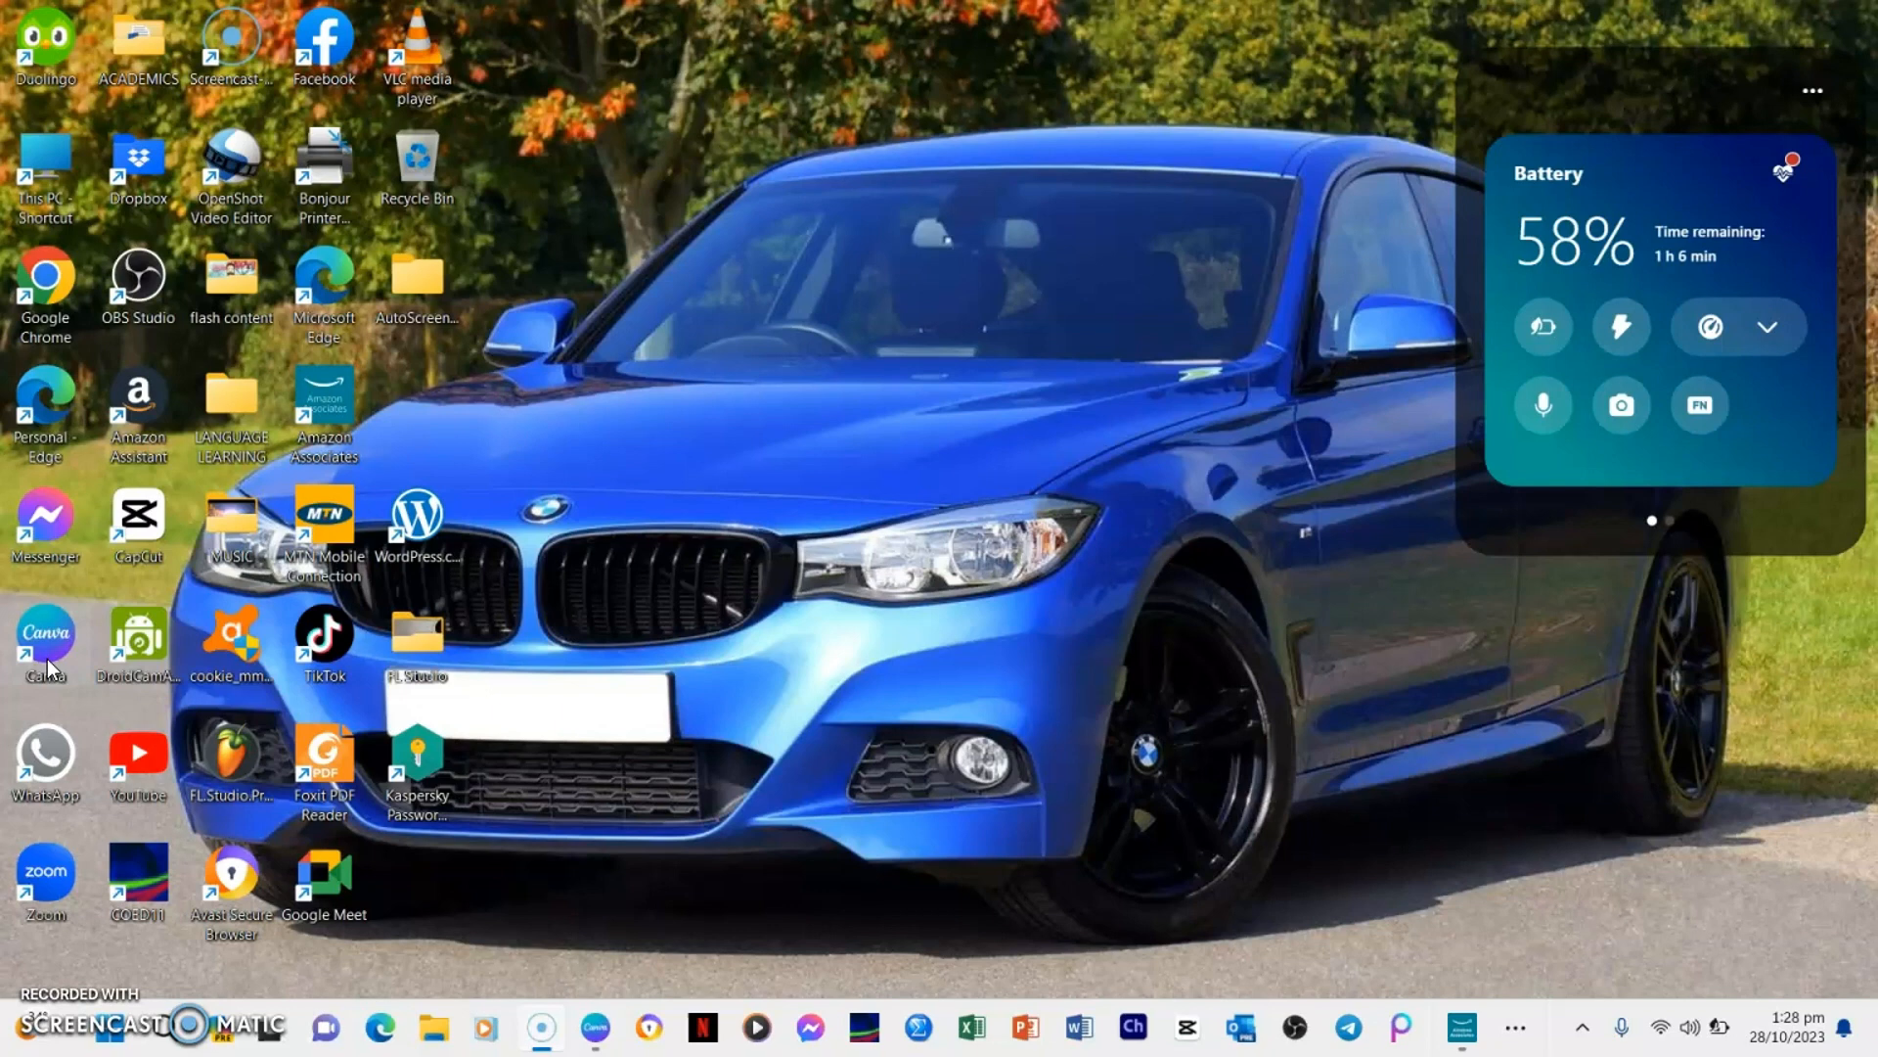
Open Canva and create a blank YouTube Thumbnail design
double_click(43, 633)
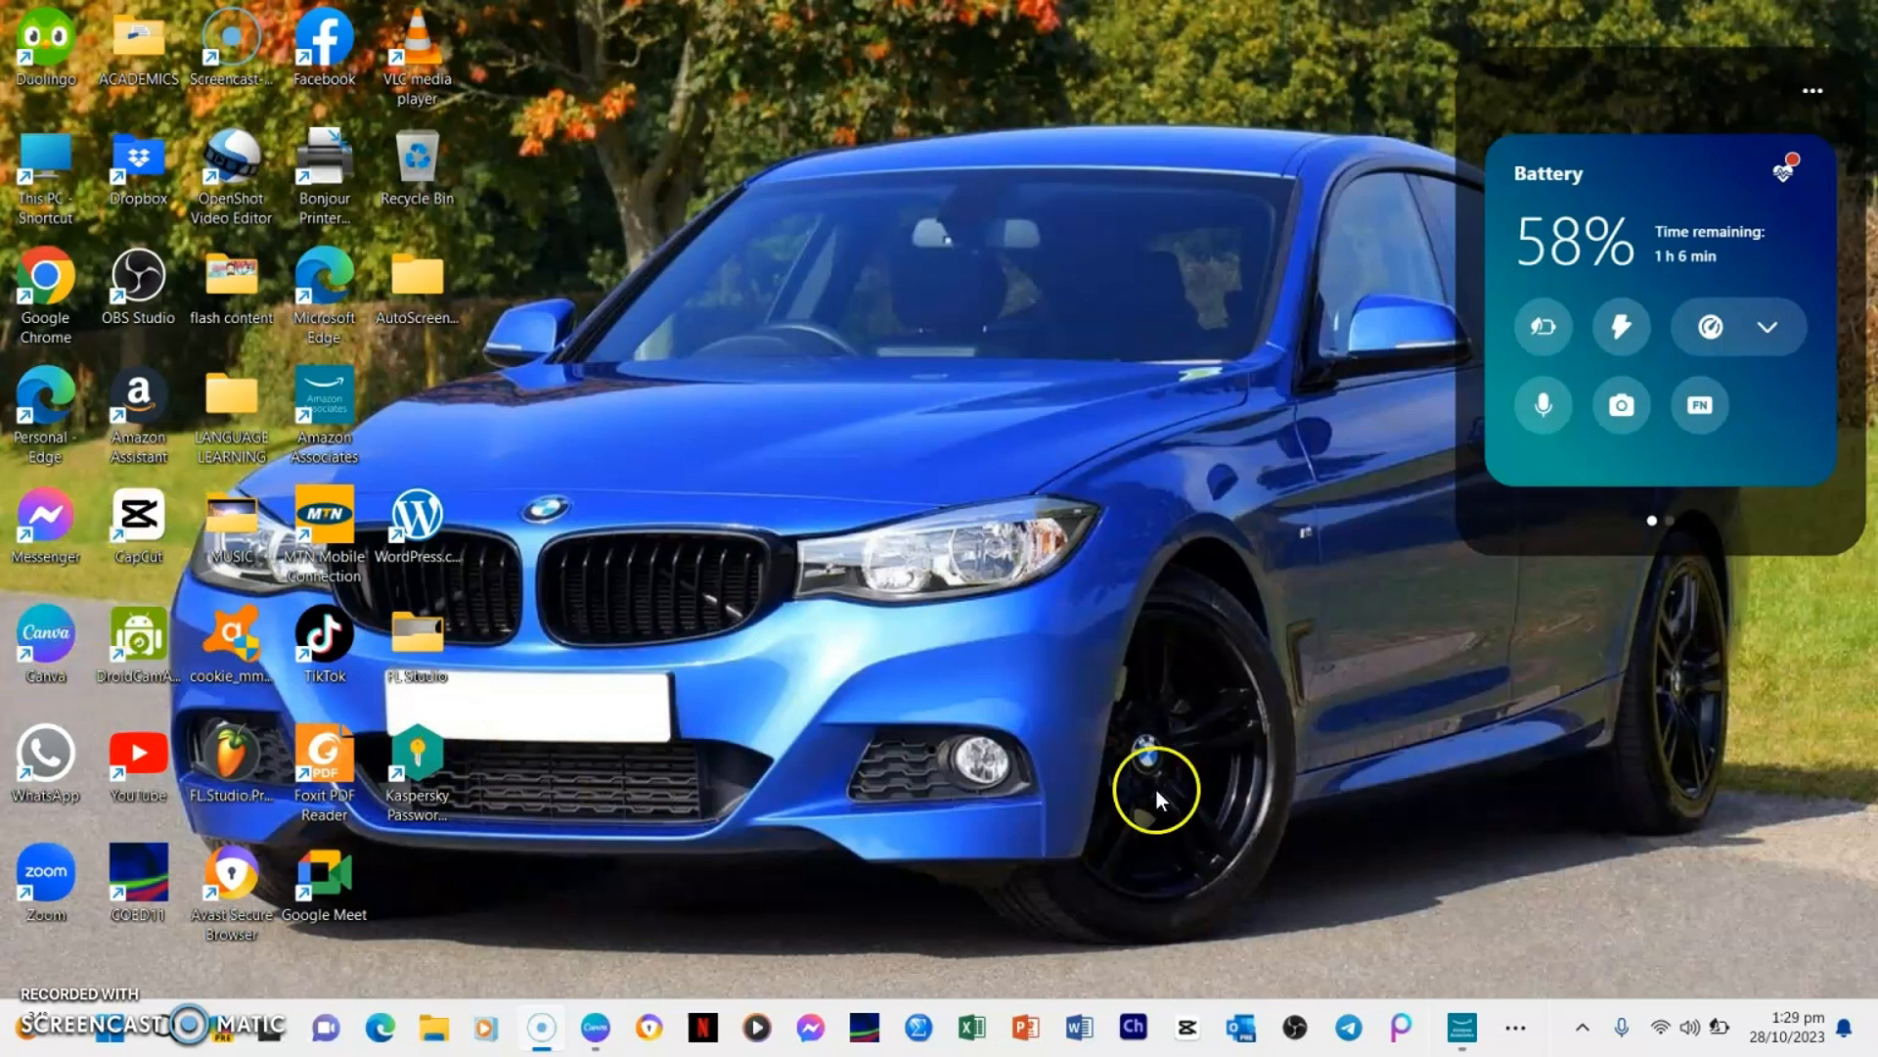
mouse_move(533, 1048)
left_click(595, 1027)
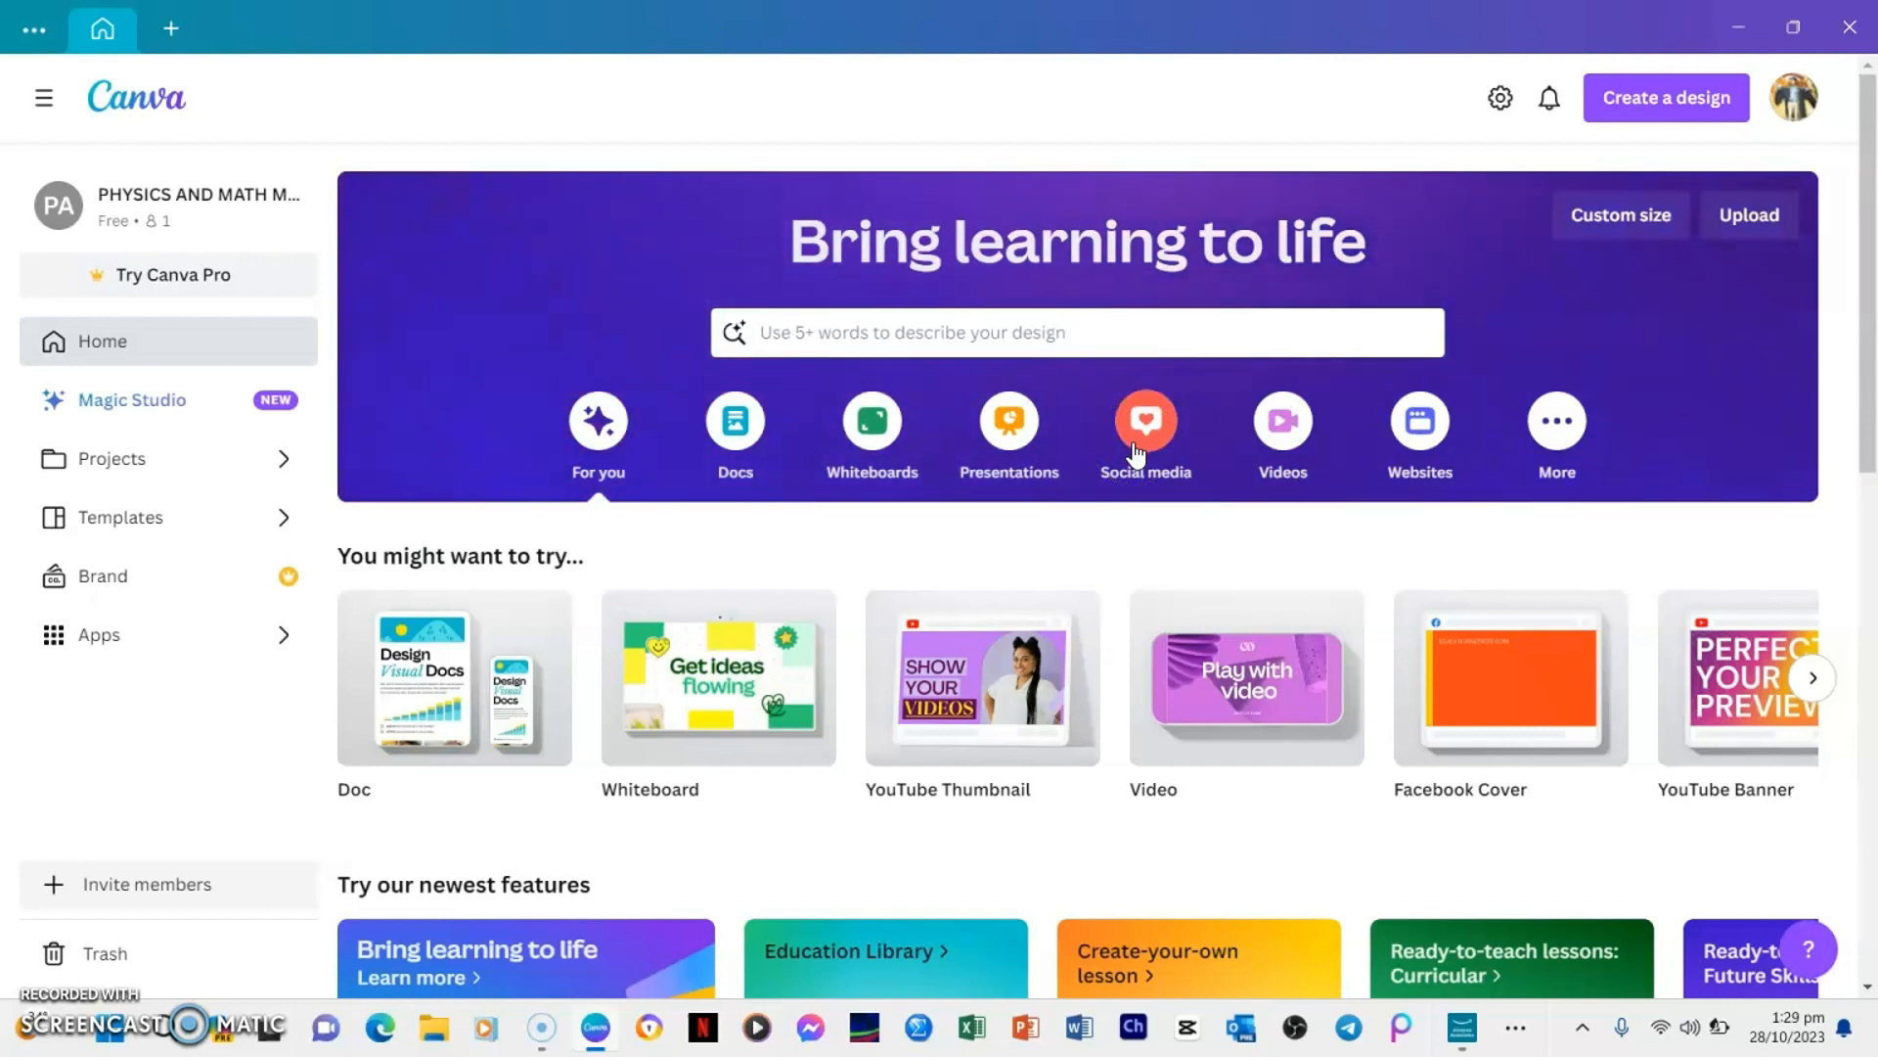
left_click(1426, 452)
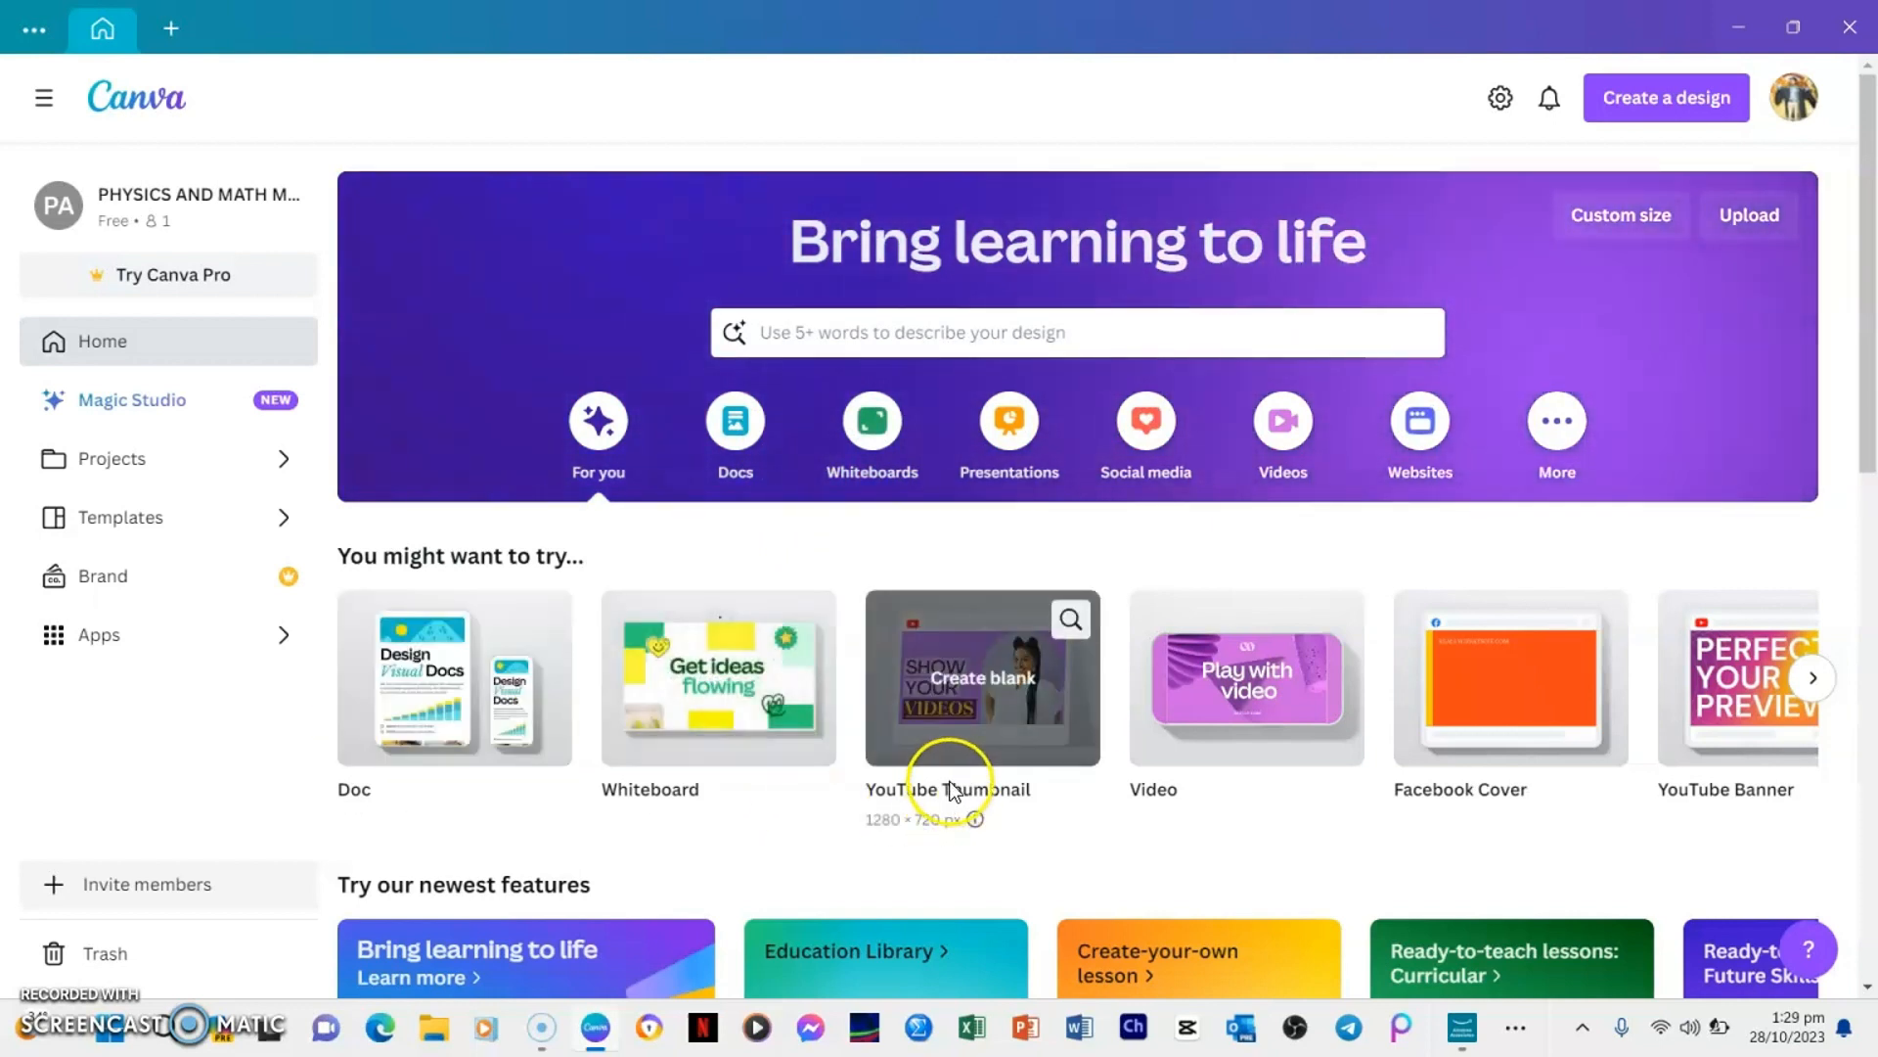
left_click(958, 715)
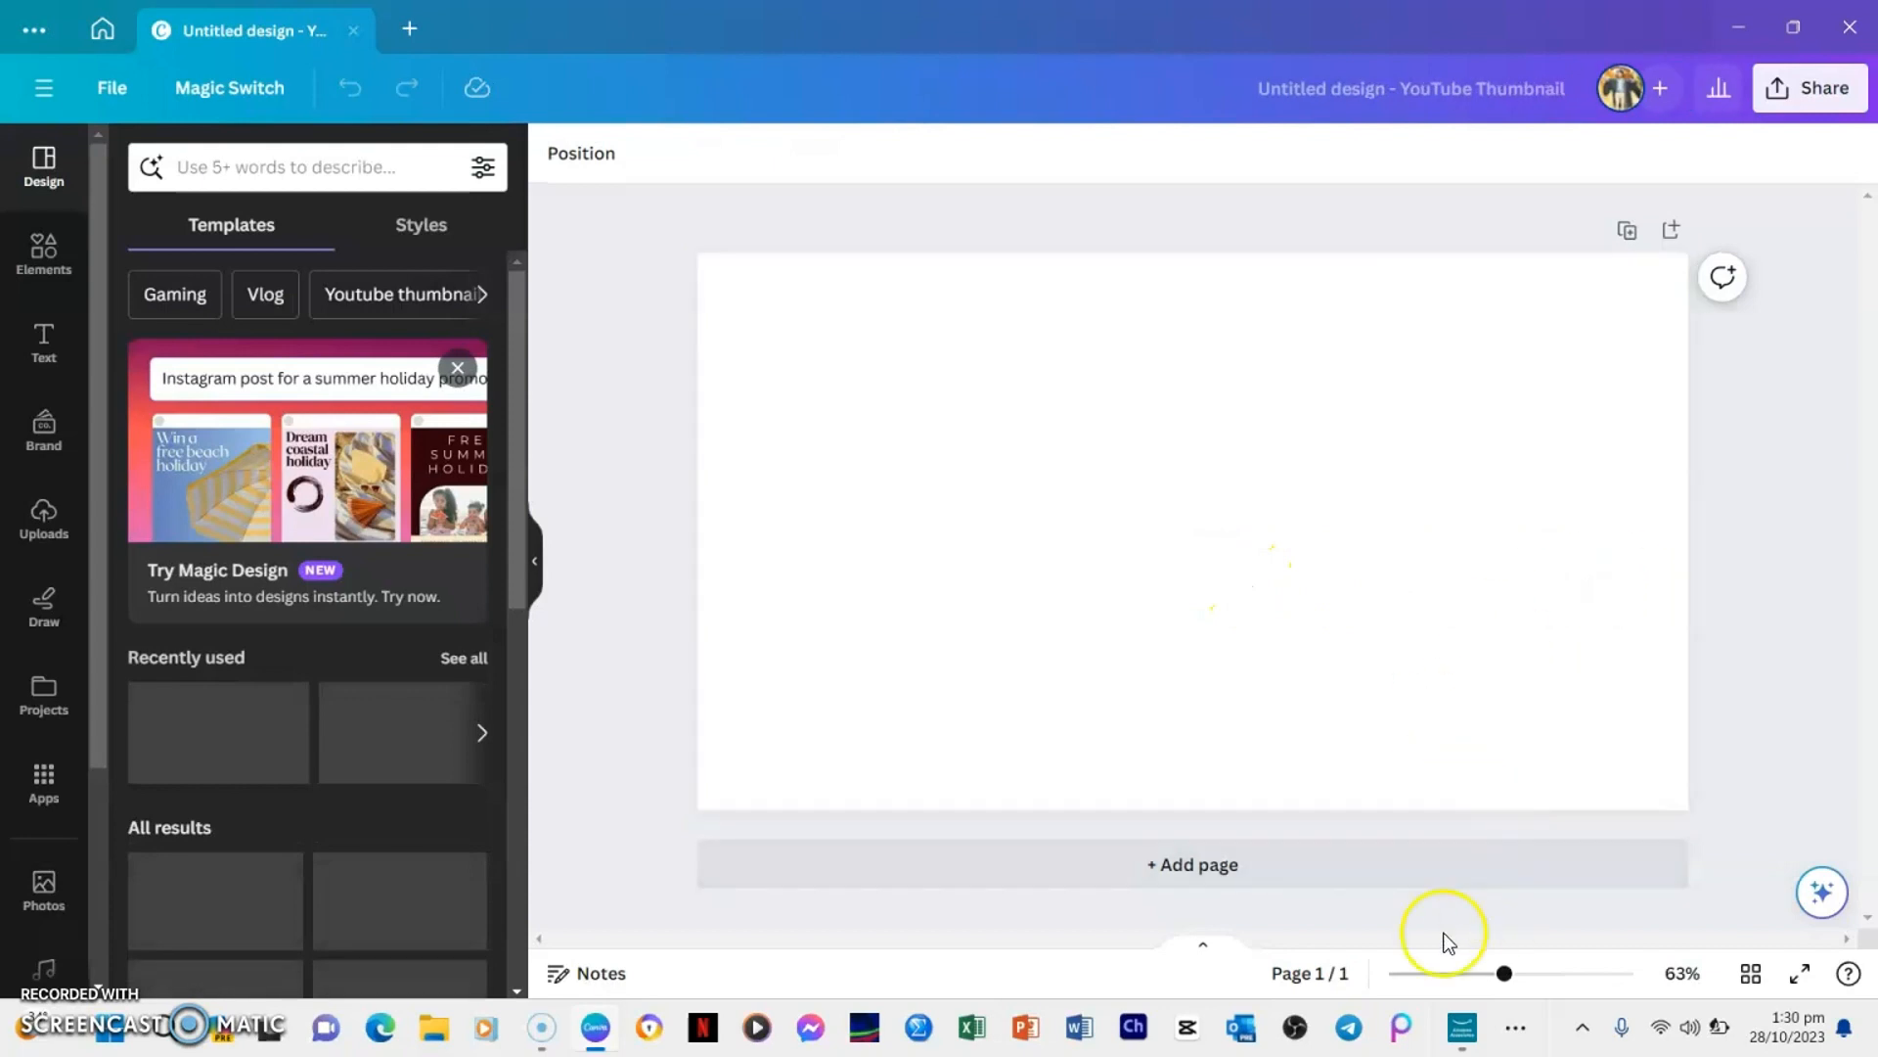
Copy the science exam paper cover photo from the WhatsApp chat and paste it onto the blank Canva thumbnail page
left_click(1519, 1030)
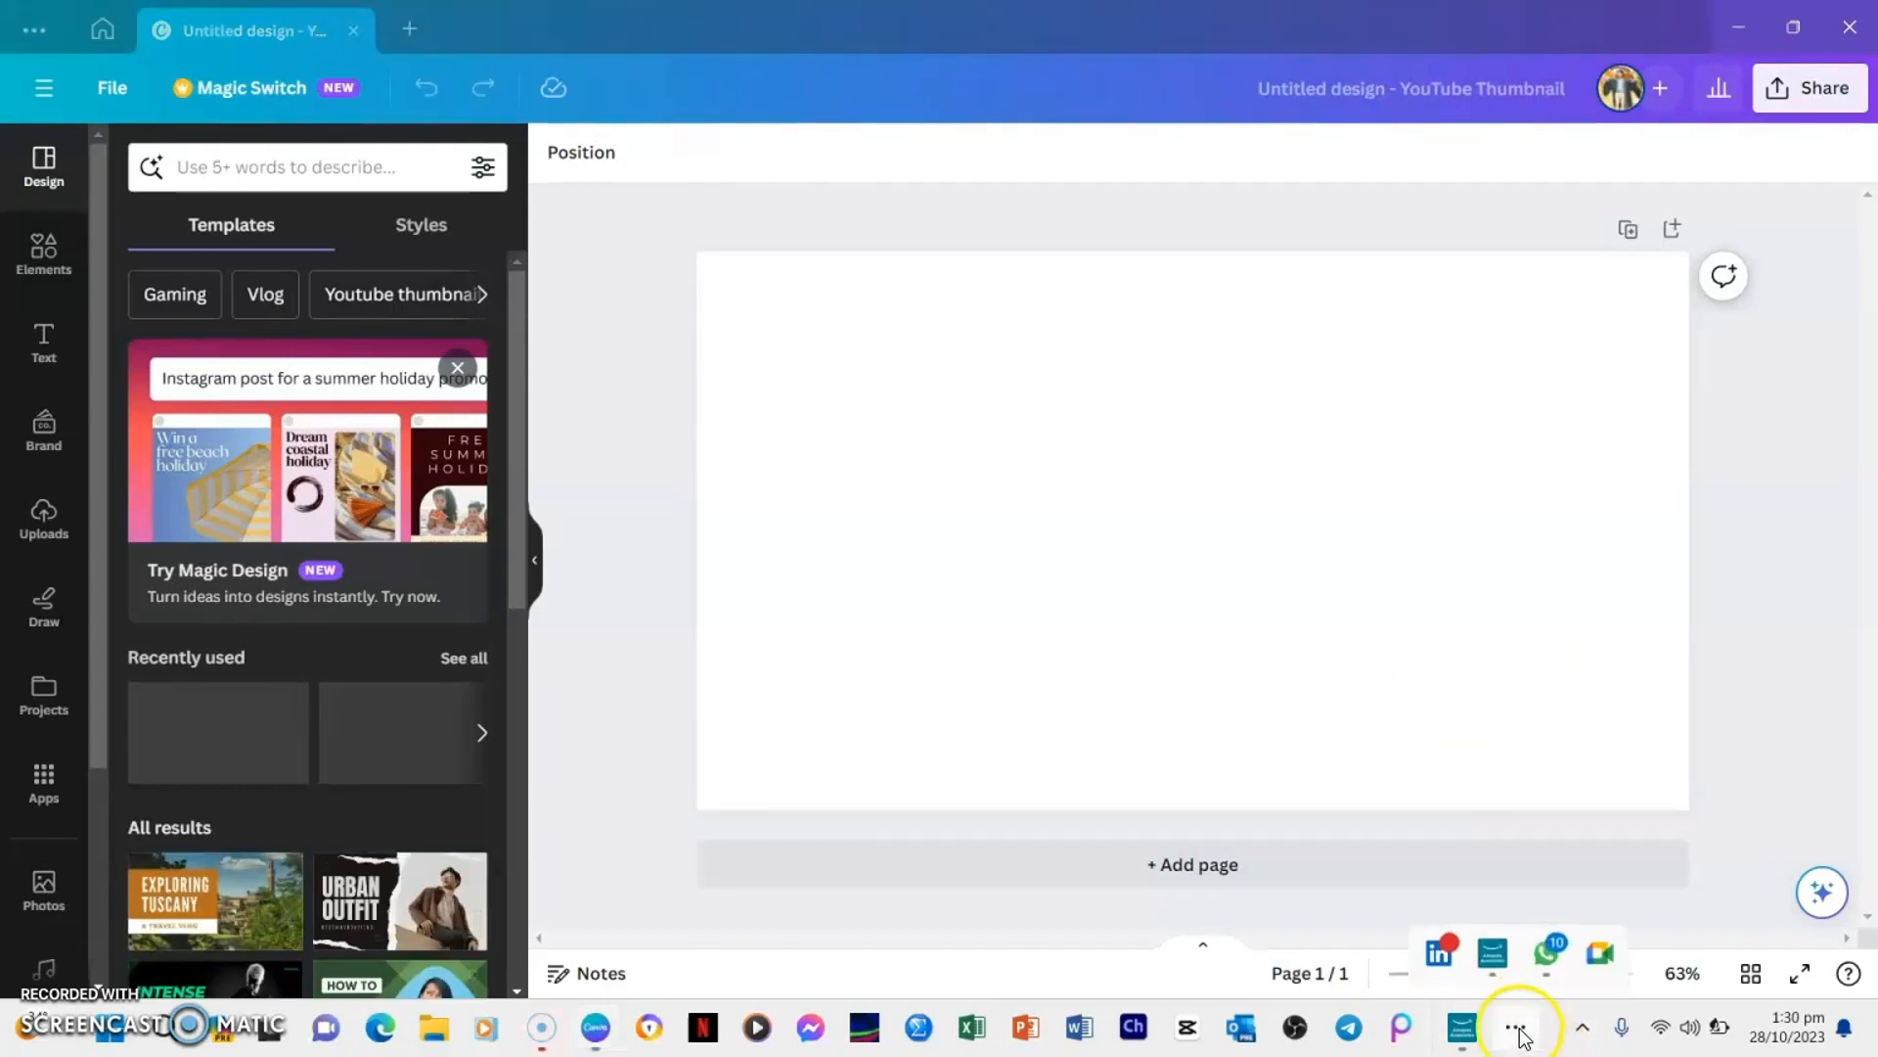
left_click(1546, 957)
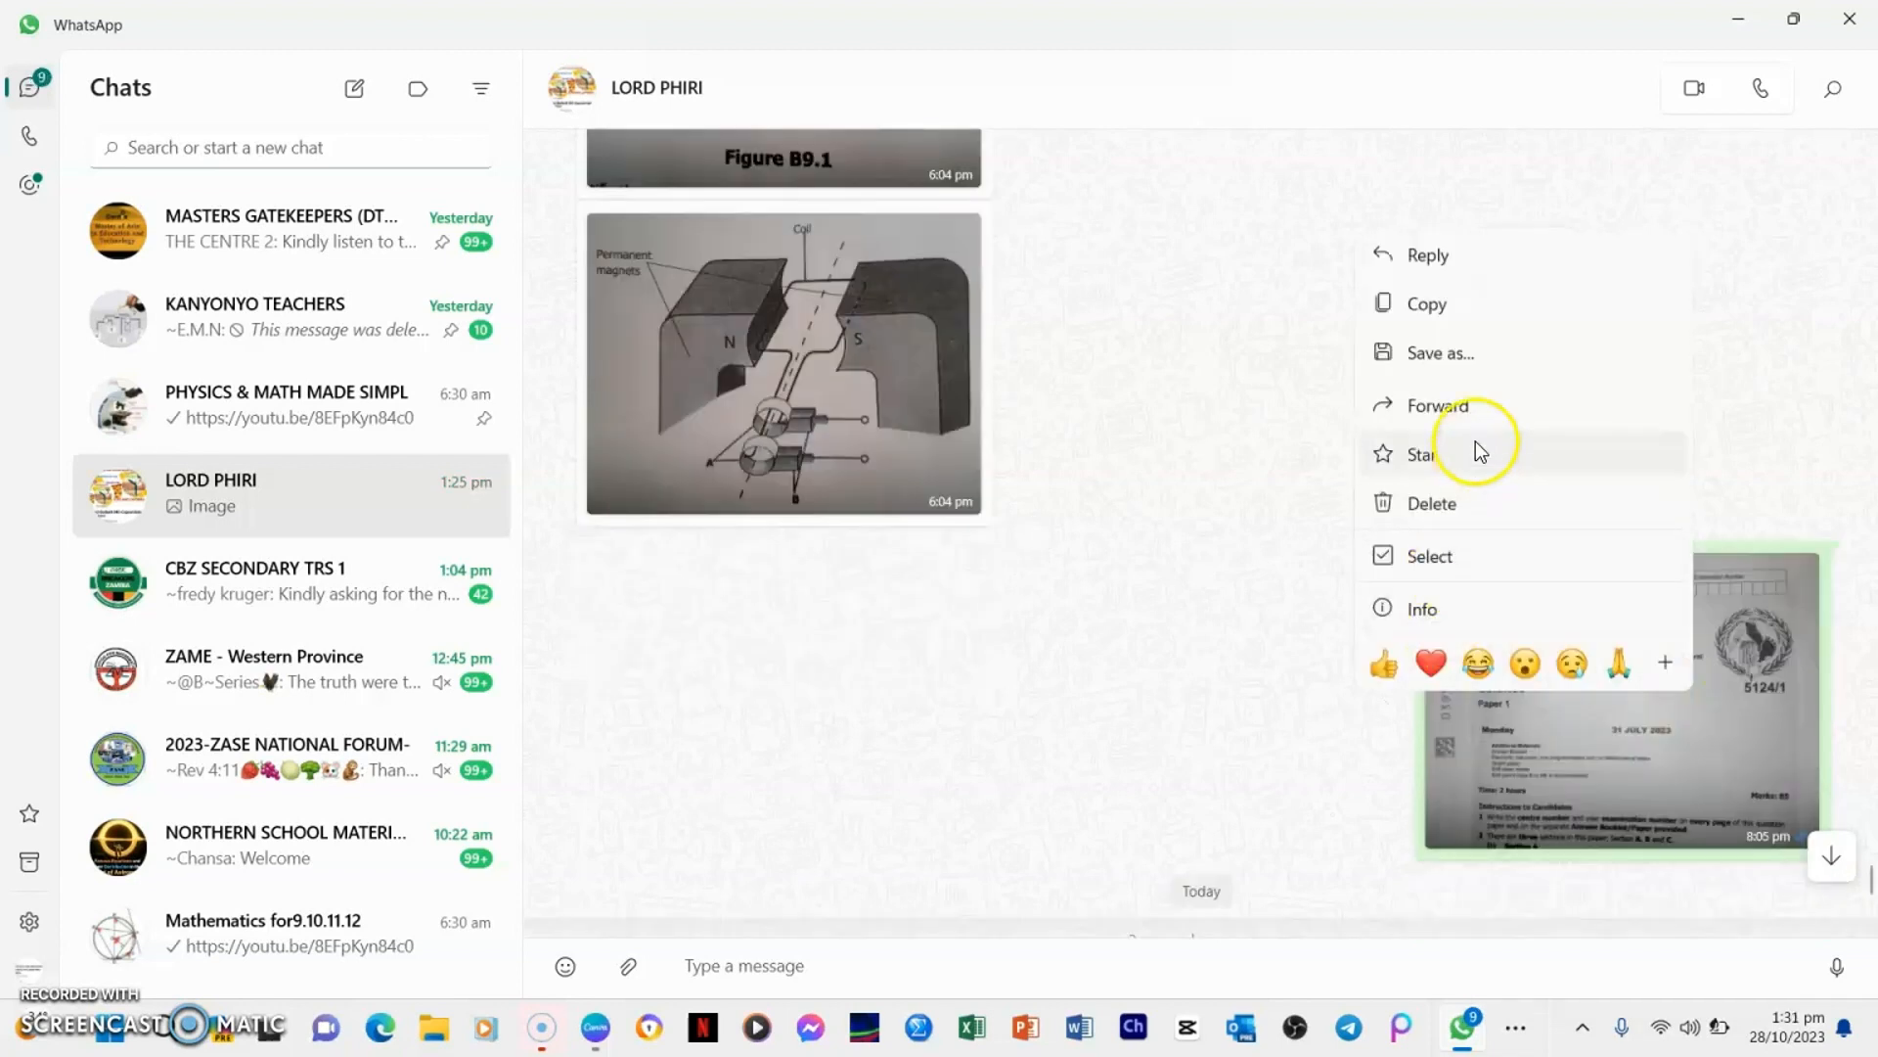
left_click(1438, 305)
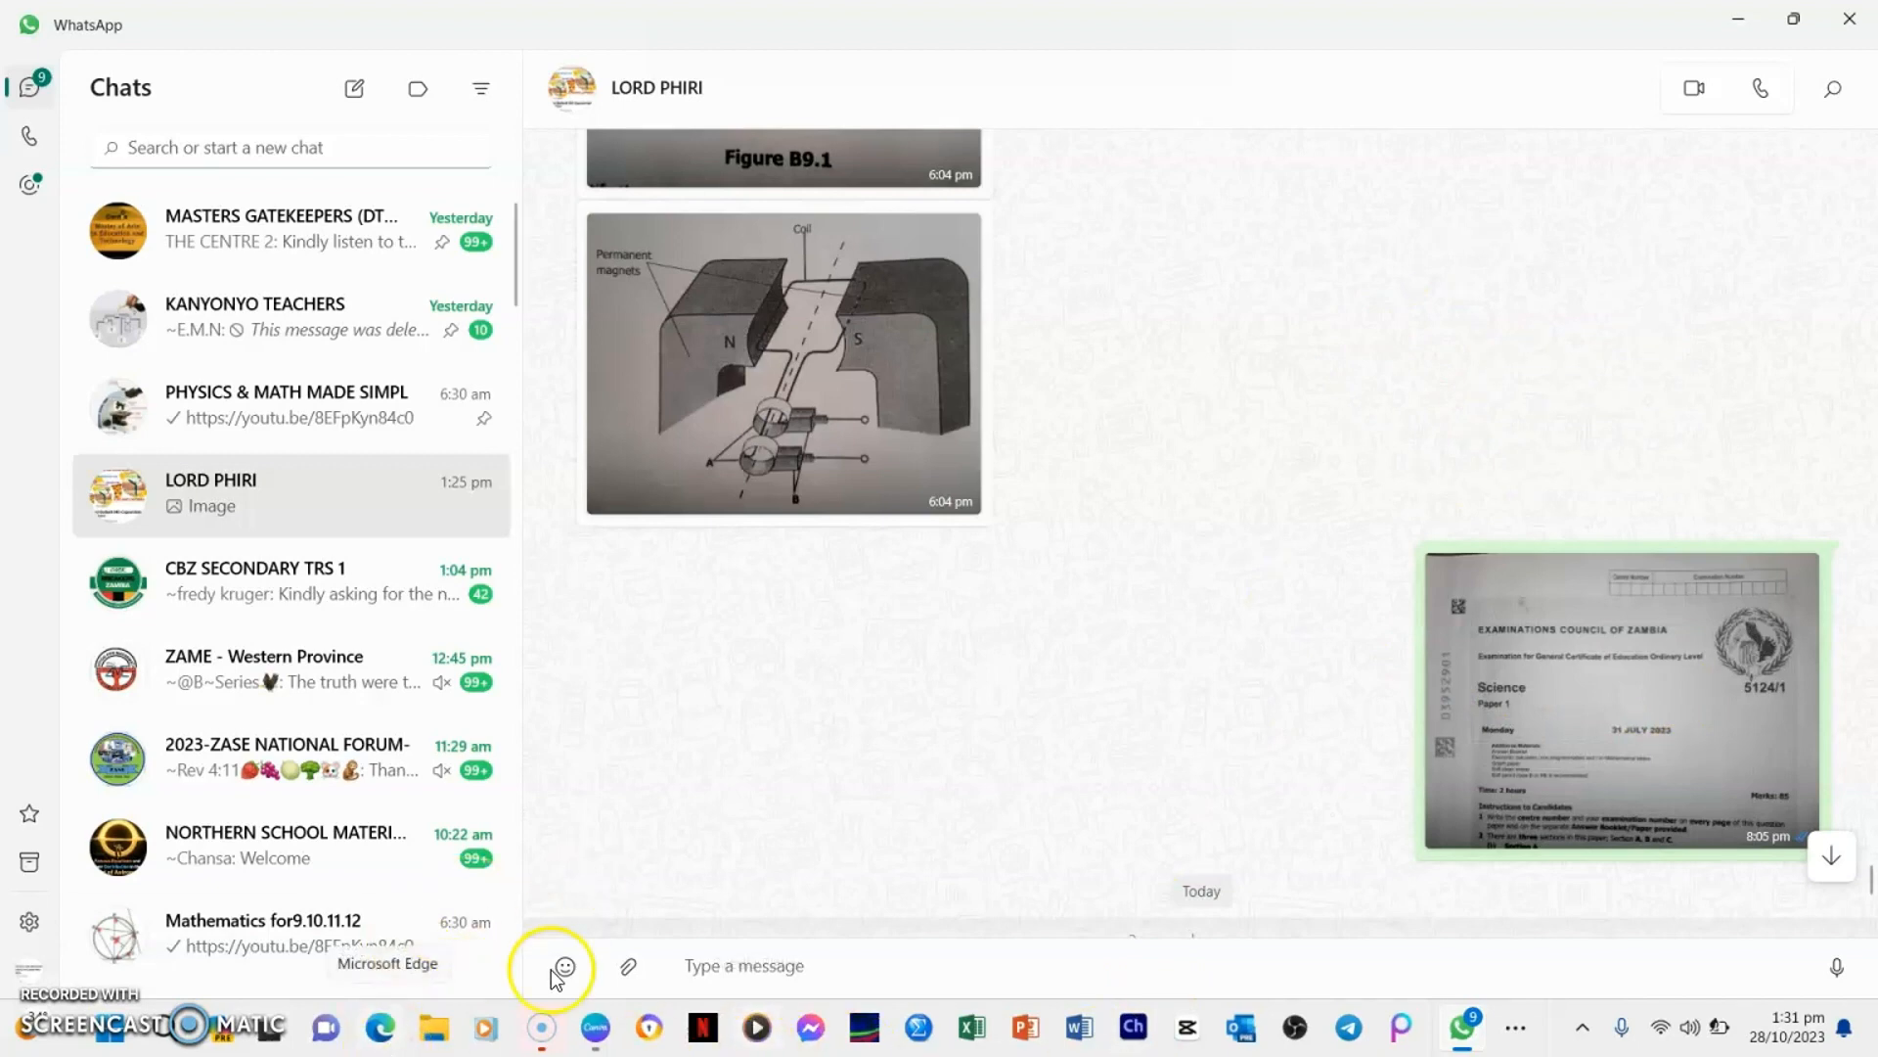
left_click(598, 1029)
left_click(948, 725)
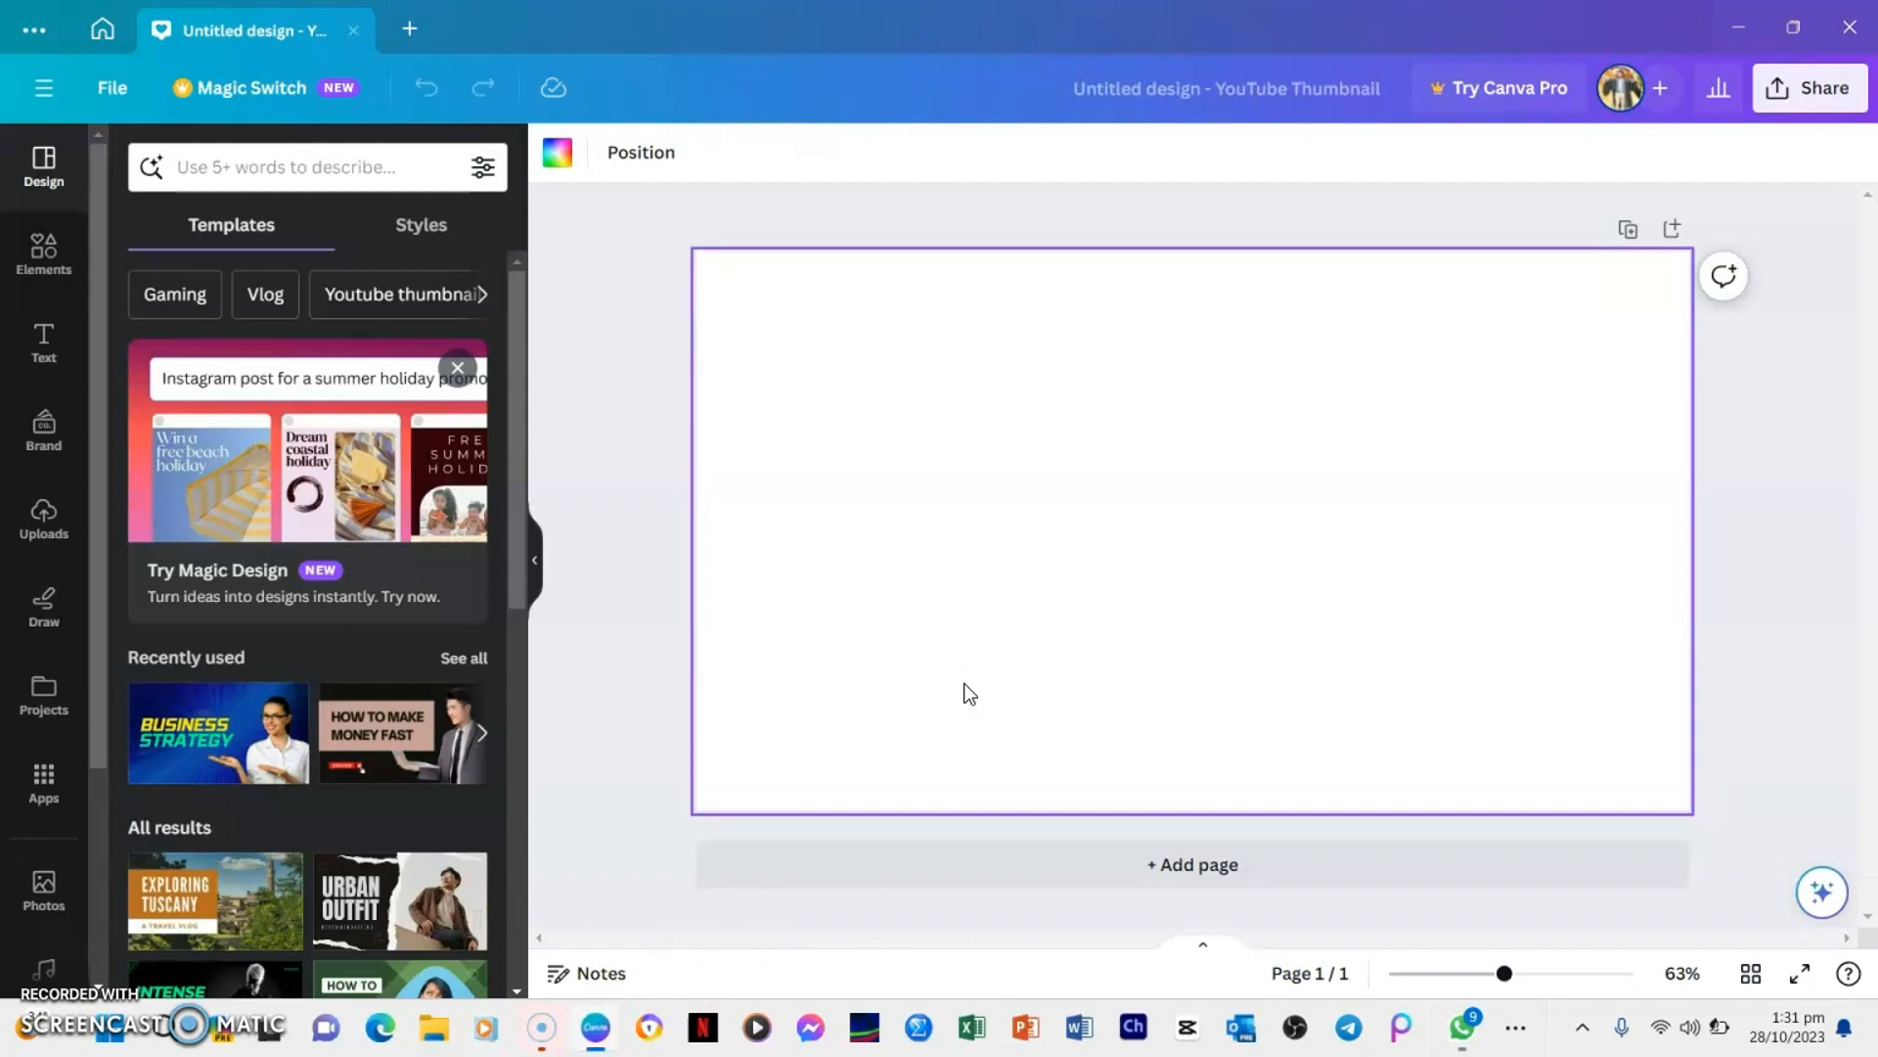
key("ctrl+v")
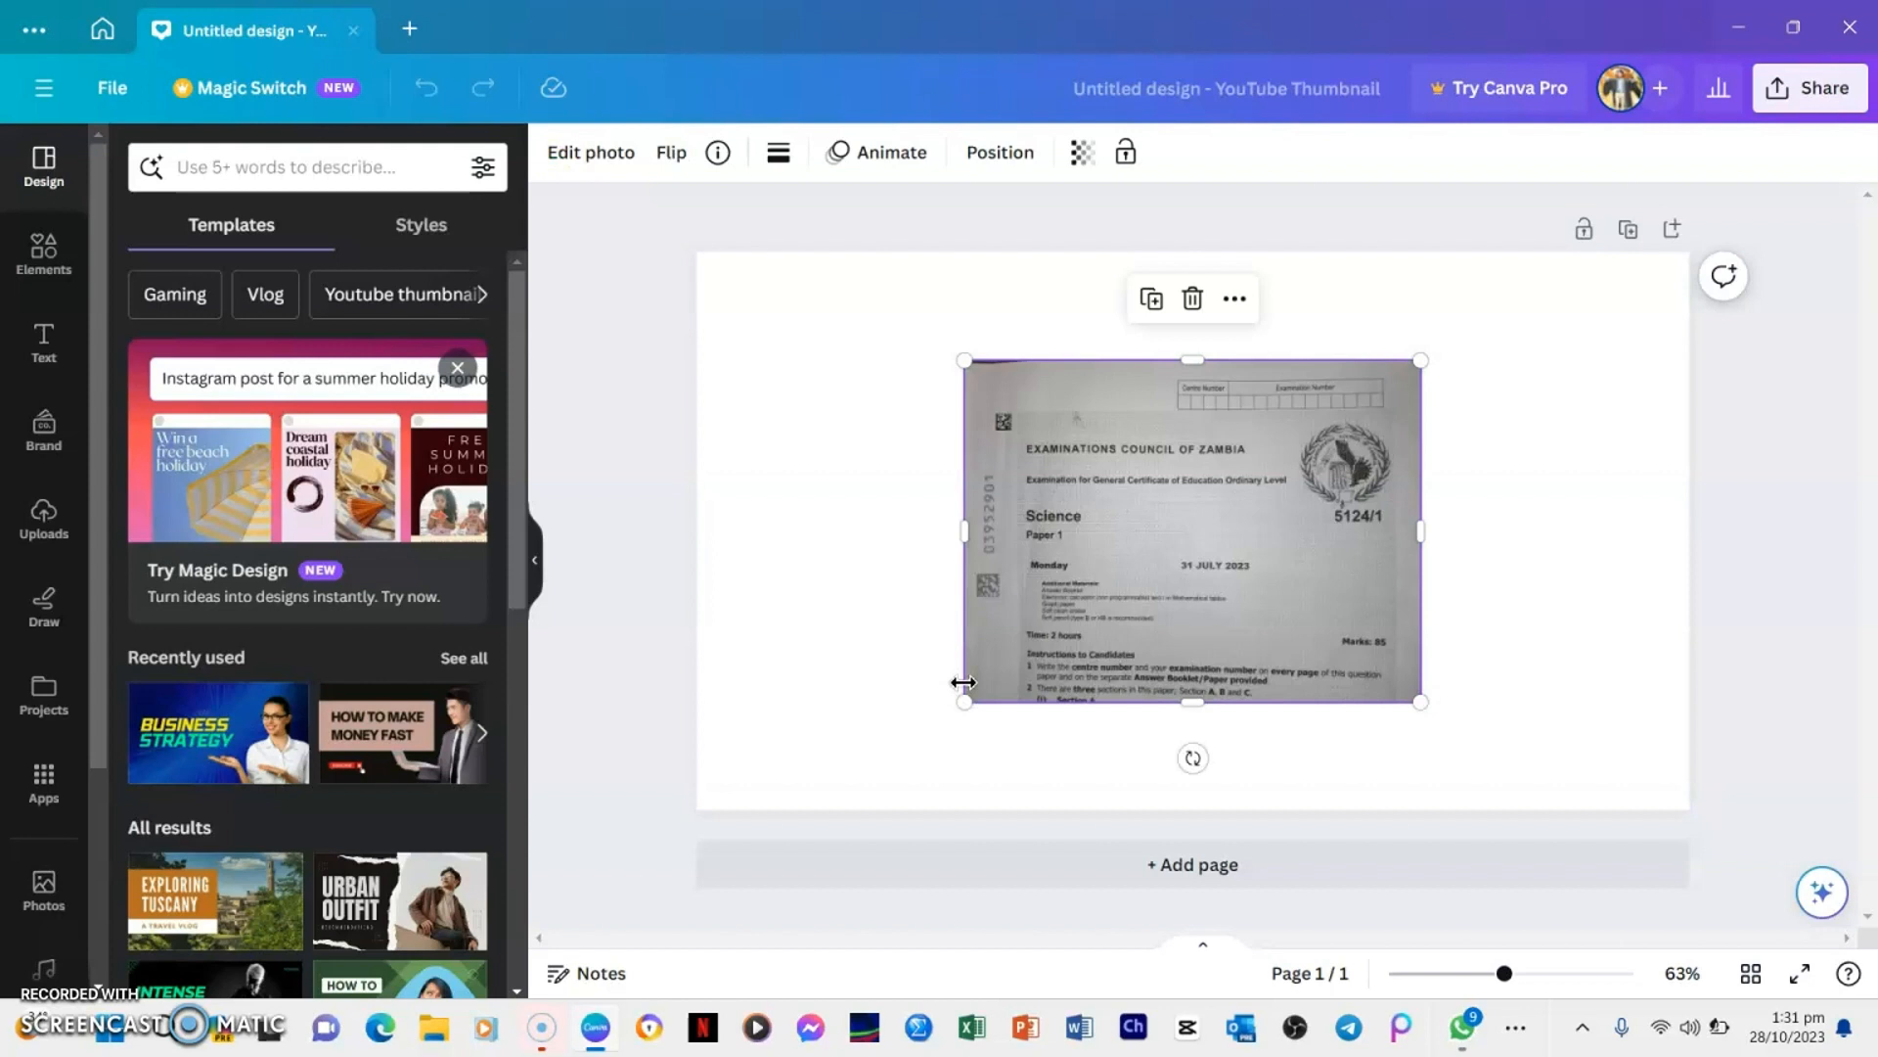
Set the pasted exam paper photo as the page background and dismiss the browser notifications covering the canvas
right_click(1252, 546)
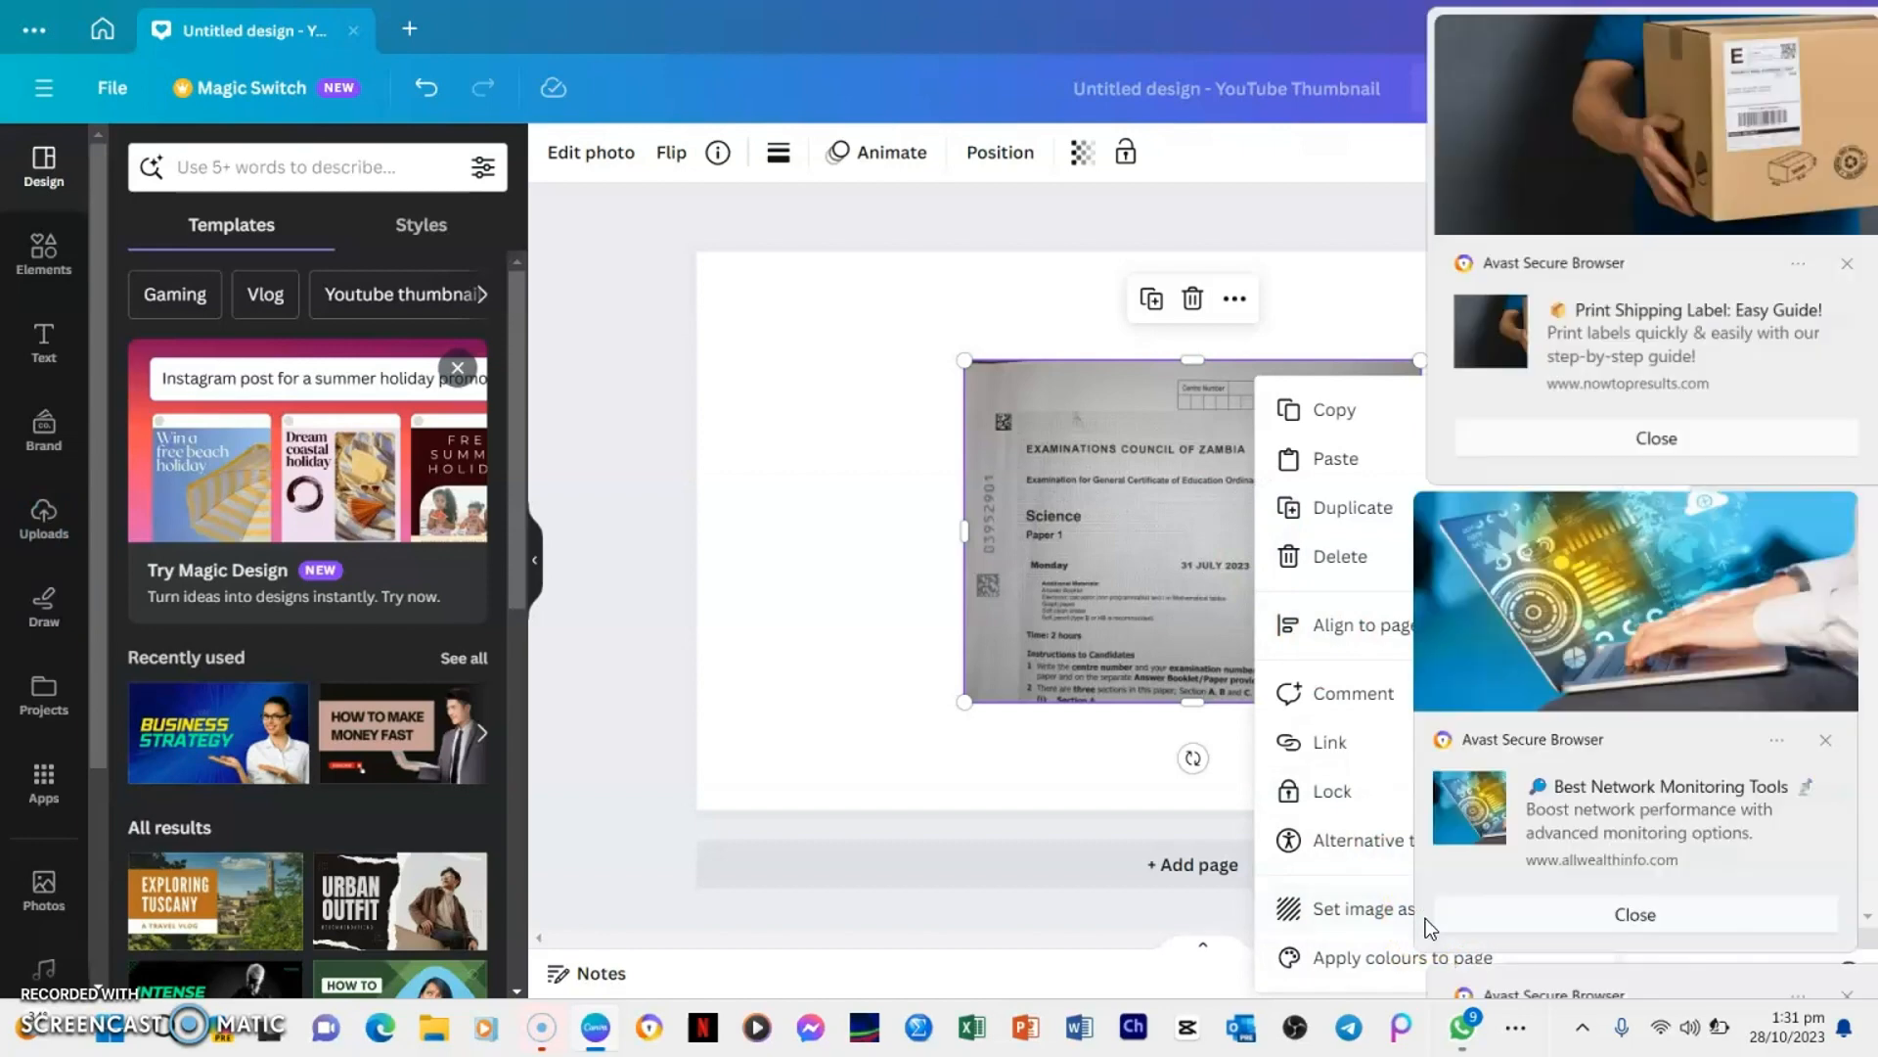
left_click(1369, 921)
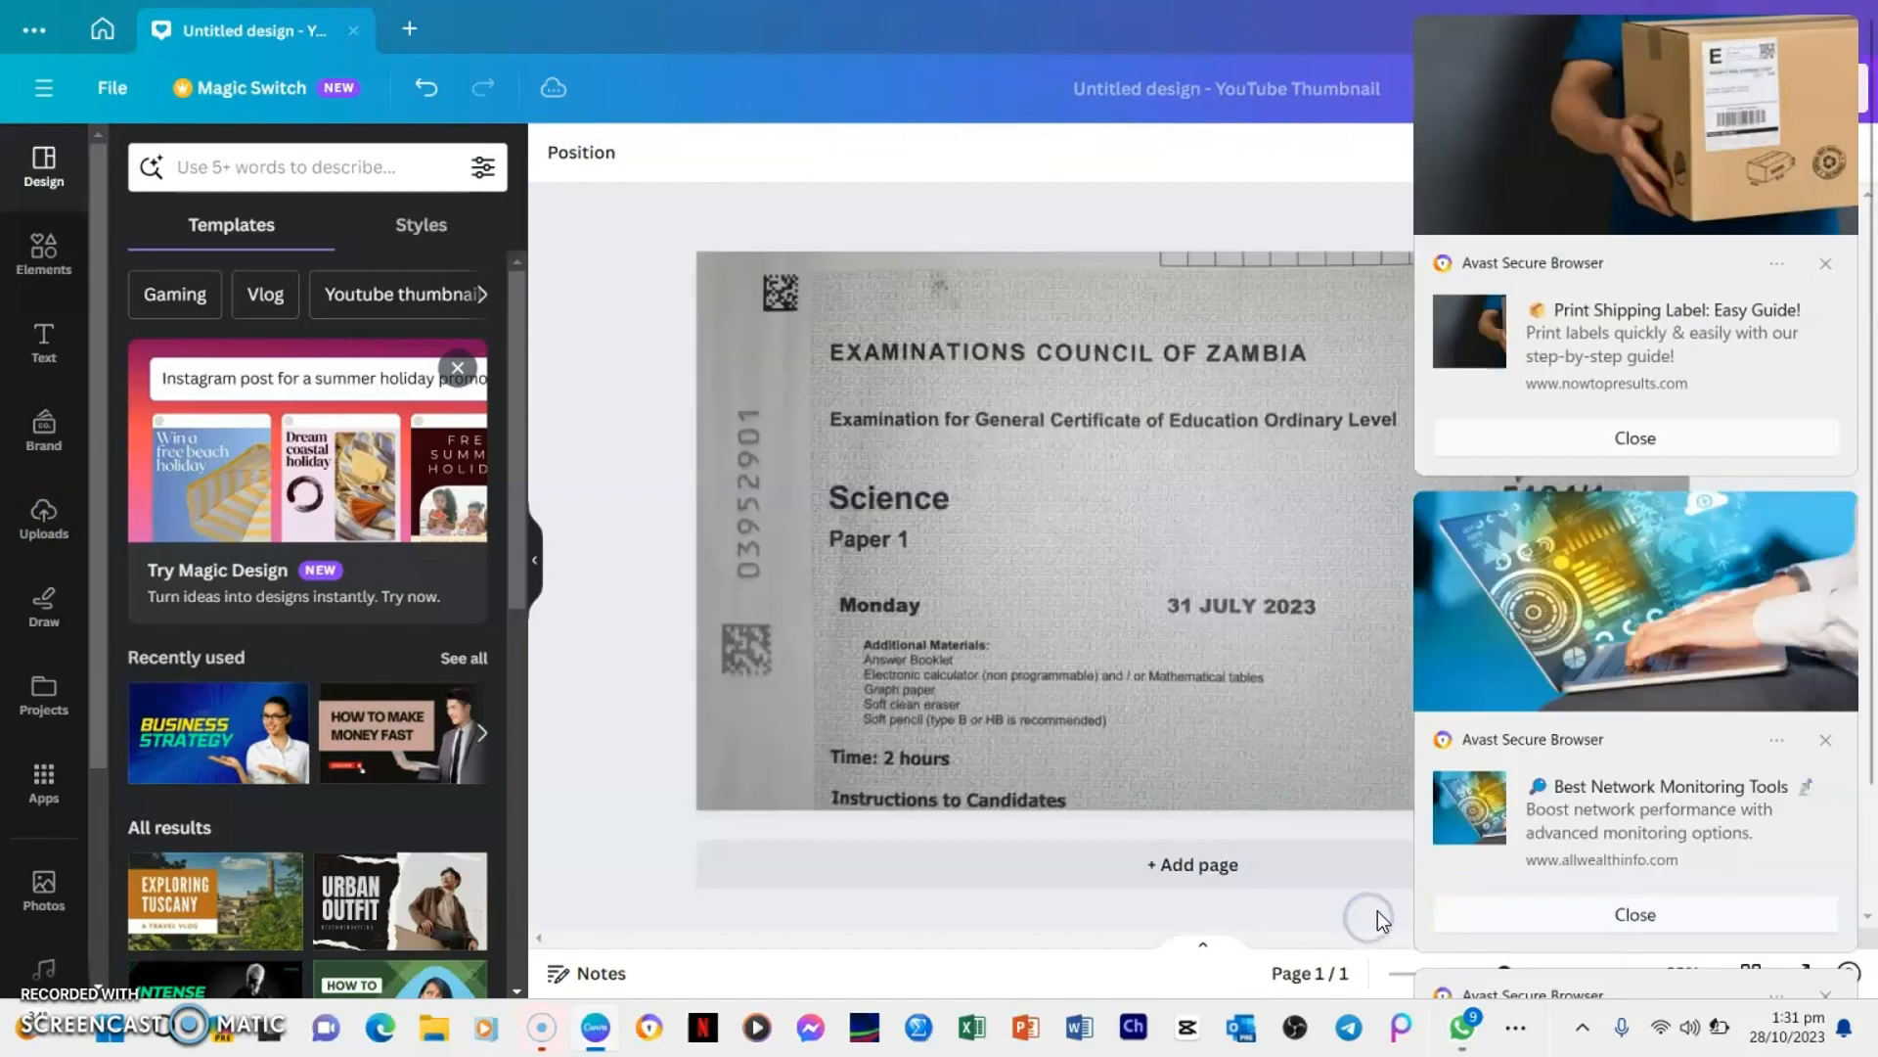
left_click(1642, 820)
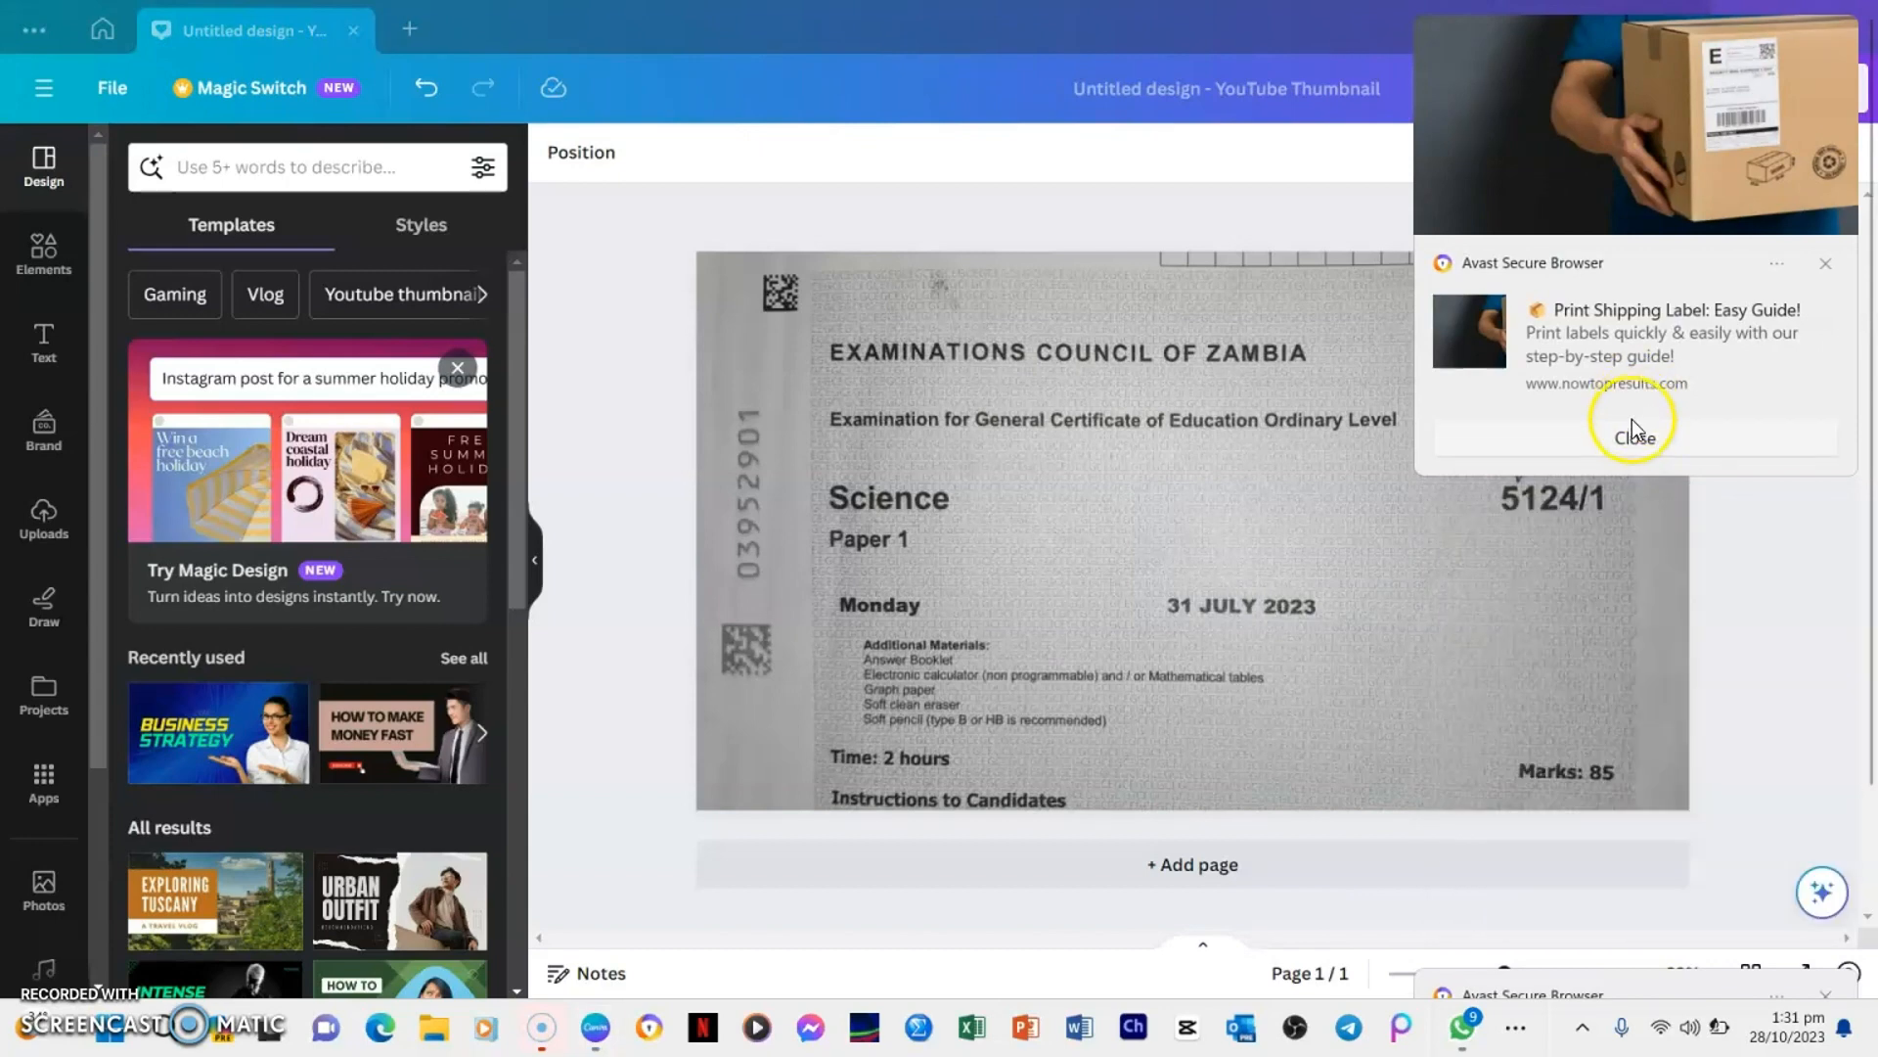
left_click(1634, 434)
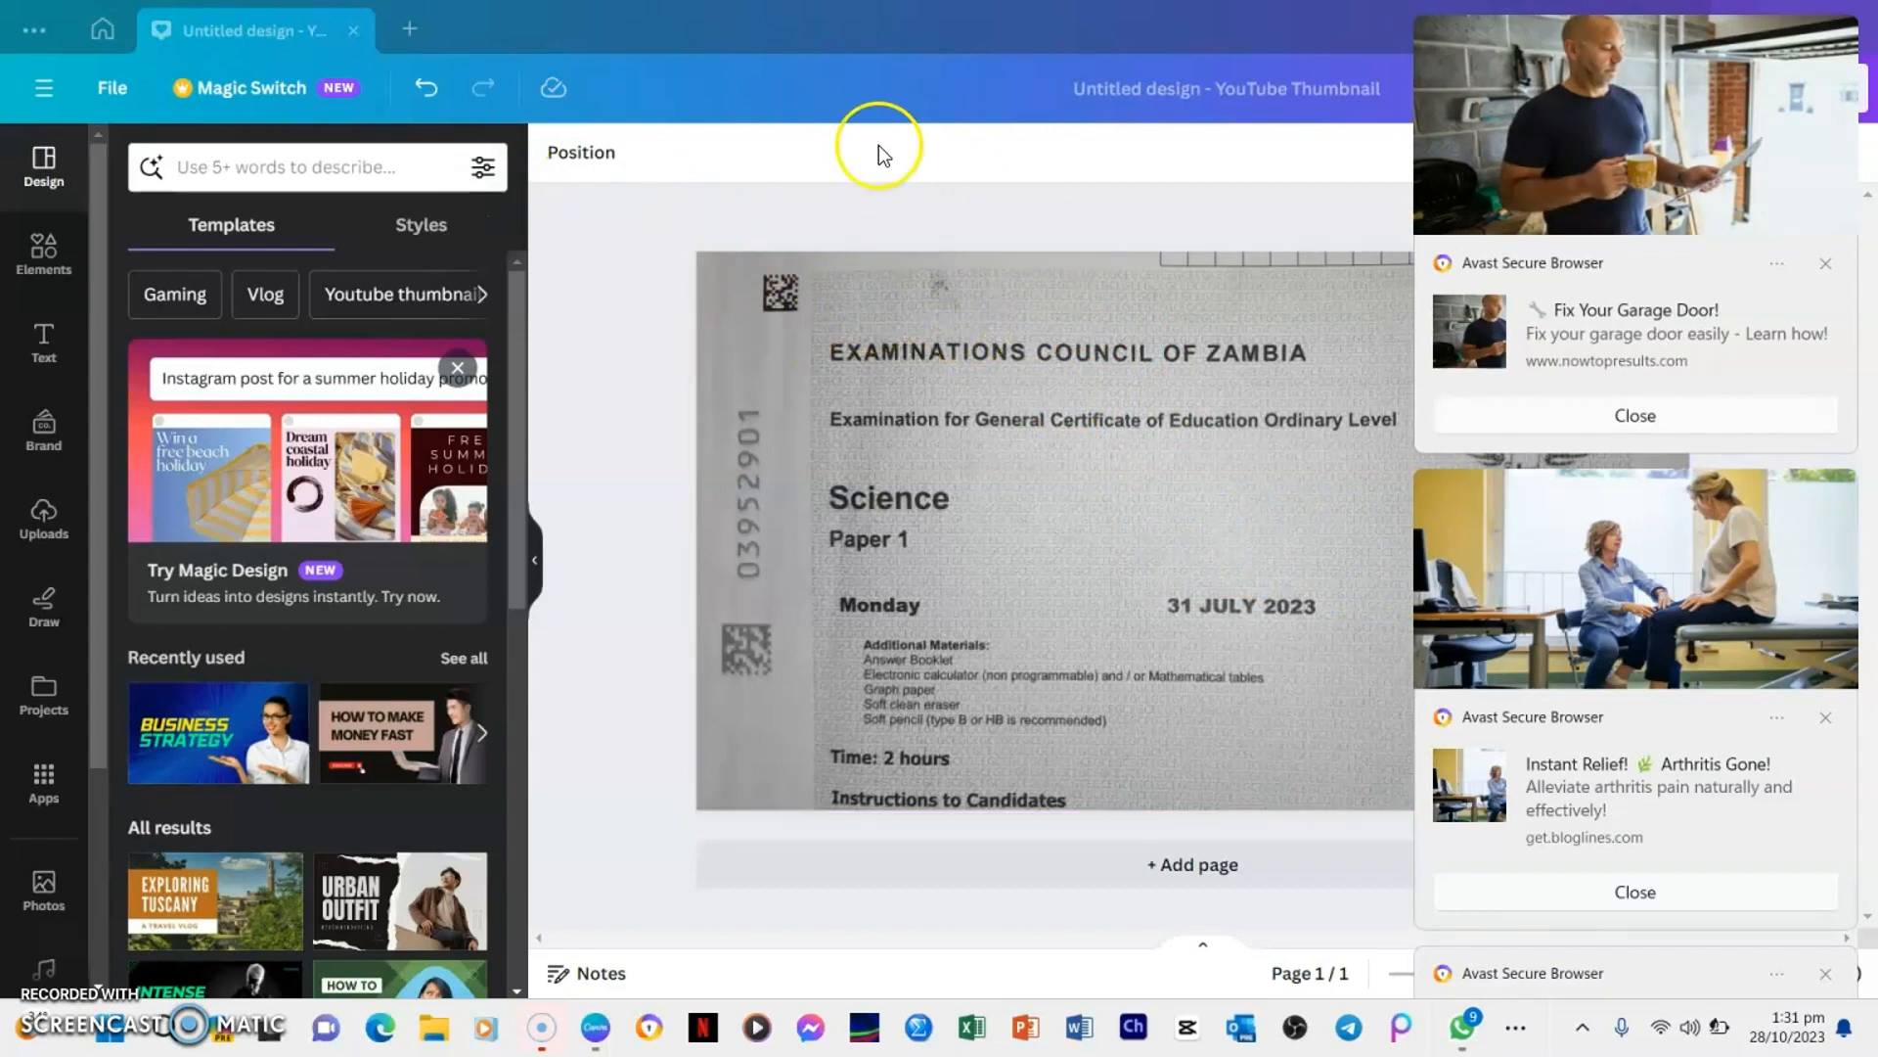
Select the exam paper background image and open its photo editing options
left_click(898, 358)
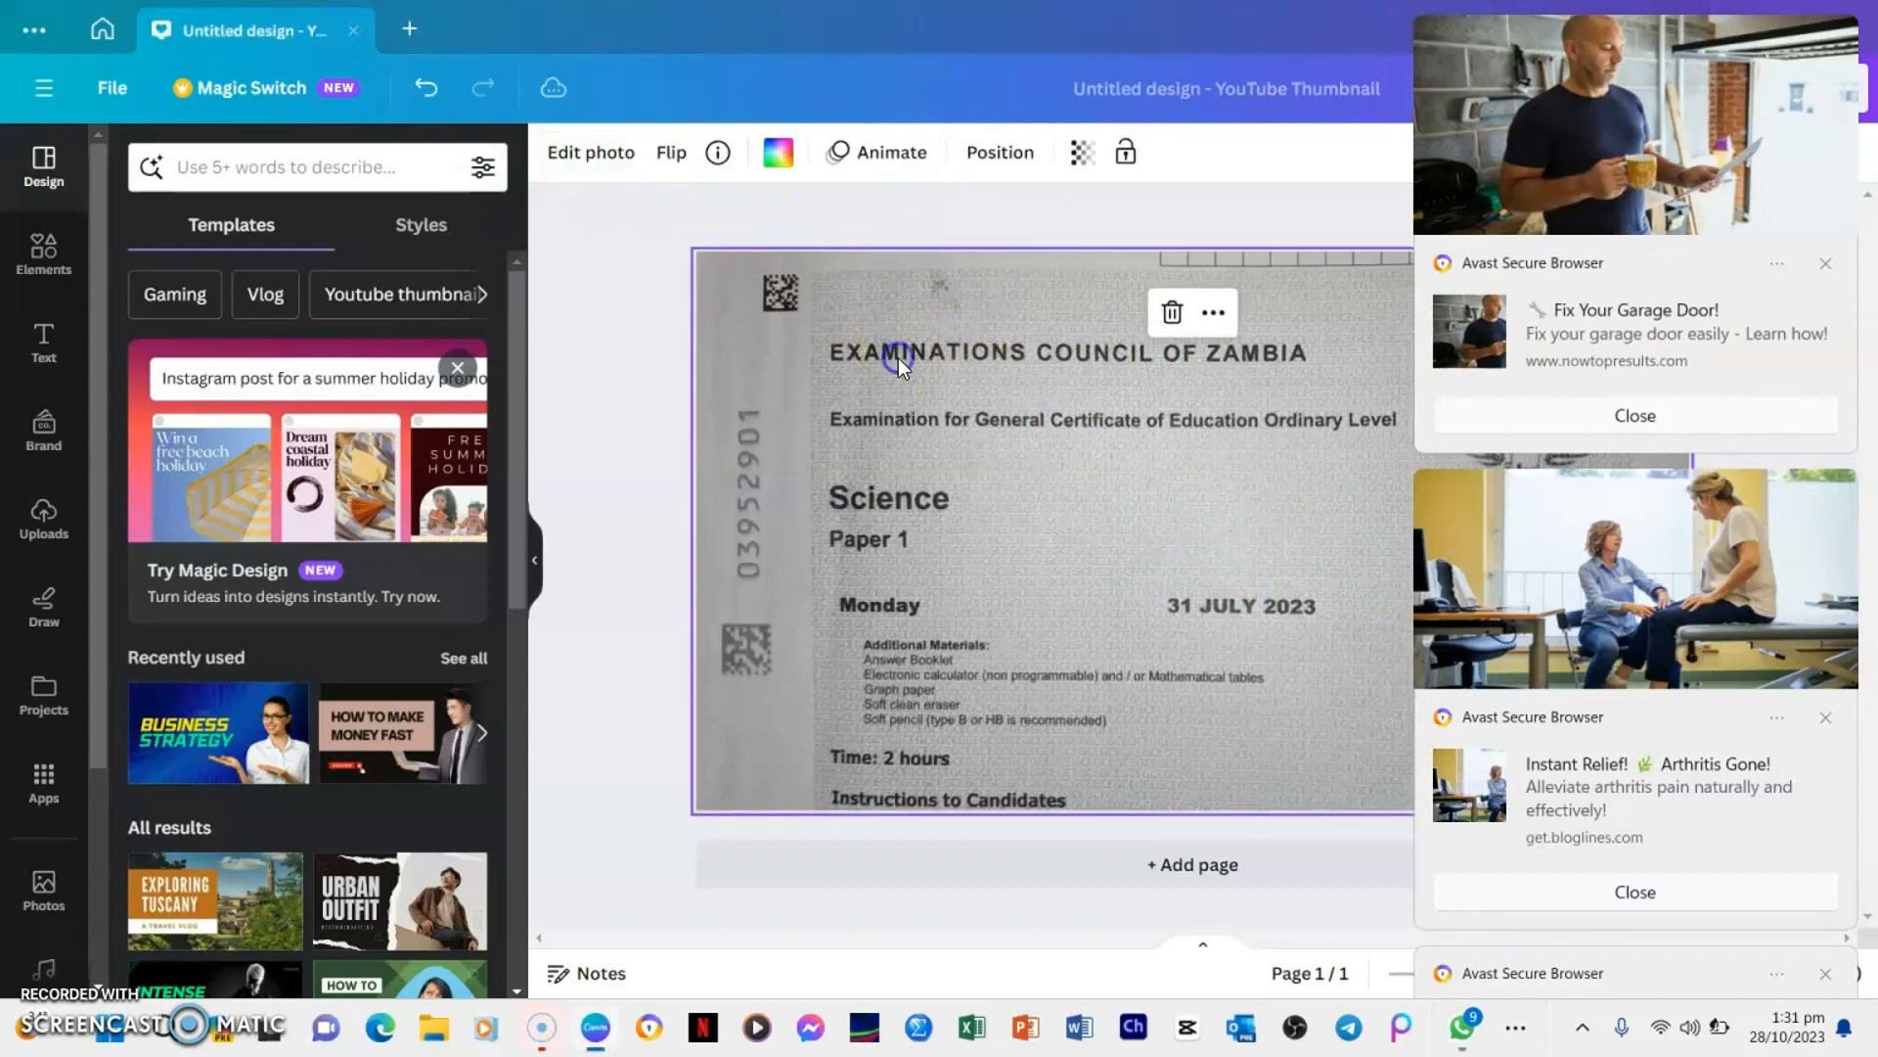
left_click(587, 155)
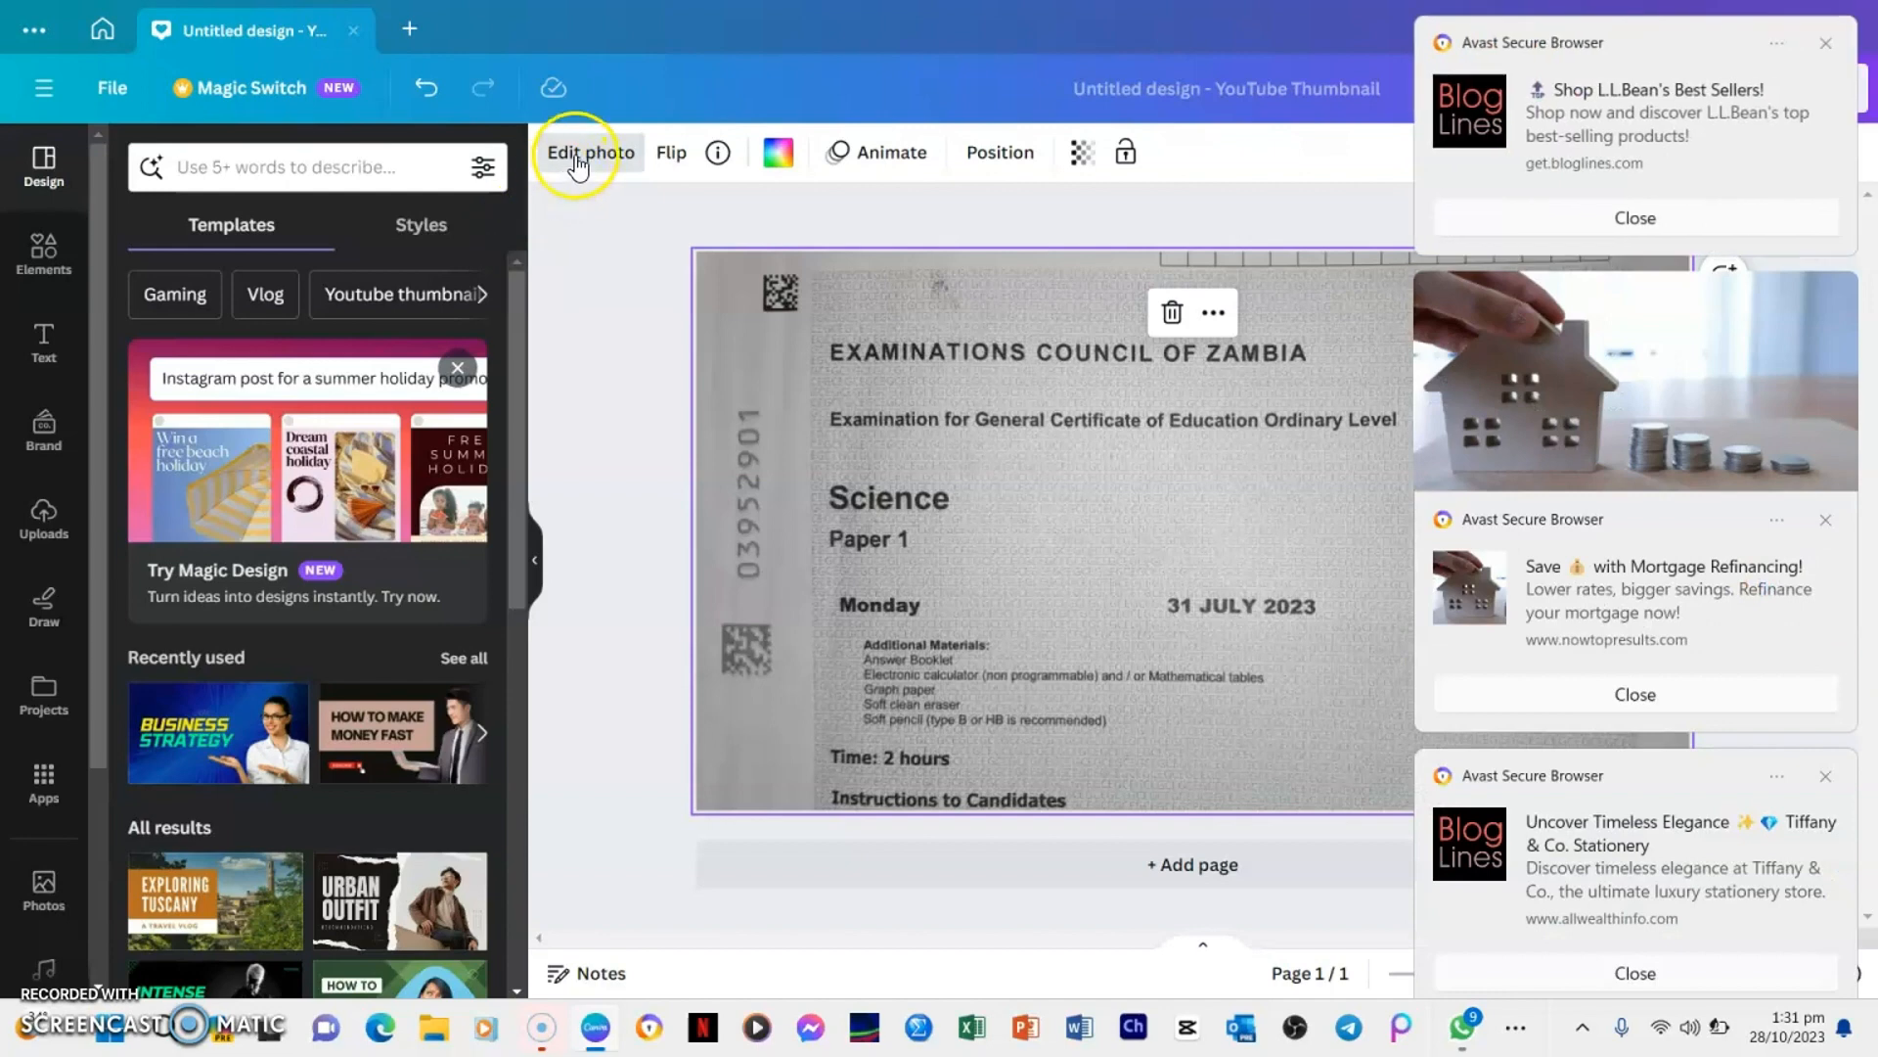
left_click(583, 155)
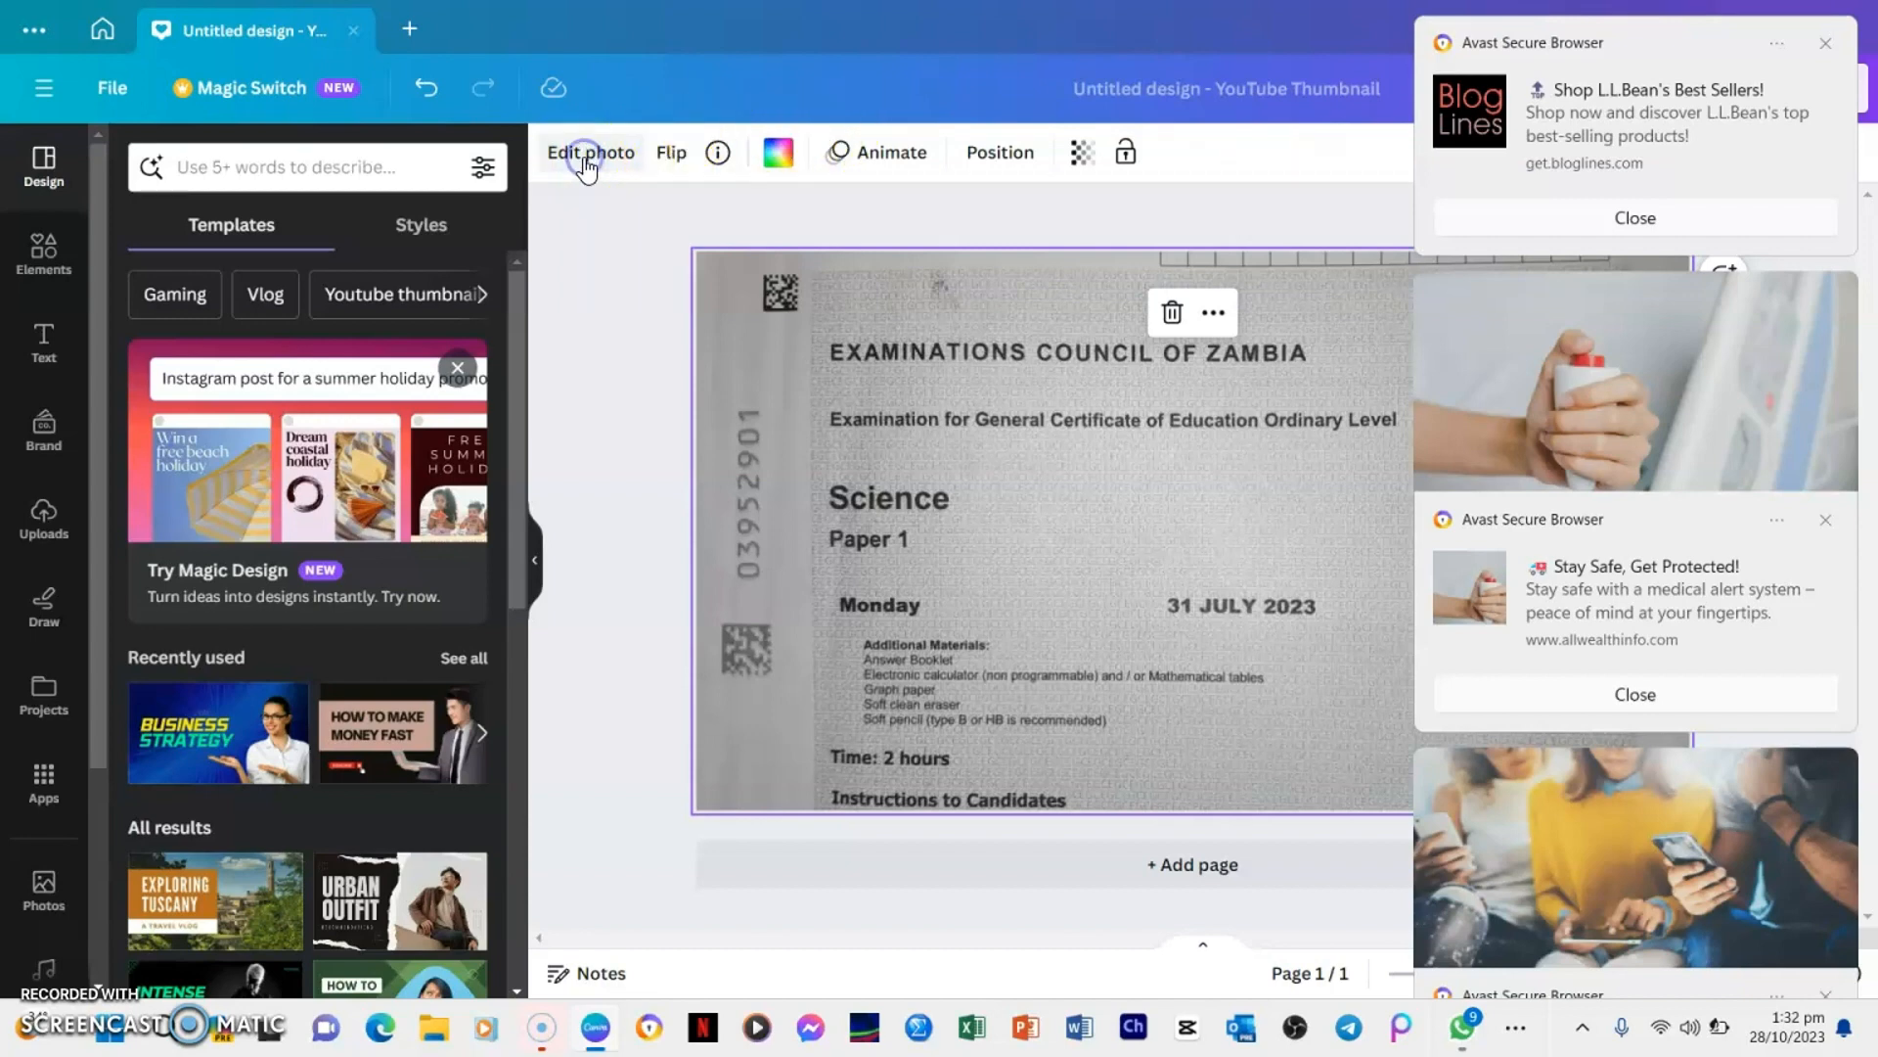
left_click(590, 155)
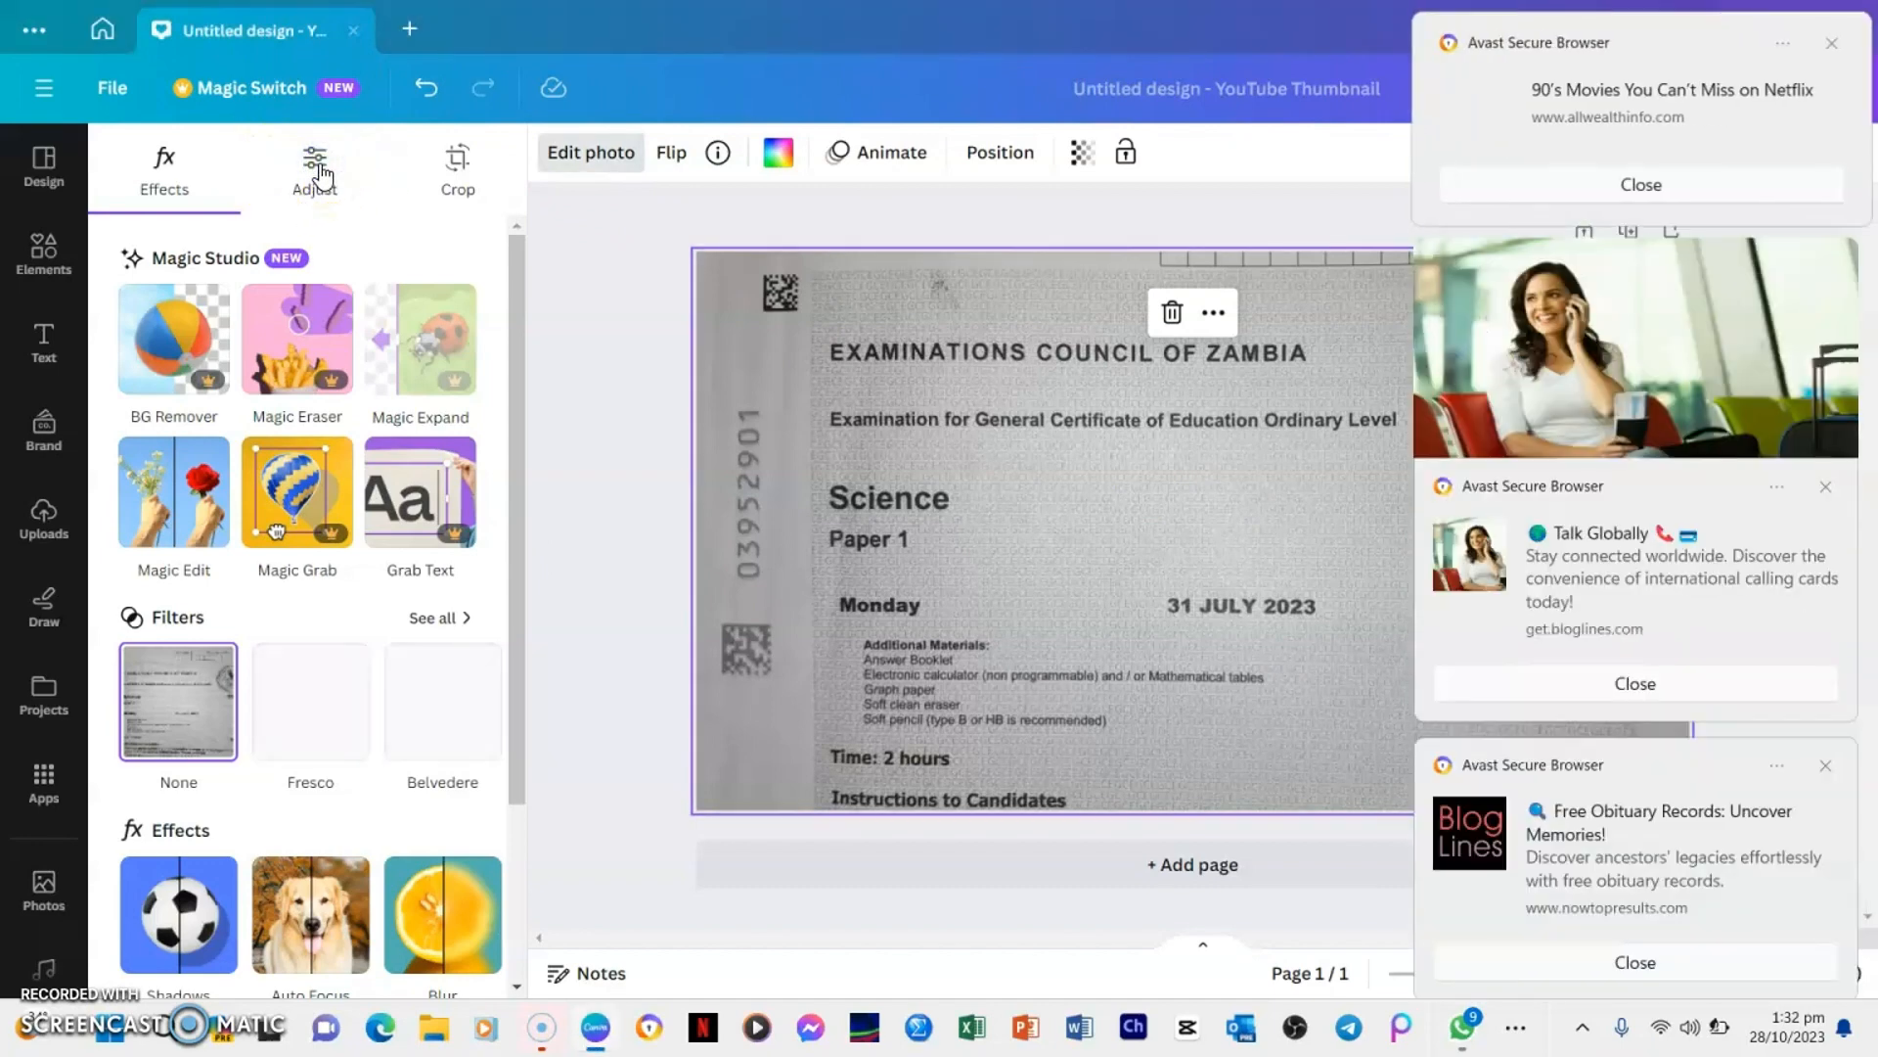
Dismiss the Avast Secure Browser ad notifications that cover the design
left_click(1708, 169)
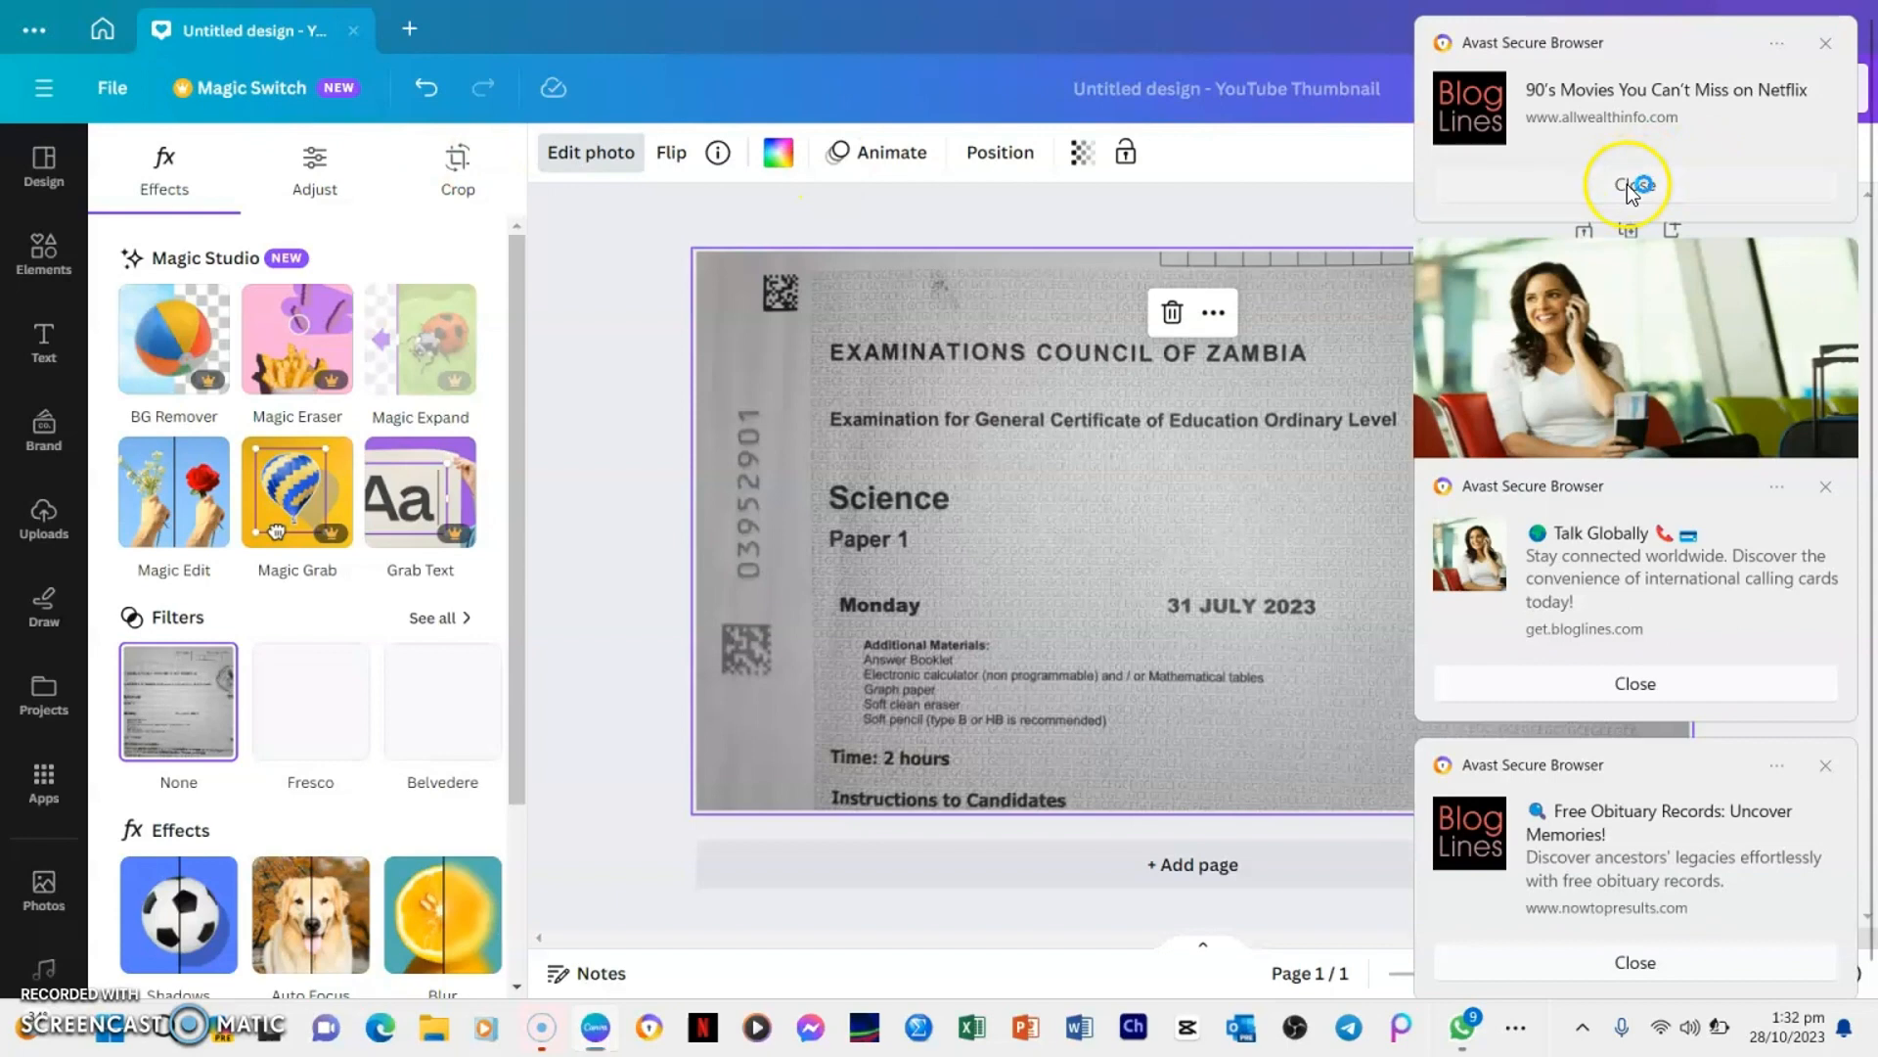
left_click(1665, 685)
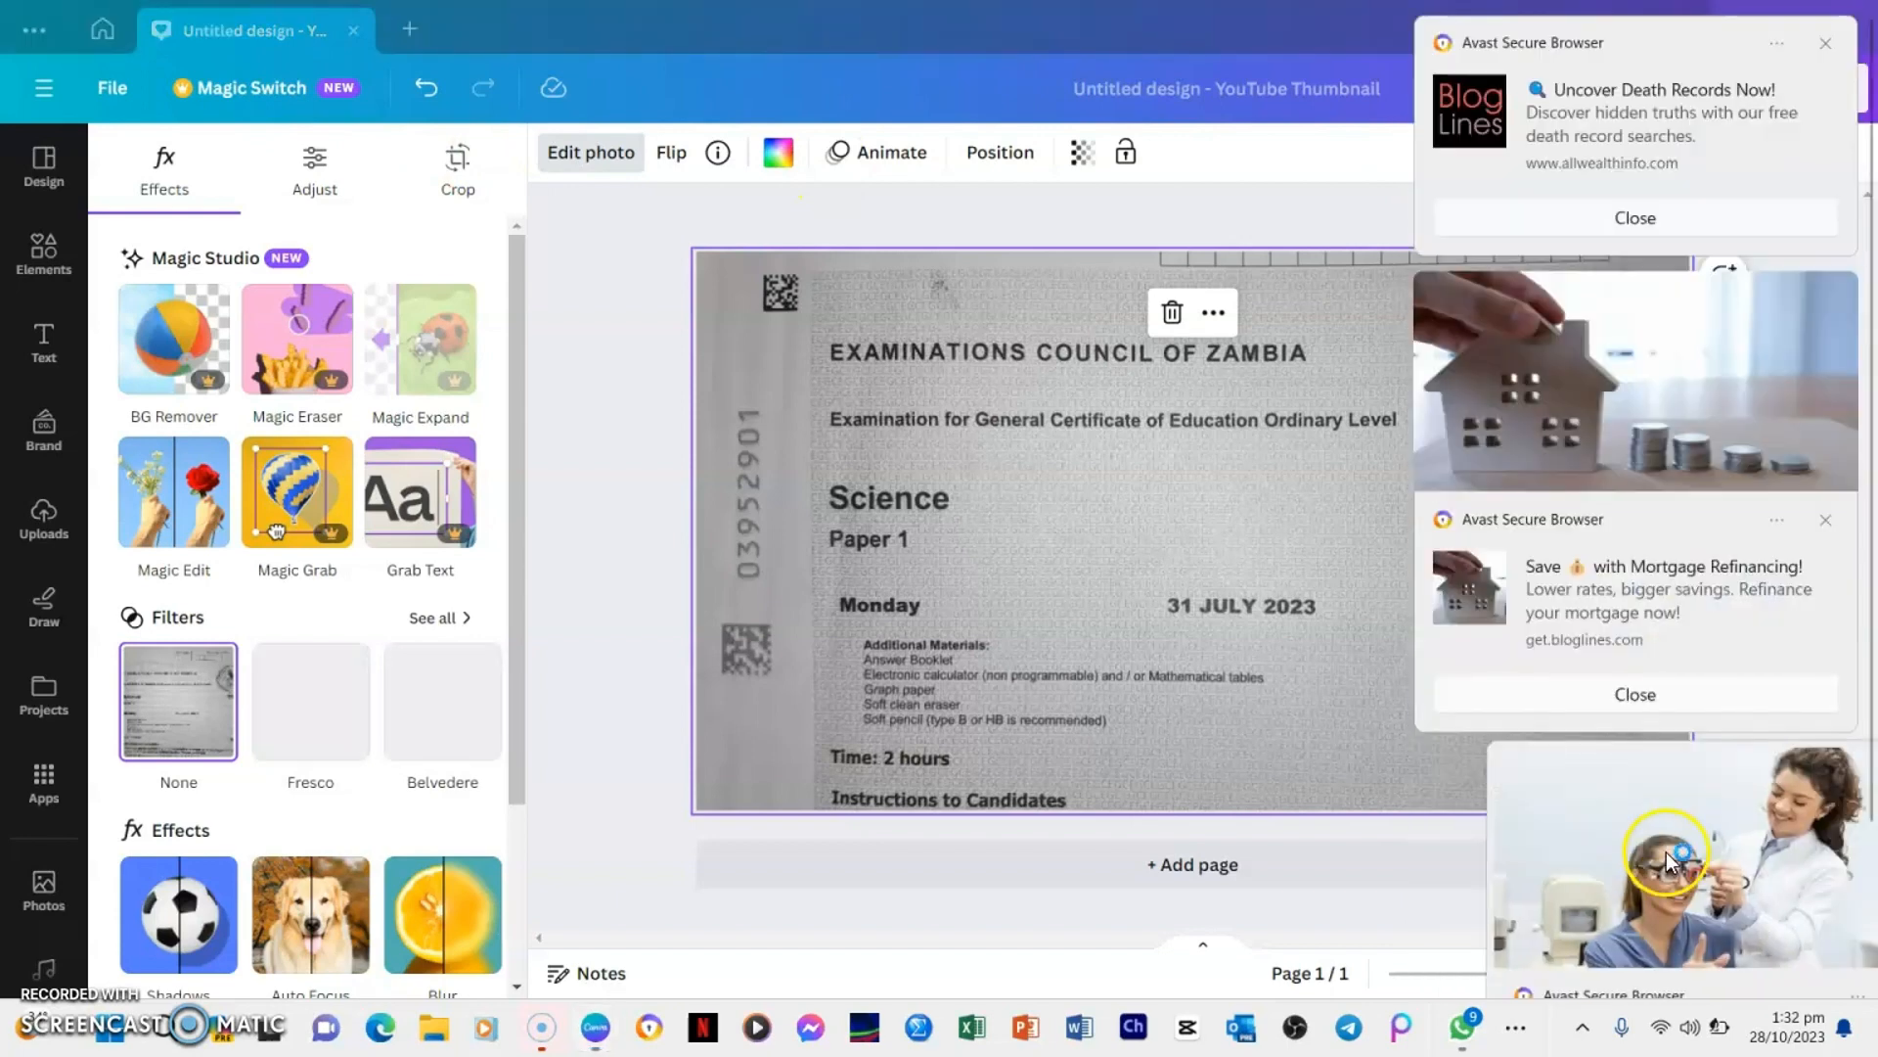
left_click(1651, 696)
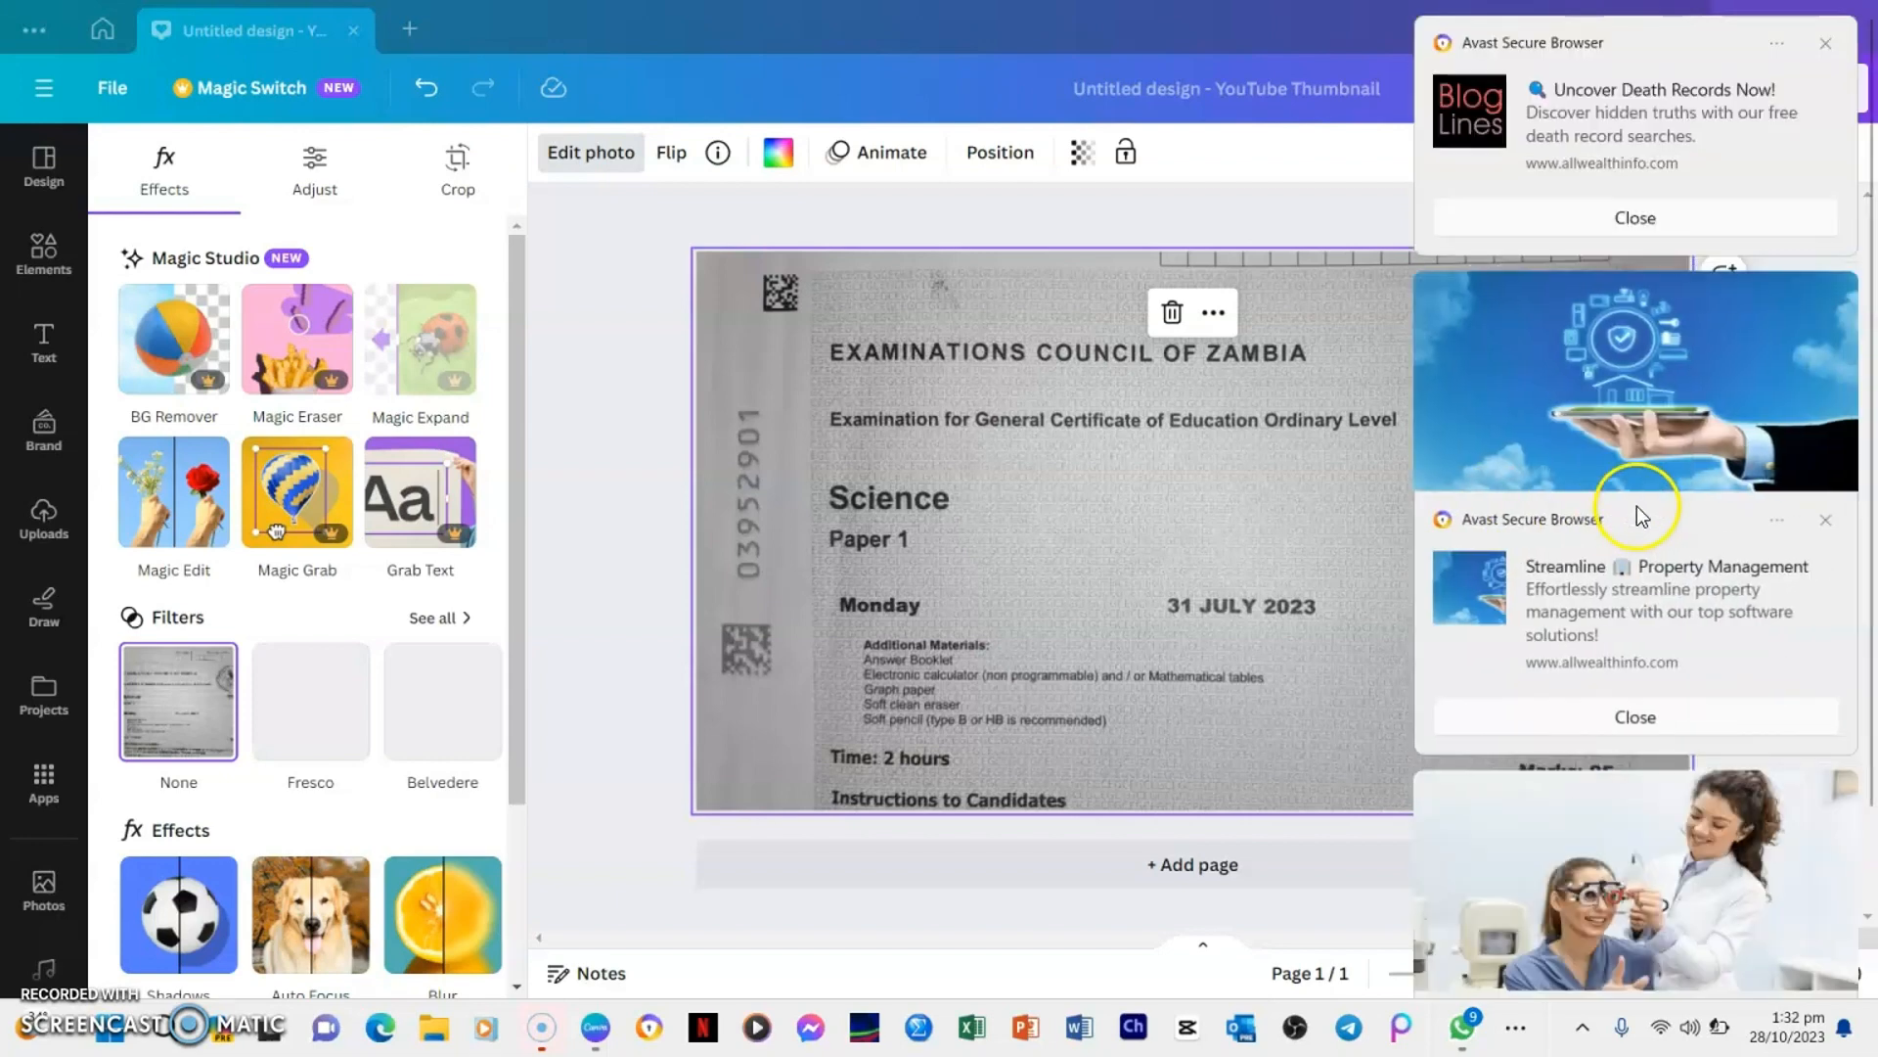
left_click(1652, 714)
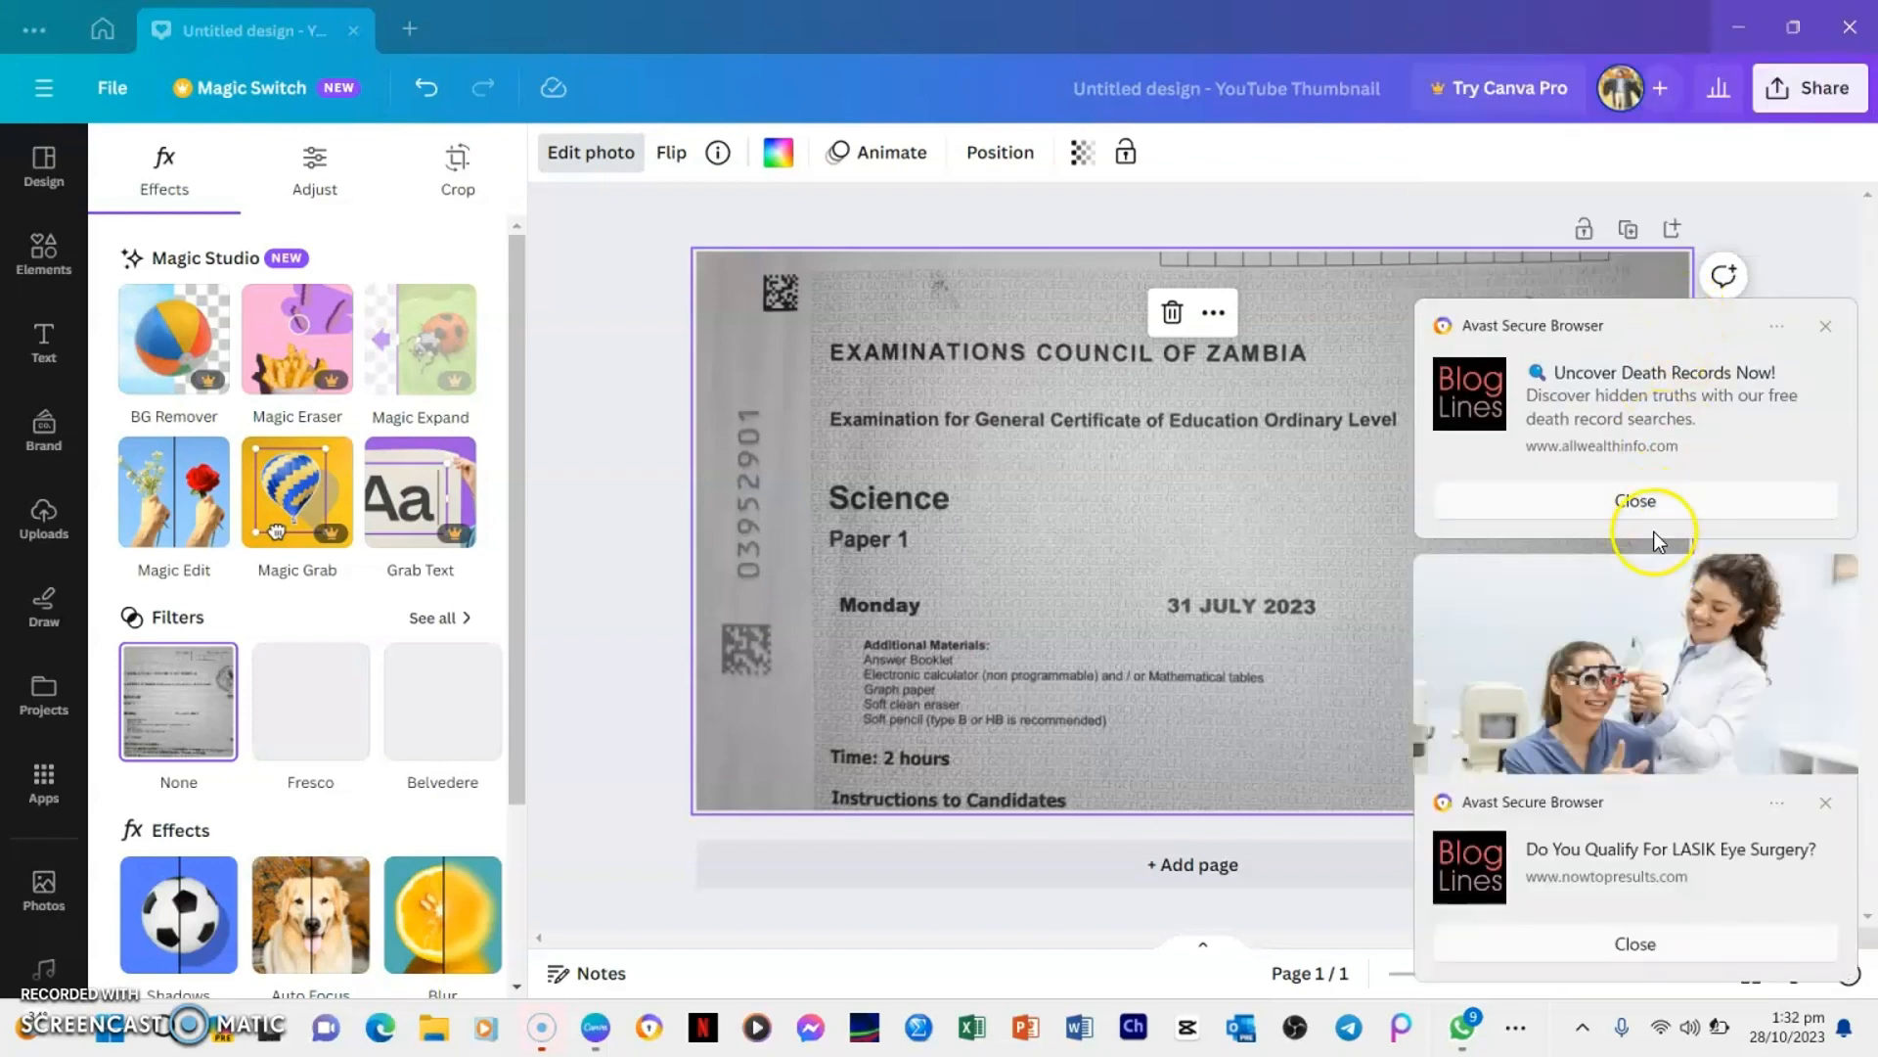
left_click(1636, 501)
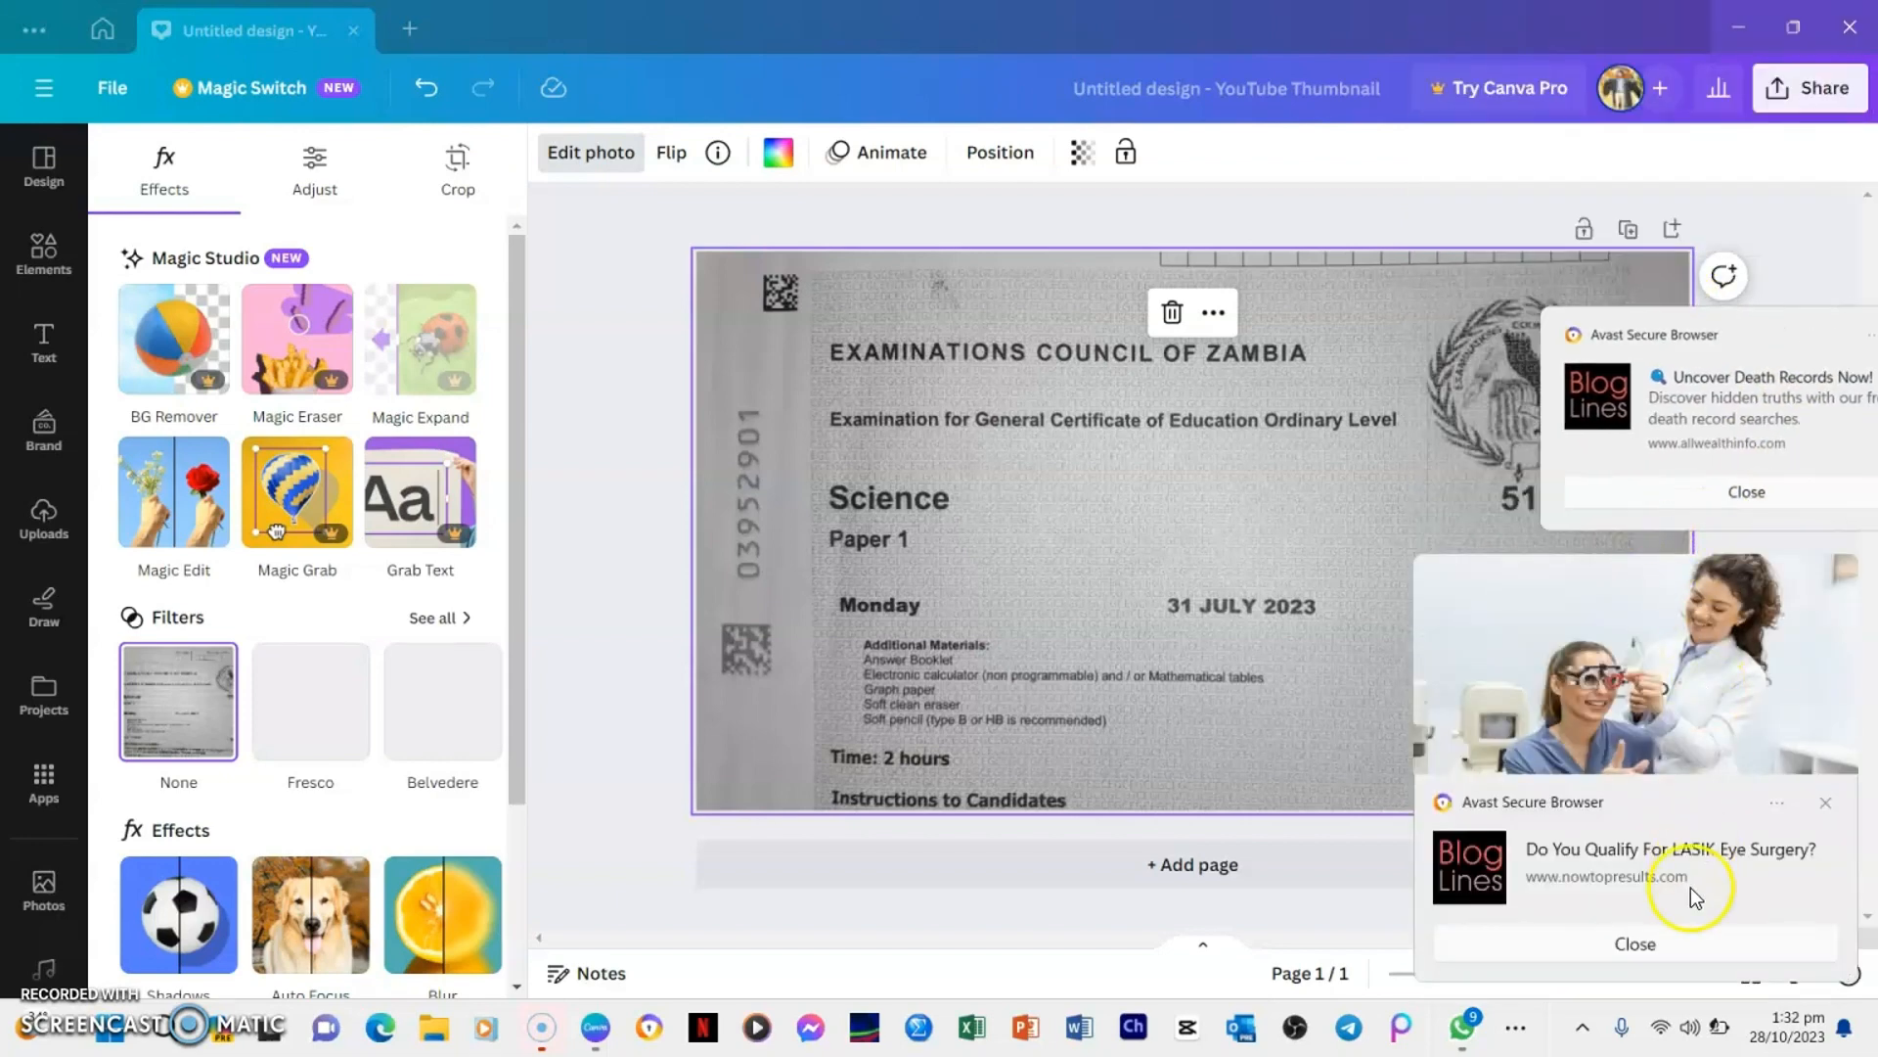
left_click(1657, 947)
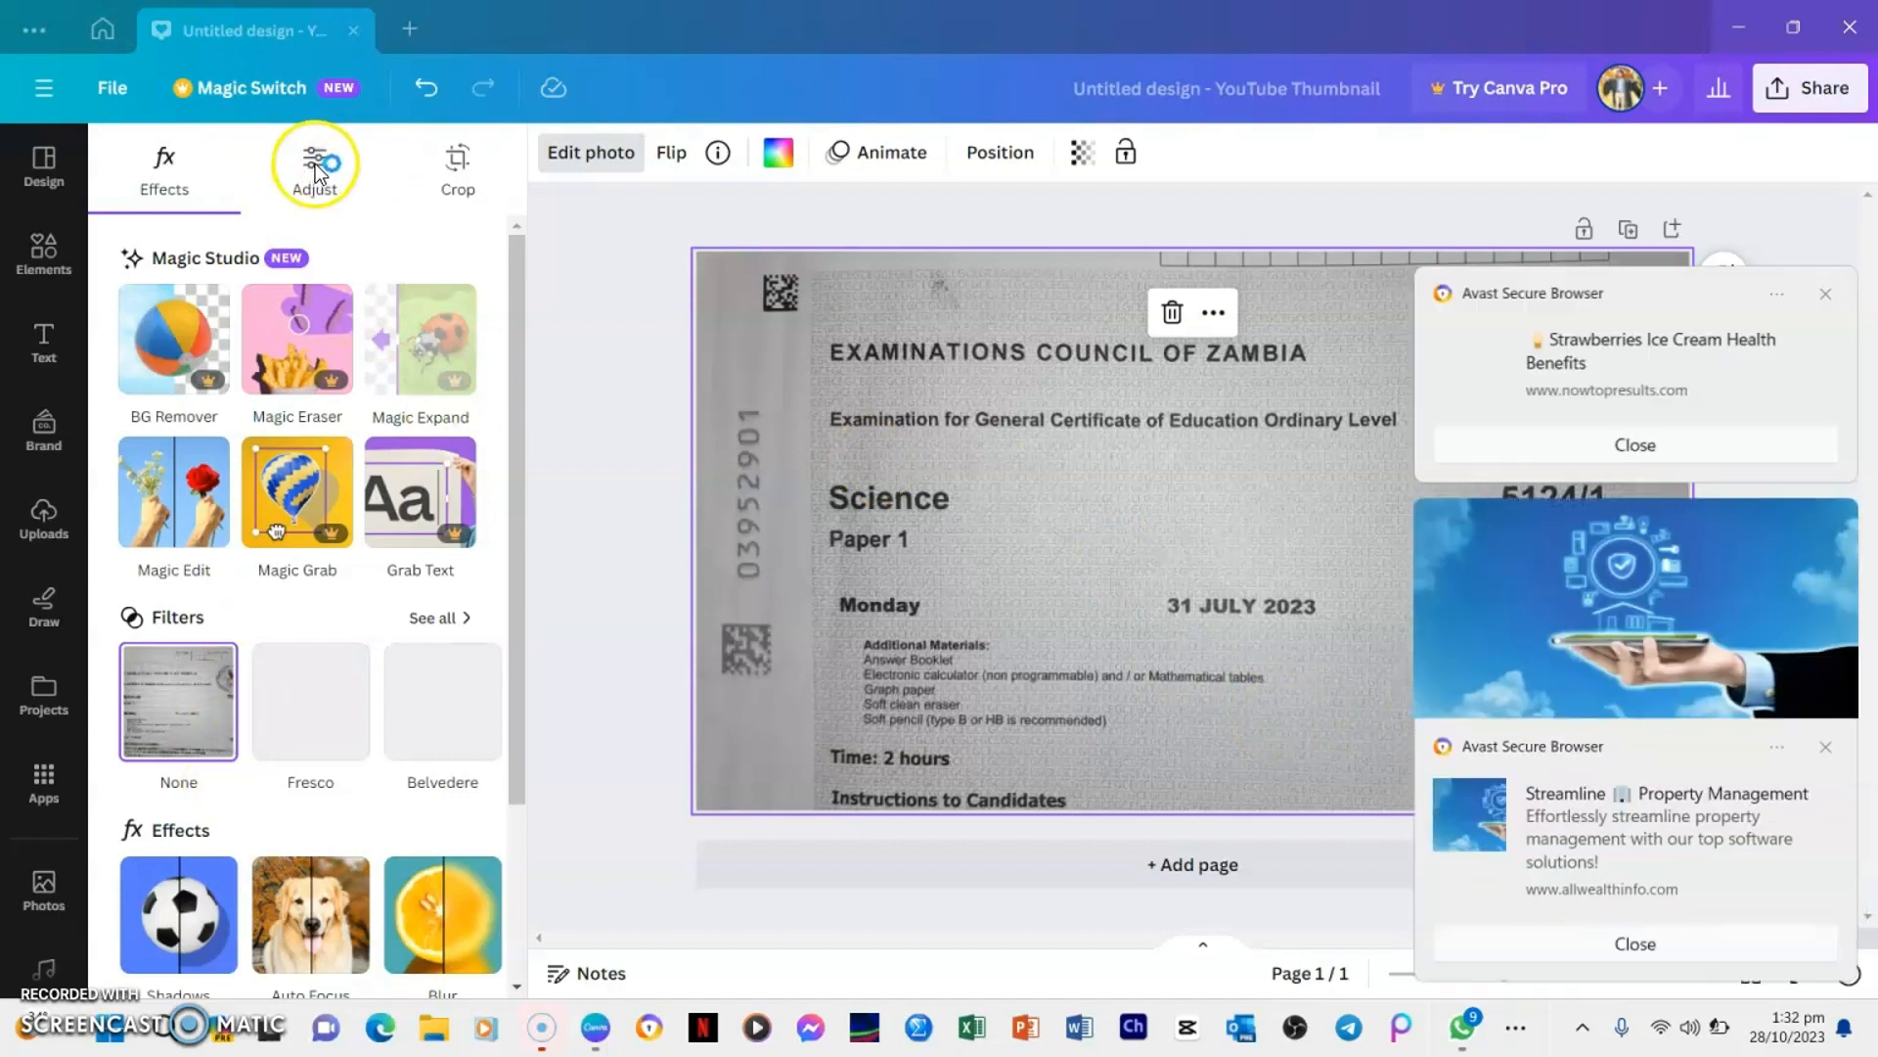
Adjust the whole background image to brightness 30, contrast 31 and tint 20
left_click(315, 165)
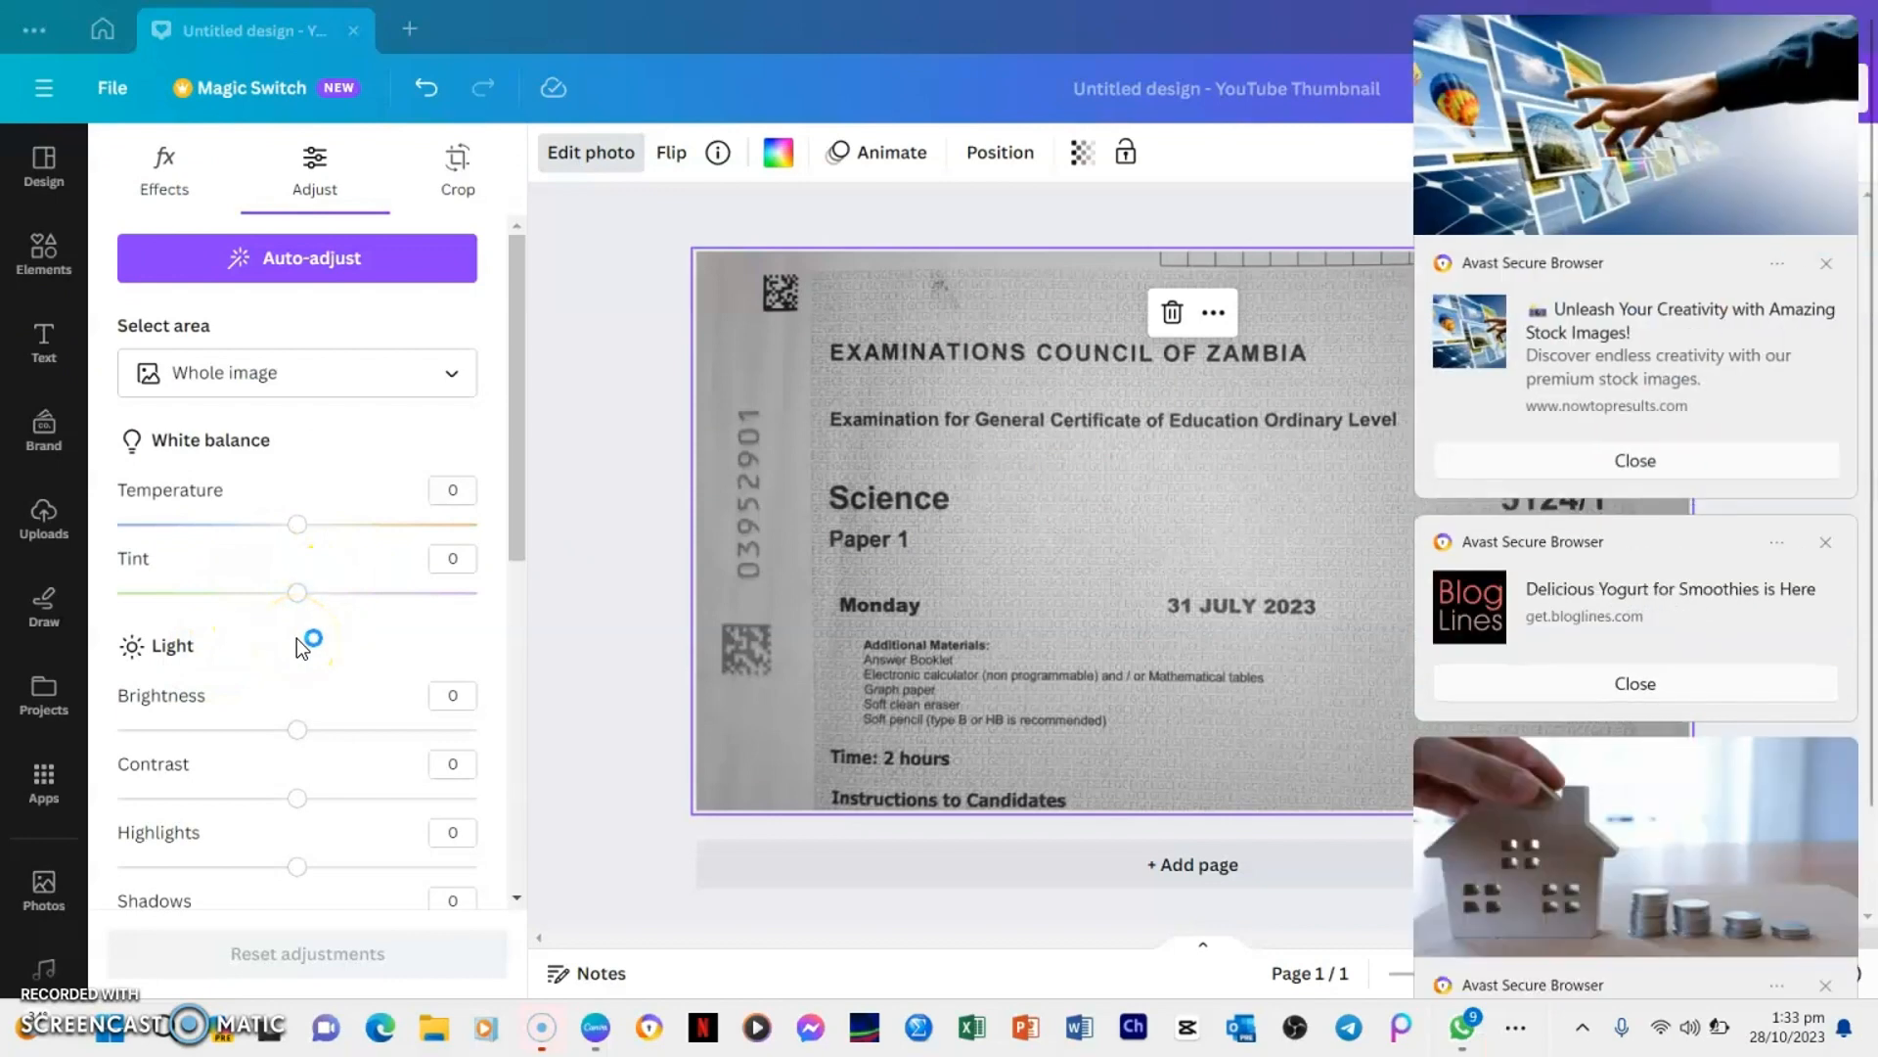
left_click_drag(298, 730, 463, 729)
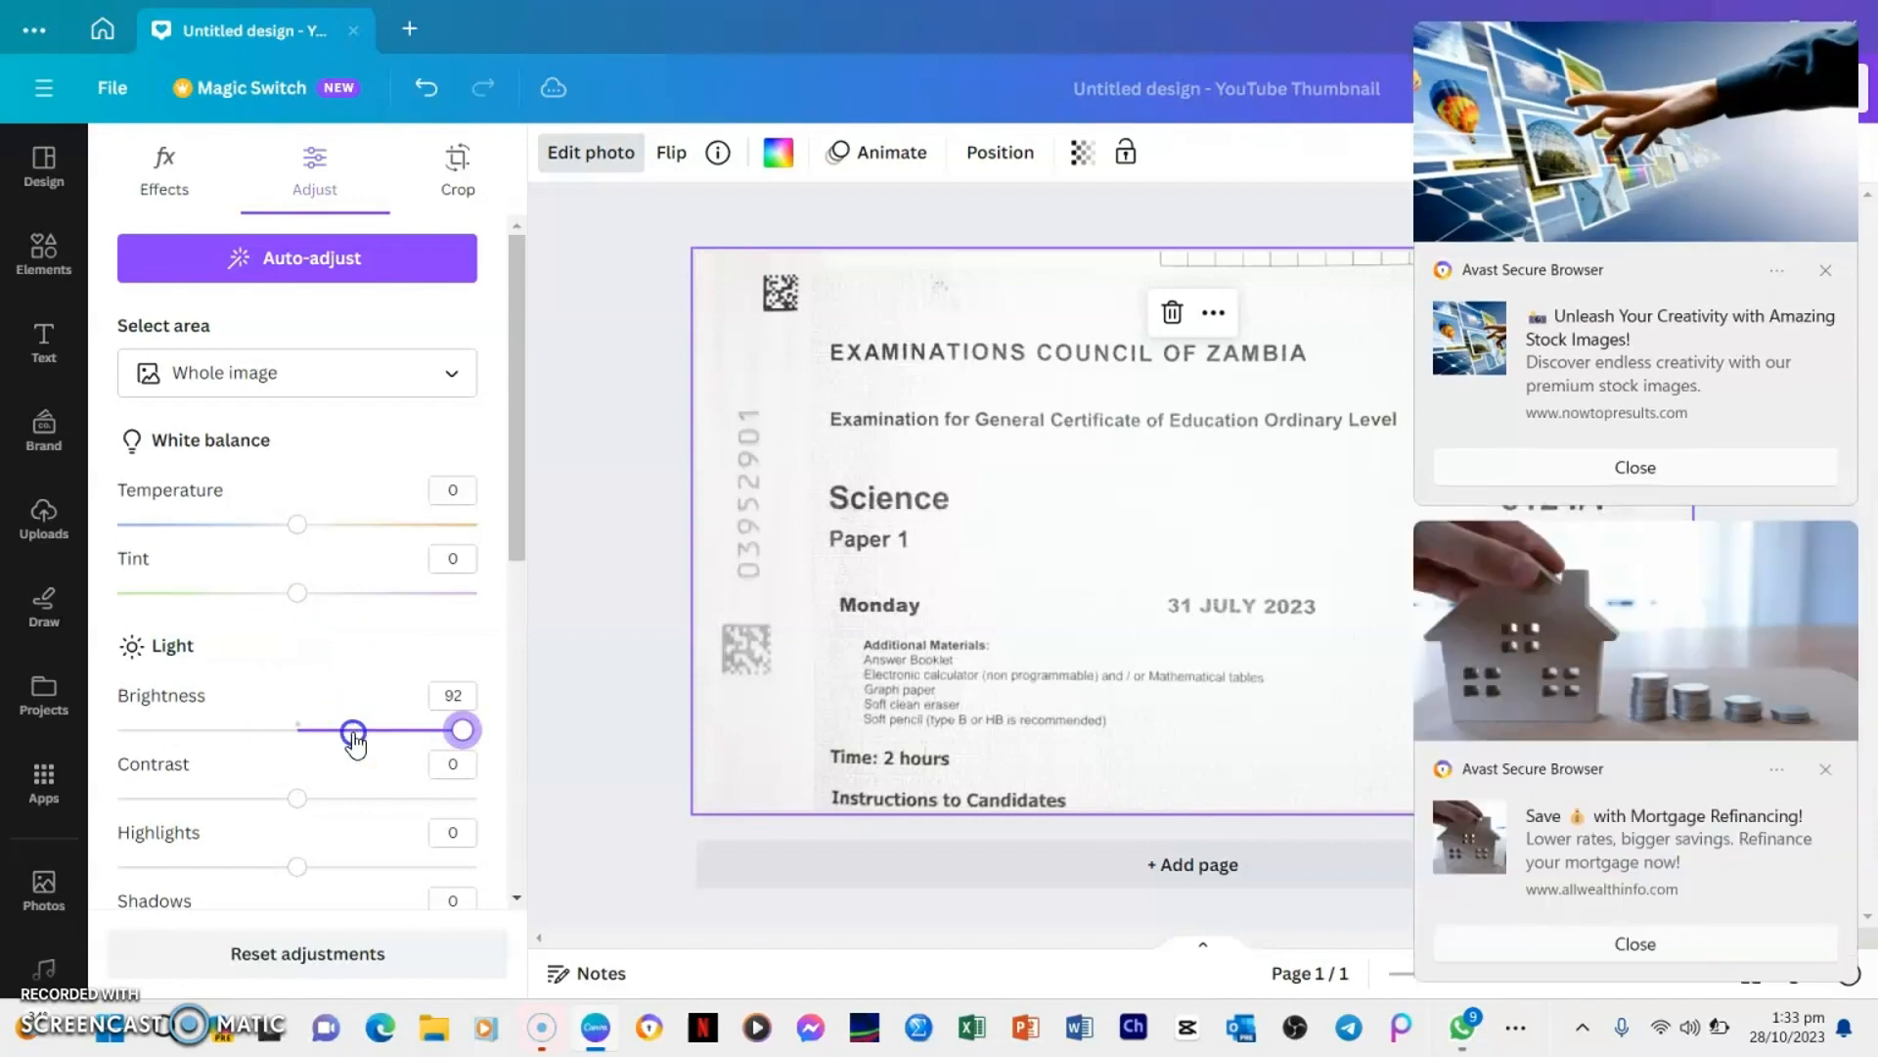
left_click_drag(462, 730, 351, 730)
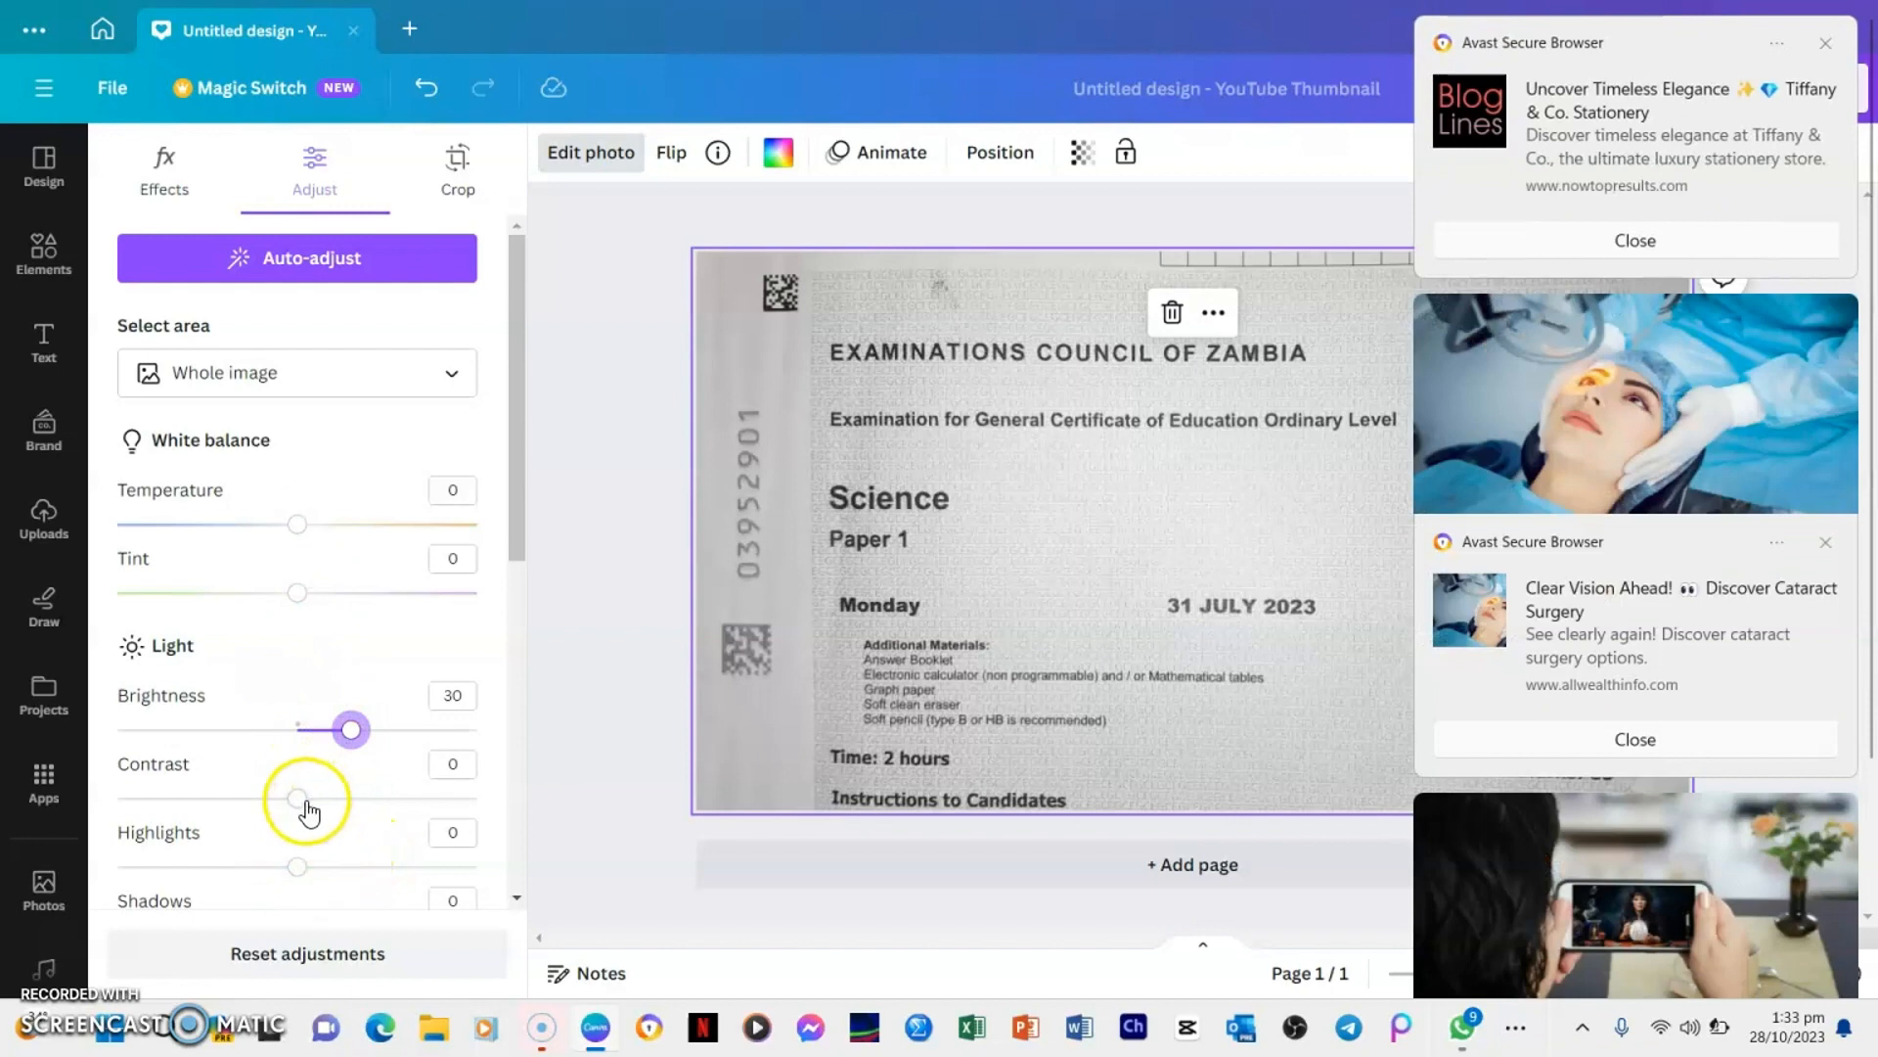
left_click_drag(308, 810, 352, 798)
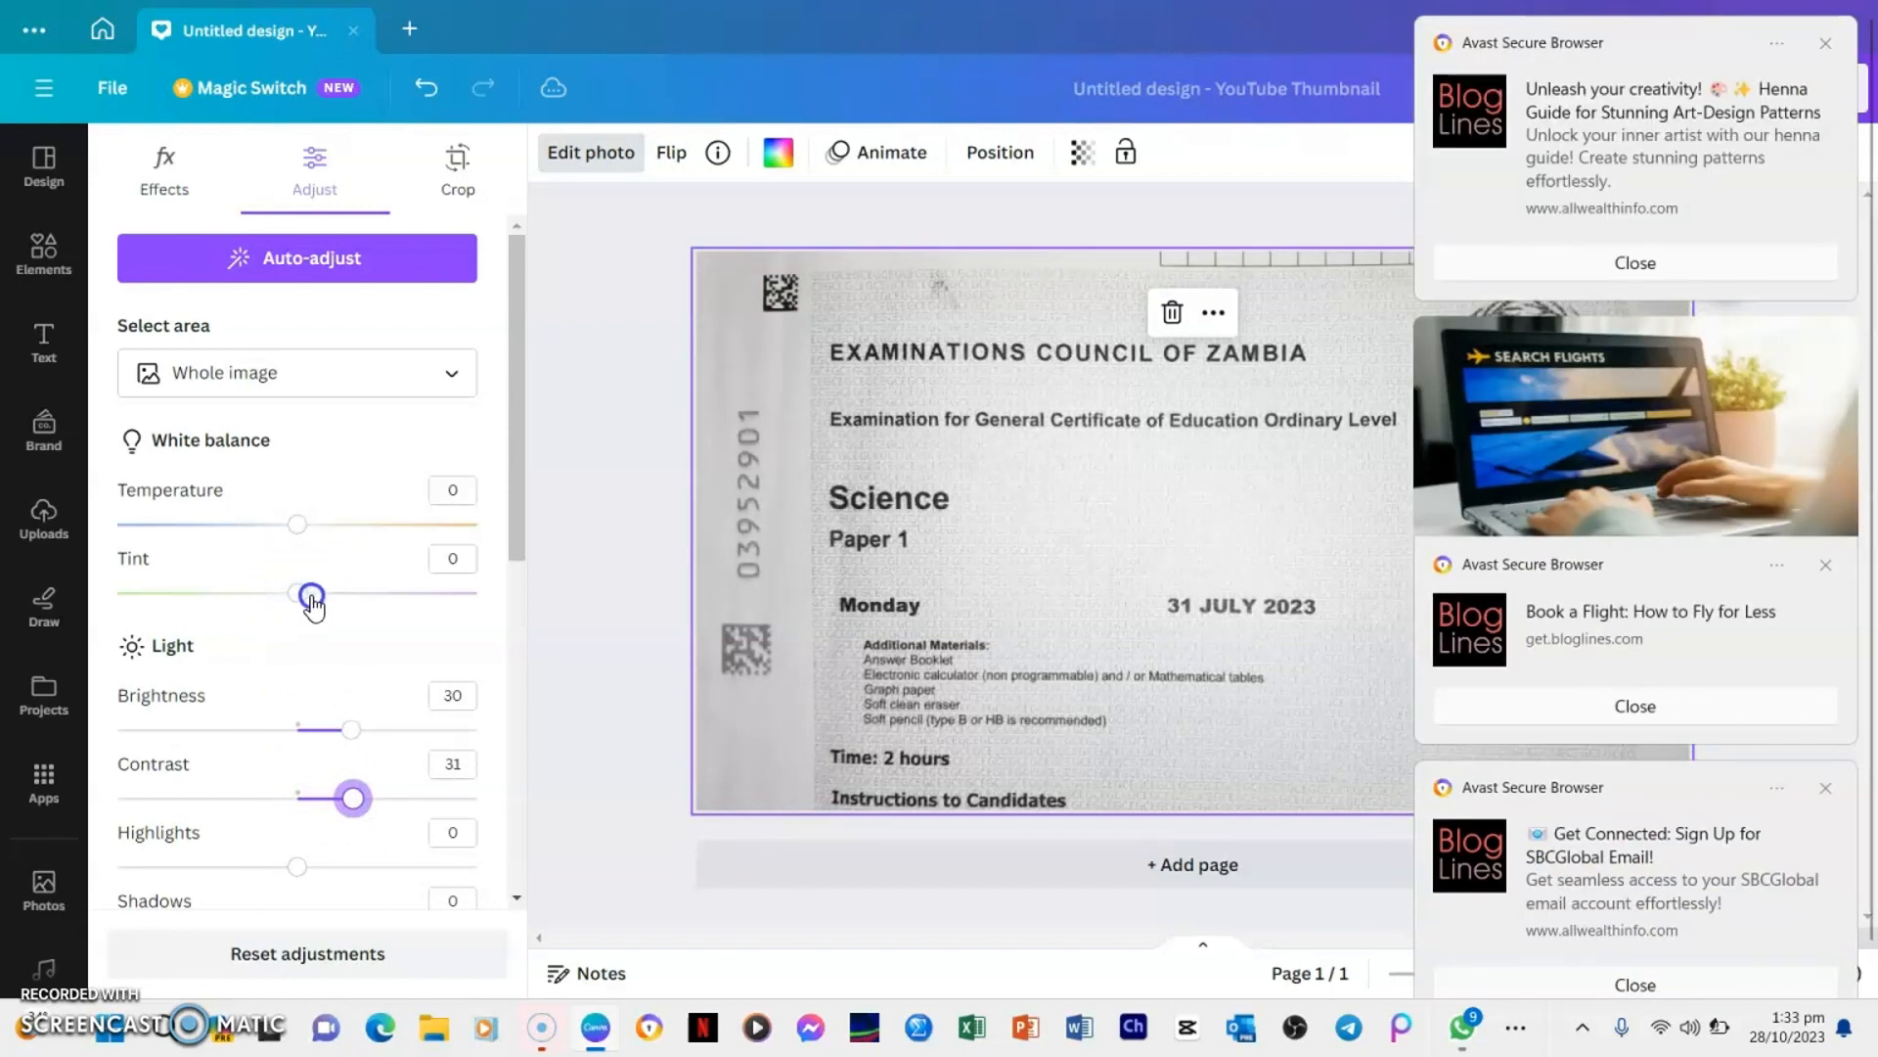
left_click_drag(329, 595, 334, 596)
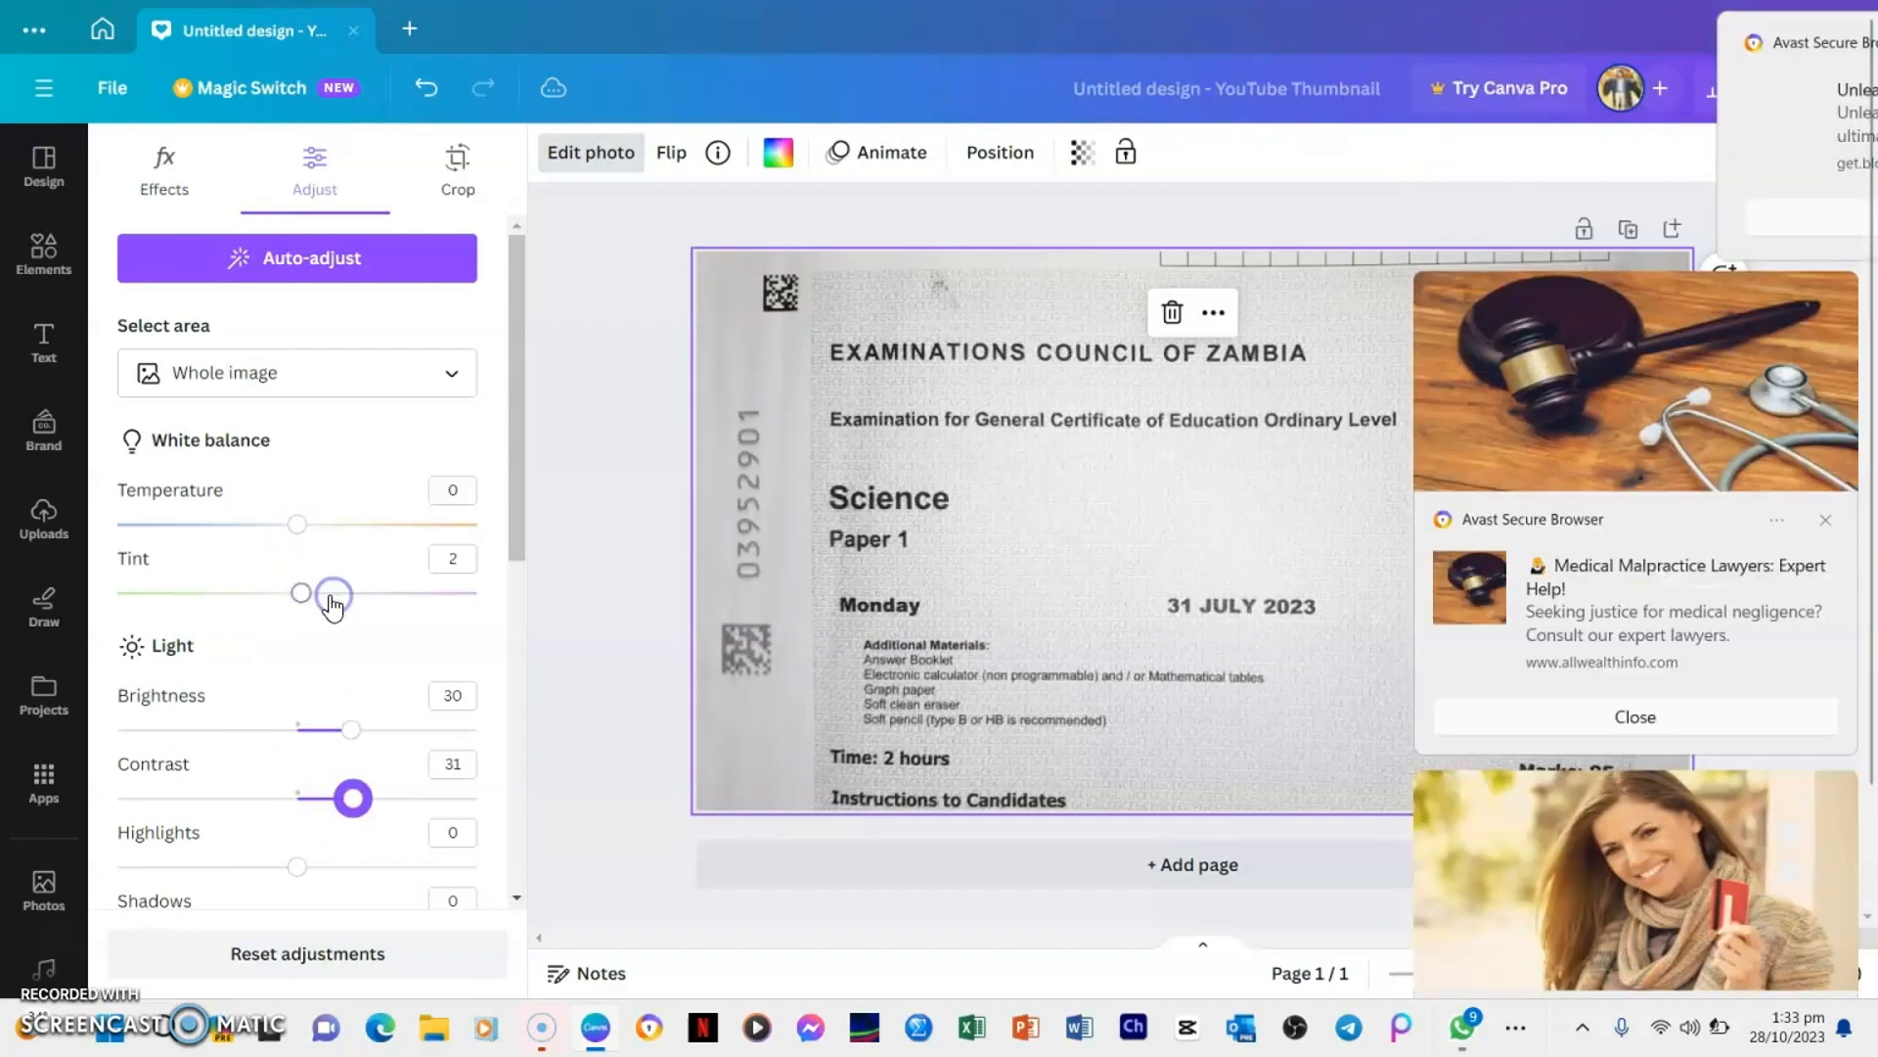
left_click(1611, 443)
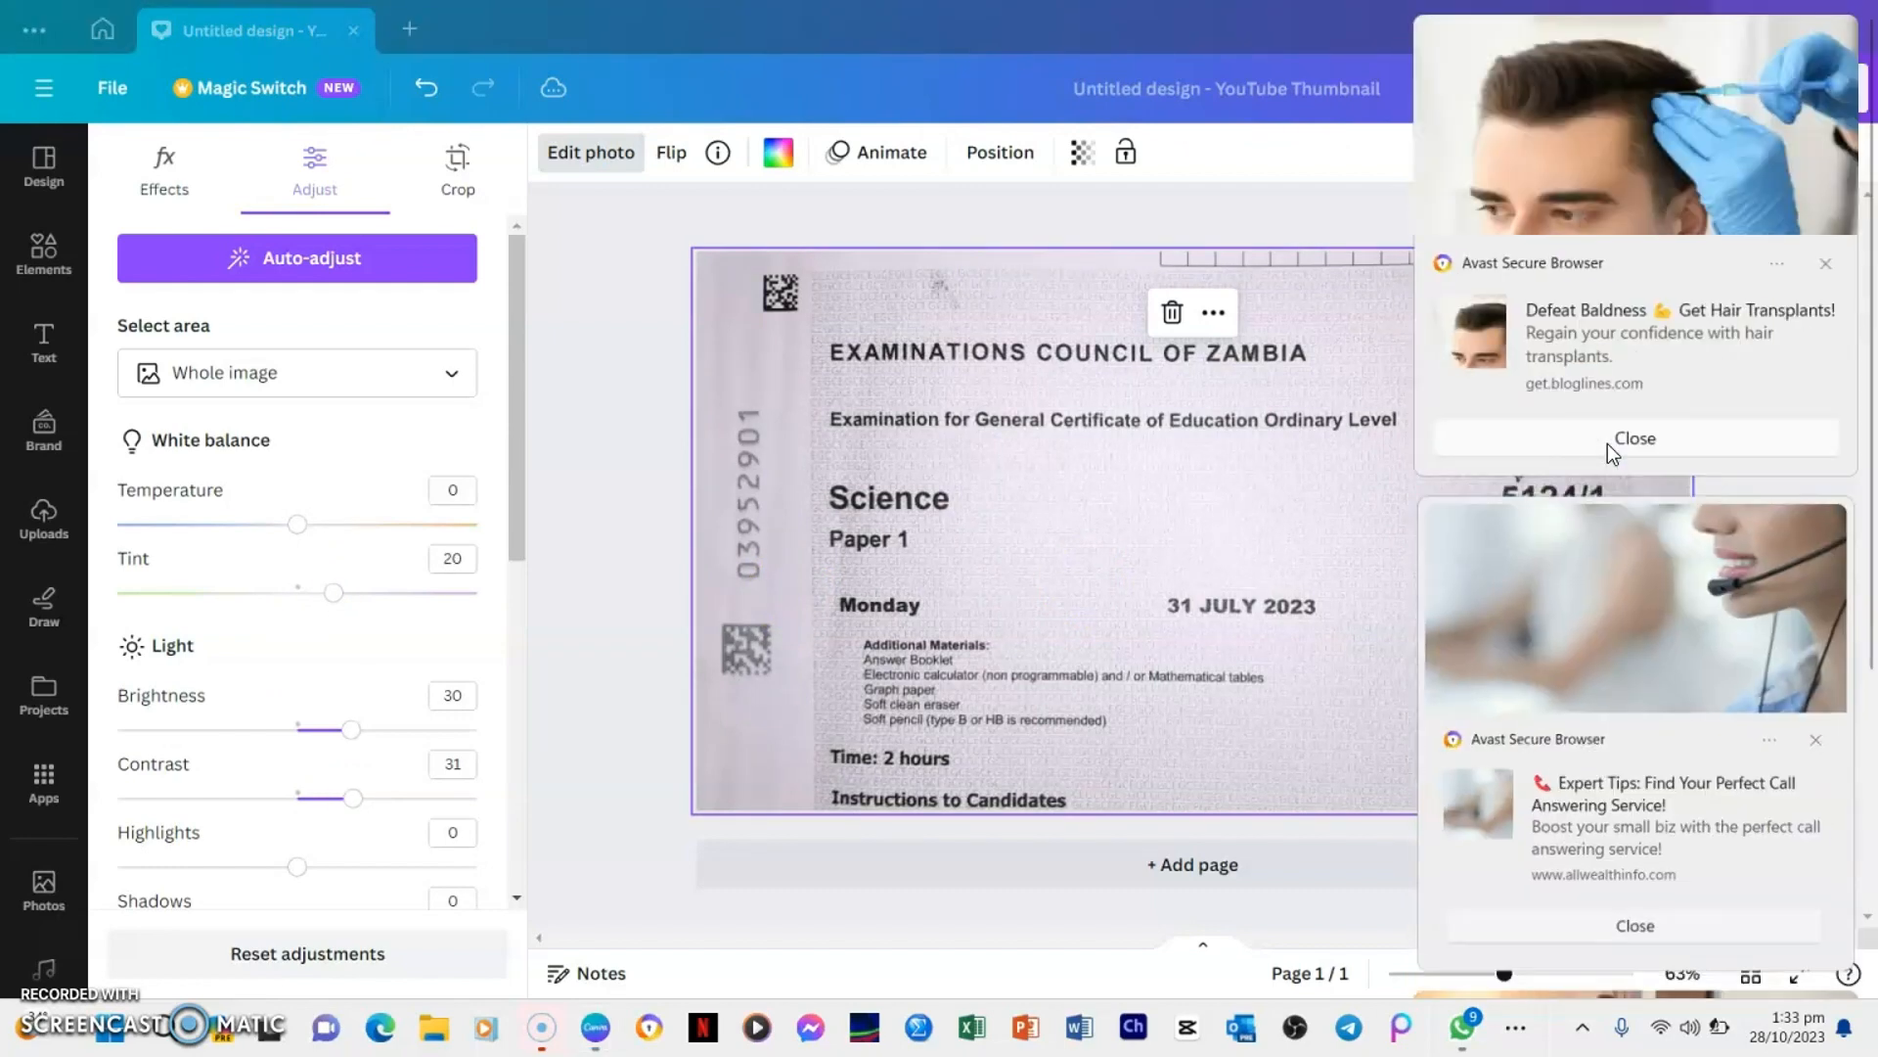
Copy the permanent magnets and coil diagram from the WhatsApp chat and paste it onto the Canva thumbnail over the background
left_click(1464, 1030)
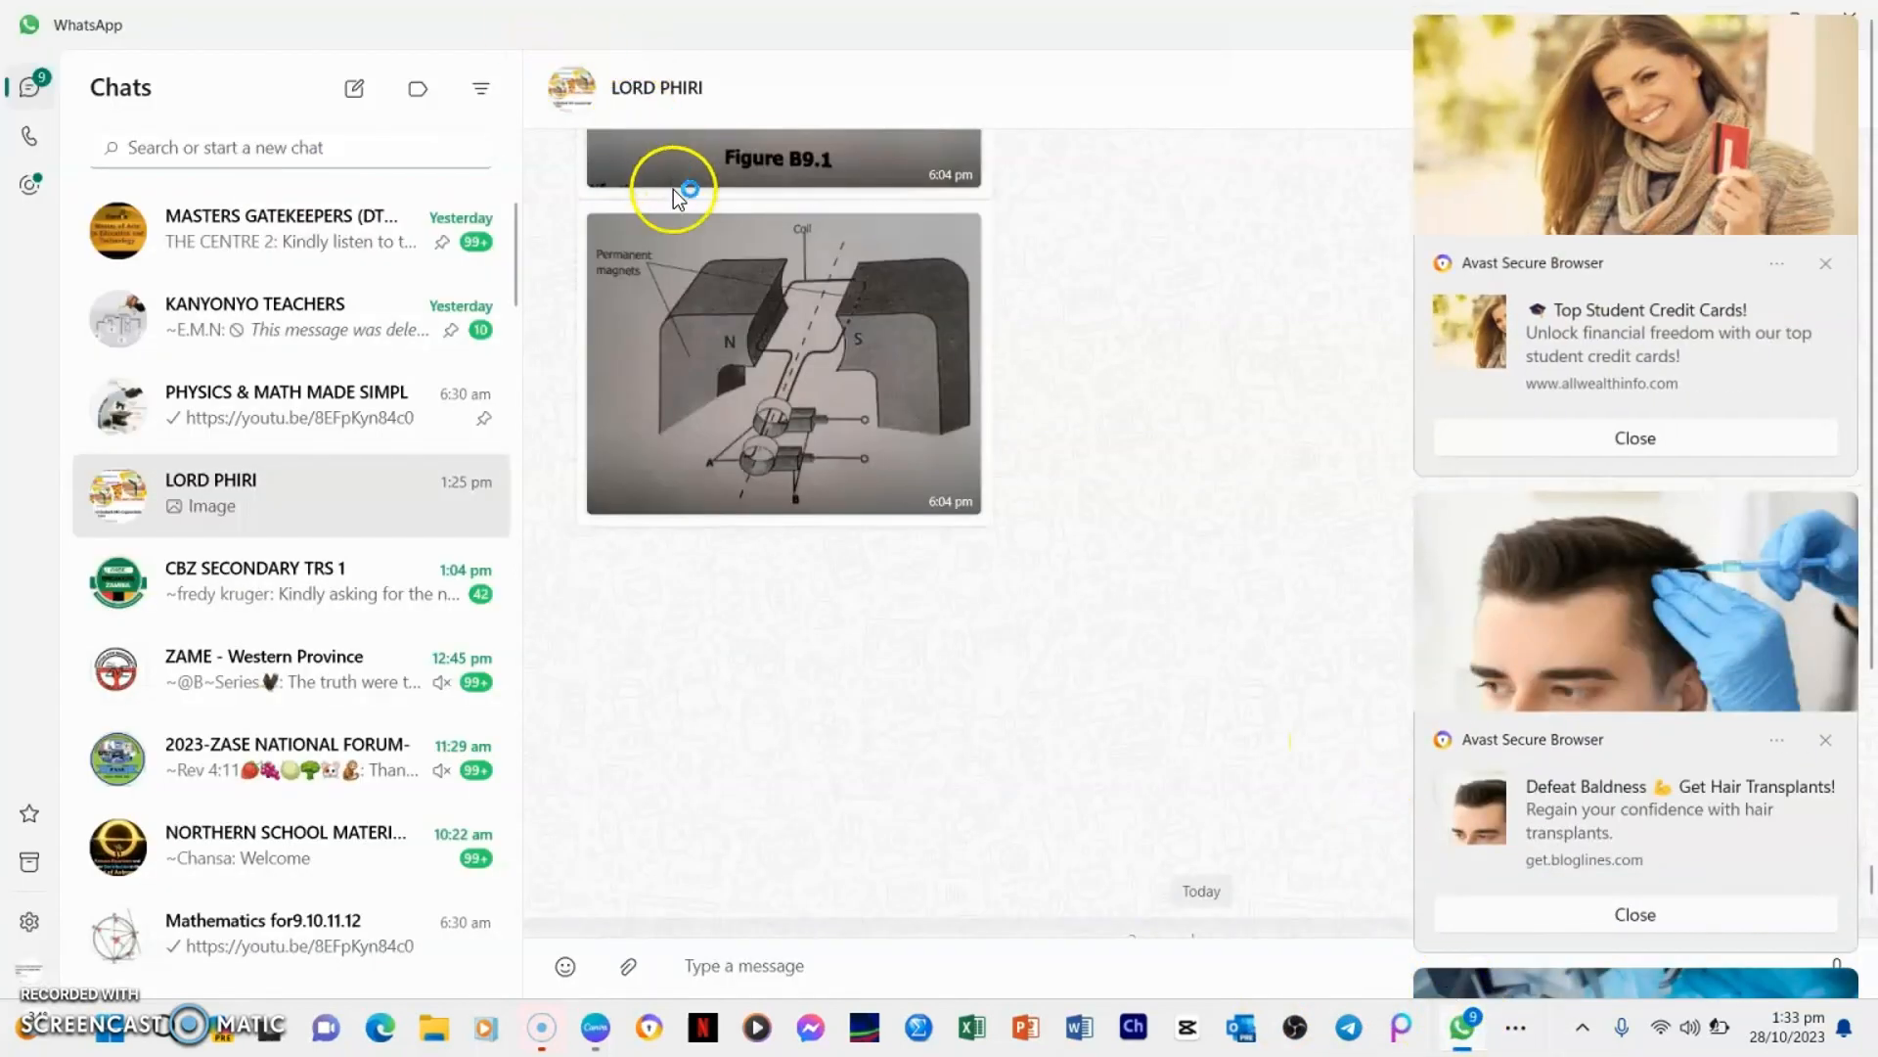
right_click(777, 259)
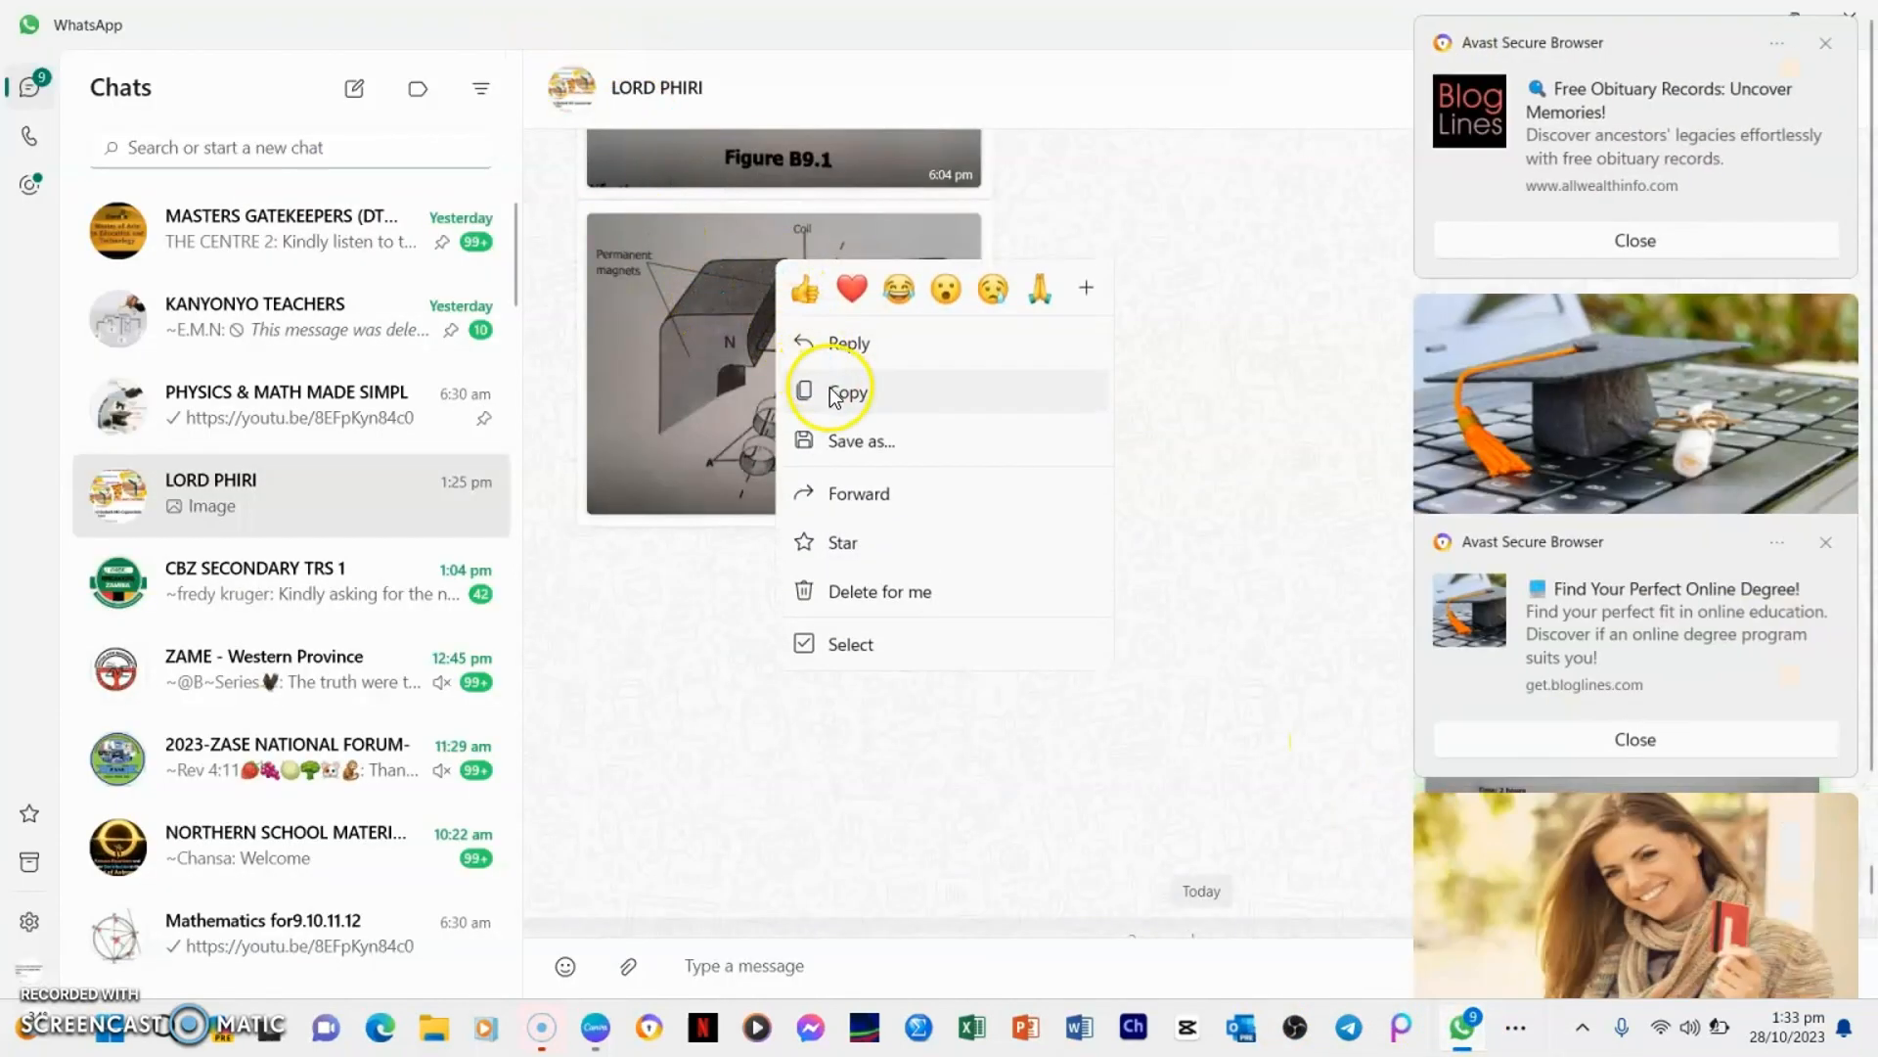
left_click(834, 394)
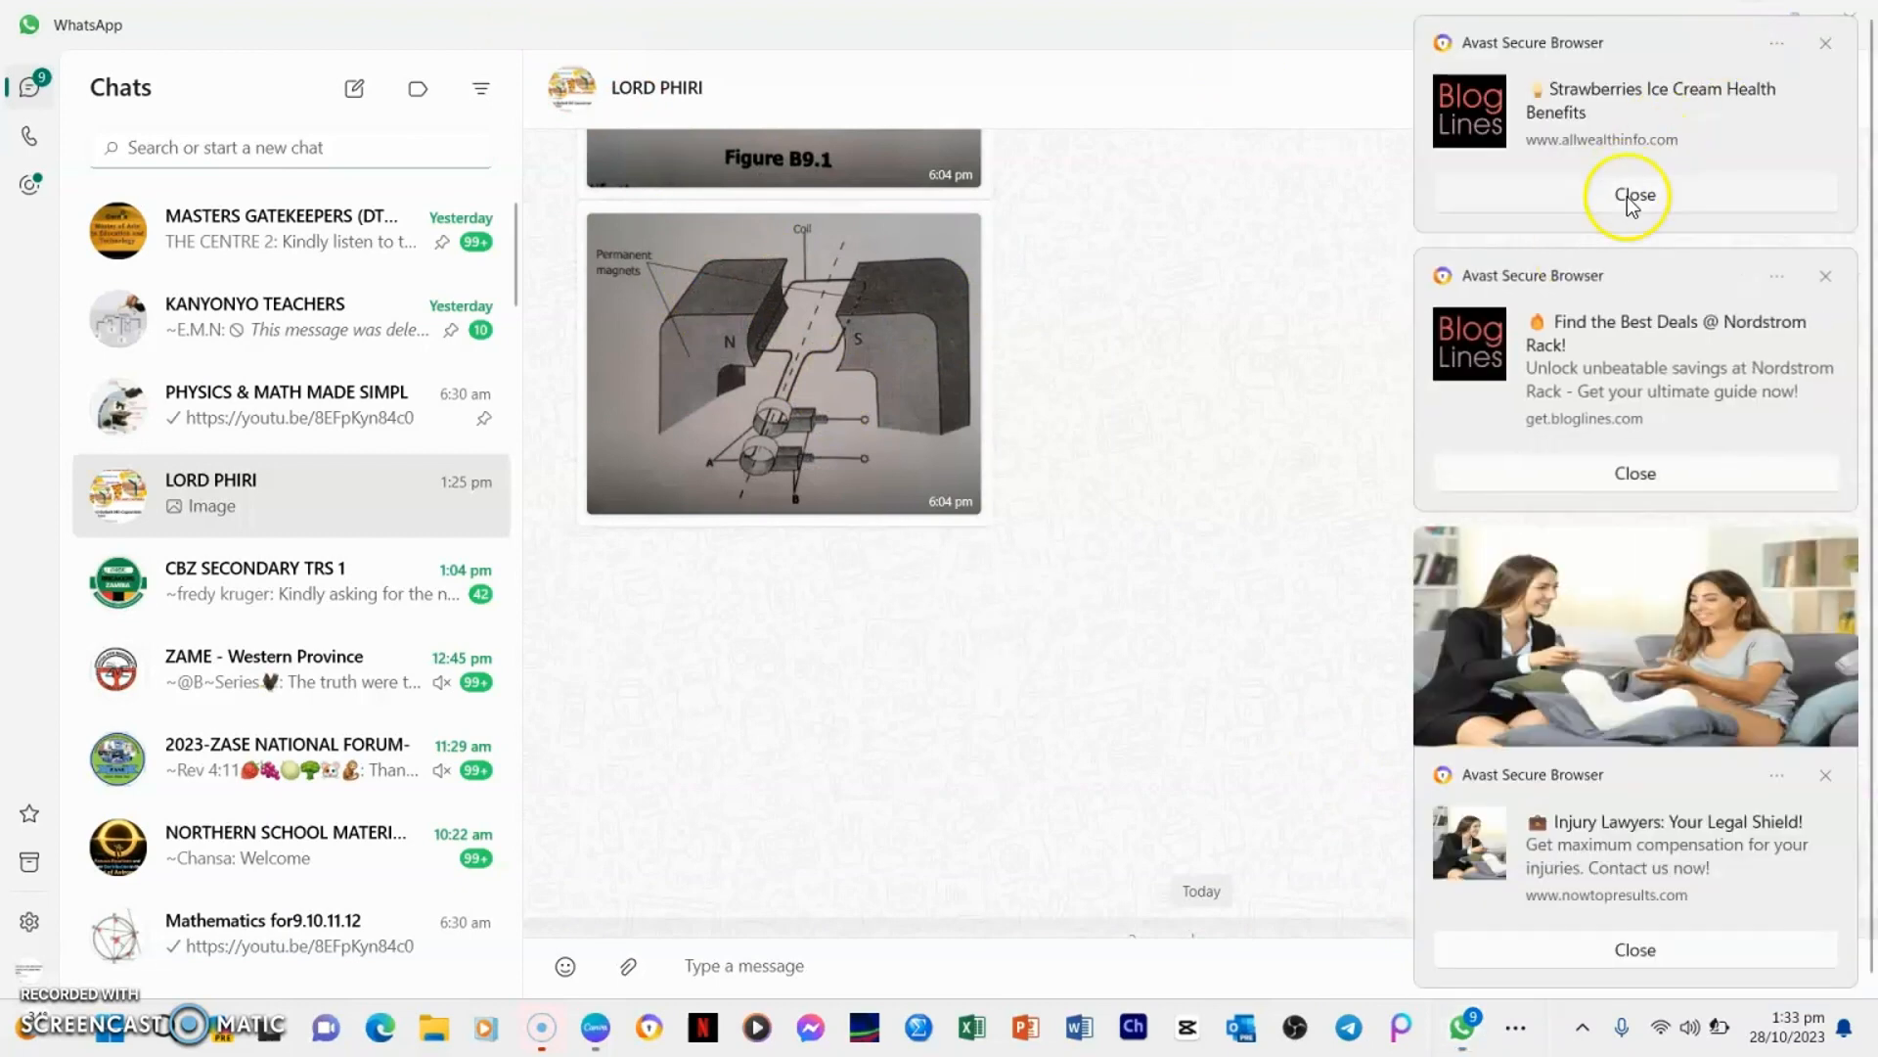
key("alt+Tab")
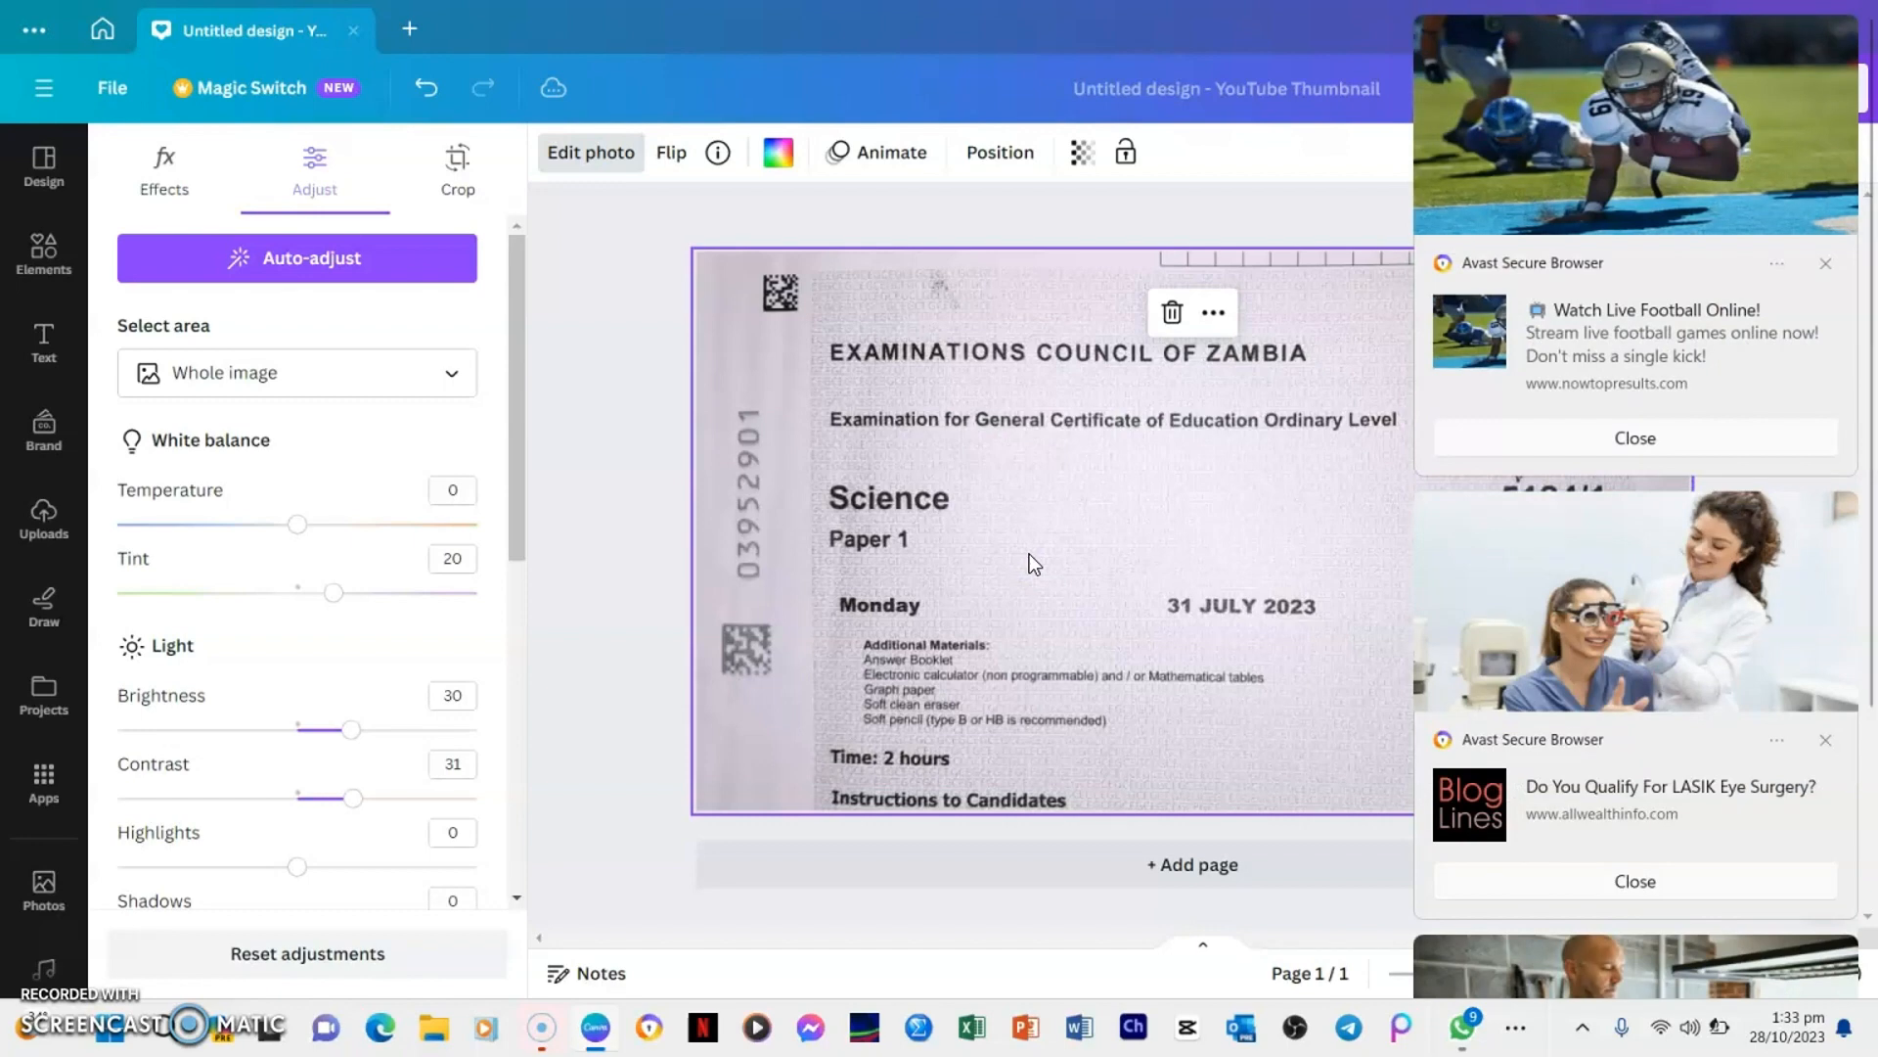
left_click(1019, 550)
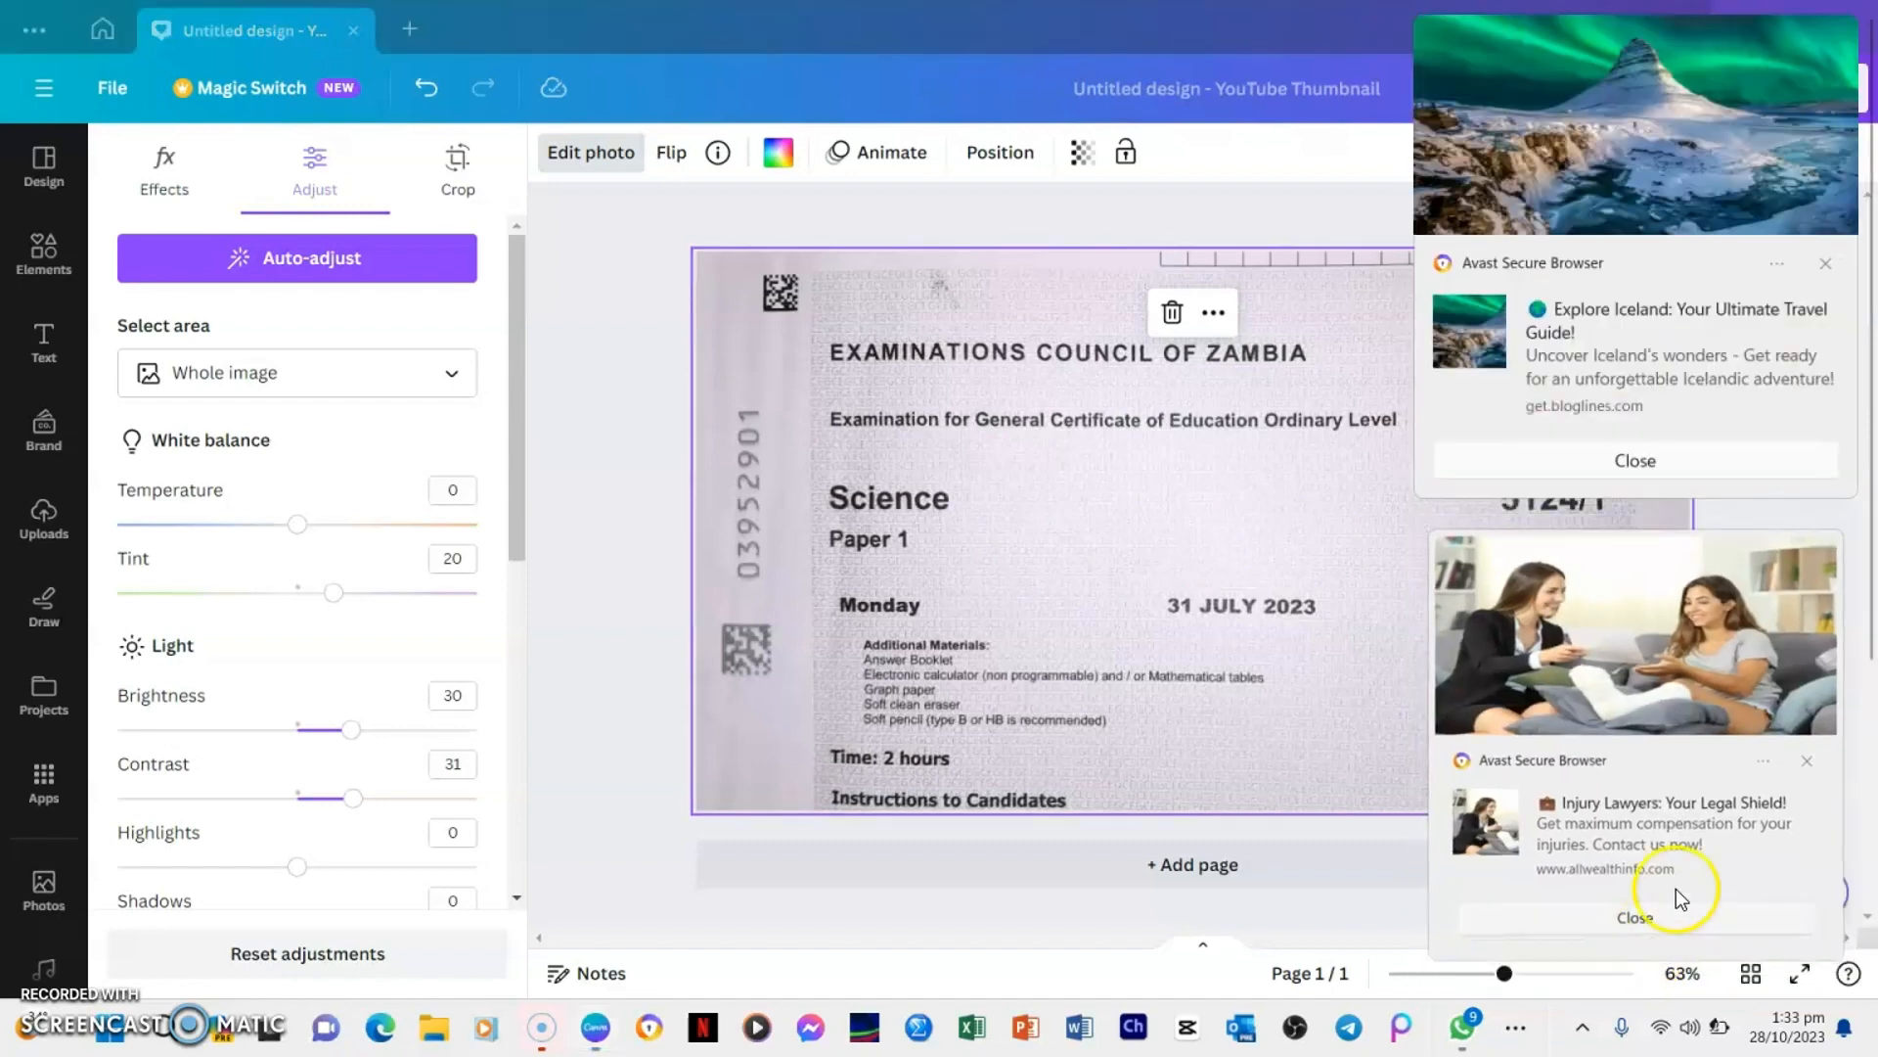
left_click(1665, 472)
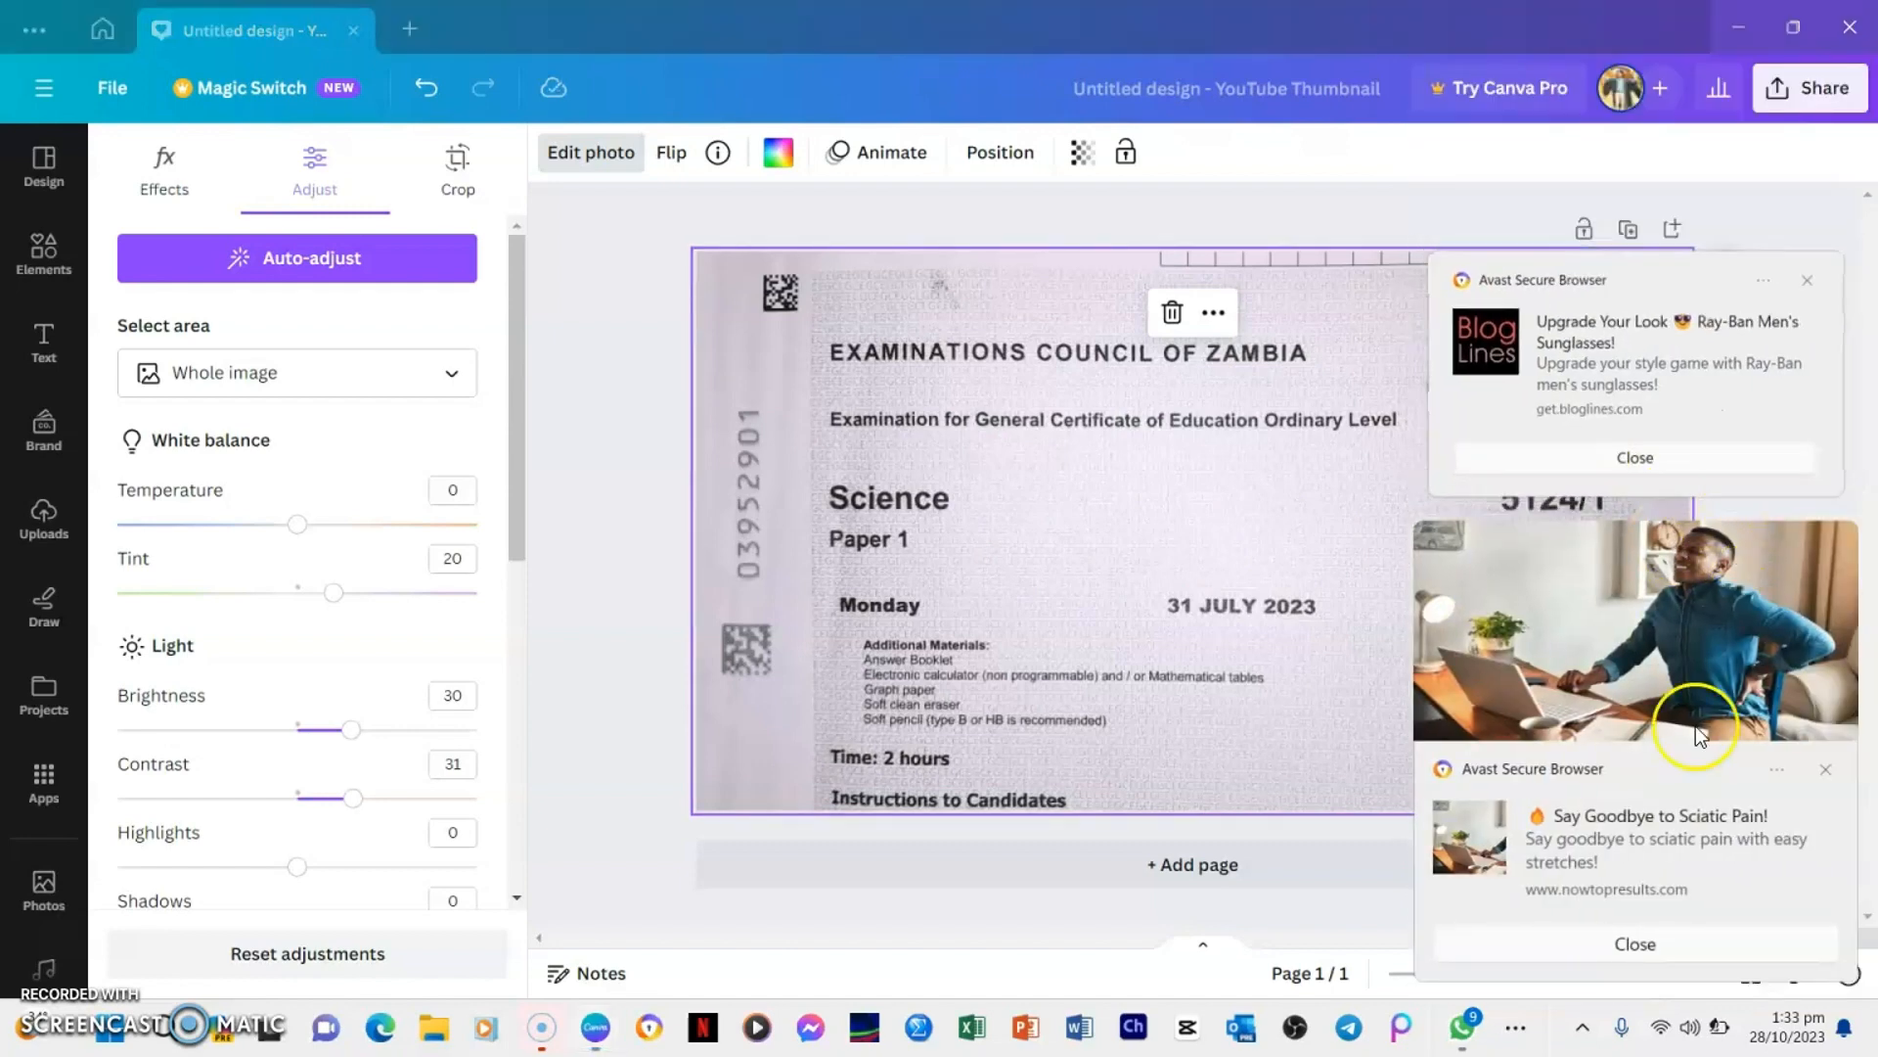
key("ctrl+v")
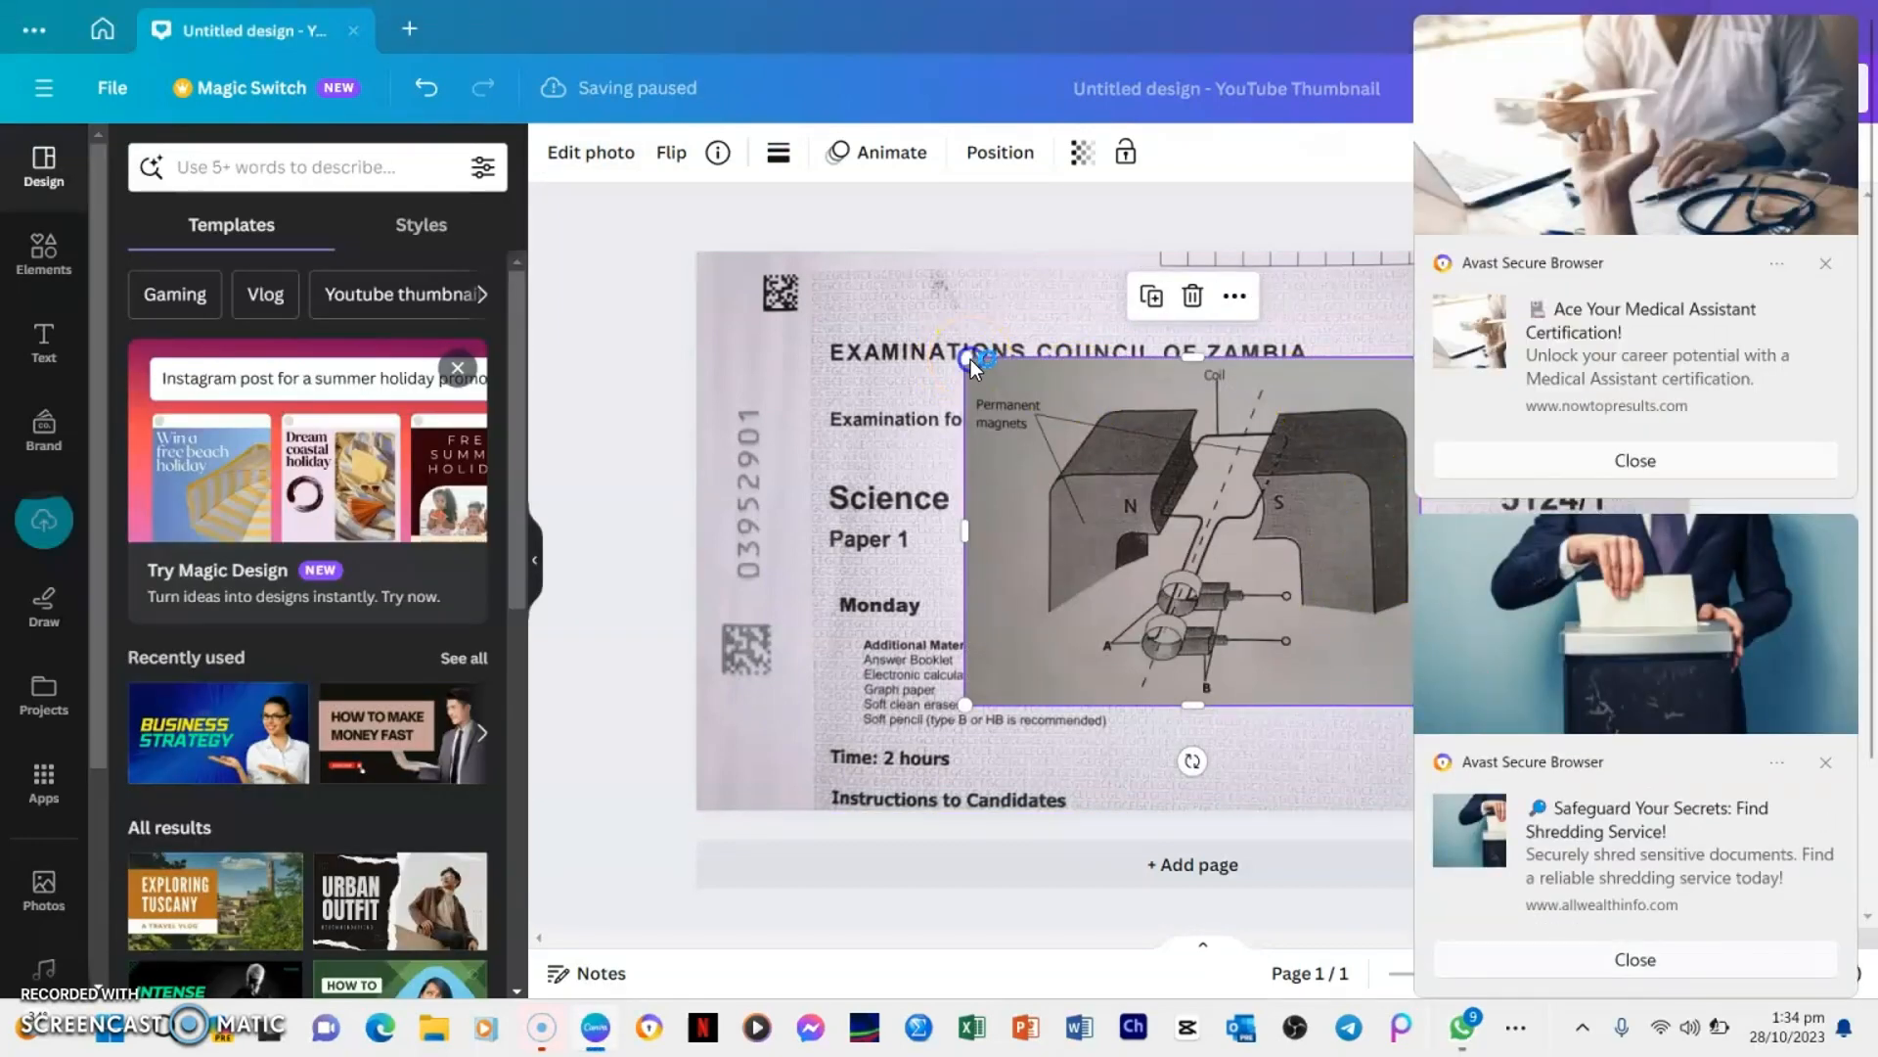
Shrink the permanent magnets and coil diagram and position it right of the additional materials list, below the certificate line
left_click_drag(970, 360, 1088, 467)
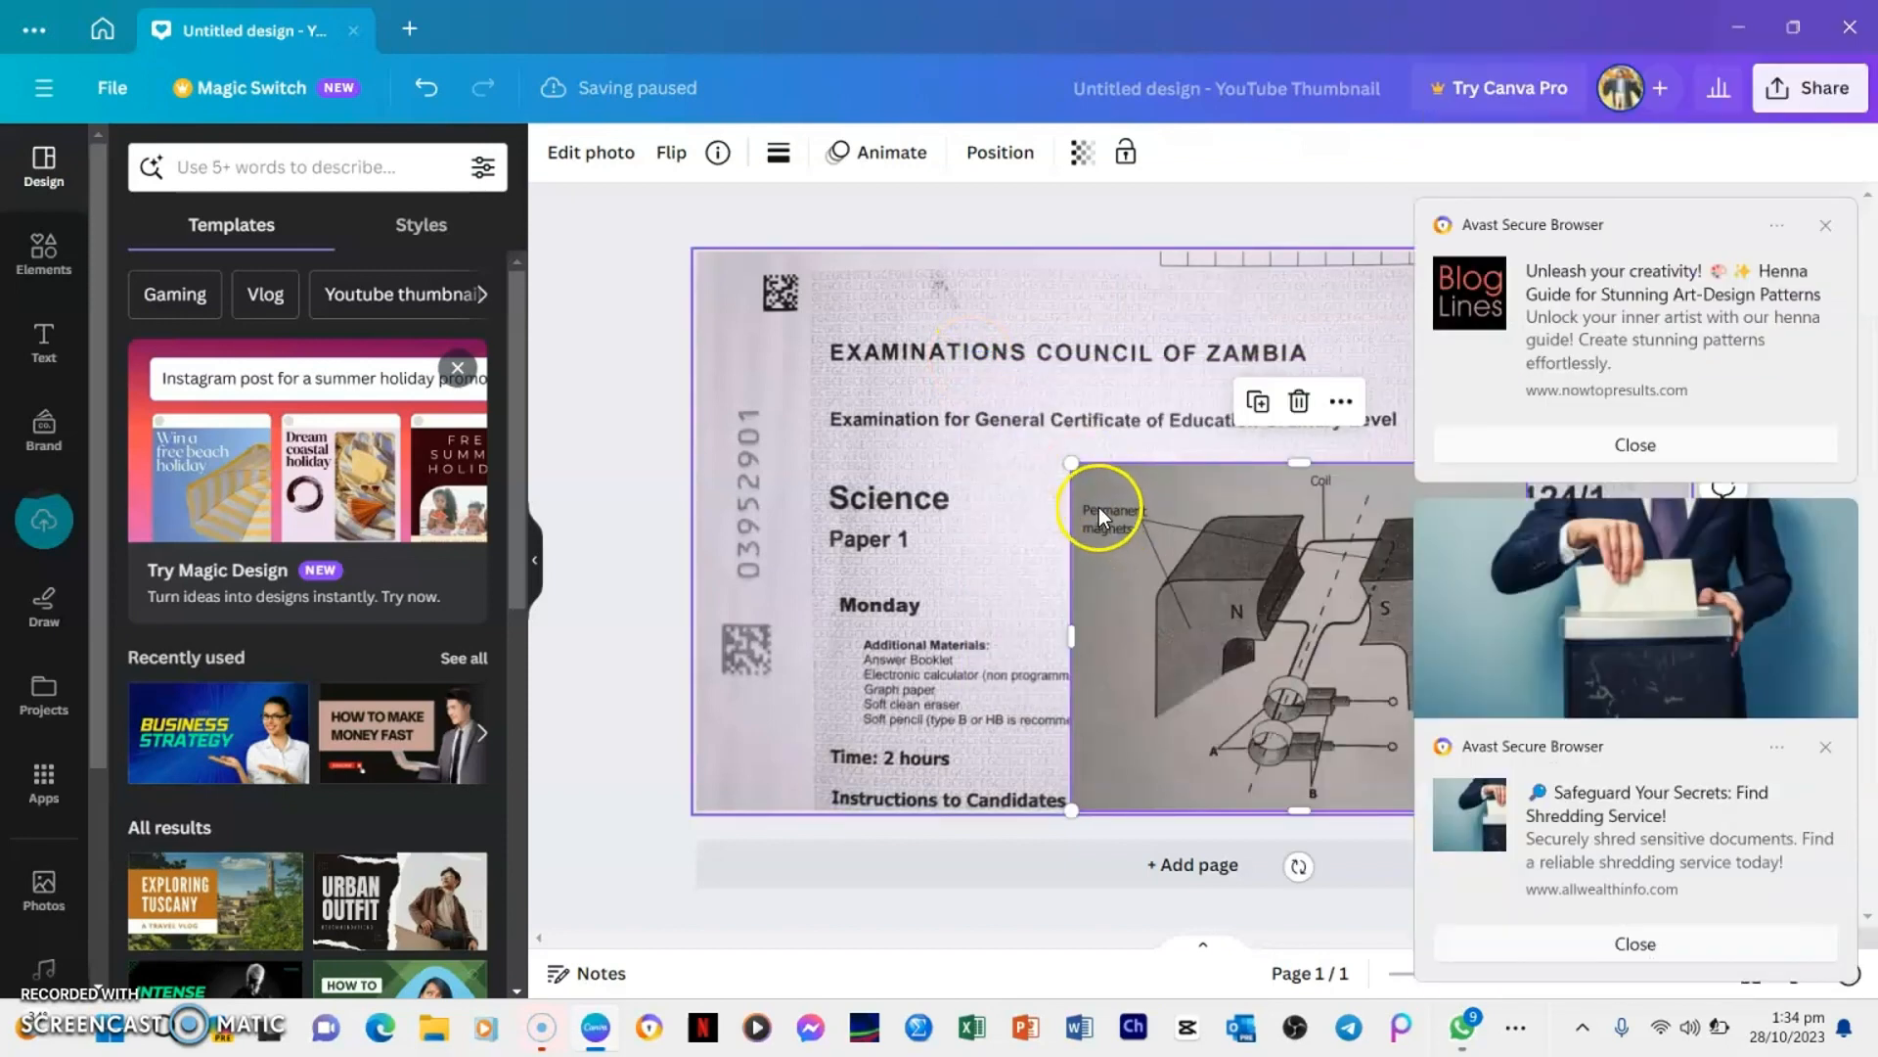
left_click(1070, 458)
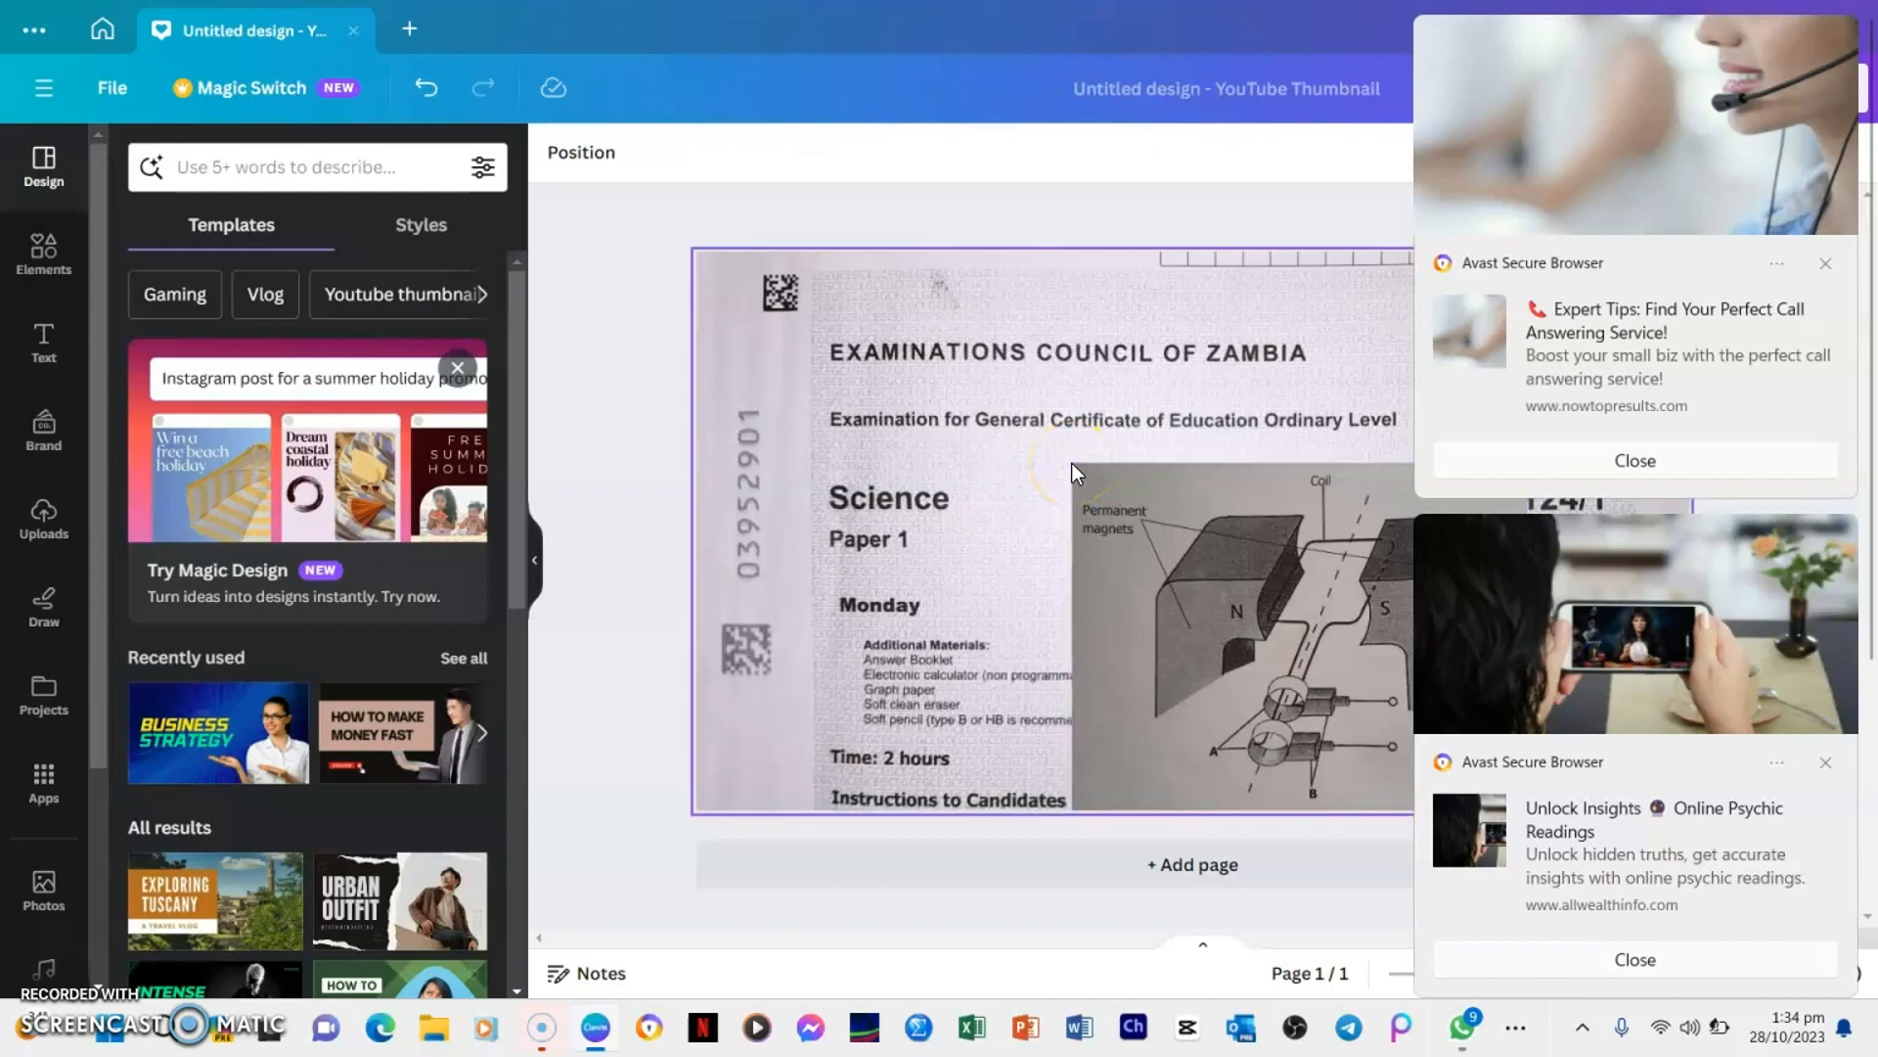
left_click(1100, 472)
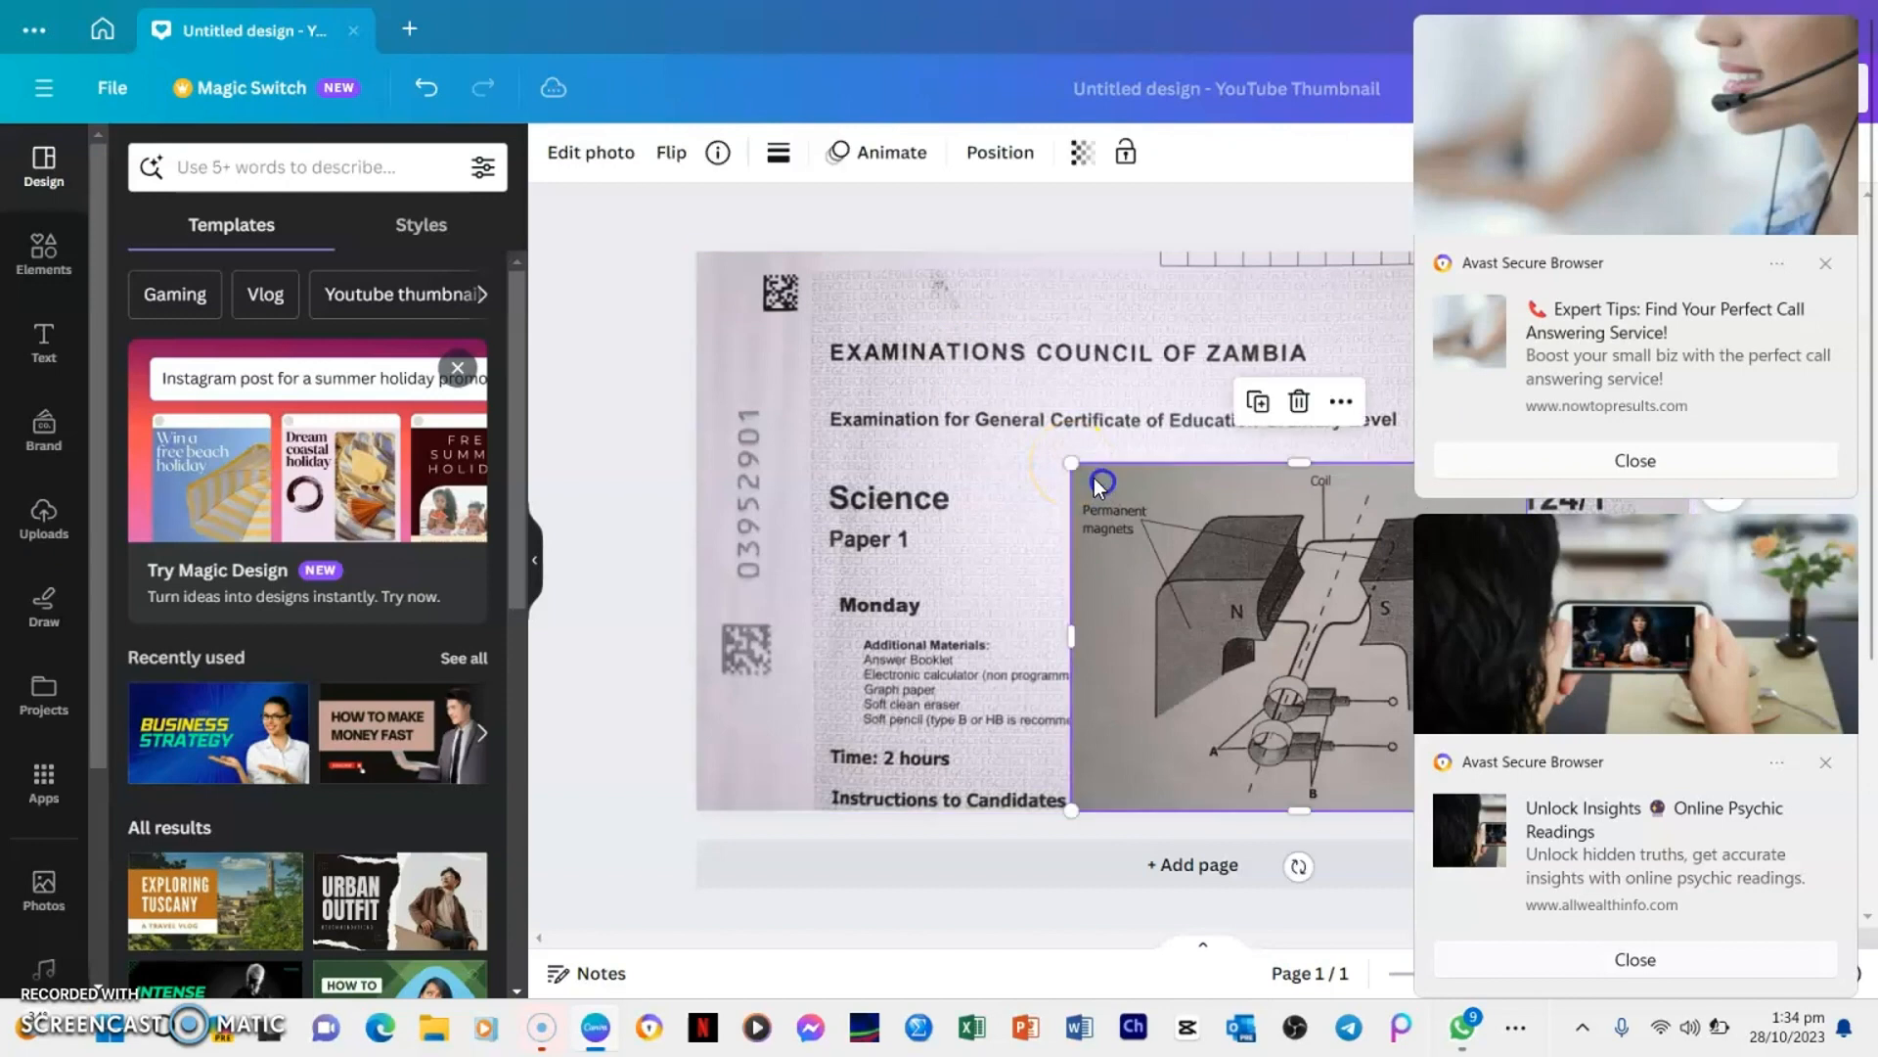
left_click_drag(1069, 460, 1355, 571)
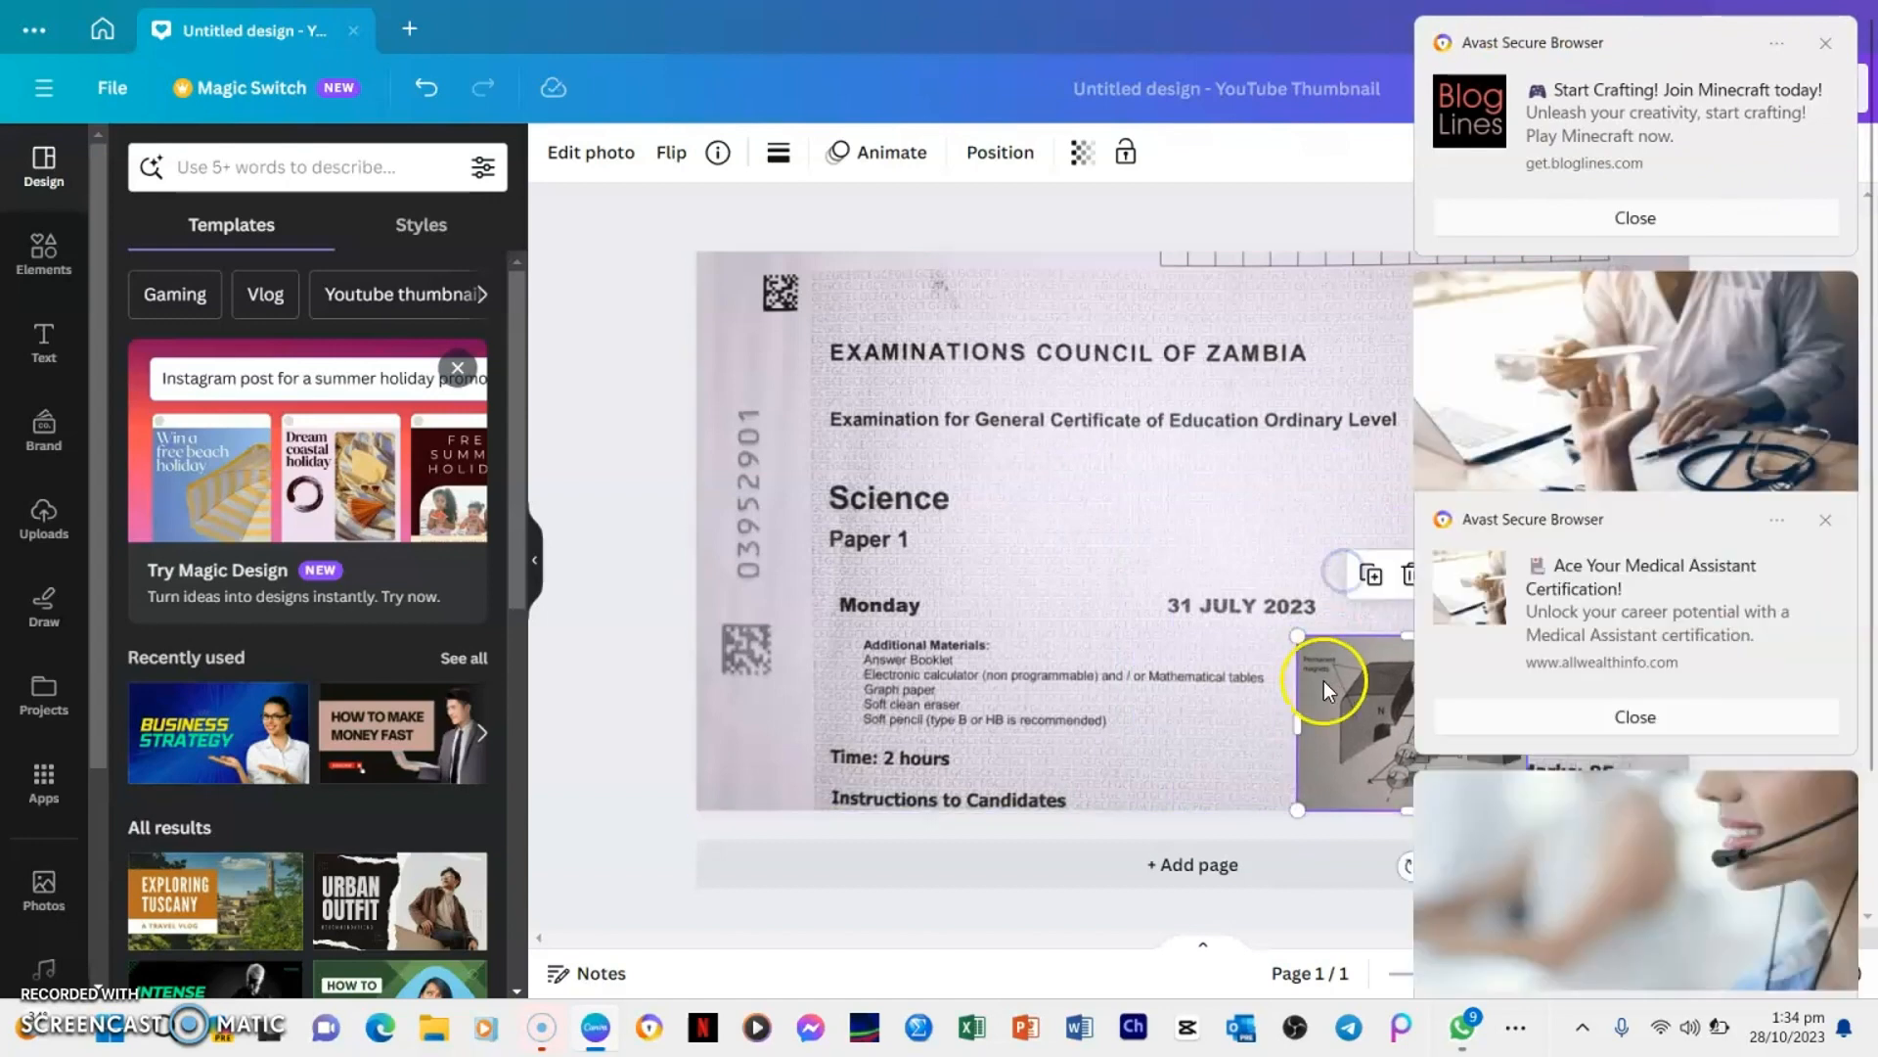
left_click_drag(1334, 678, 1057, 514)
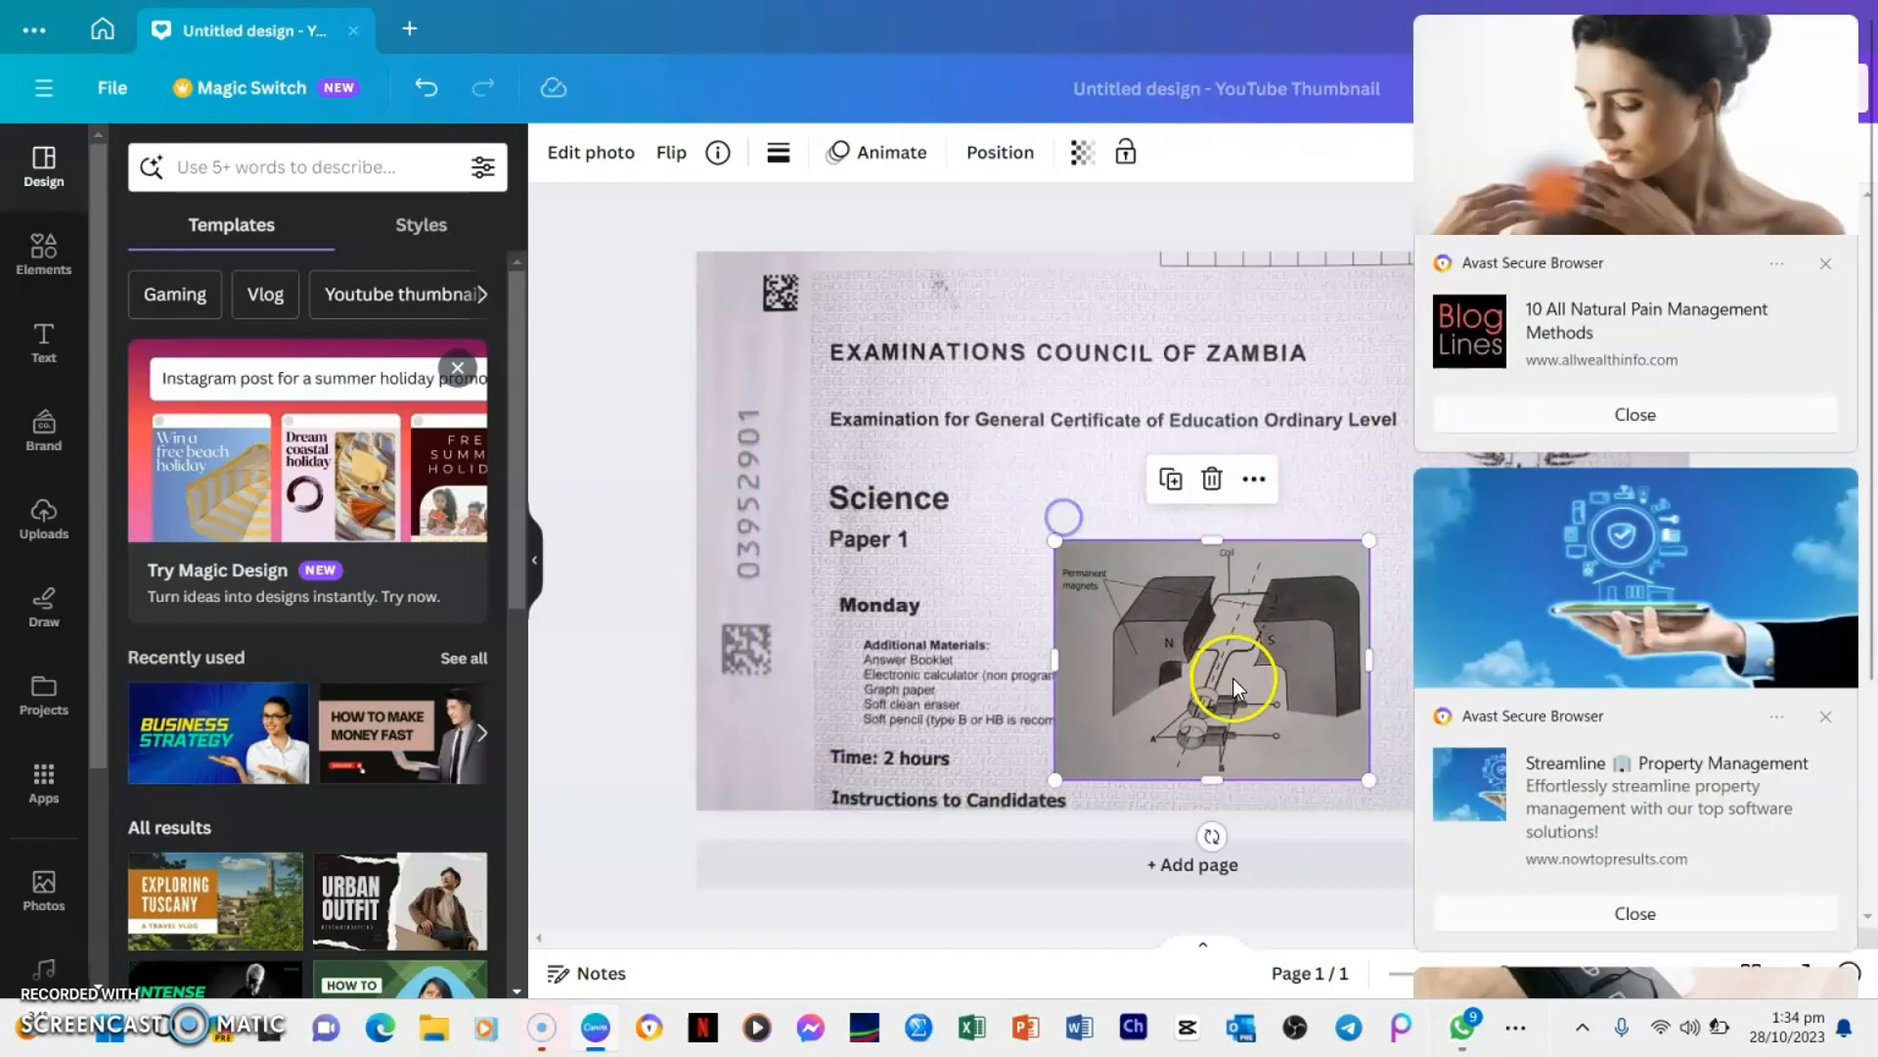
left_click_drag(1233, 678, 1231, 667)
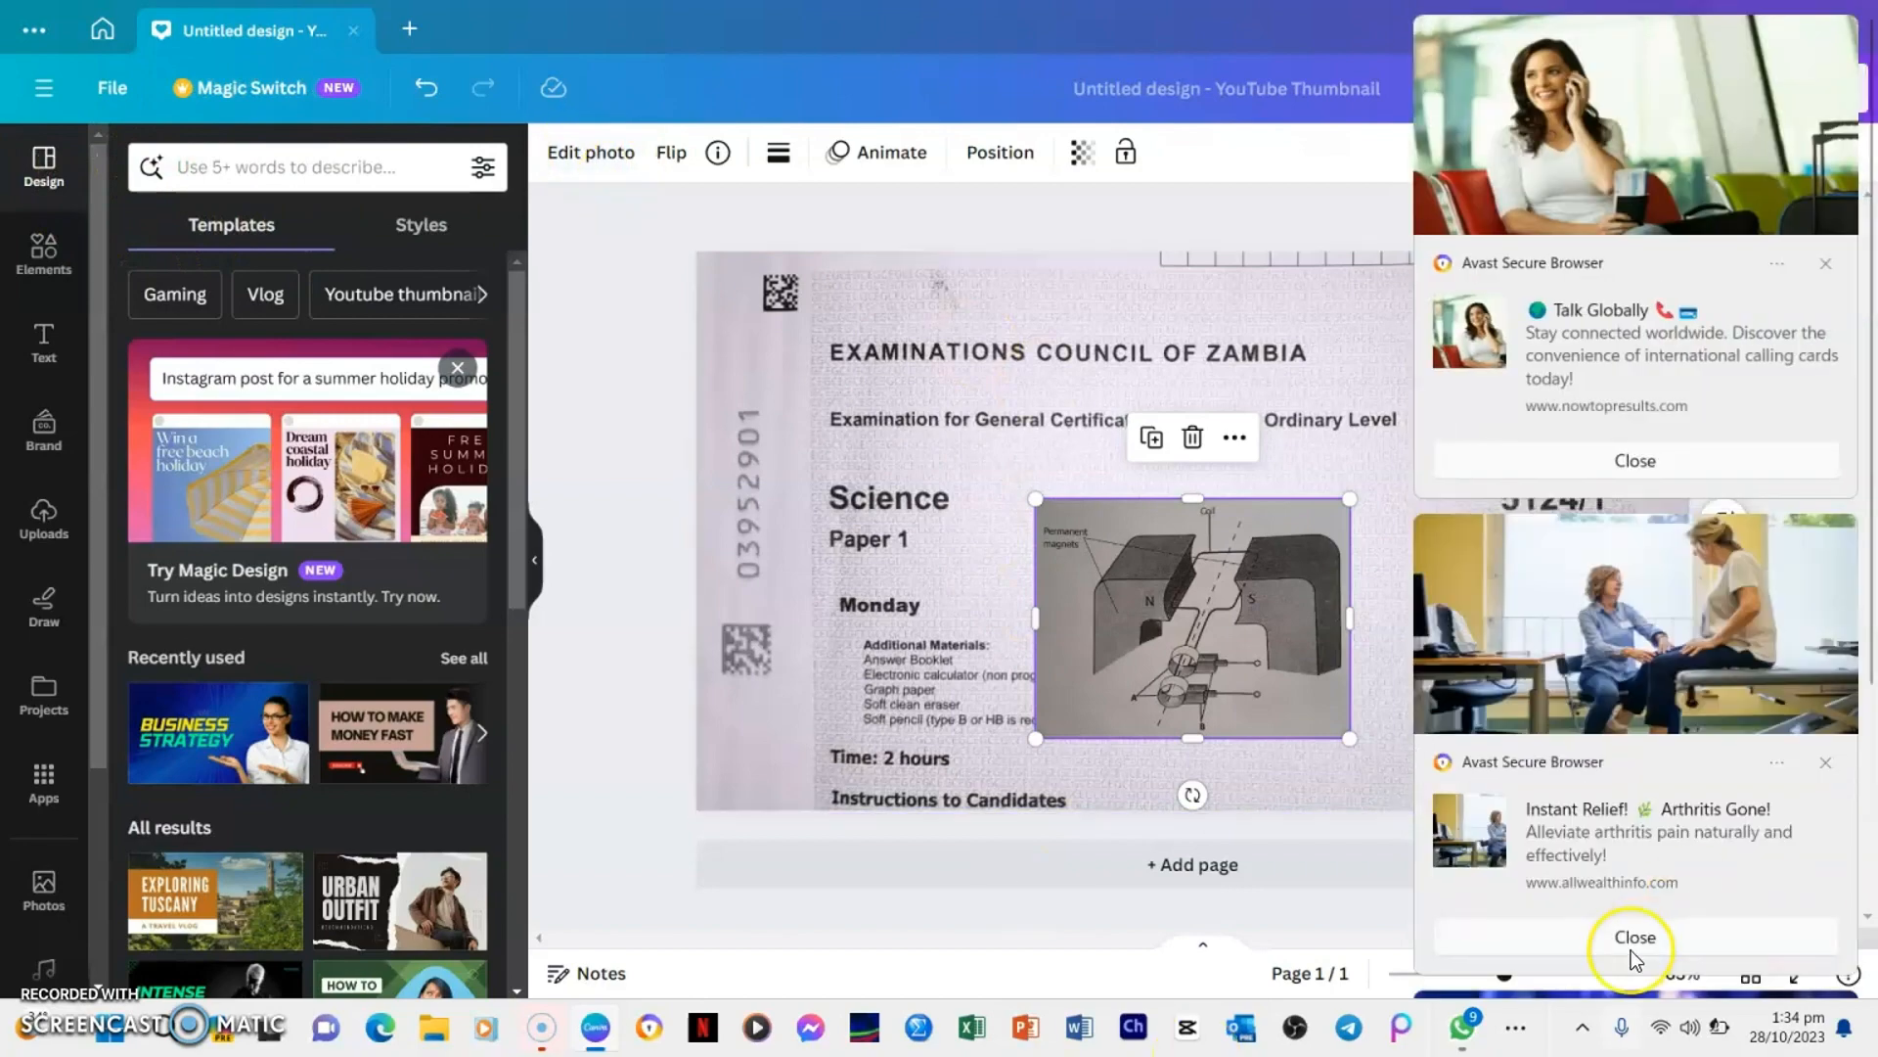
Copy the Figure B9.1 radiation diagram from the WhatsApp chat and paste it onto the Canva thumbnail, dismissing the ad notifications
left_click(1630, 944)
left_click(1462, 1027)
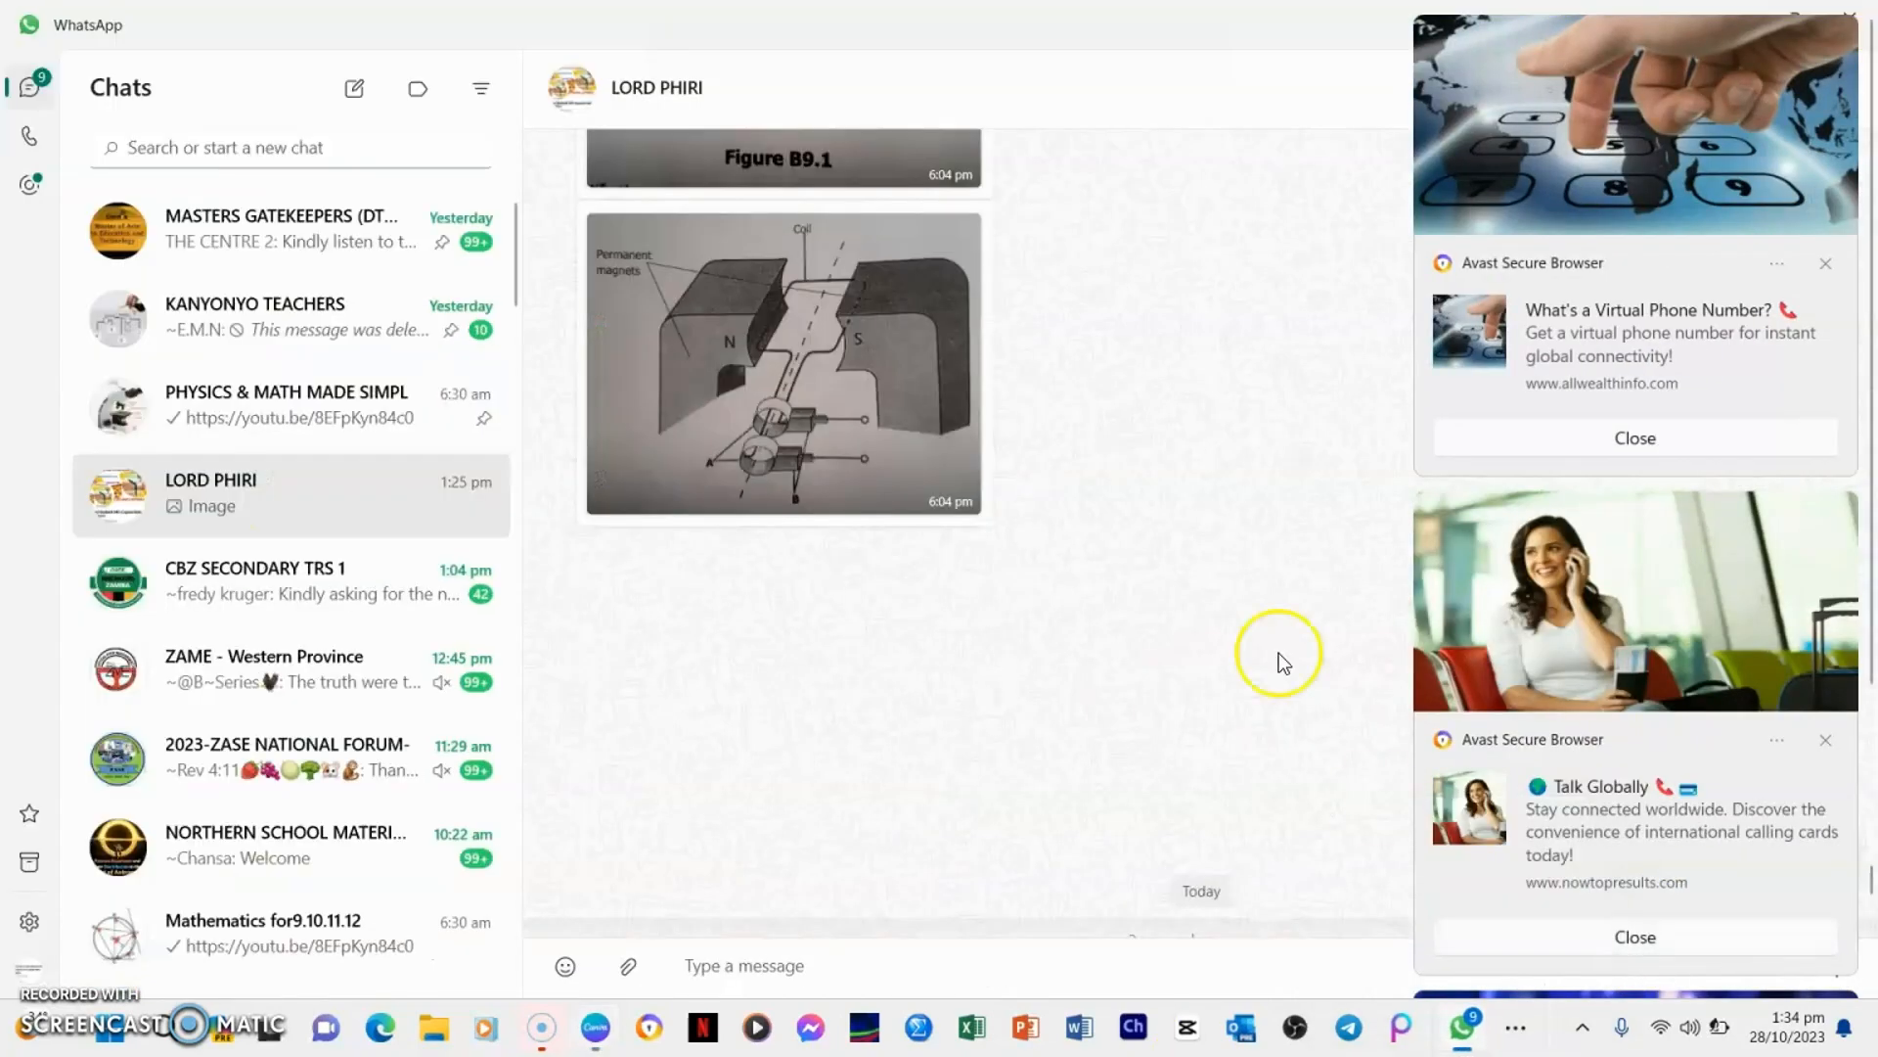
scroll(802, 198, "up", 3)
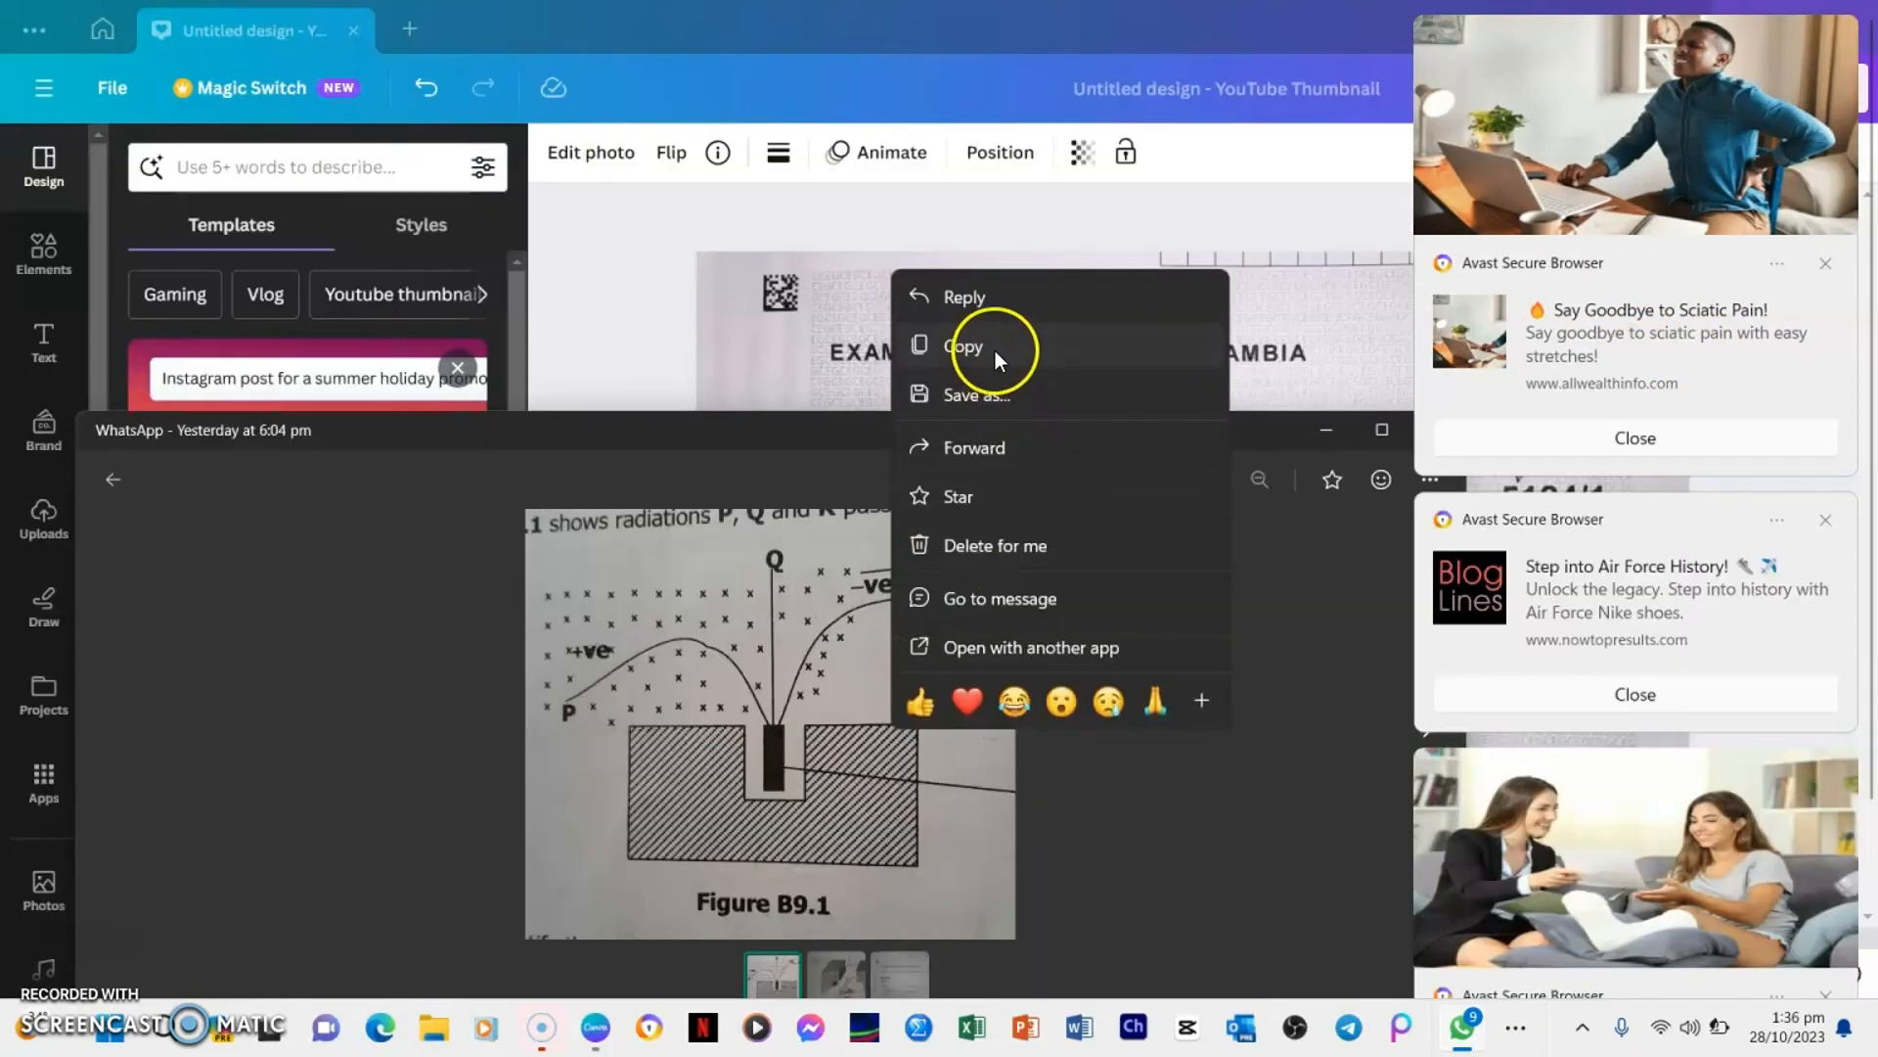
left_click(995, 350)
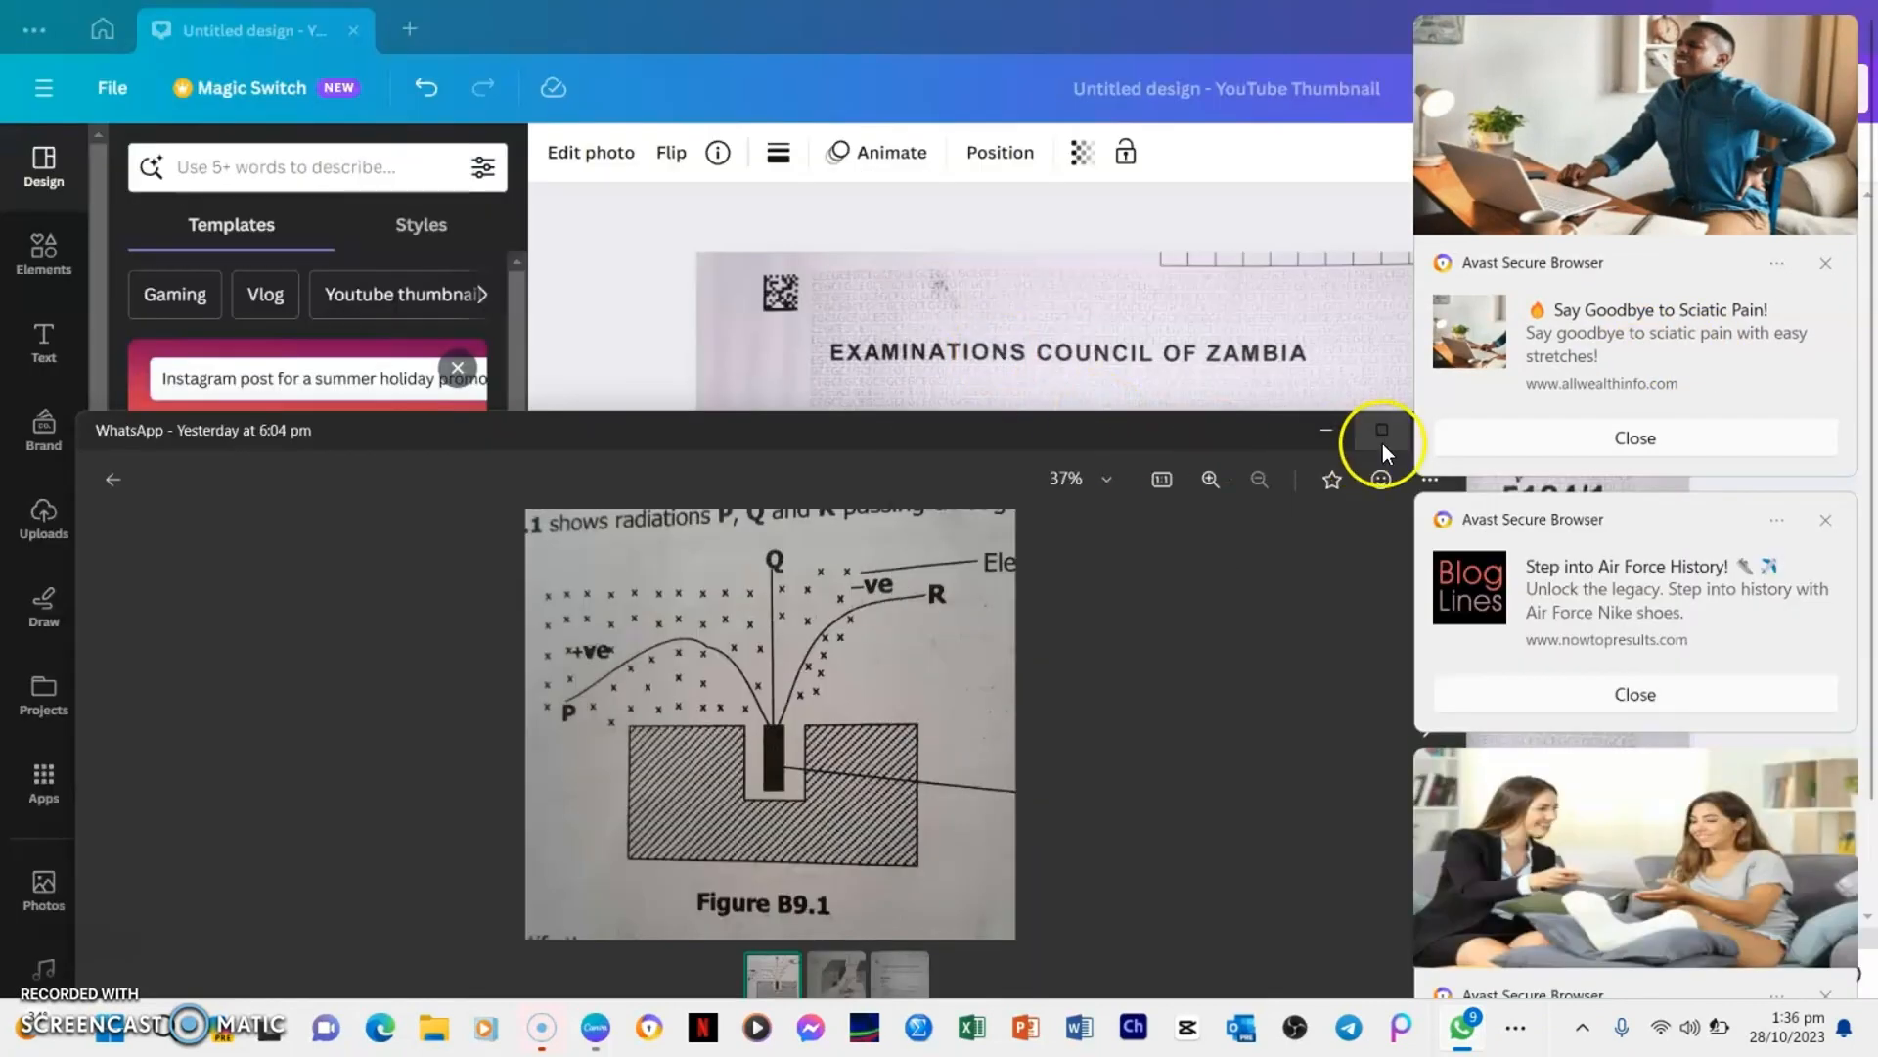
left_click(1326, 431)
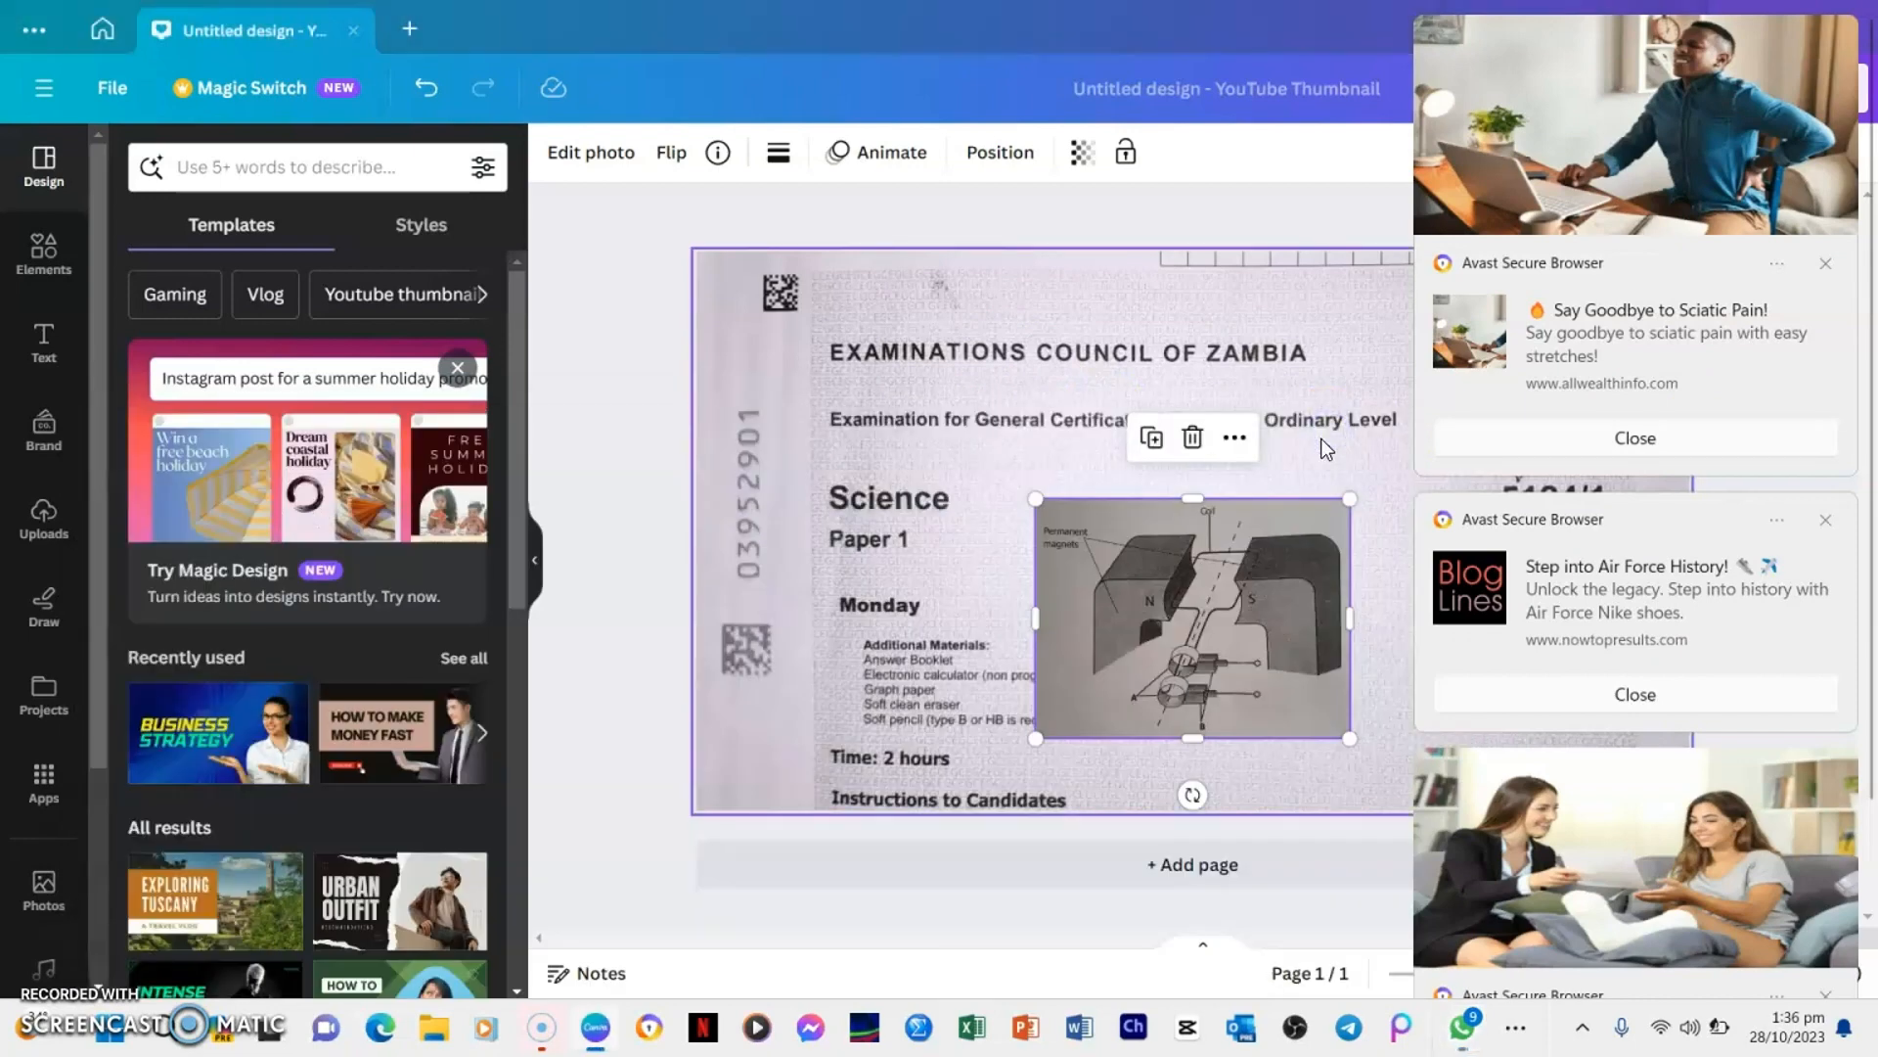
left_click(937, 555)
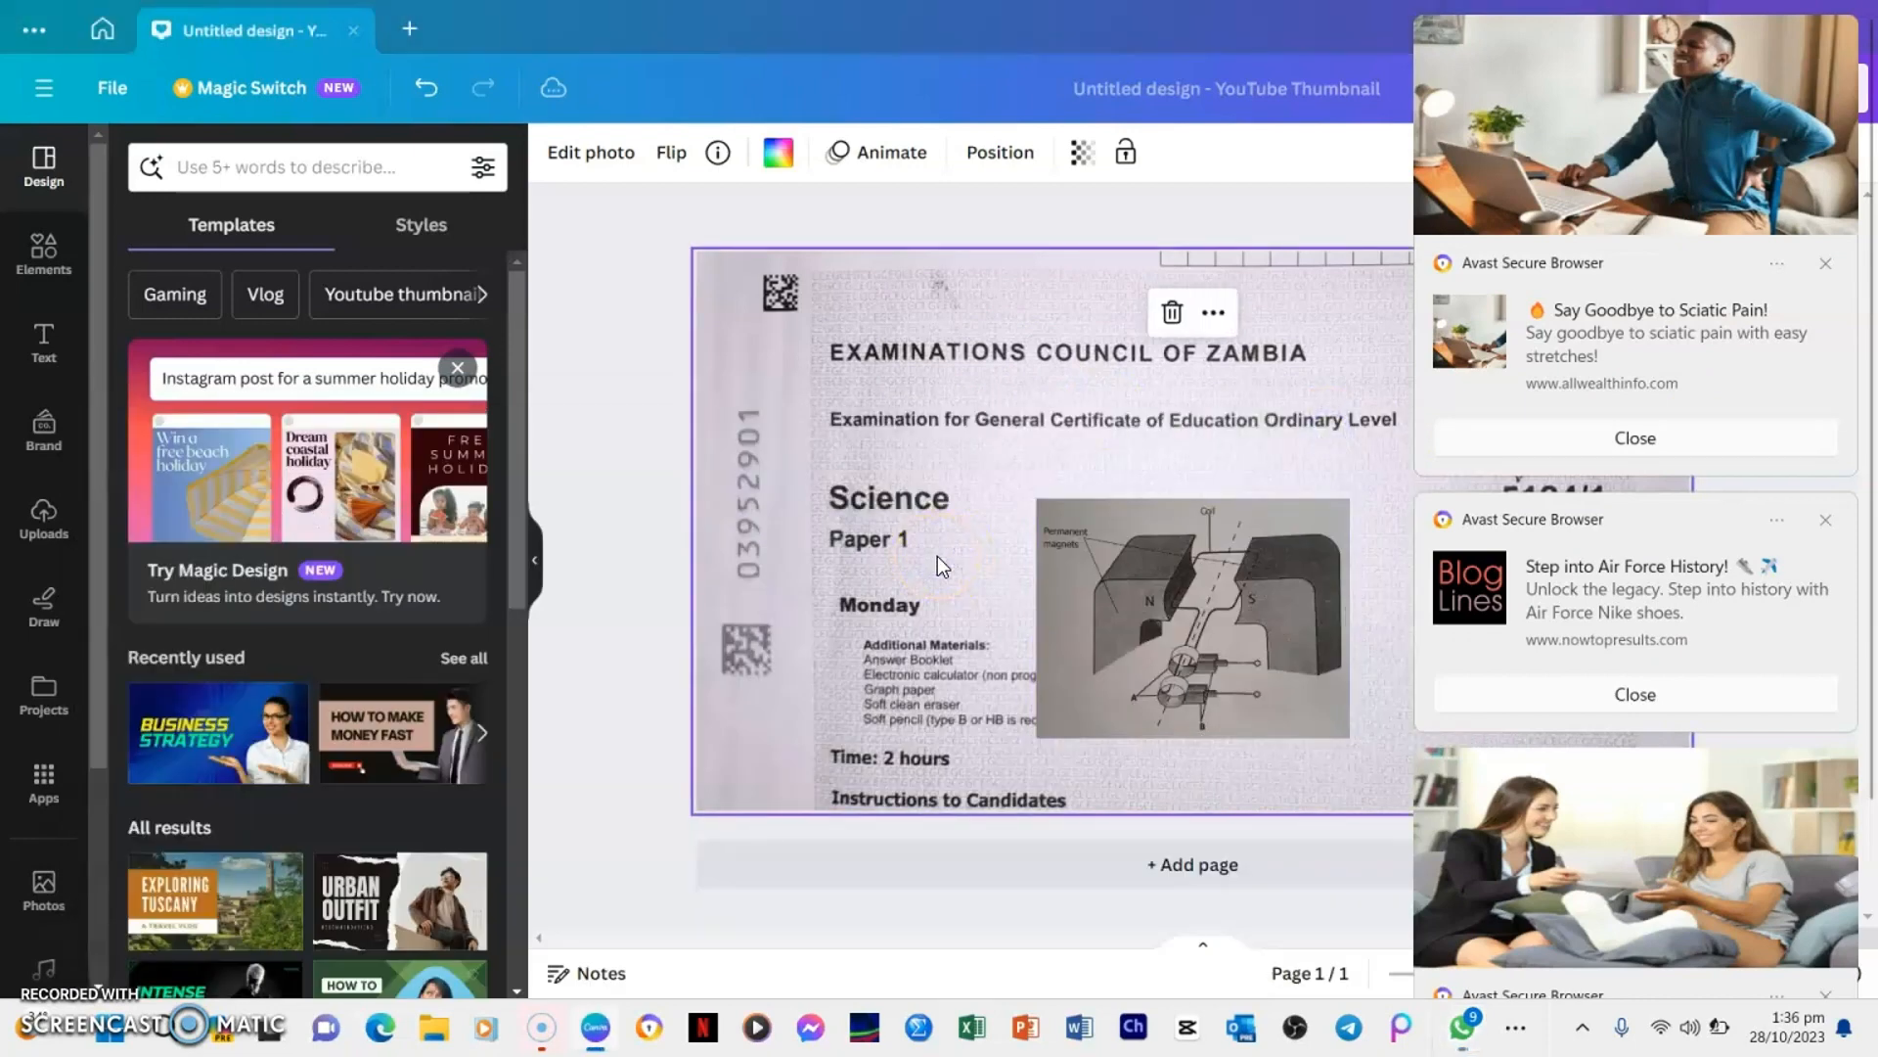
left_click(1635, 693)
key("ctrl+v")
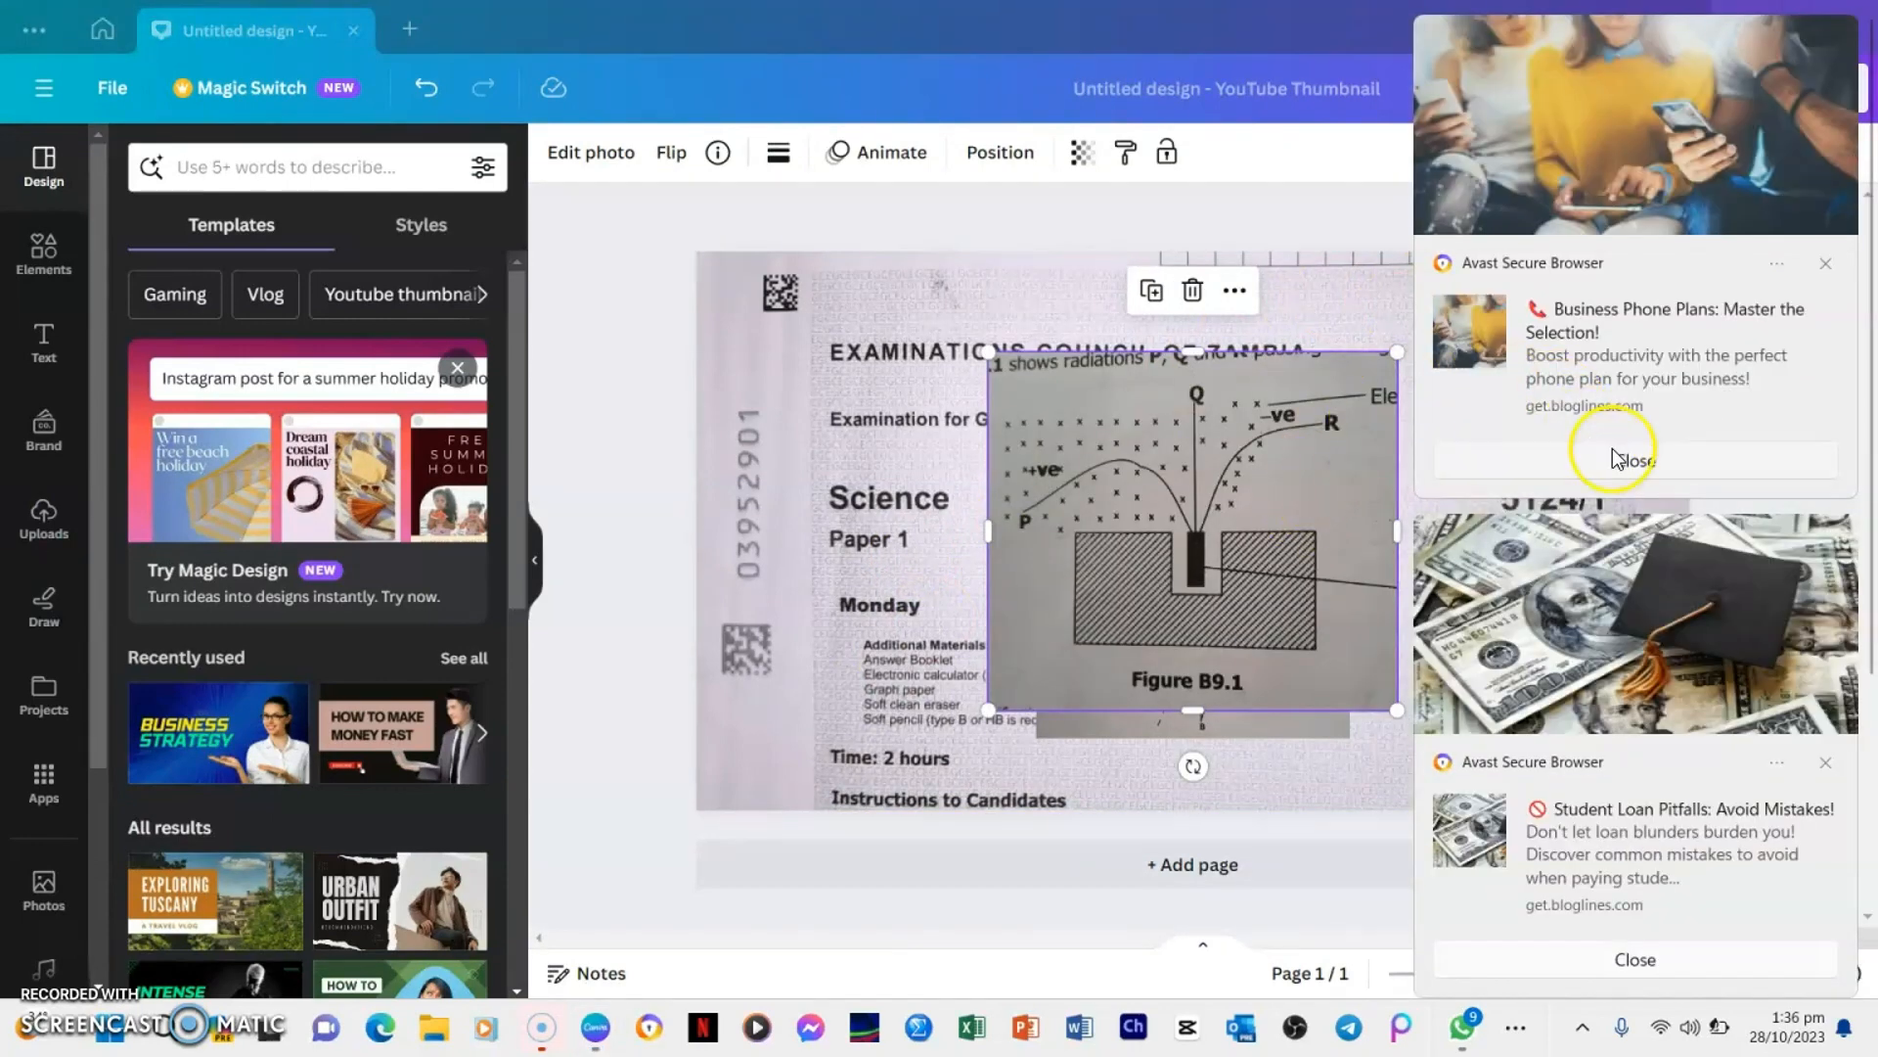
left_click(1616, 457)
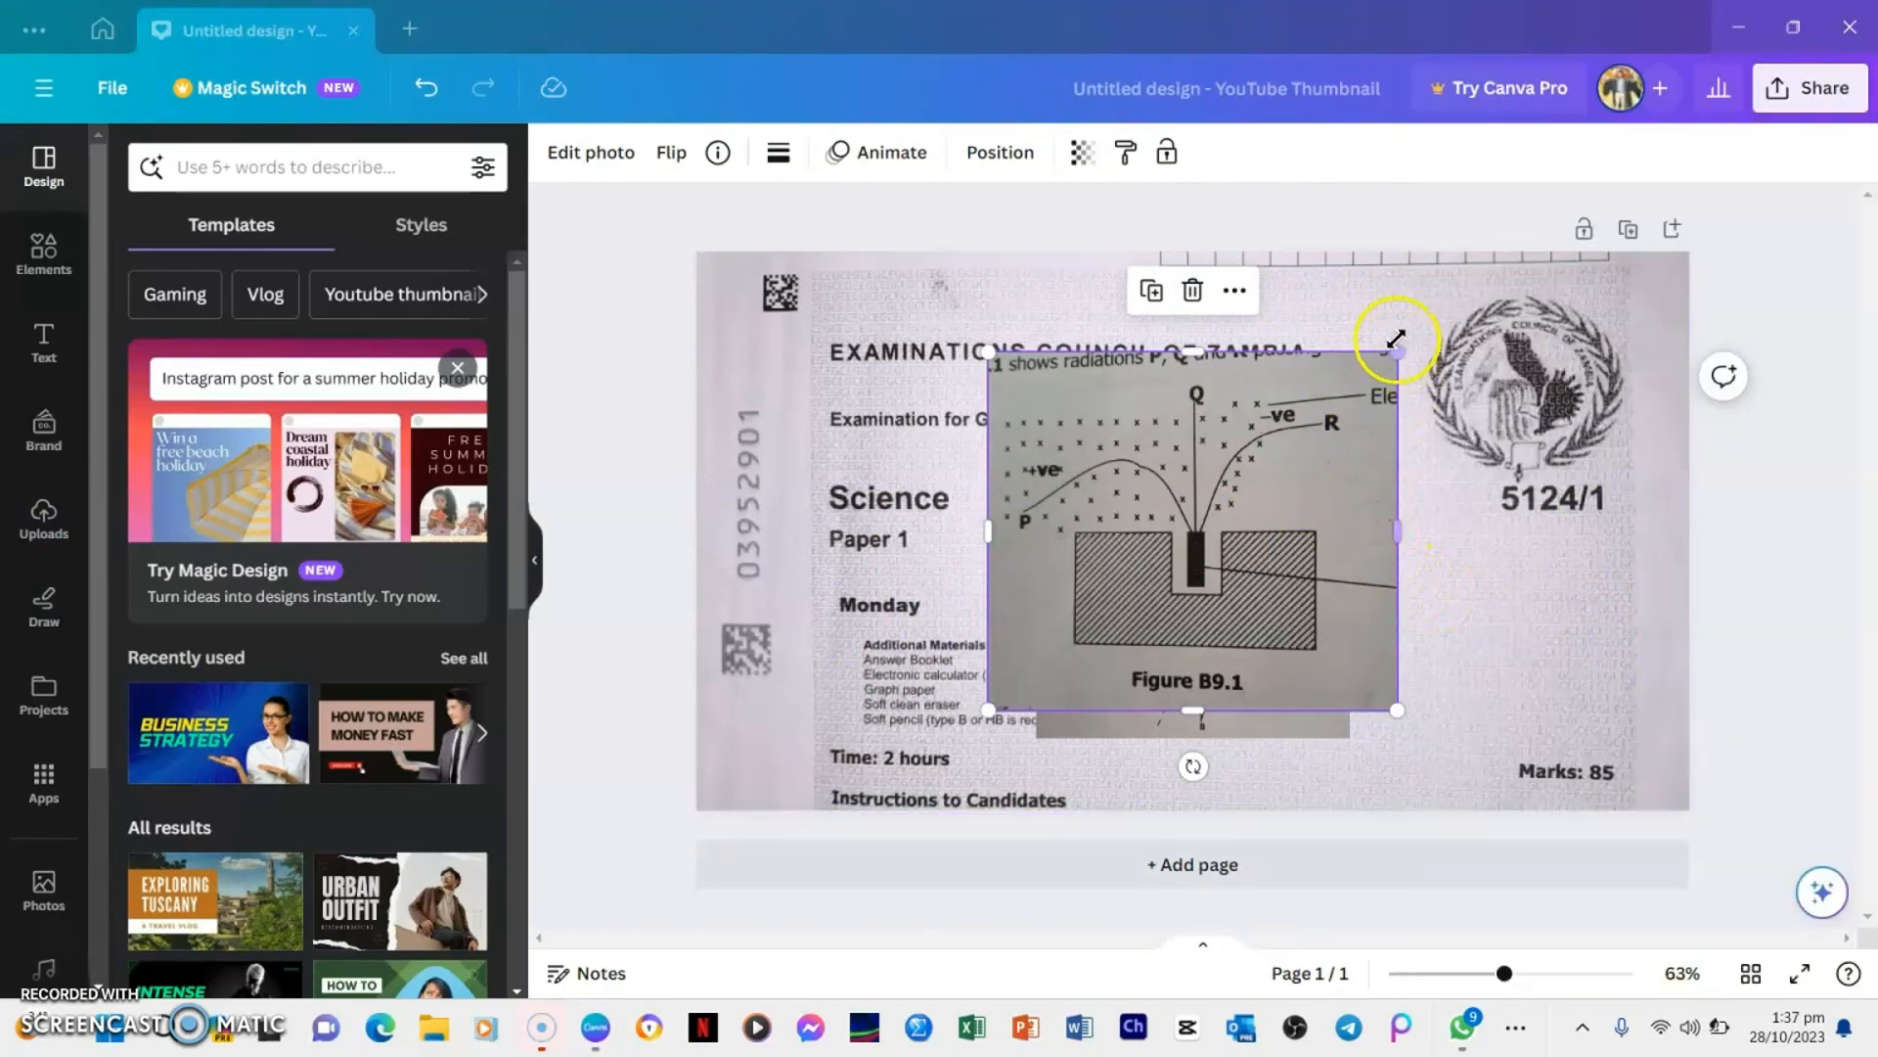
Shrink the Figure B9.1 diagram and place it beside the magnets diagram, under the 5124/1 paper code
left_click_drag(1392, 355, 1318, 431)
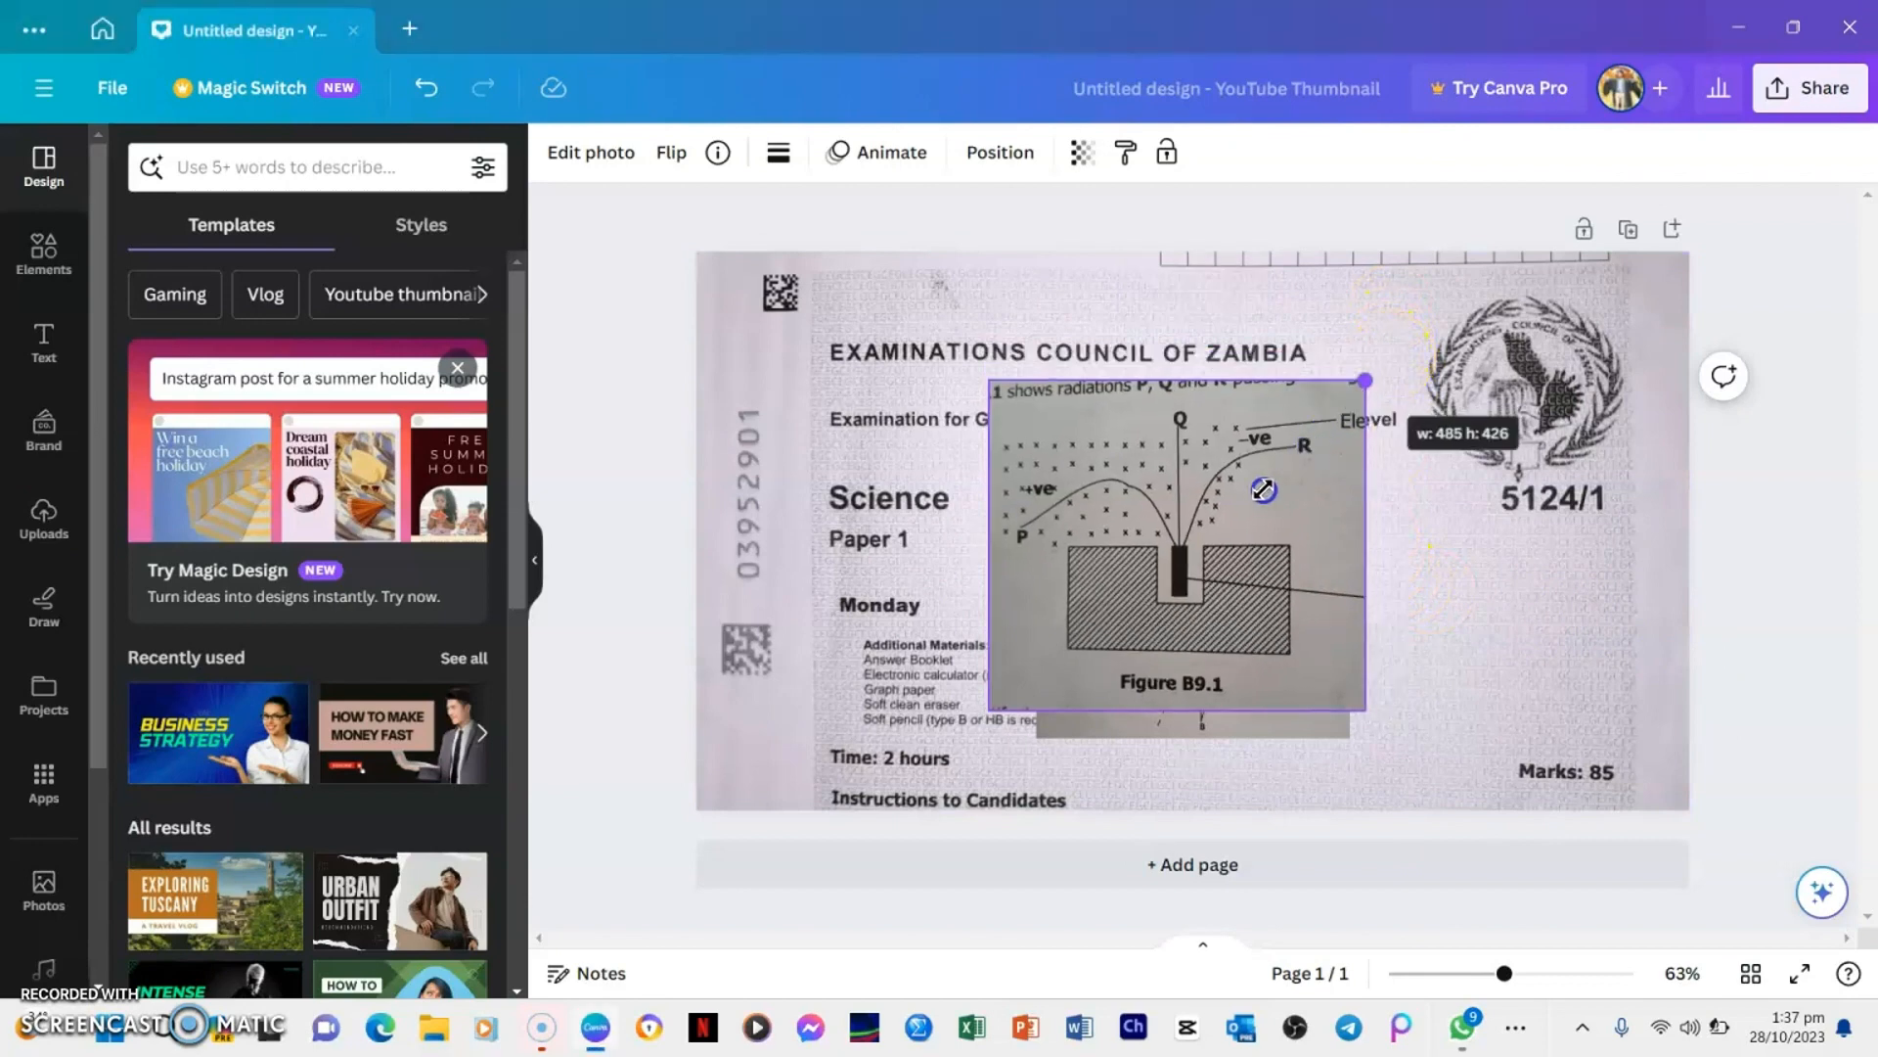
mouse_move(1239, 531)
left_mouse_down()
mouse_move(1220, 532)
mouse_move(1238, 497)
left_mouse_up()
left_click_drag(1199, 586, 1607, 622)
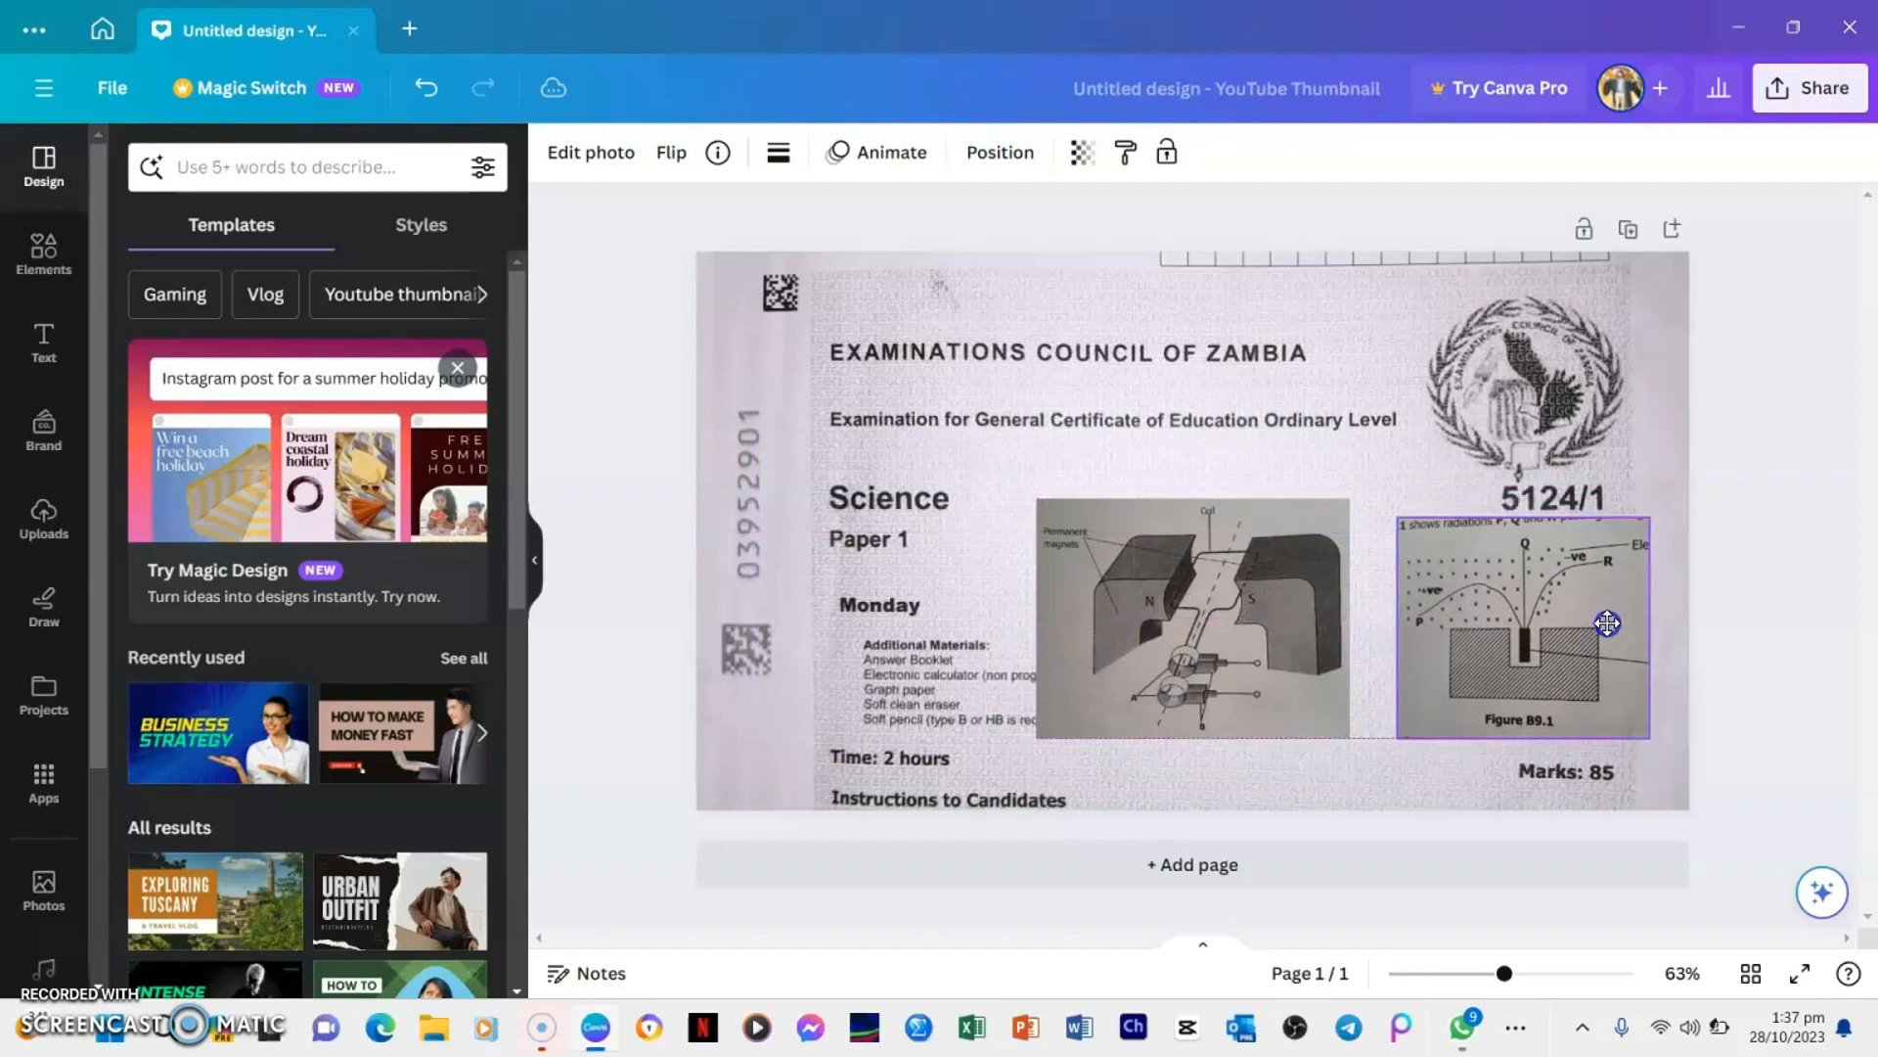
left_click(1538, 572)
left_click_drag(1396, 518, 1389, 509)
left_click(1470, 590)
left_click_drag(1470, 590, 1470, 634)
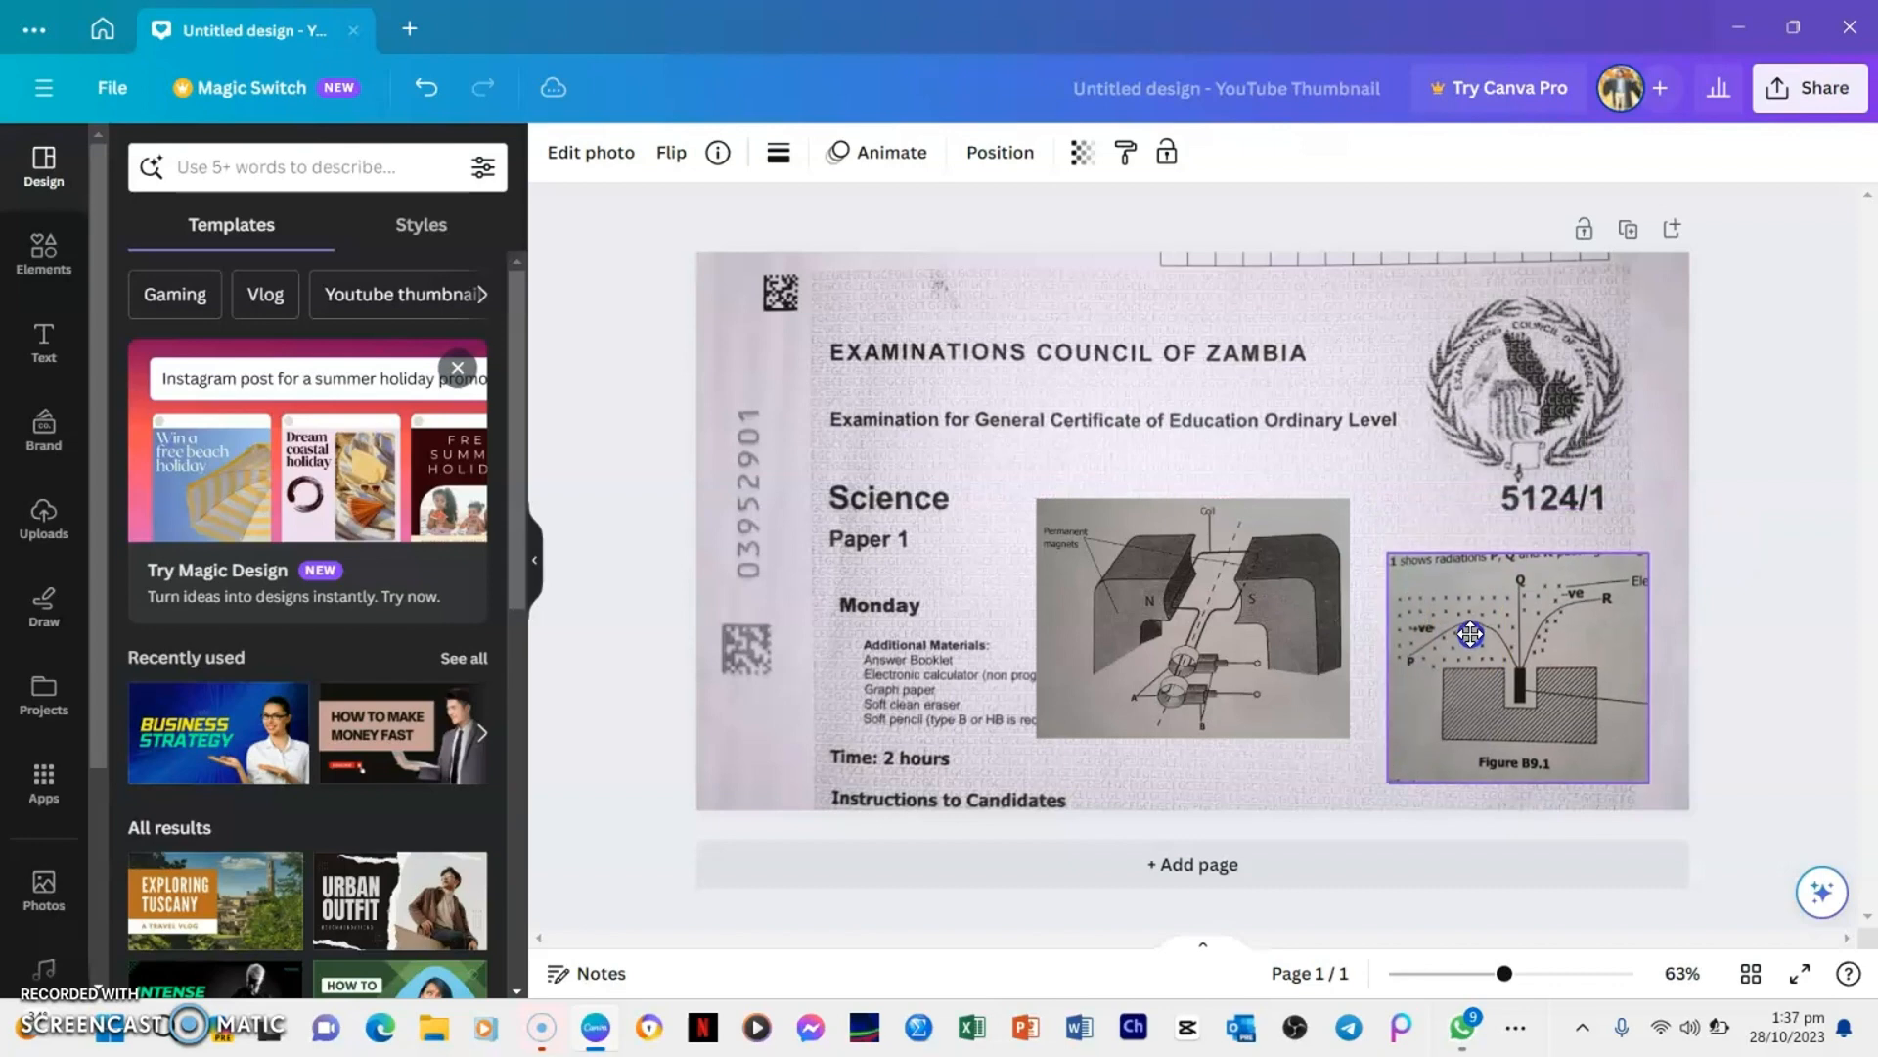
left_click(1424, 567)
left_click_drag(1391, 551, 1365, 530)
Adjust the whole Figure B9.1 image to brightness 78 and contrast 48
left_click(1514, 643)
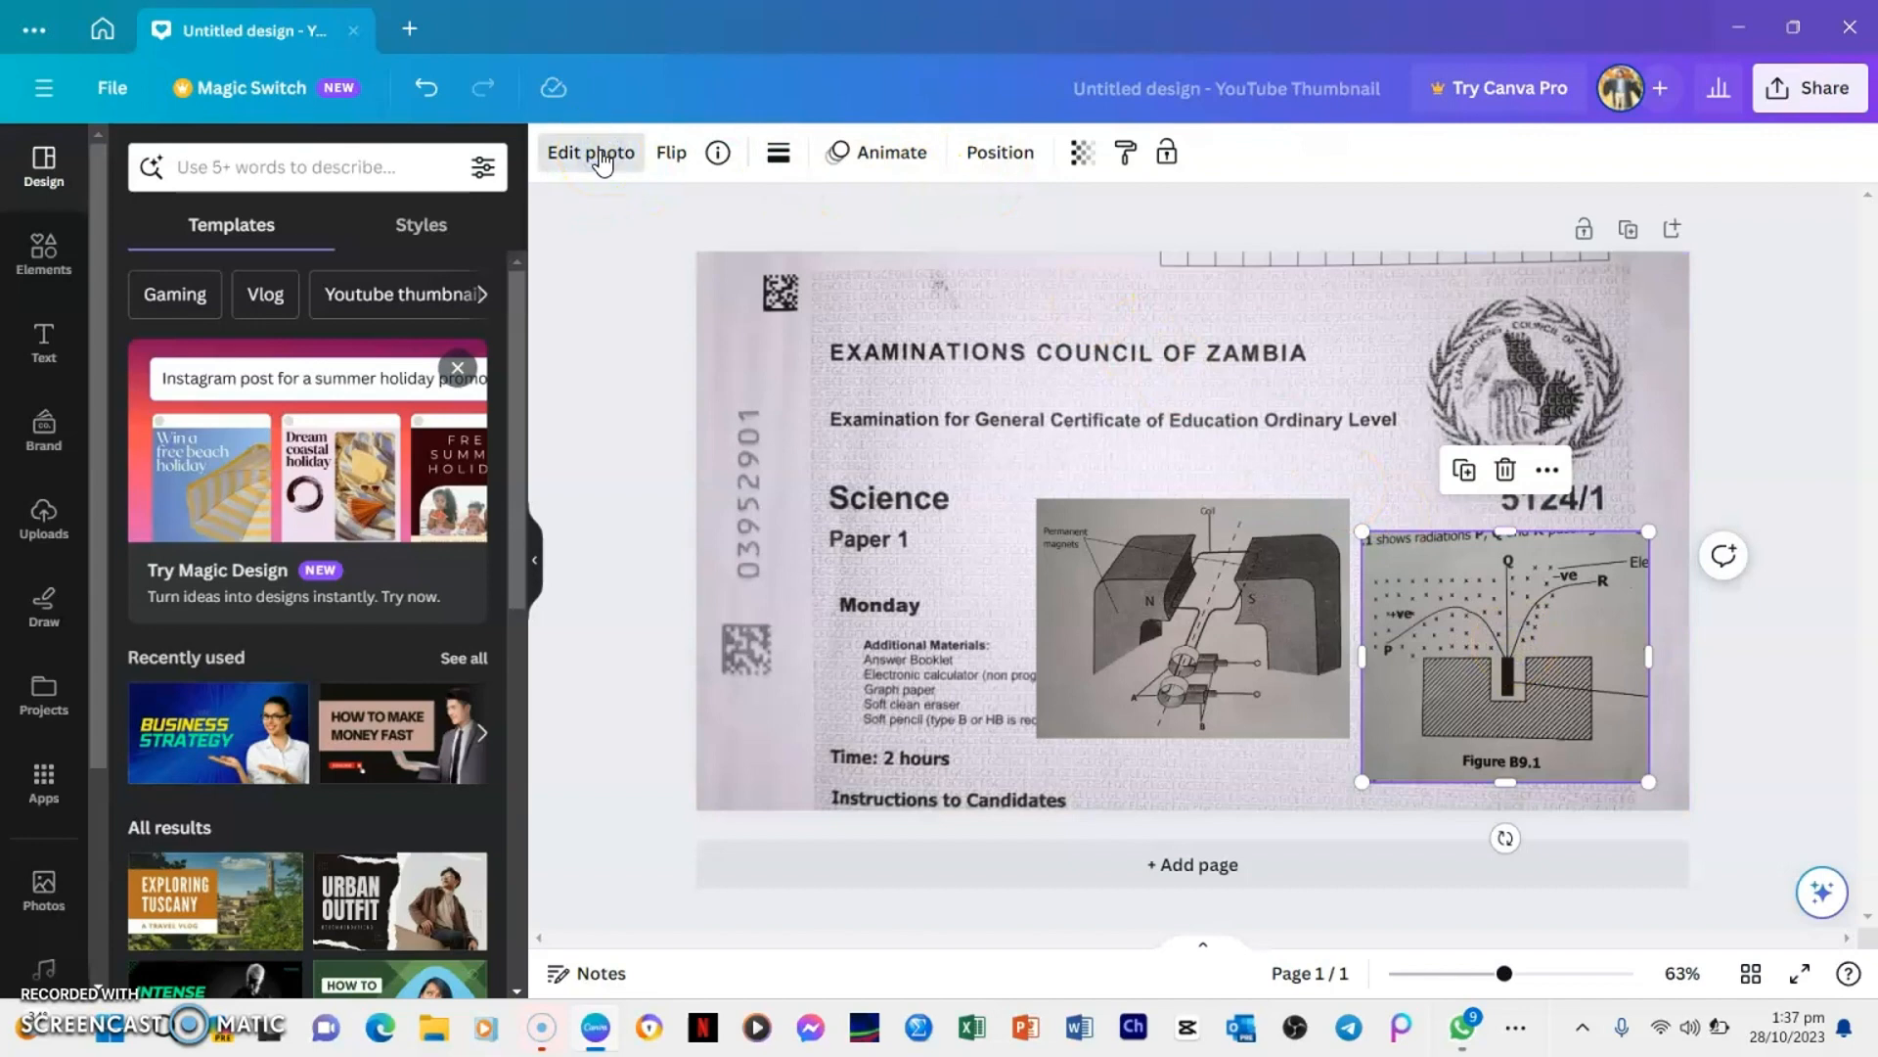
left_click(601, 157)
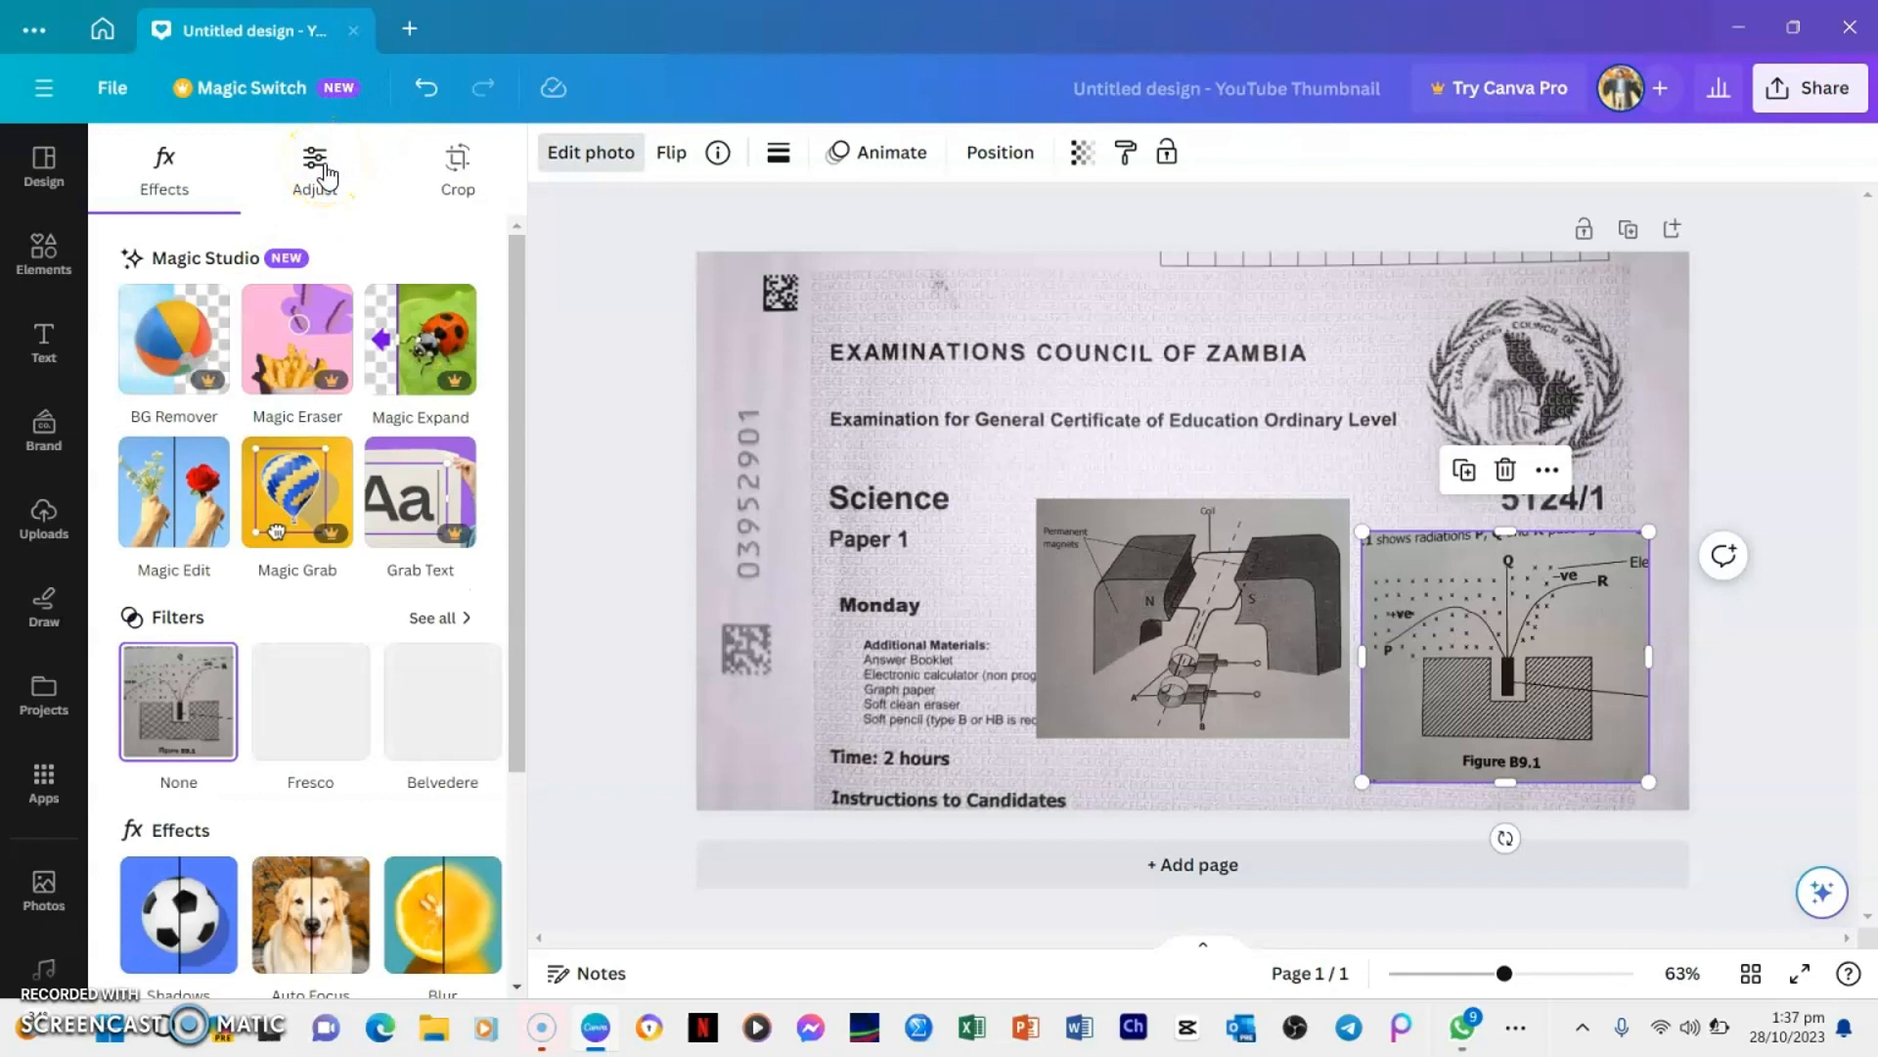
left_click(326, 176)
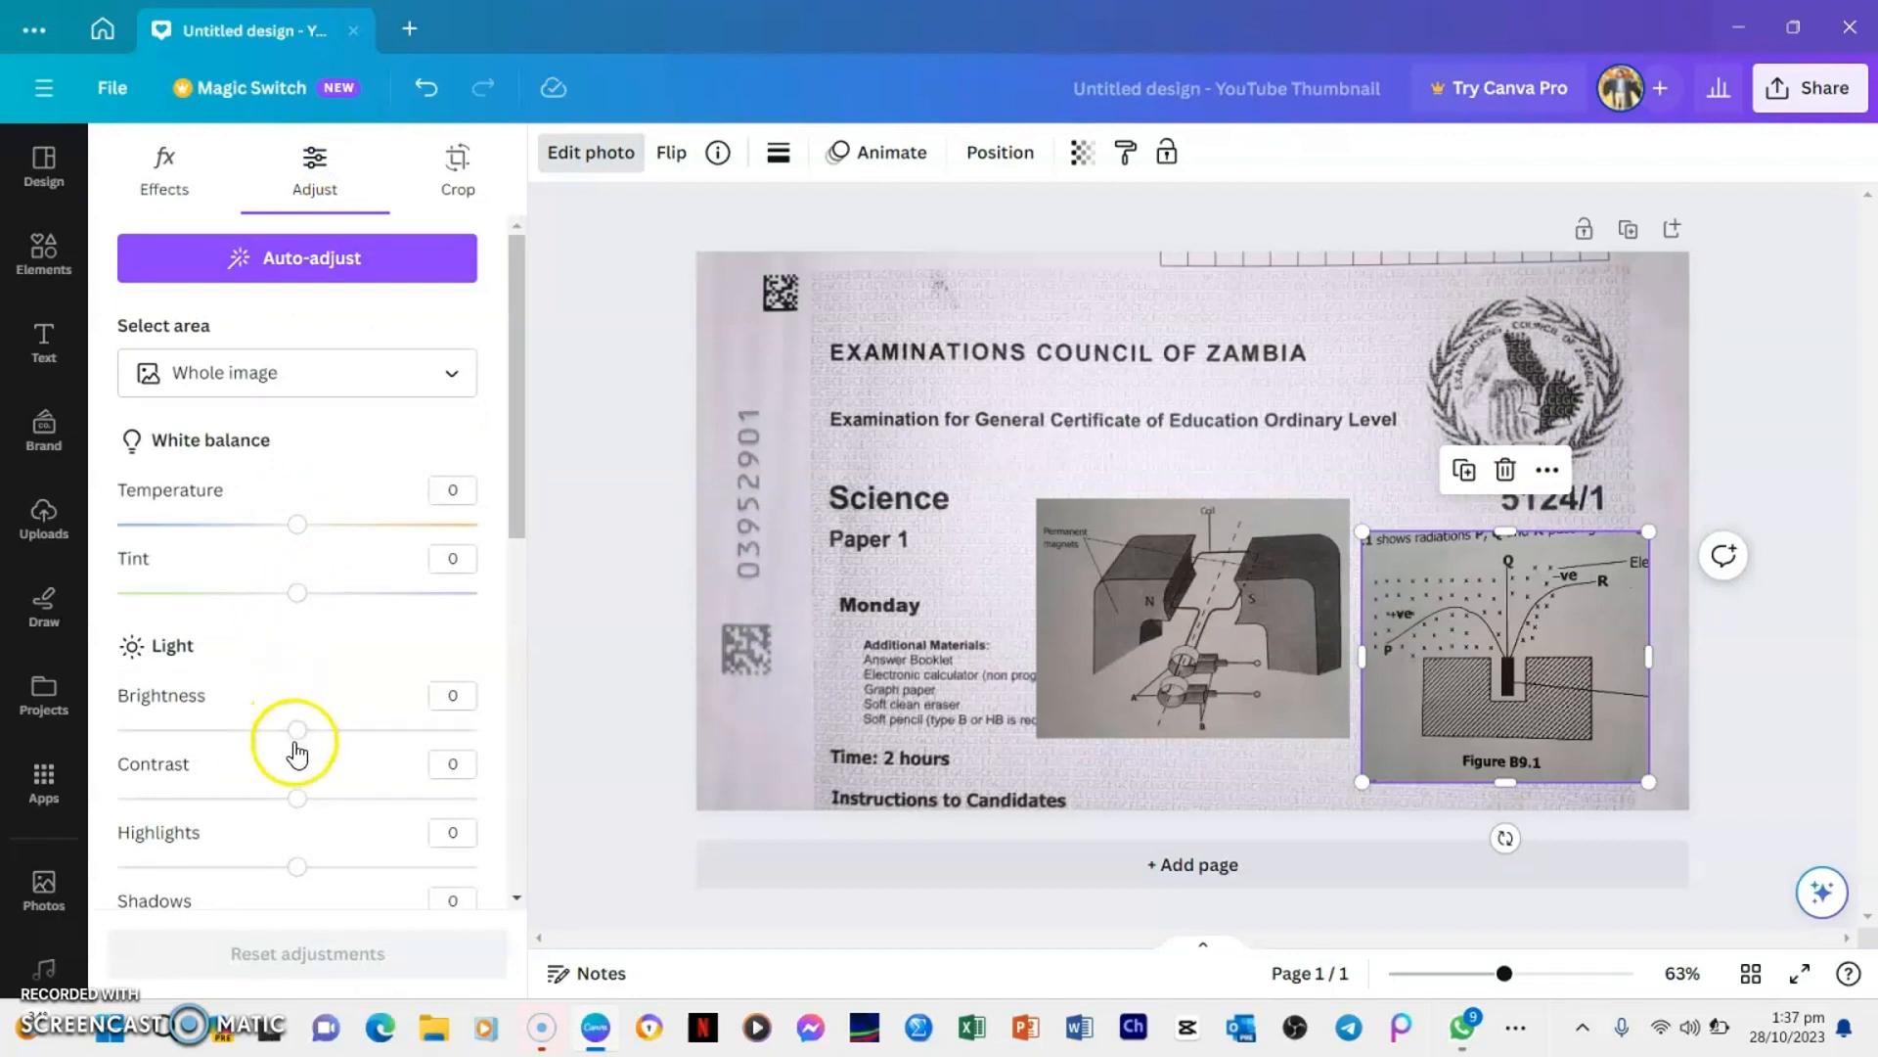
left_click_drag(298, 731, 414, 748)
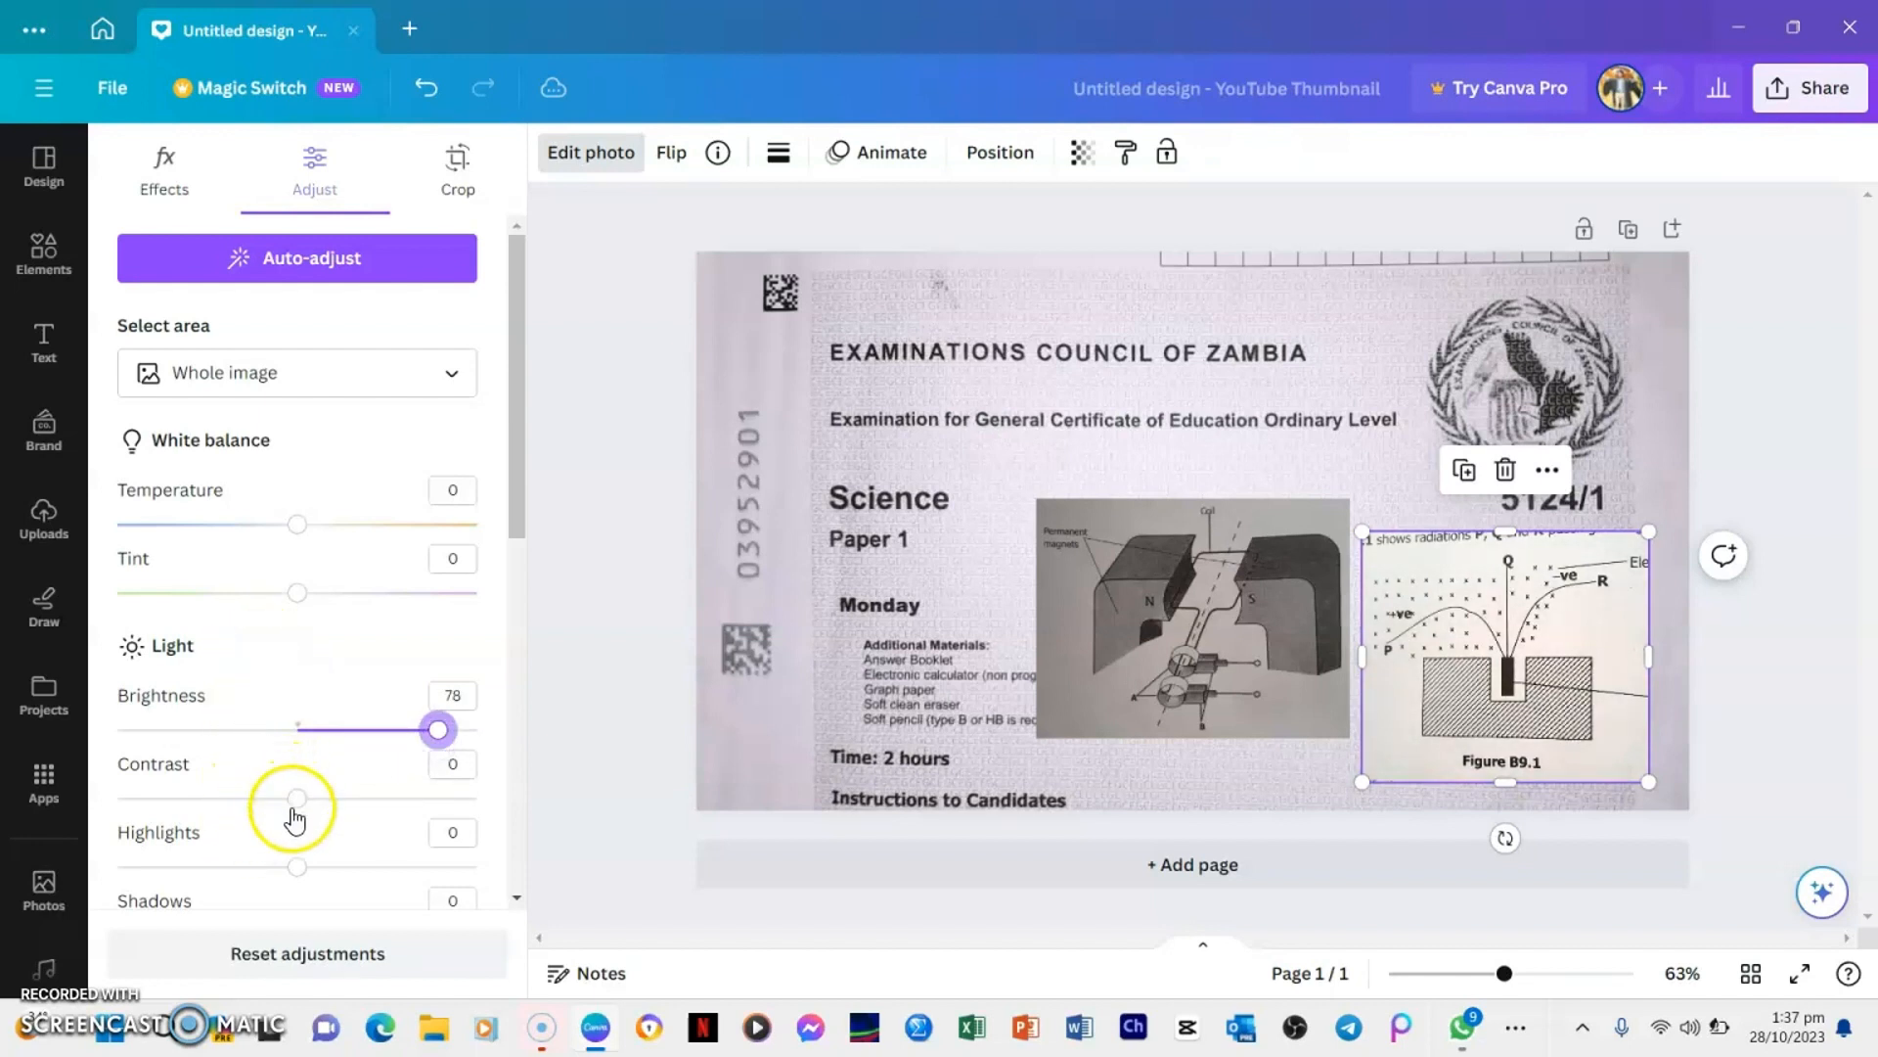
left_click_drag(304, 812, 350, 811)
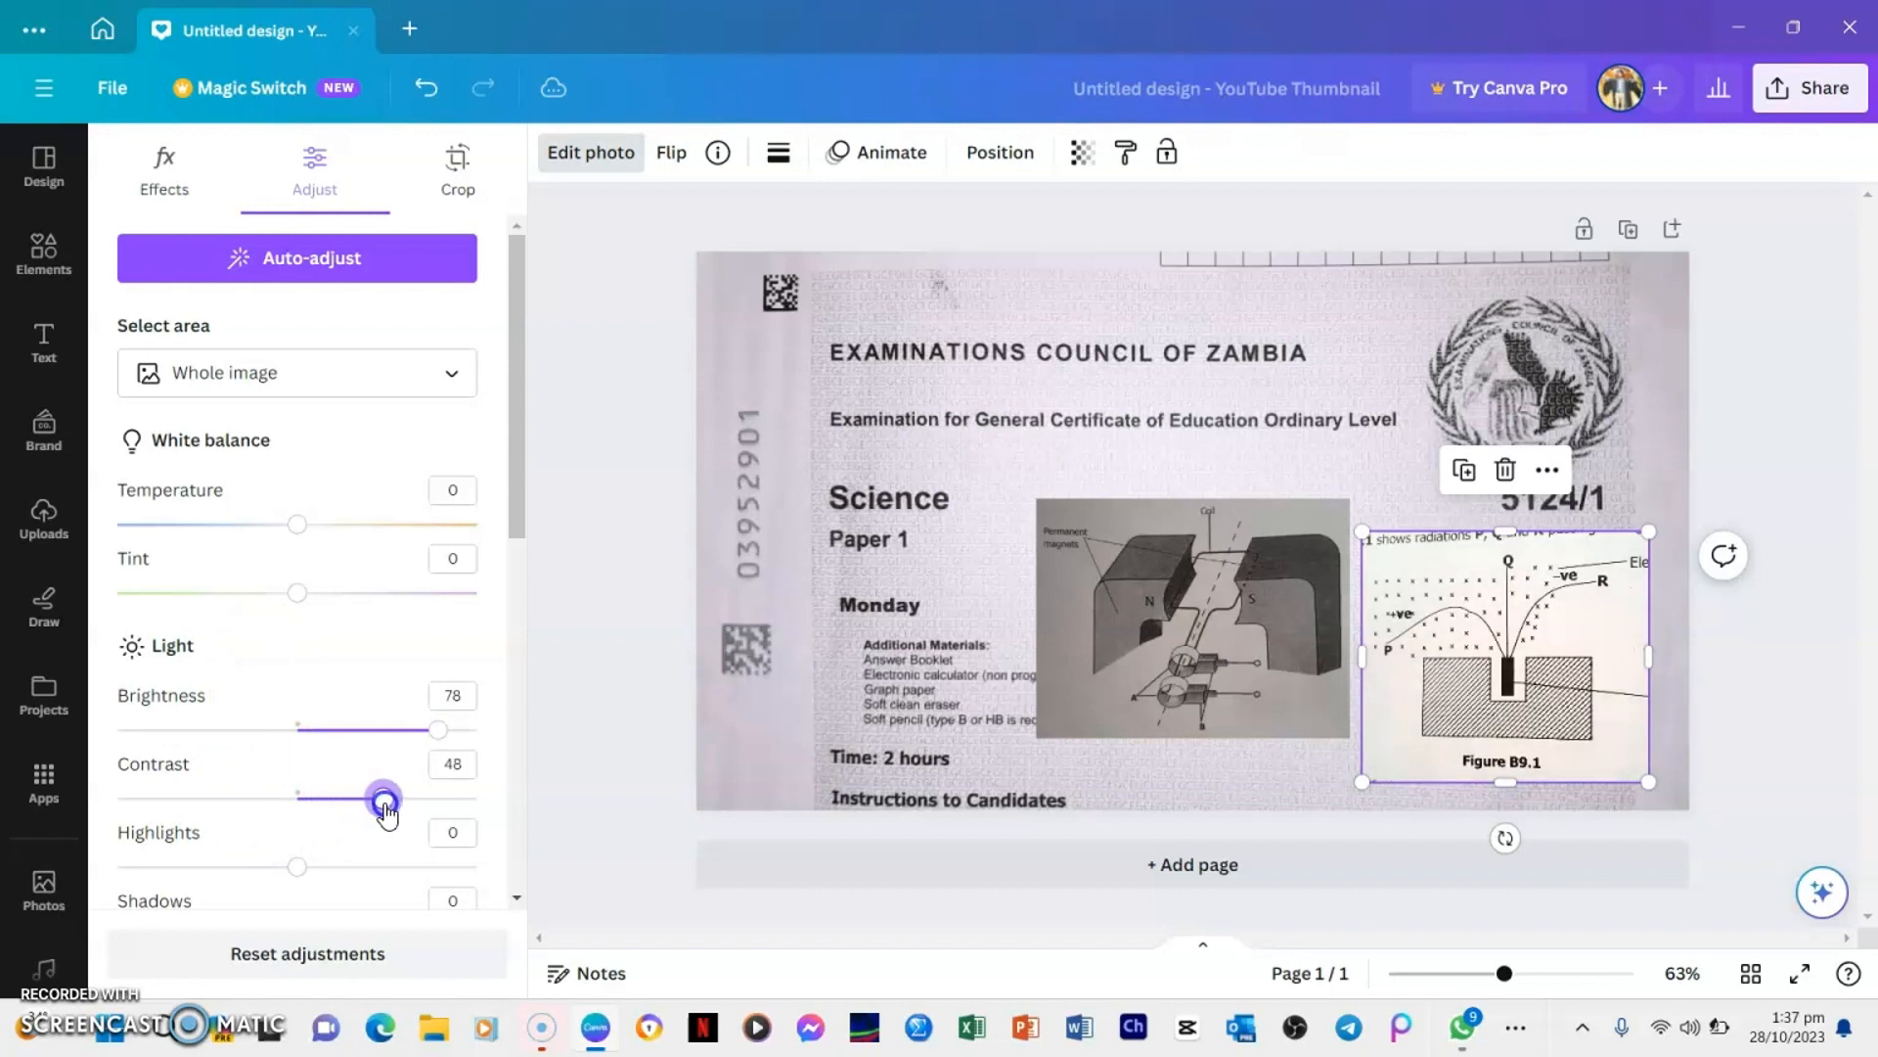
left_click(956, 495)
Adjust the whole permanent magnets and coil image to brightness 63 and tint about -8
left_click(1195, 600)
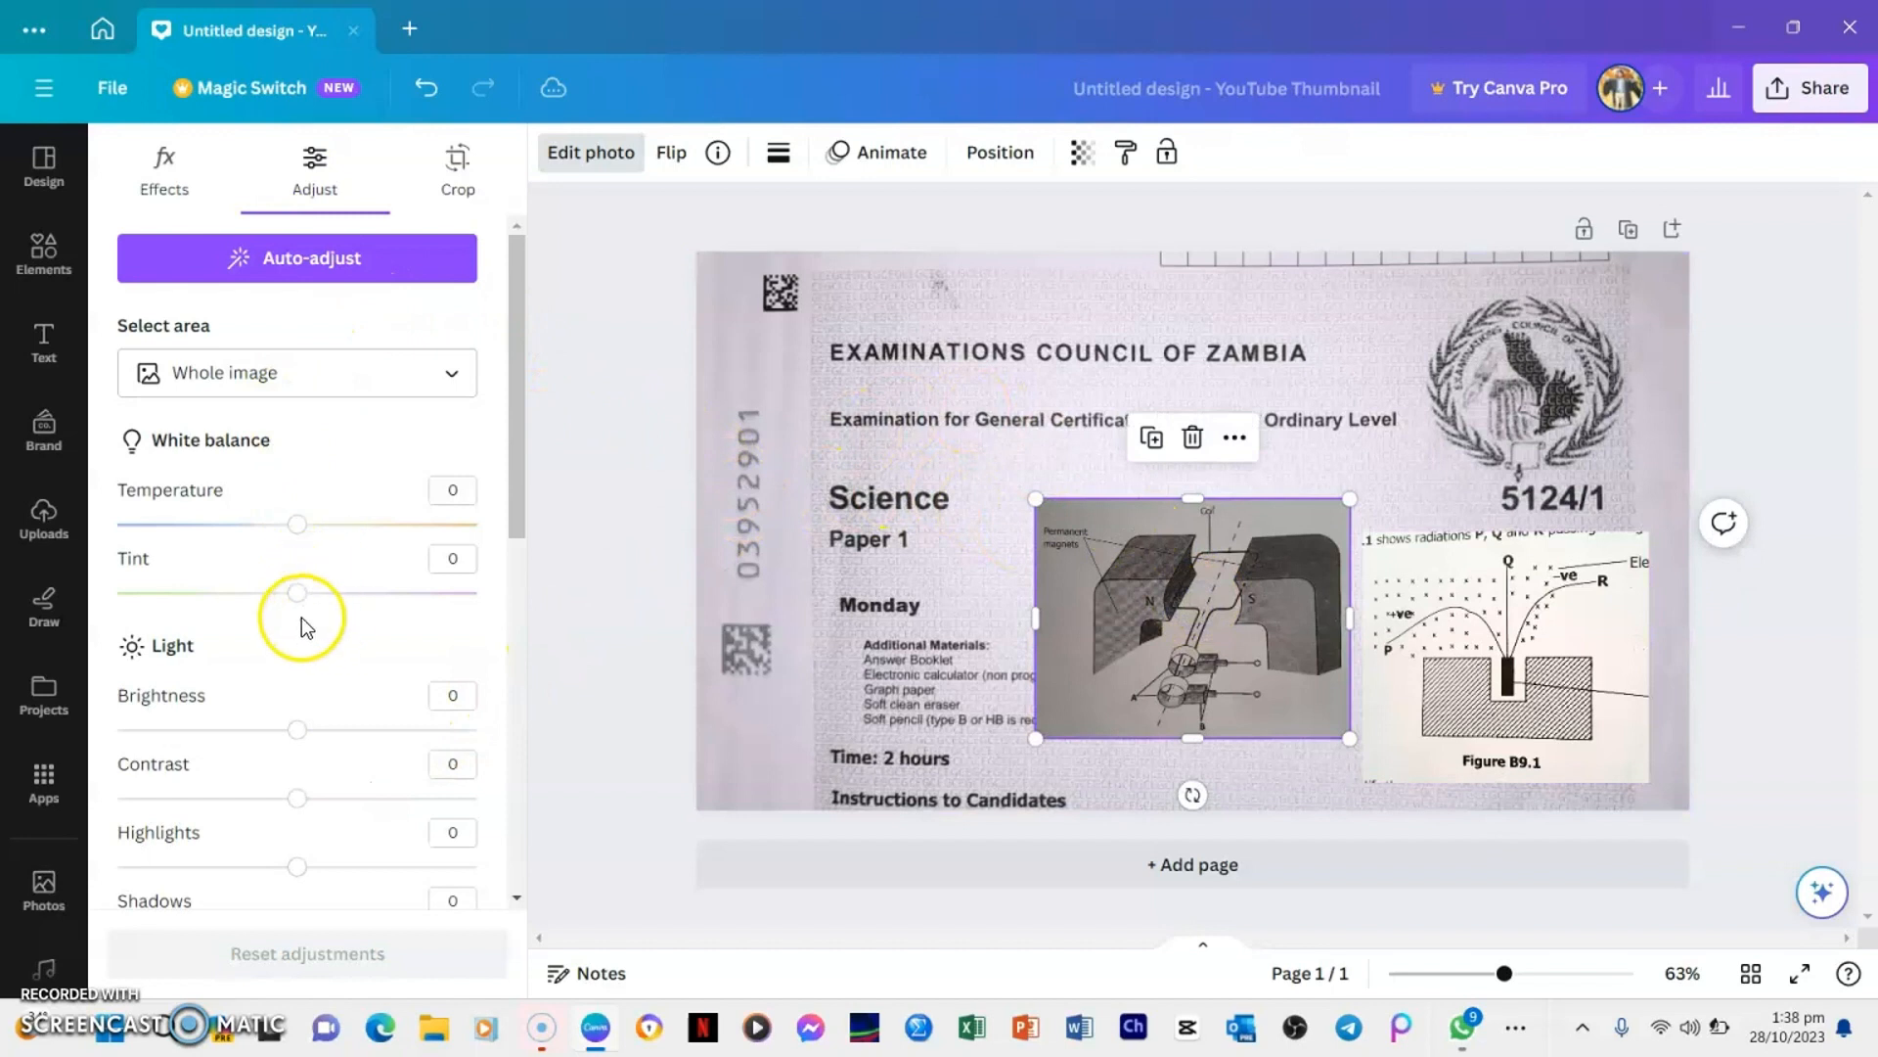
left_click_drag(306, 604, 511, 607)
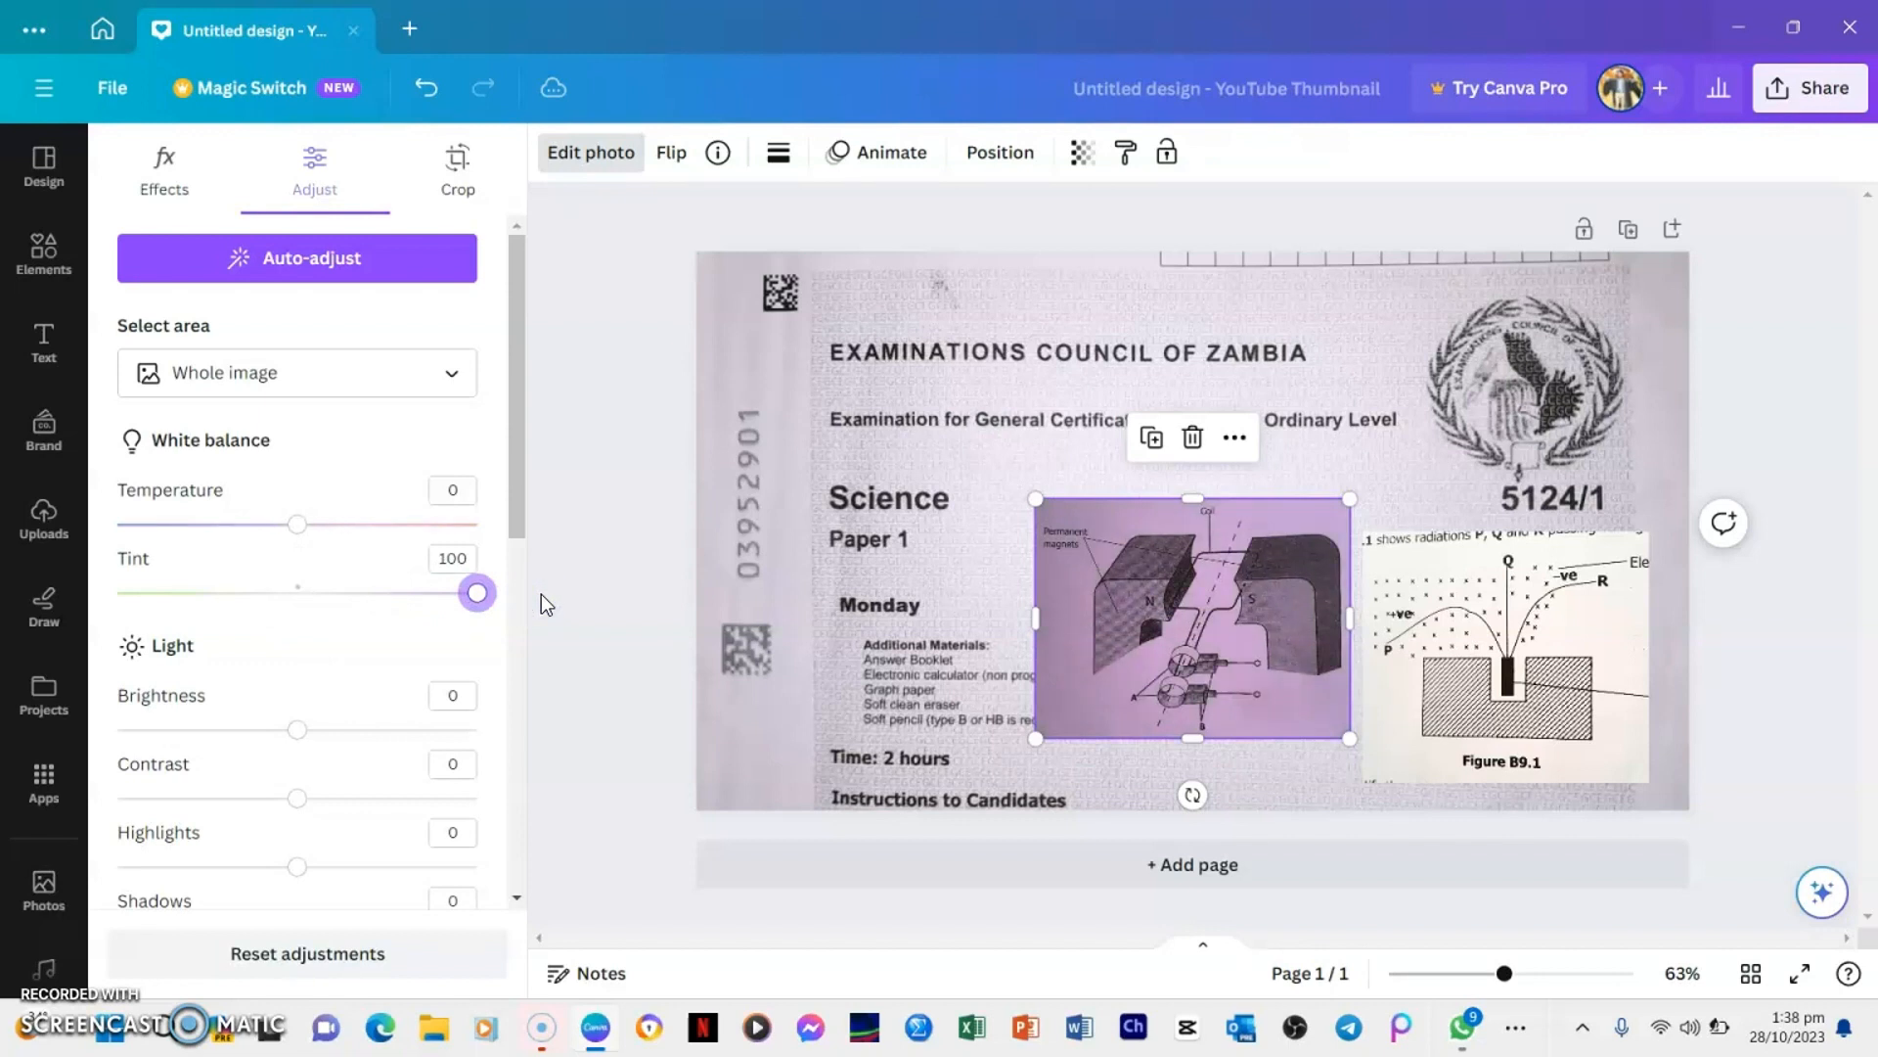
left_click(1350, 368)
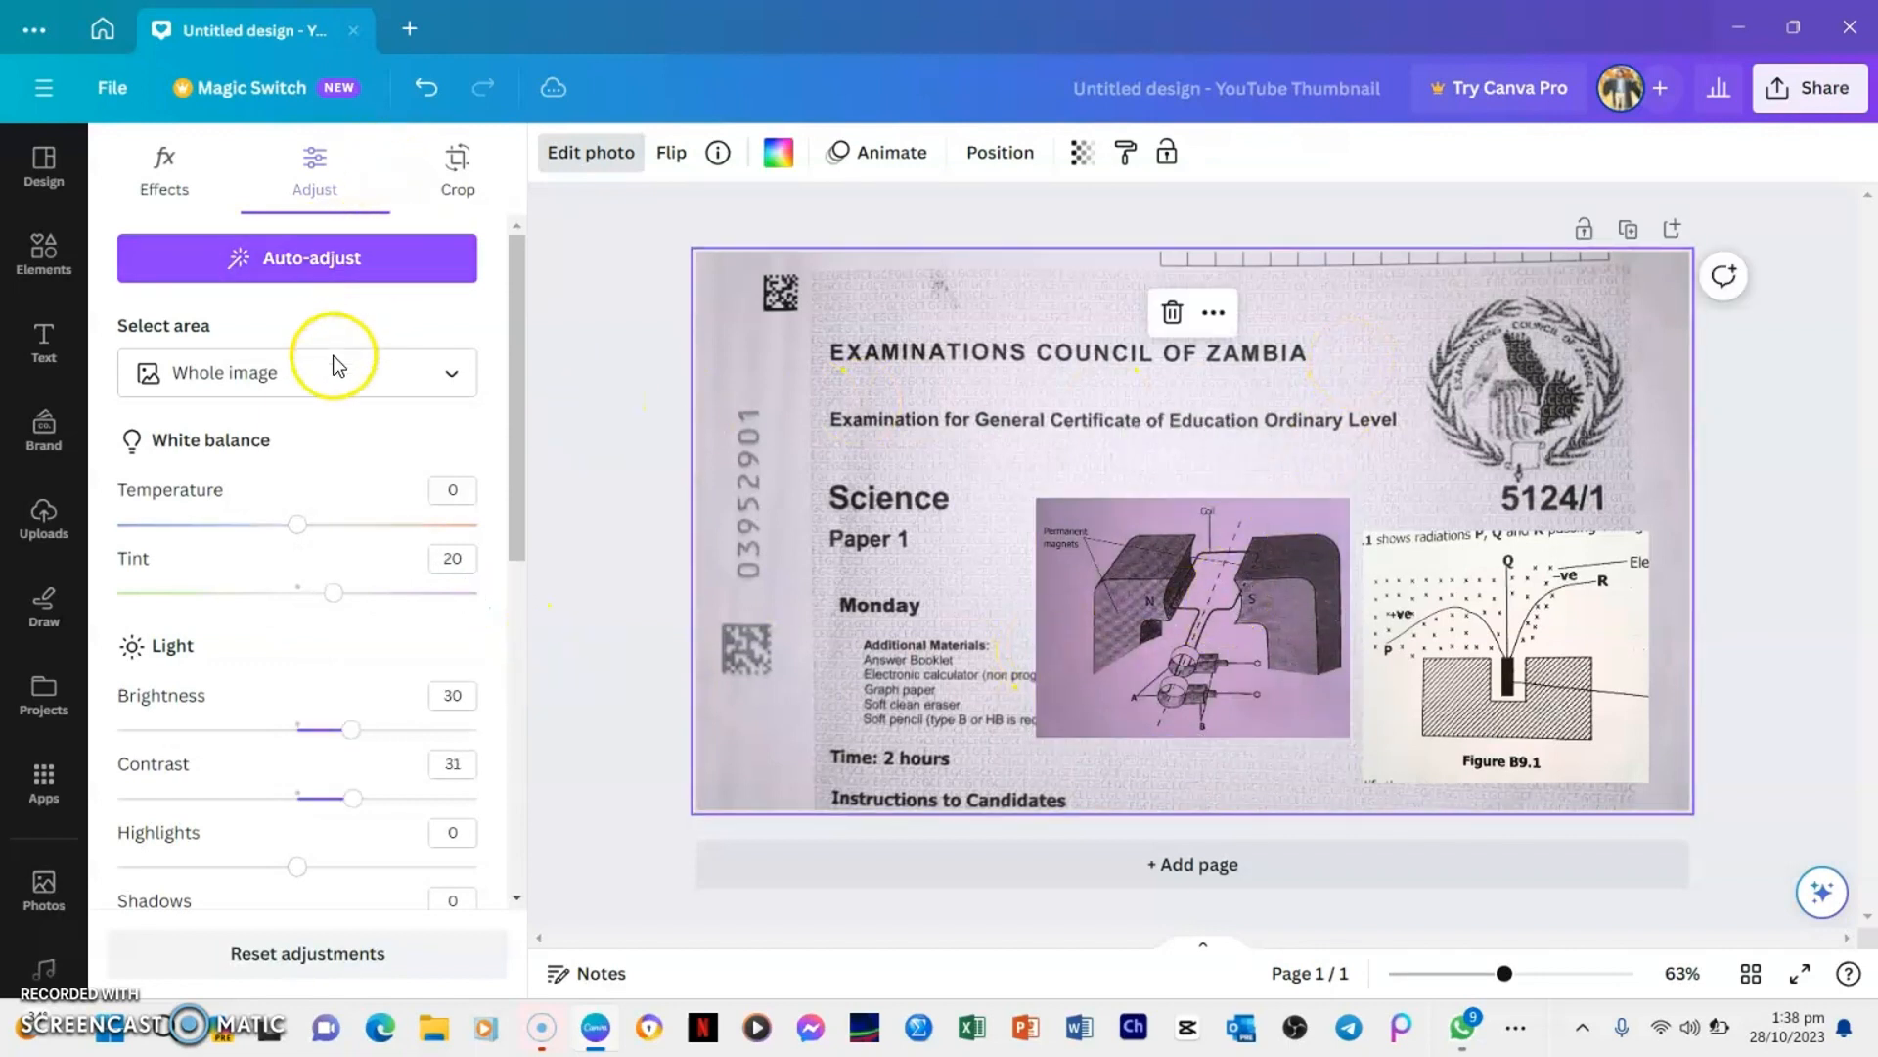
left_click(1098, 541)
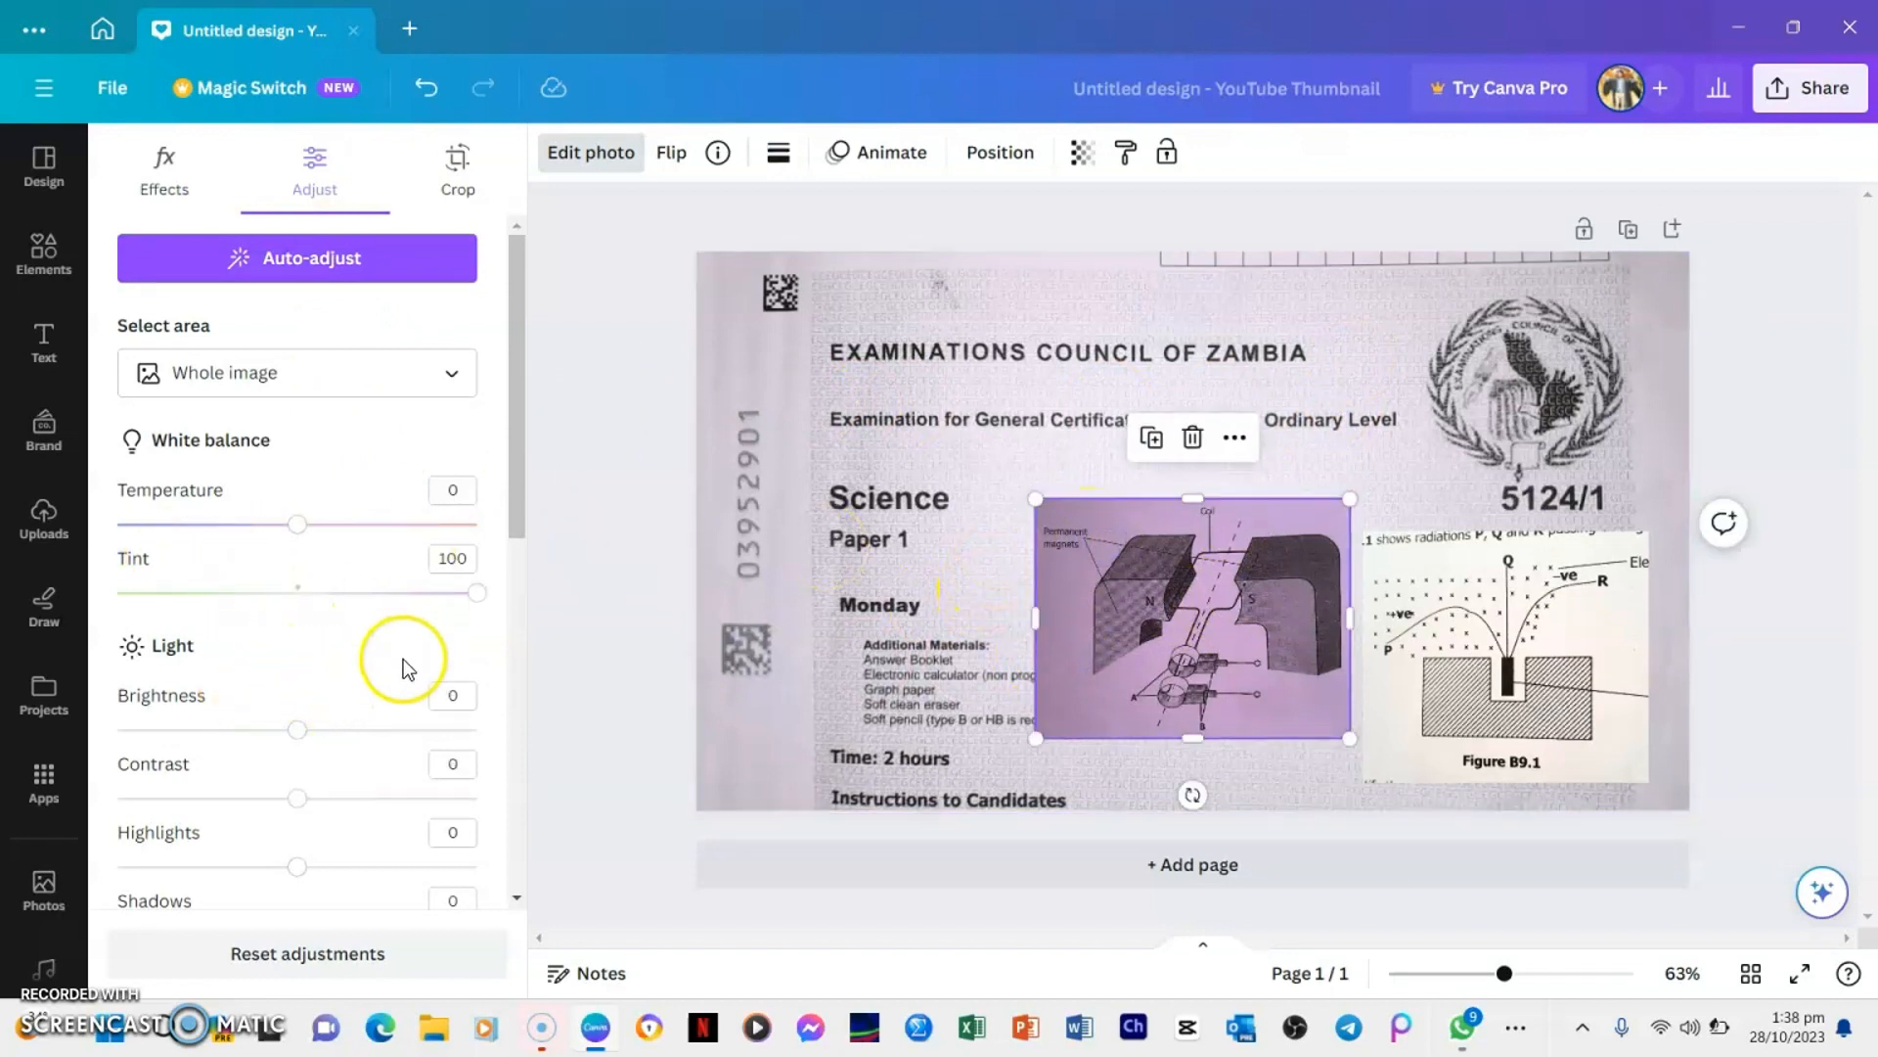
left_click_drag(303, 740, 409, 743)
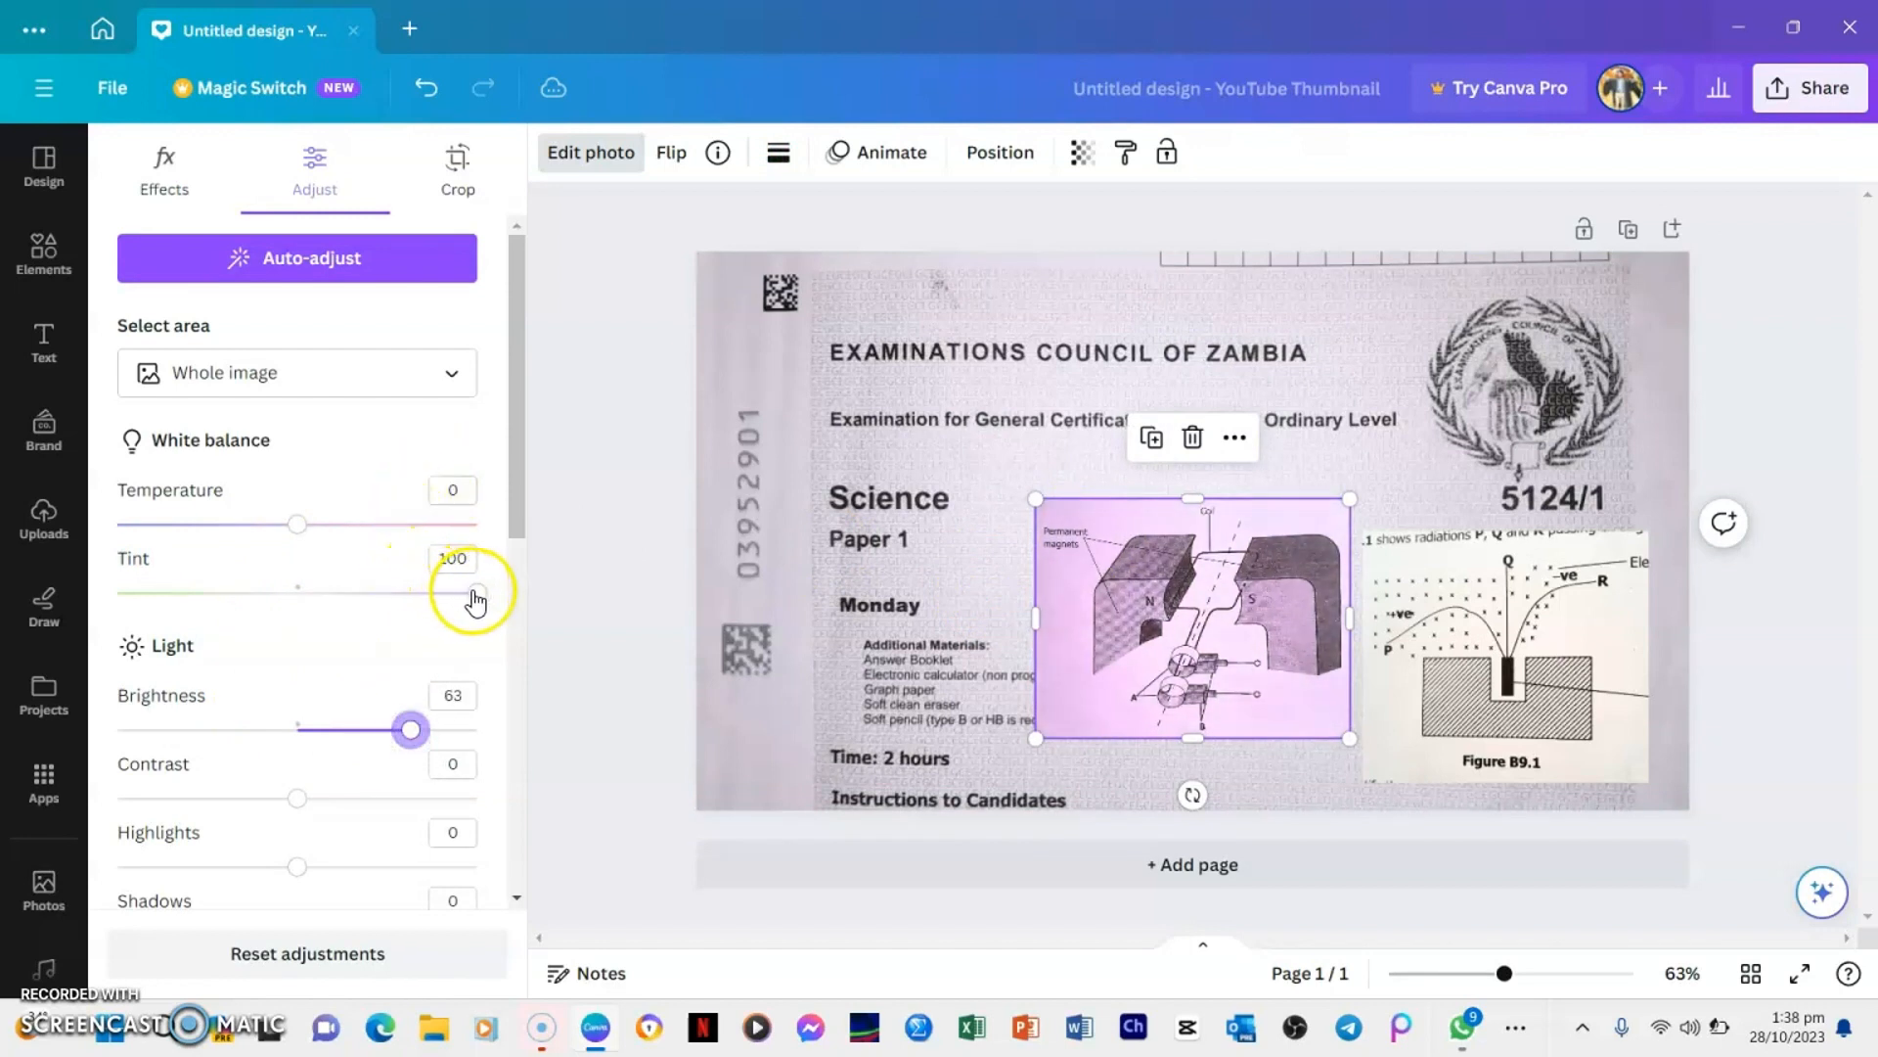
left_click_drag(476, 600, 299, 600)
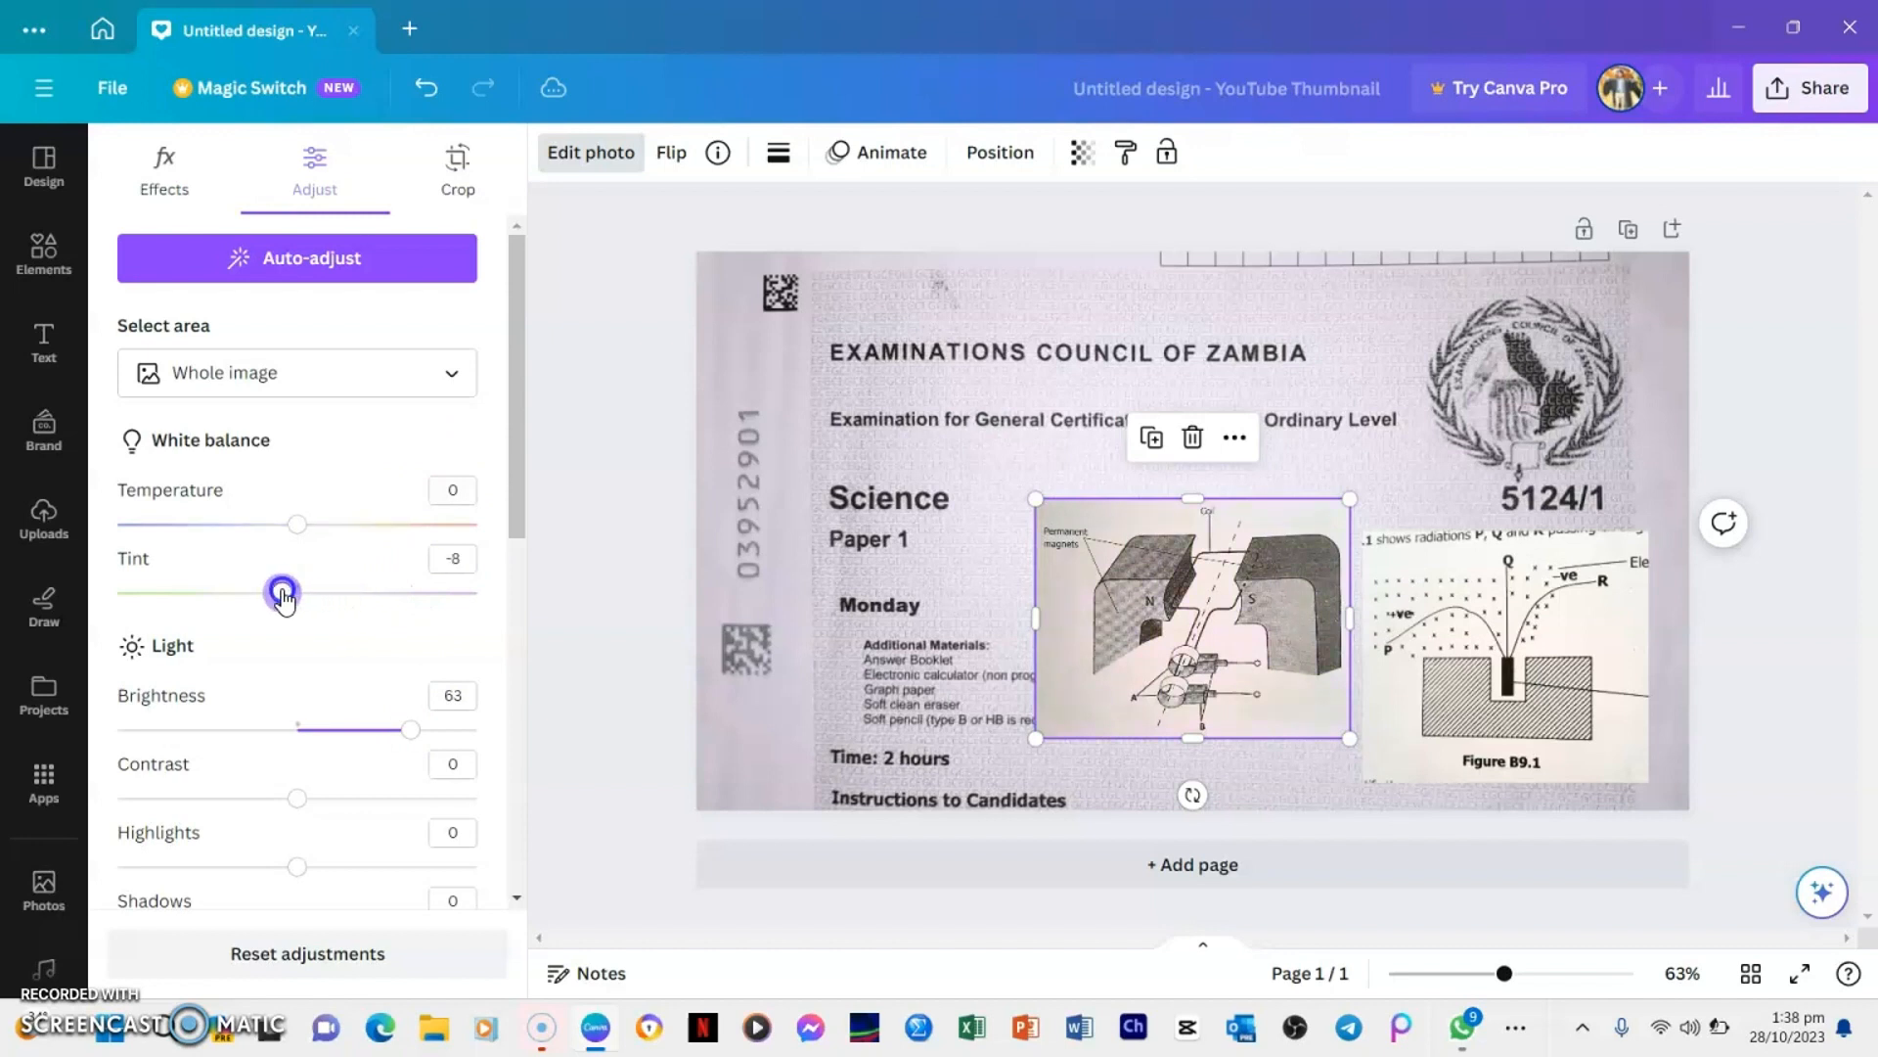
left_click(1055, 318)
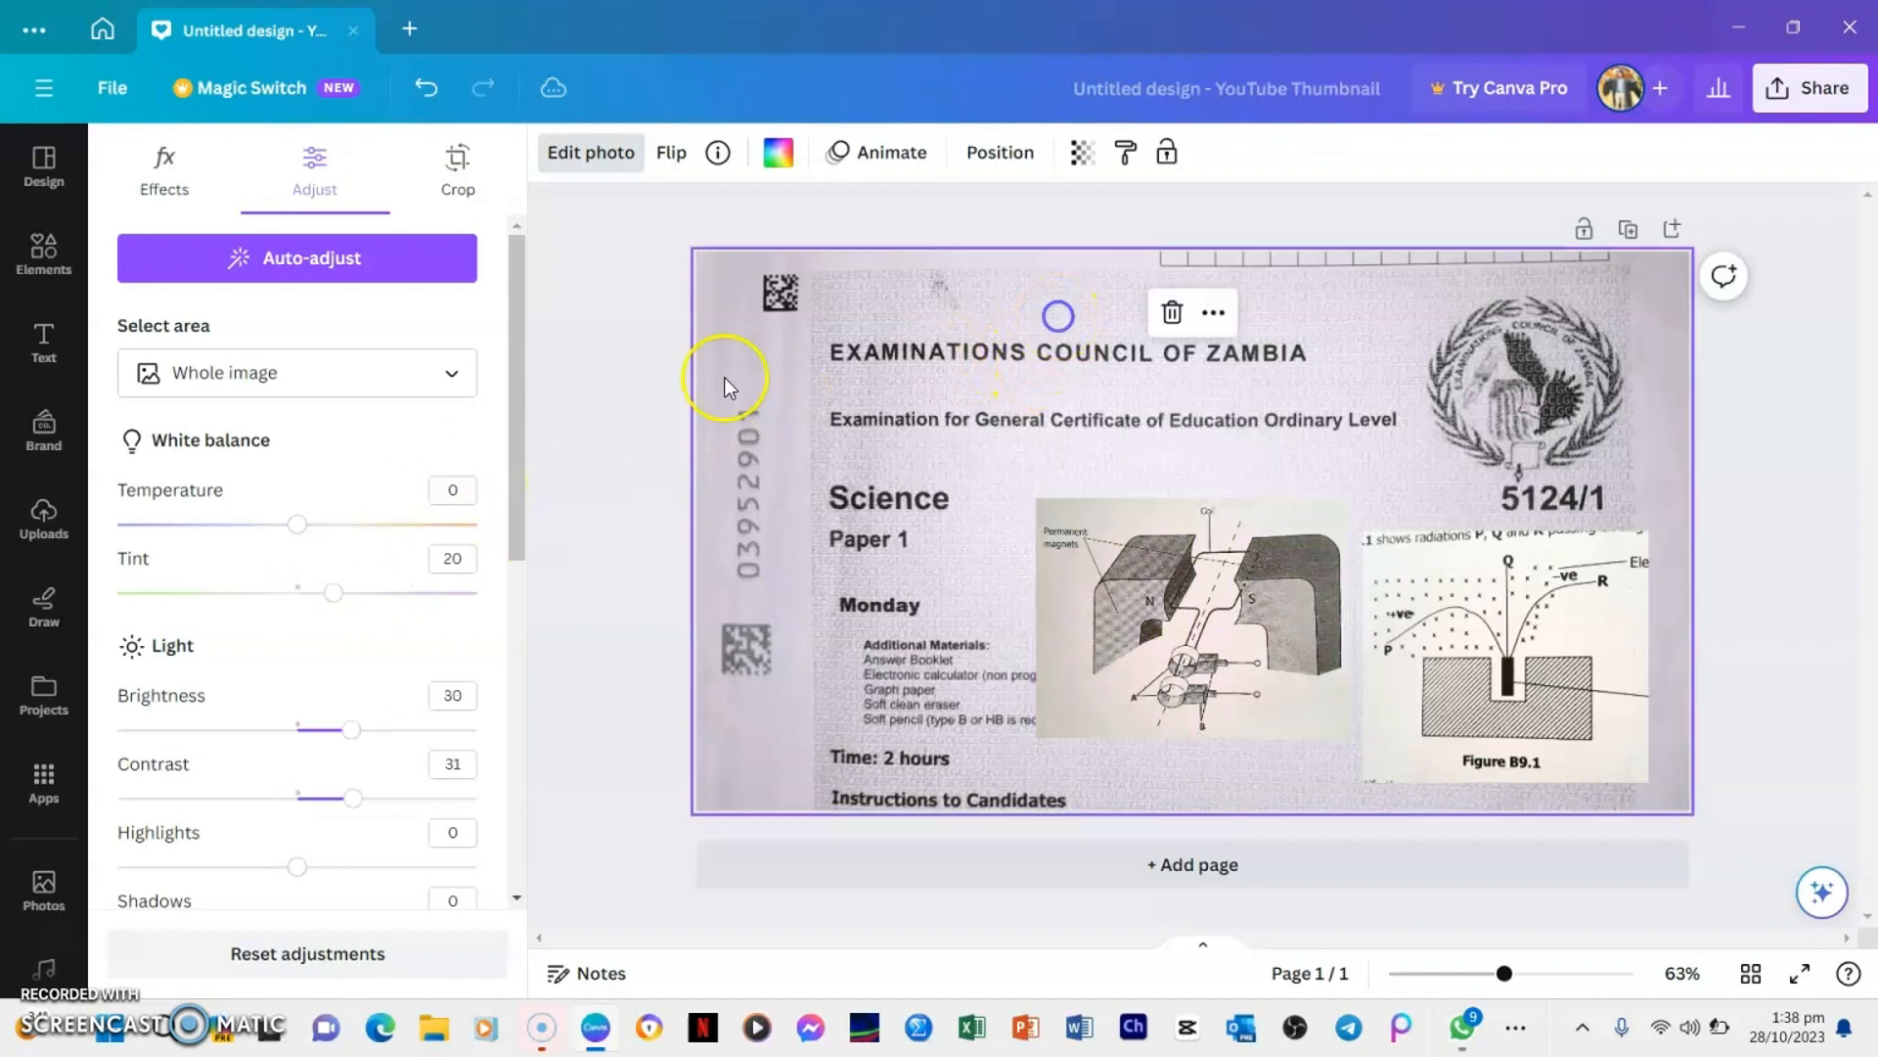
Add a subheading text box and place it above the EXAMINATIONS COUNCIL OF ZAMBIA line
left_click(45, 348)
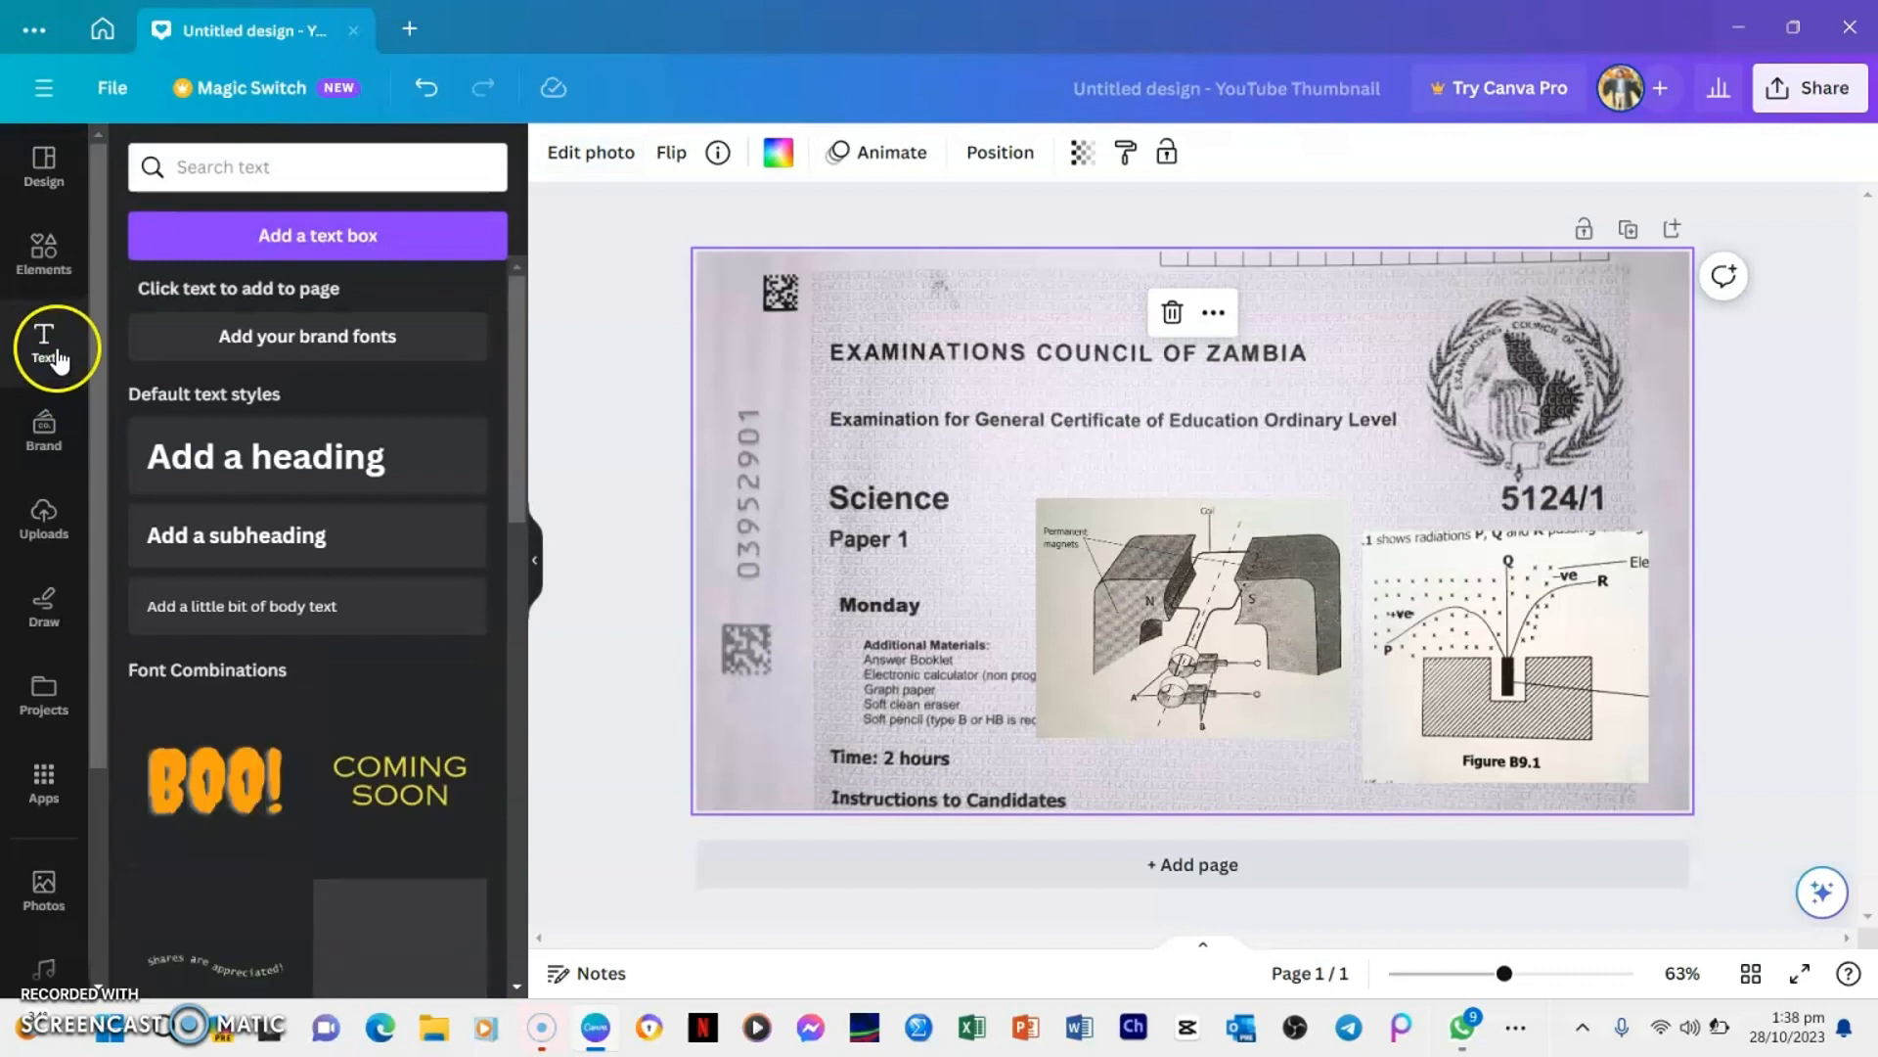
left_click(226, 537)
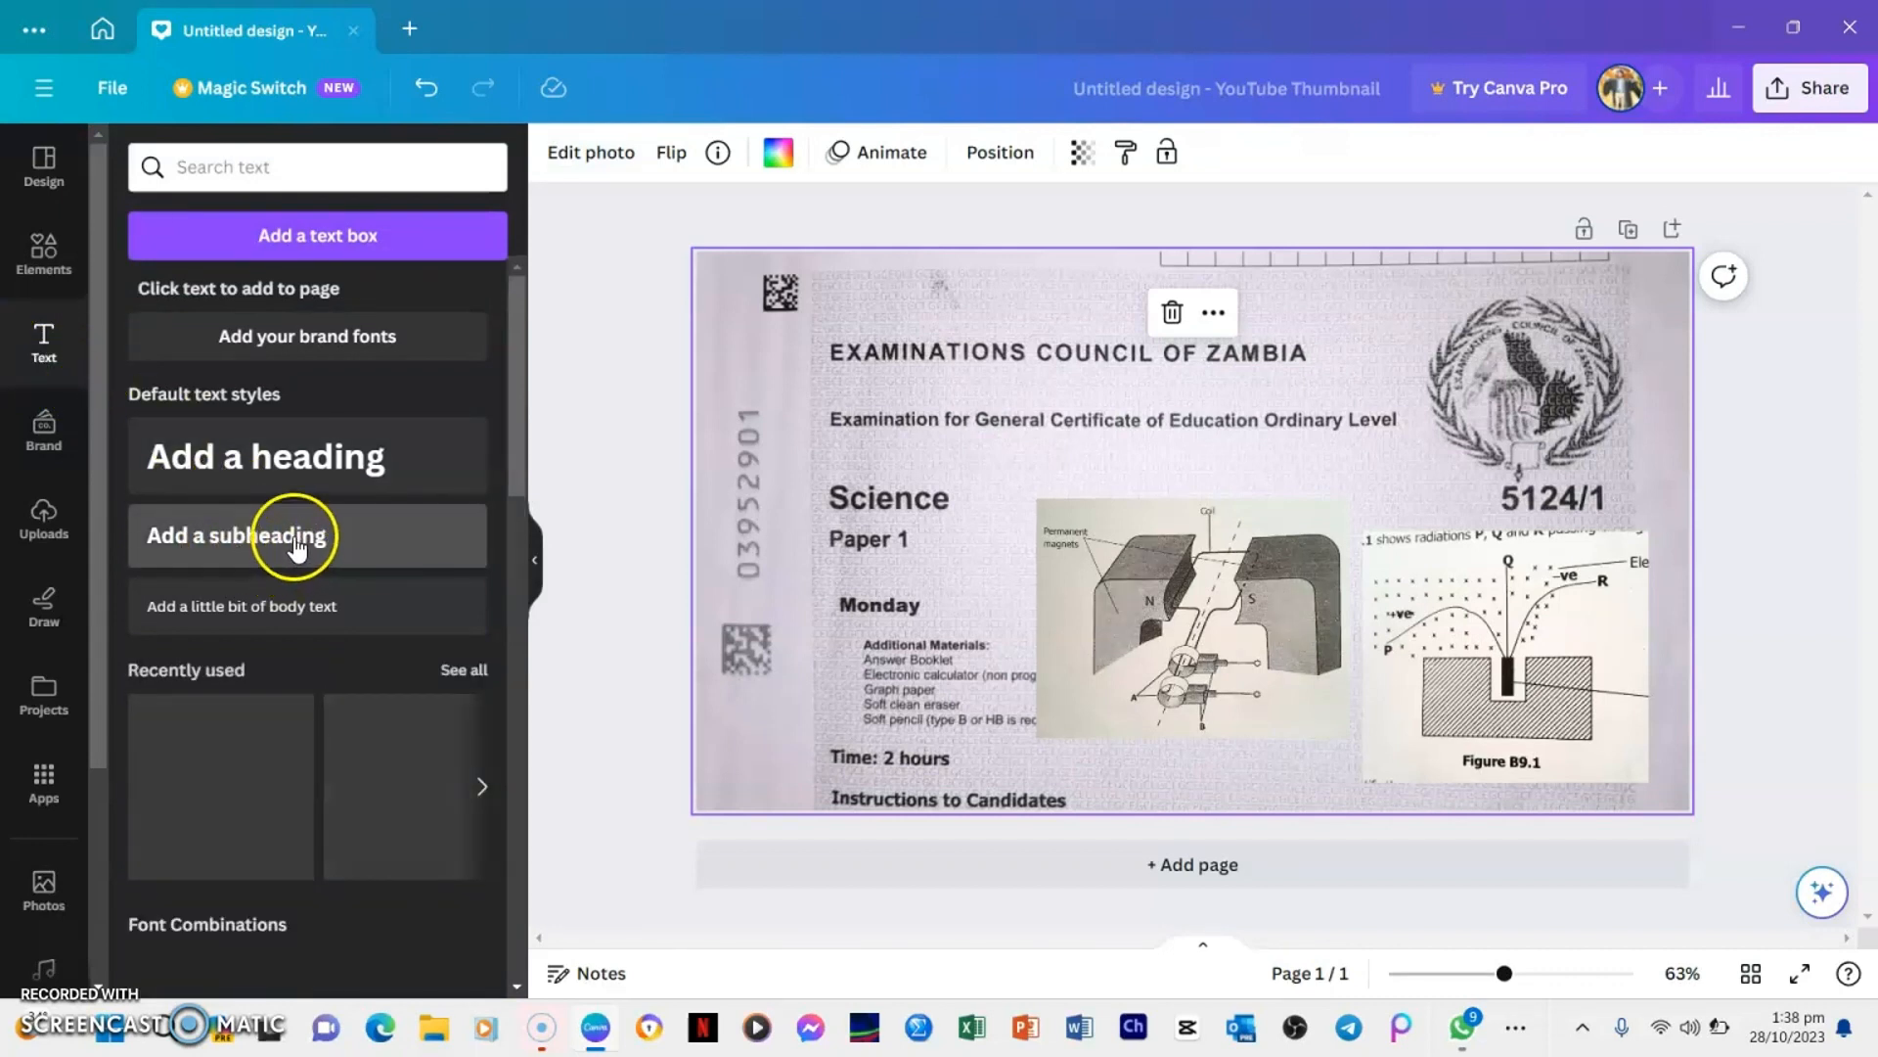
left_click(362, 548)
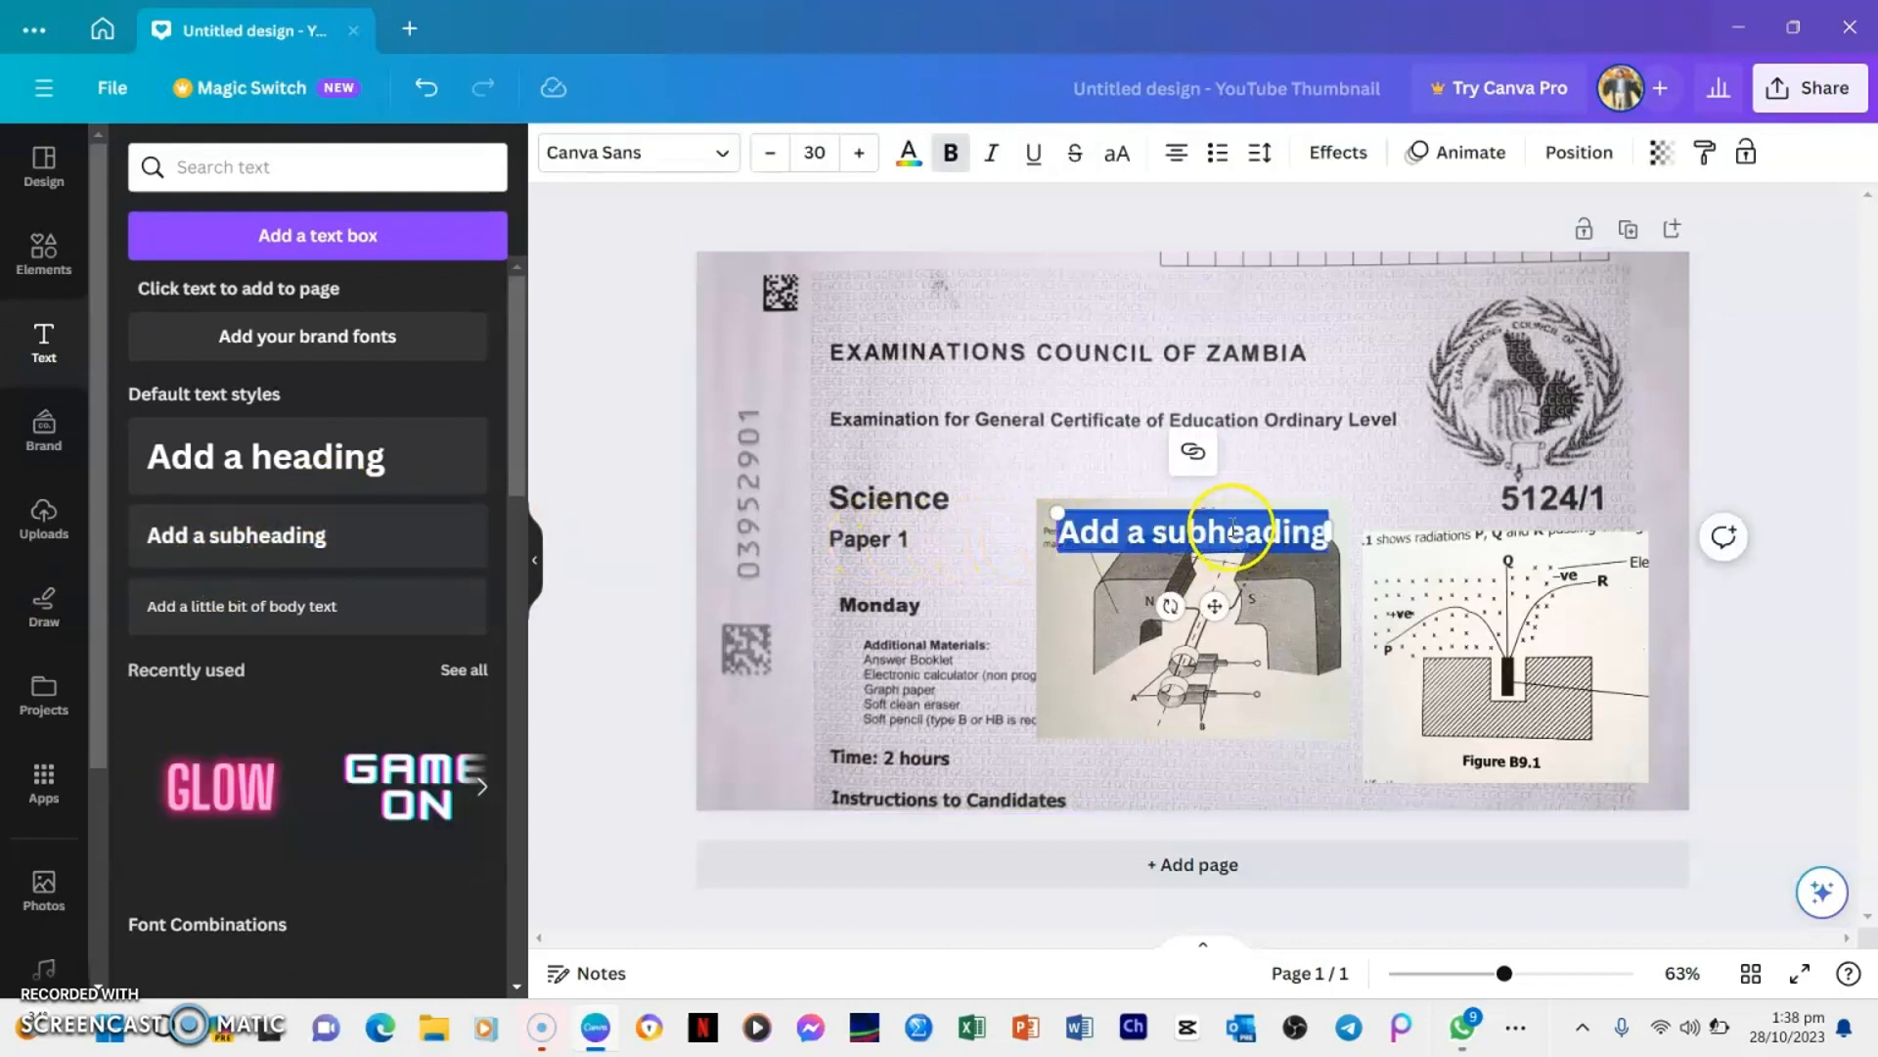
left_click(1285, 514)
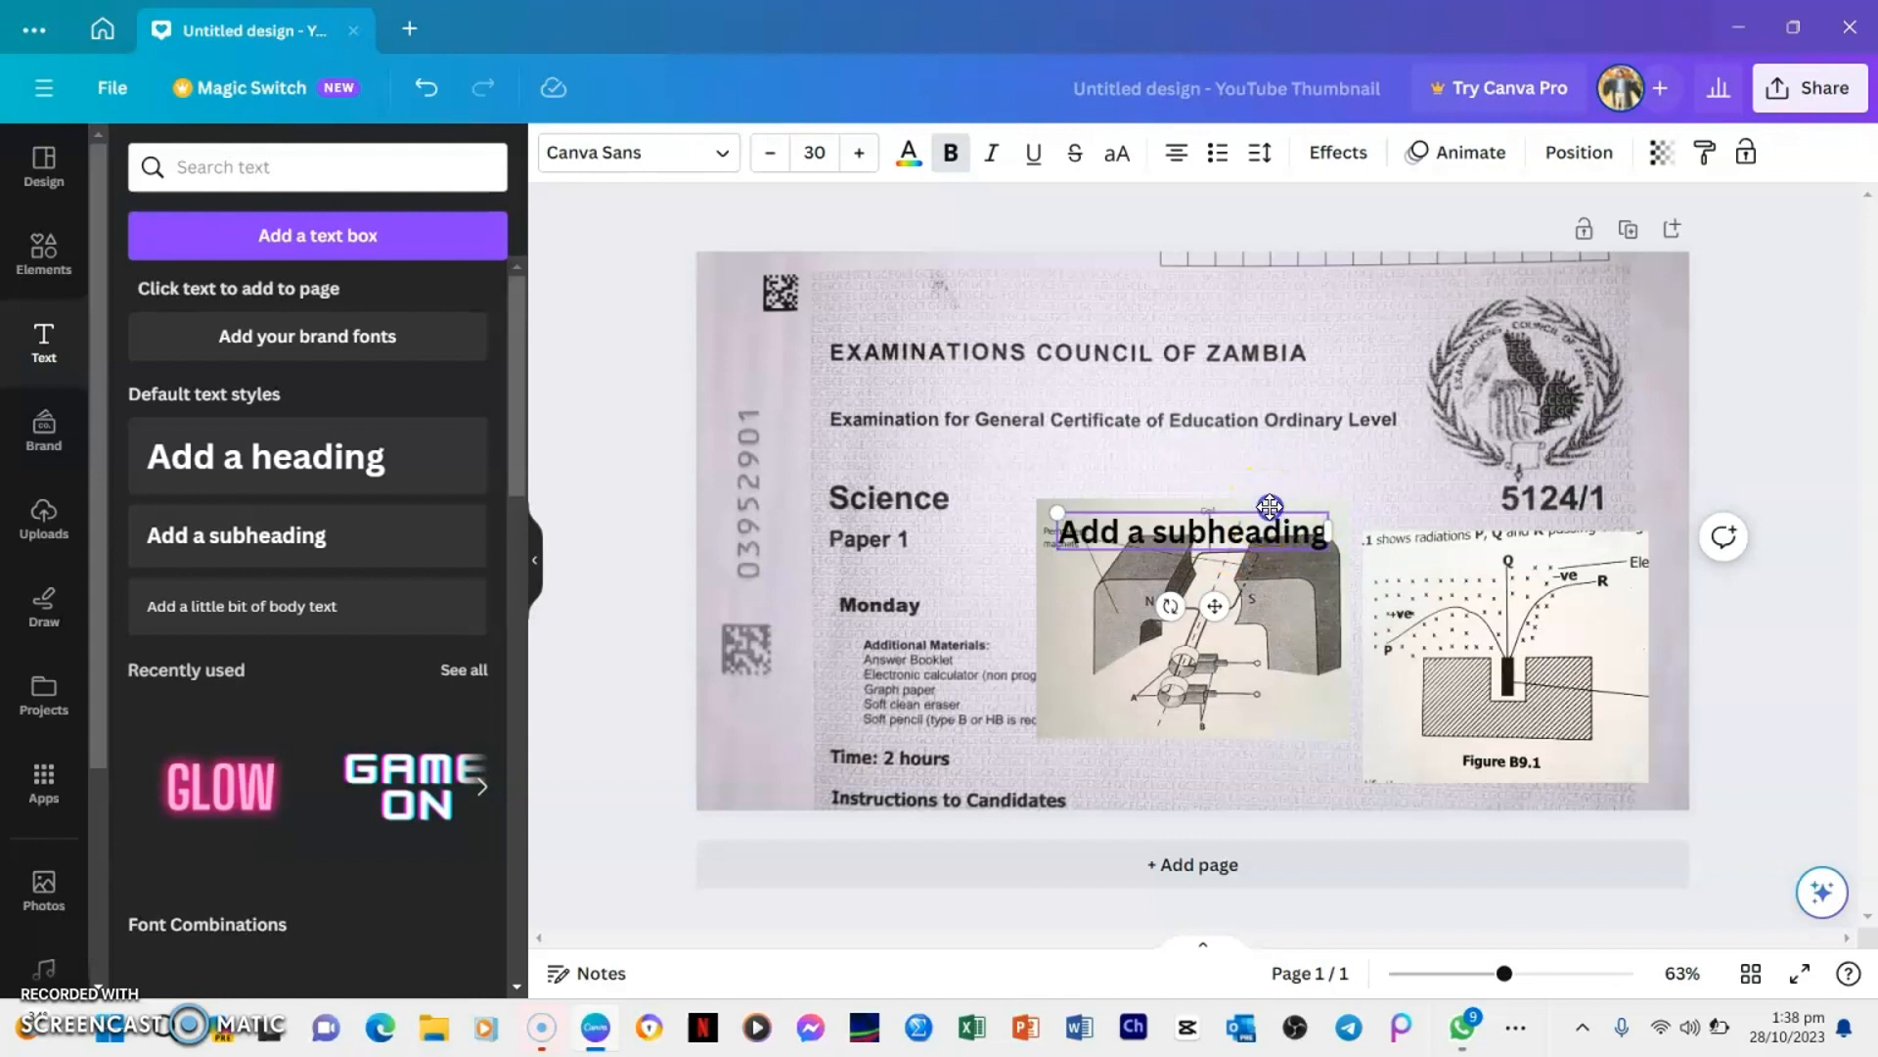
left_click_drag(1269, 506, 1148, 290)
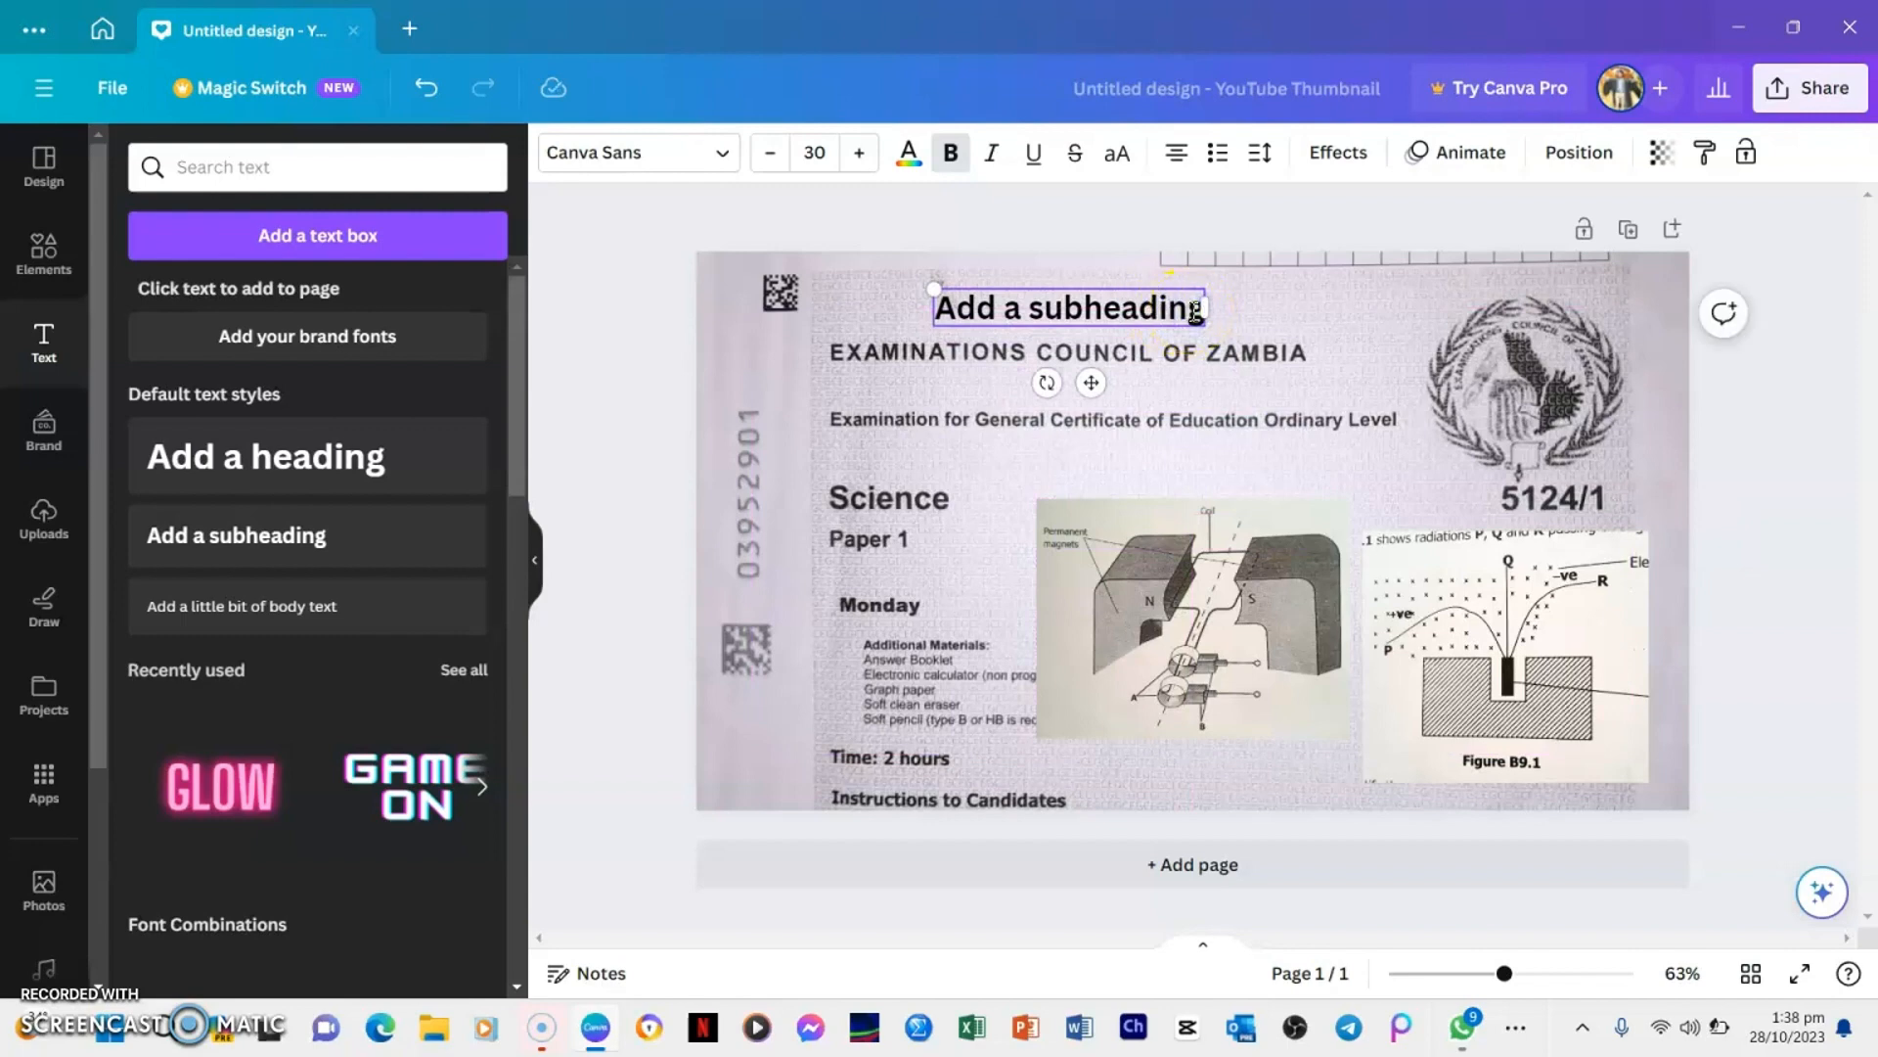
Clear the placeholder text from the new subheading text box
key("BackSpace")
key("BackSpace")
key("BackSpace")
key("BackSpace")
key("BackSpace")
key("BackSpace")
key("BackSpace")
key("BackSpace")
key("BackSpace")
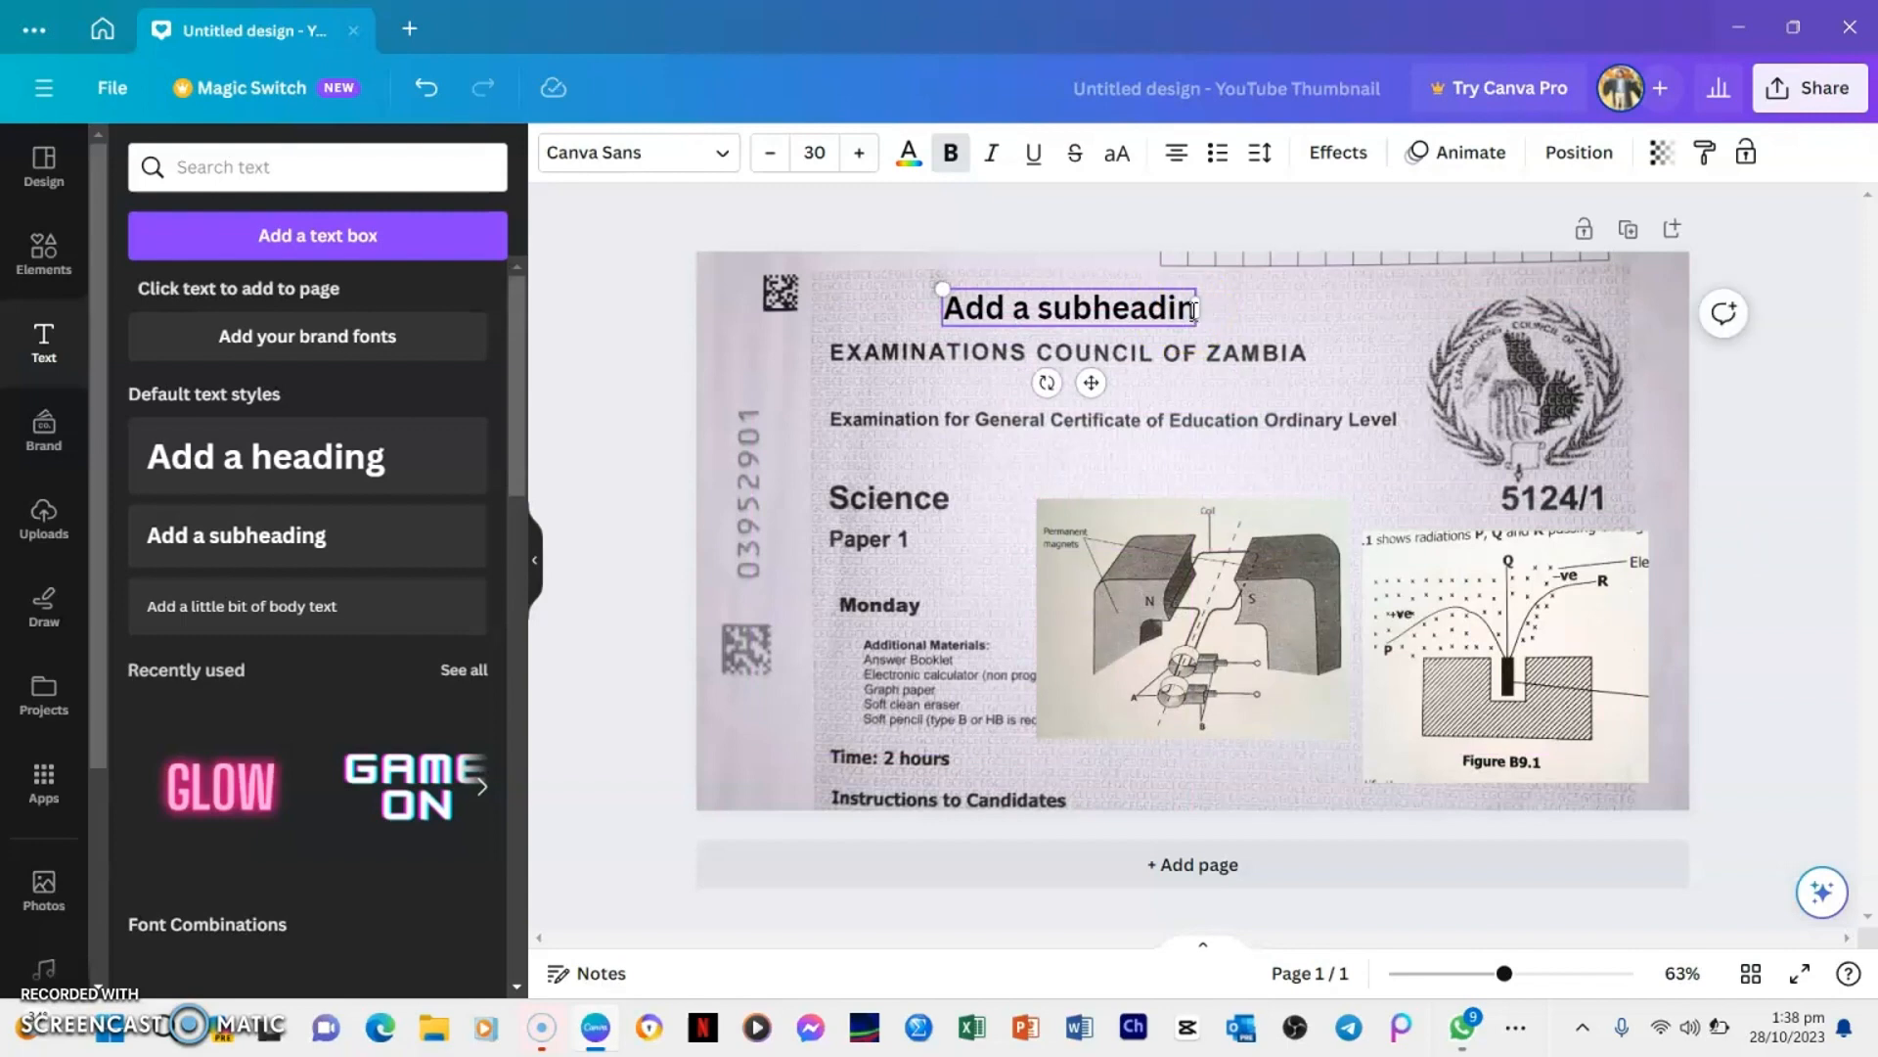
key("BackSpace")
key("BackSpace")
key("BackSpace")
key("BackSpace")
key("BackSpace")
key("BackSpace")
key("BackSpace")
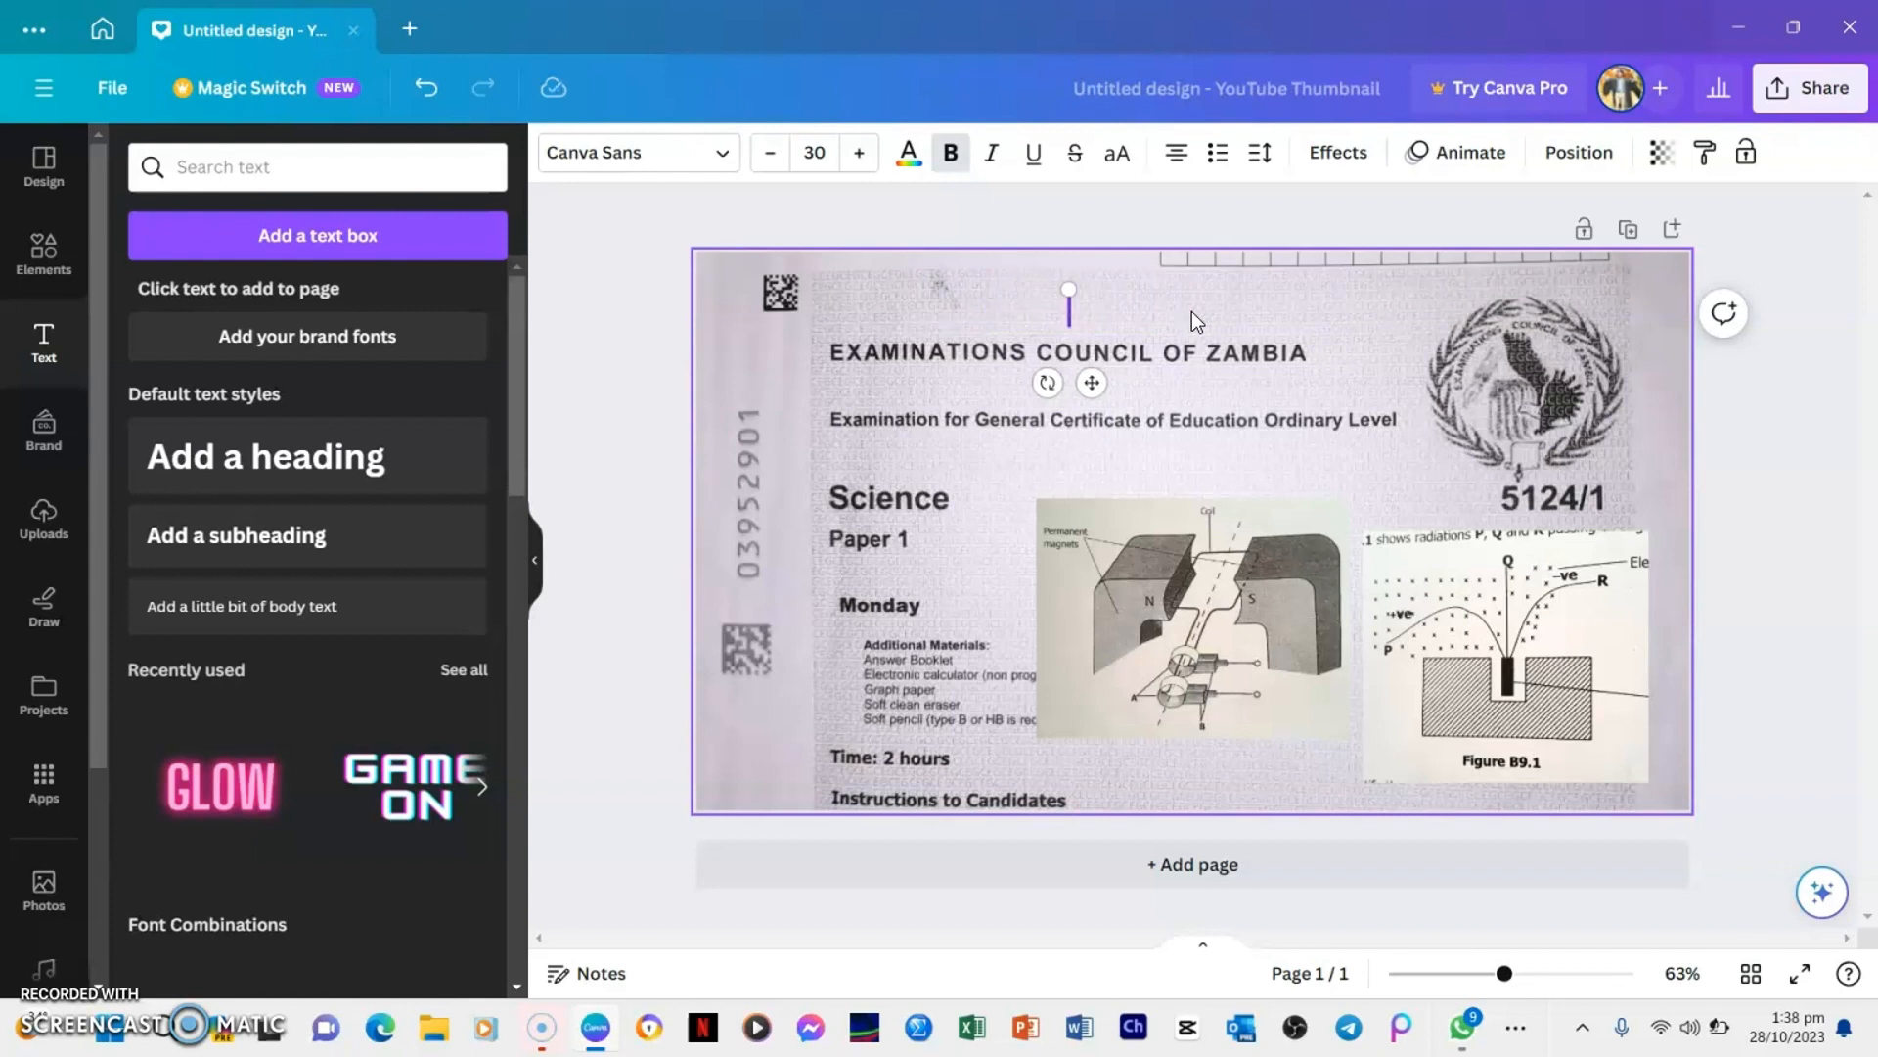
type("e.c.z")
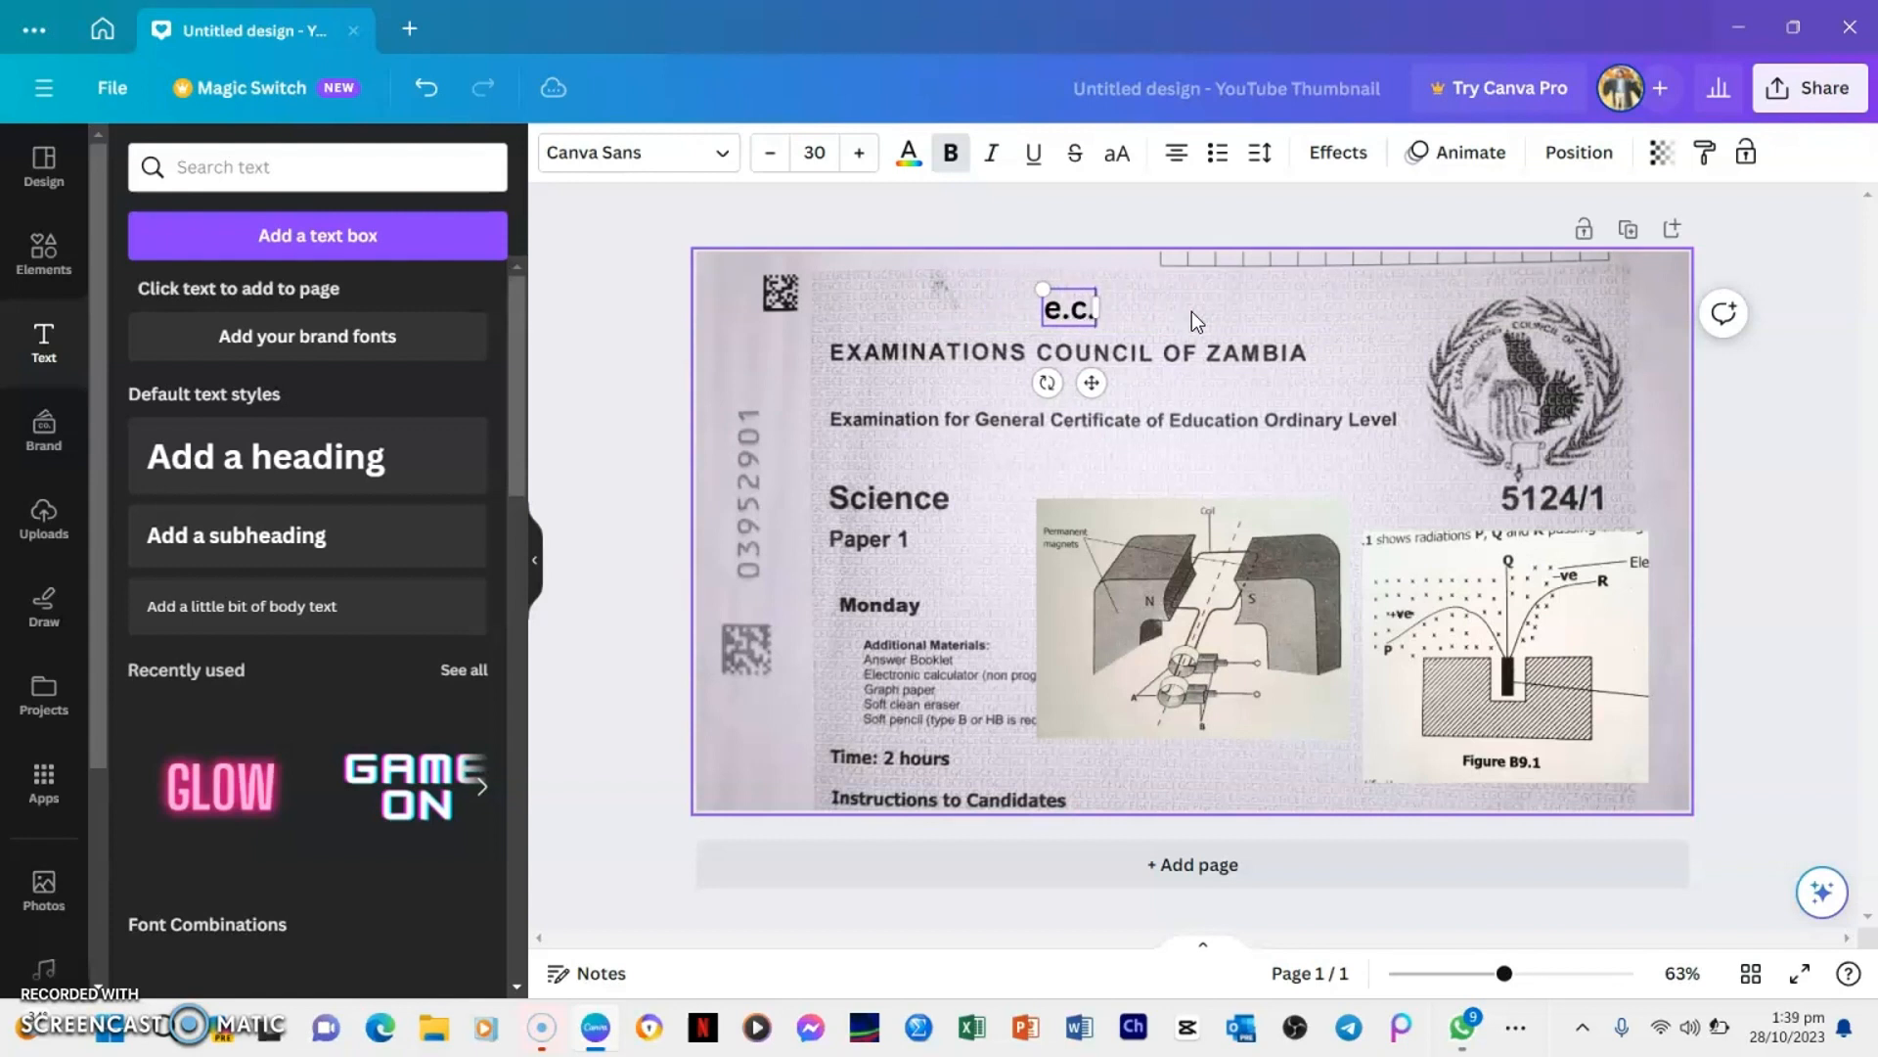
key("BackSpace")
key("BackSpace")
key("BackSpace")
key("BackSpace")
key("BackSpace")
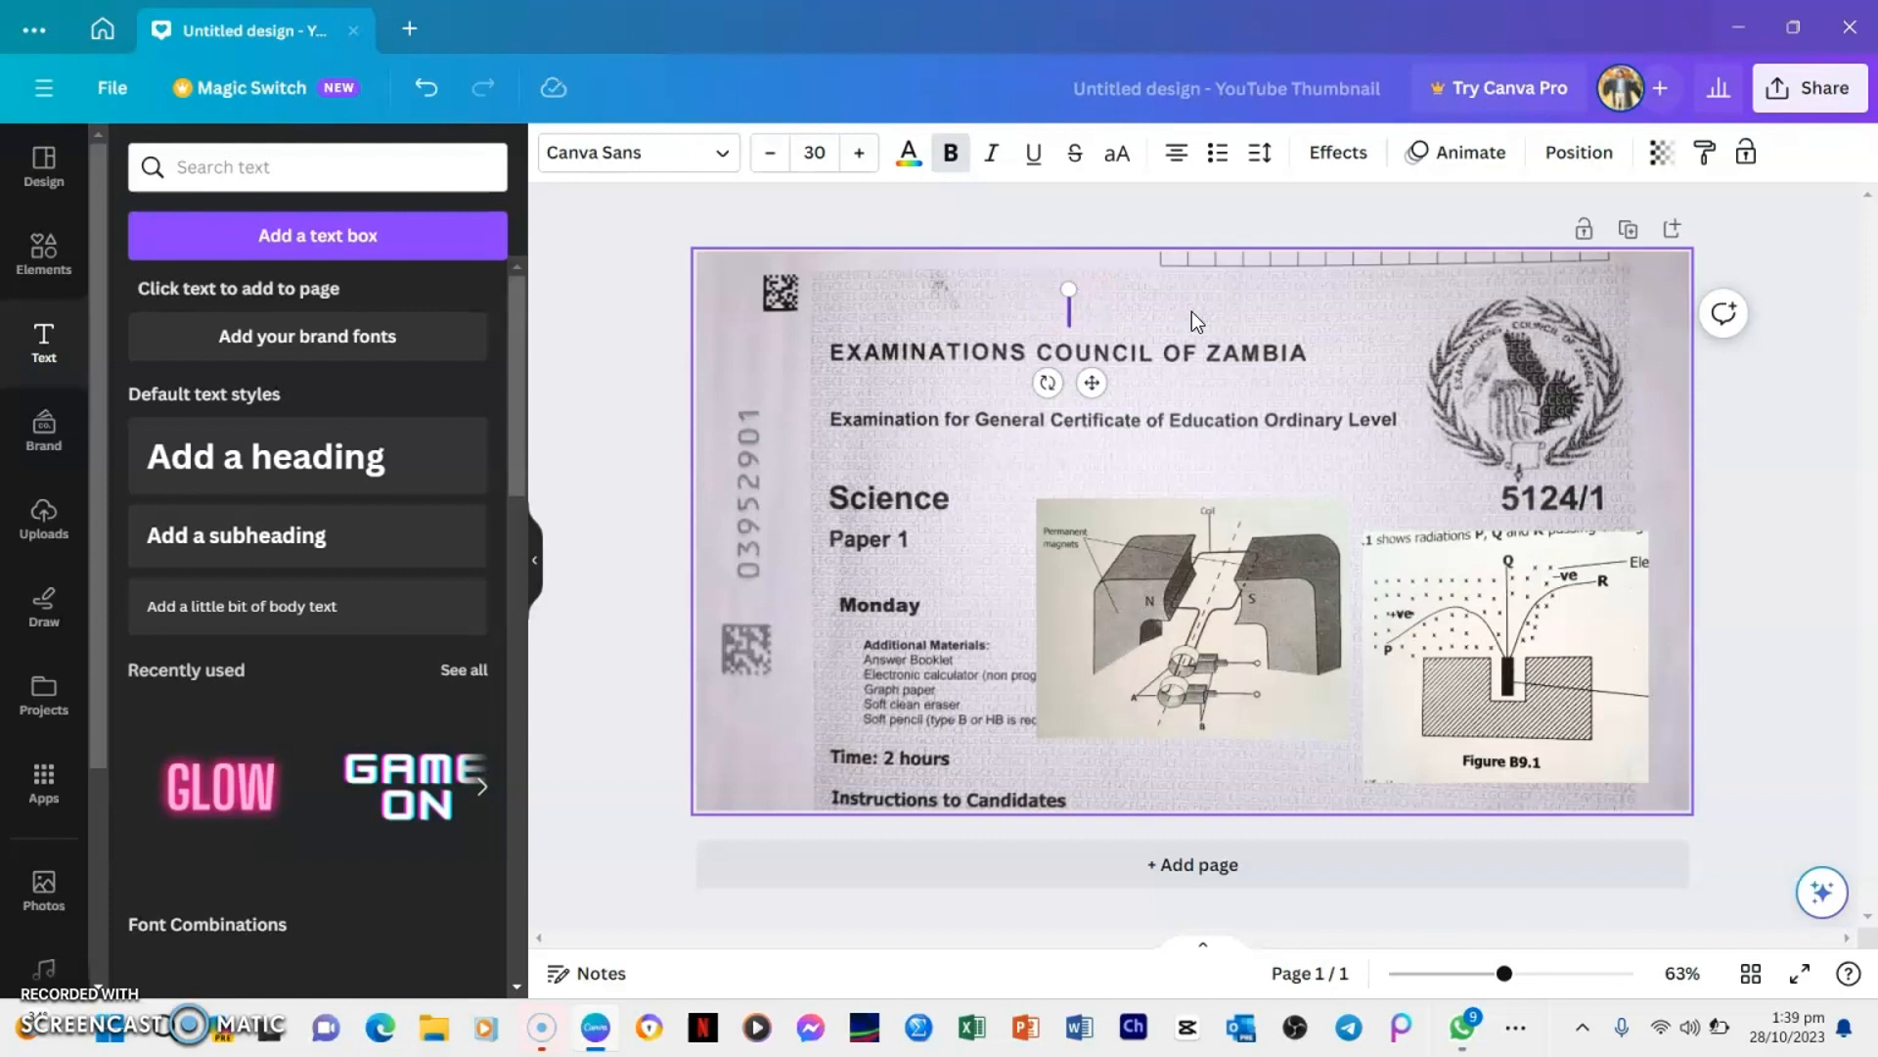
Enter "2023 E.C.Z" in capitals as the start of the title in the empty subheading text box
type("E.C.Z")
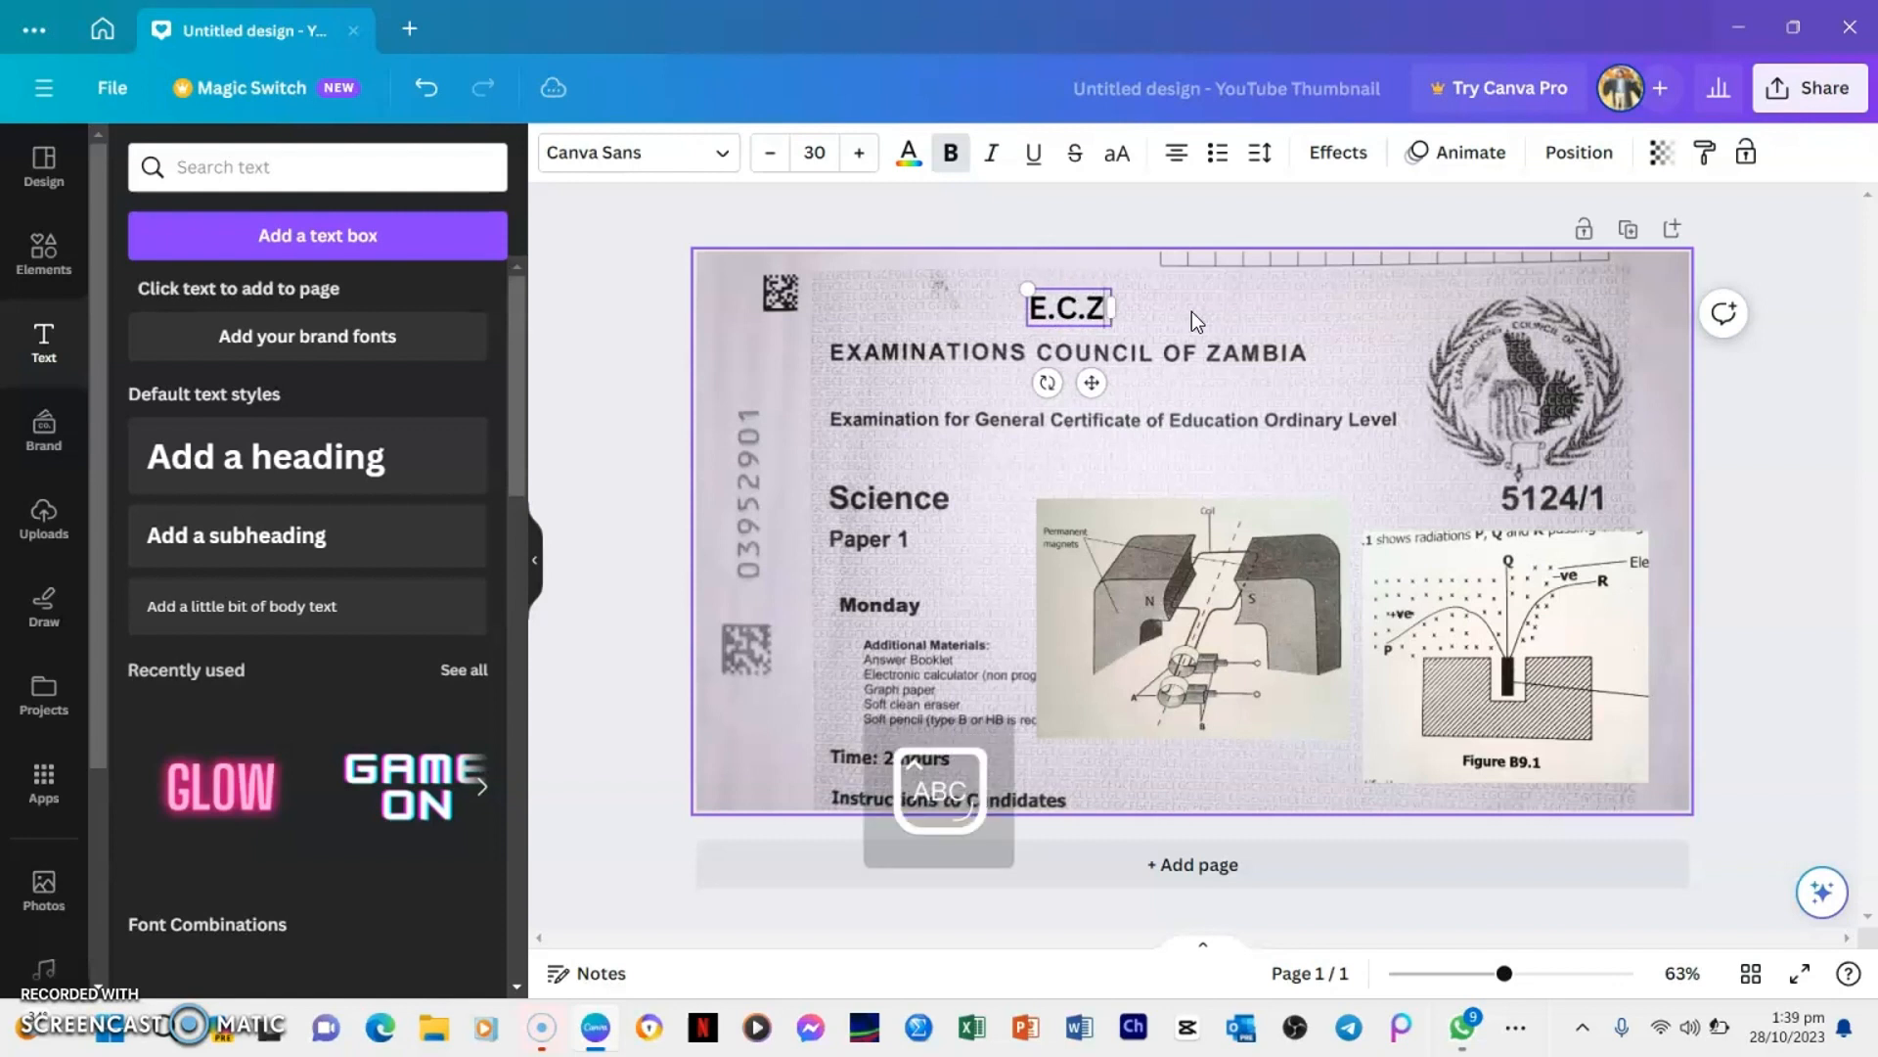
key("Left")
key("Left")
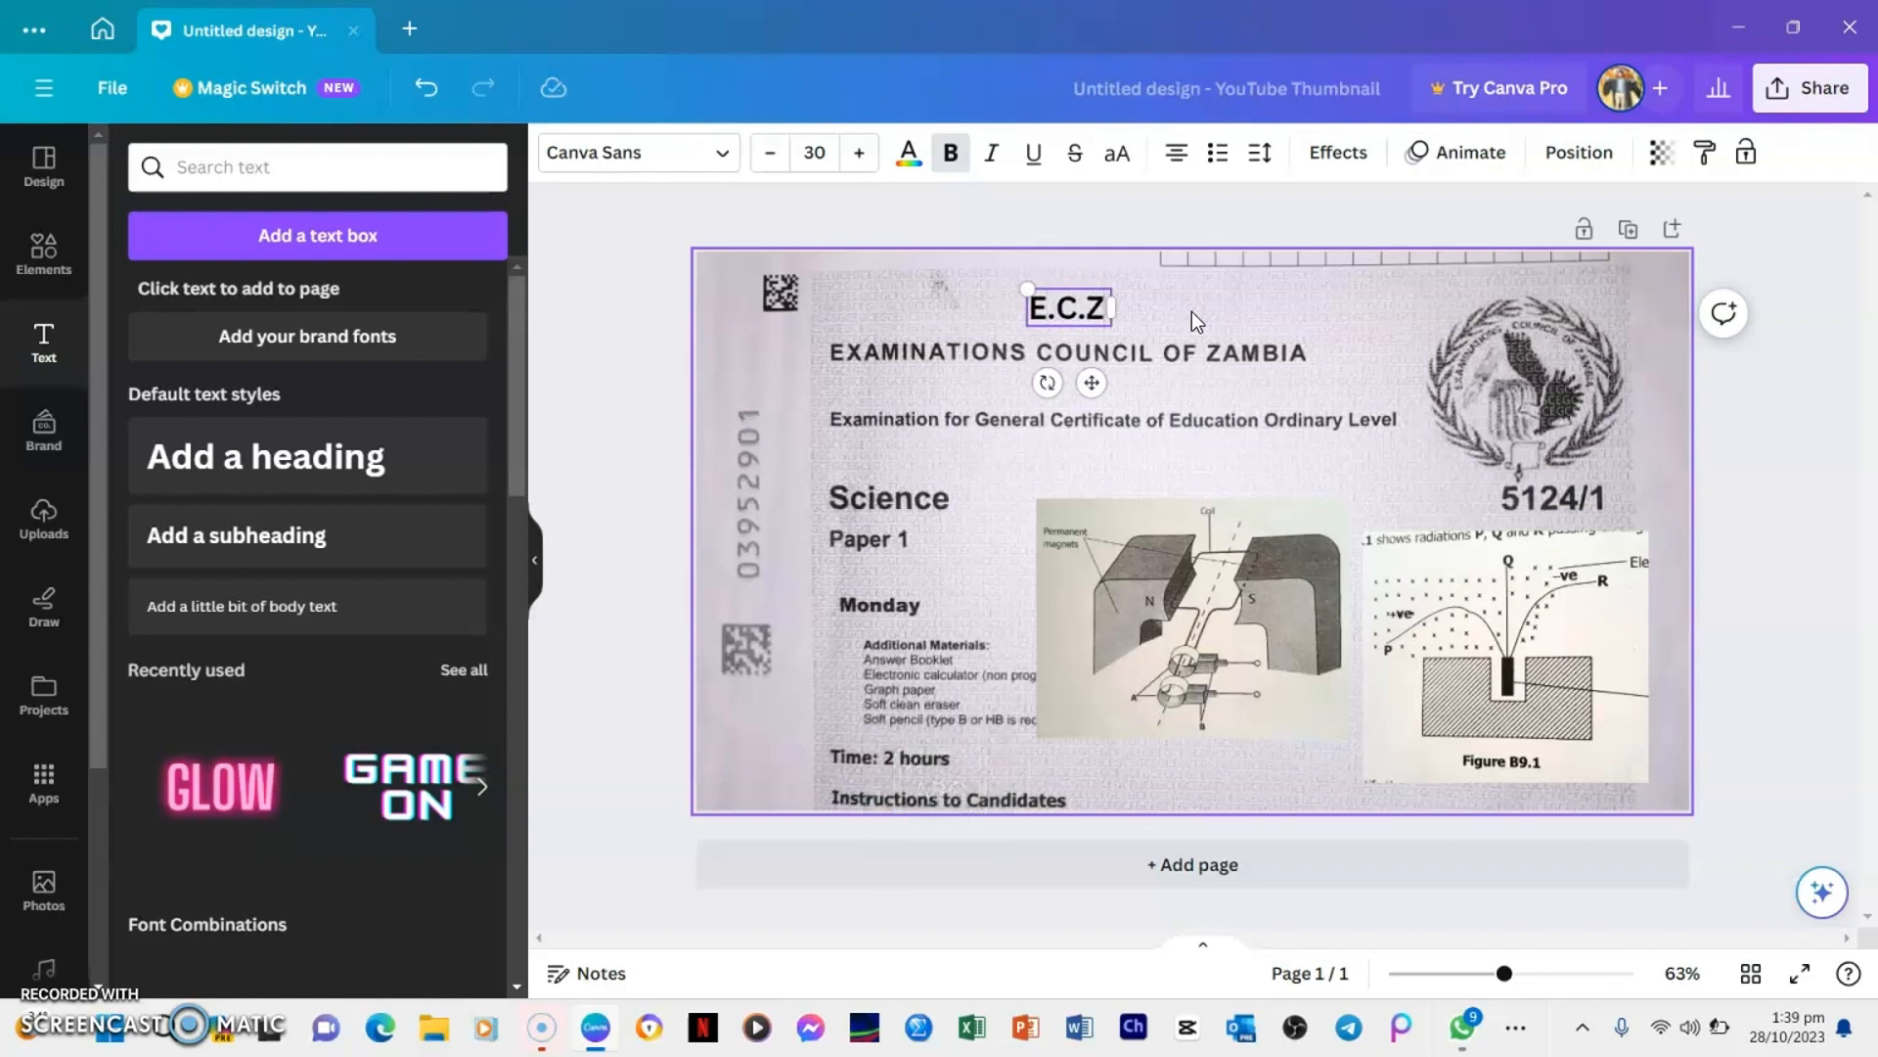
type("2023")
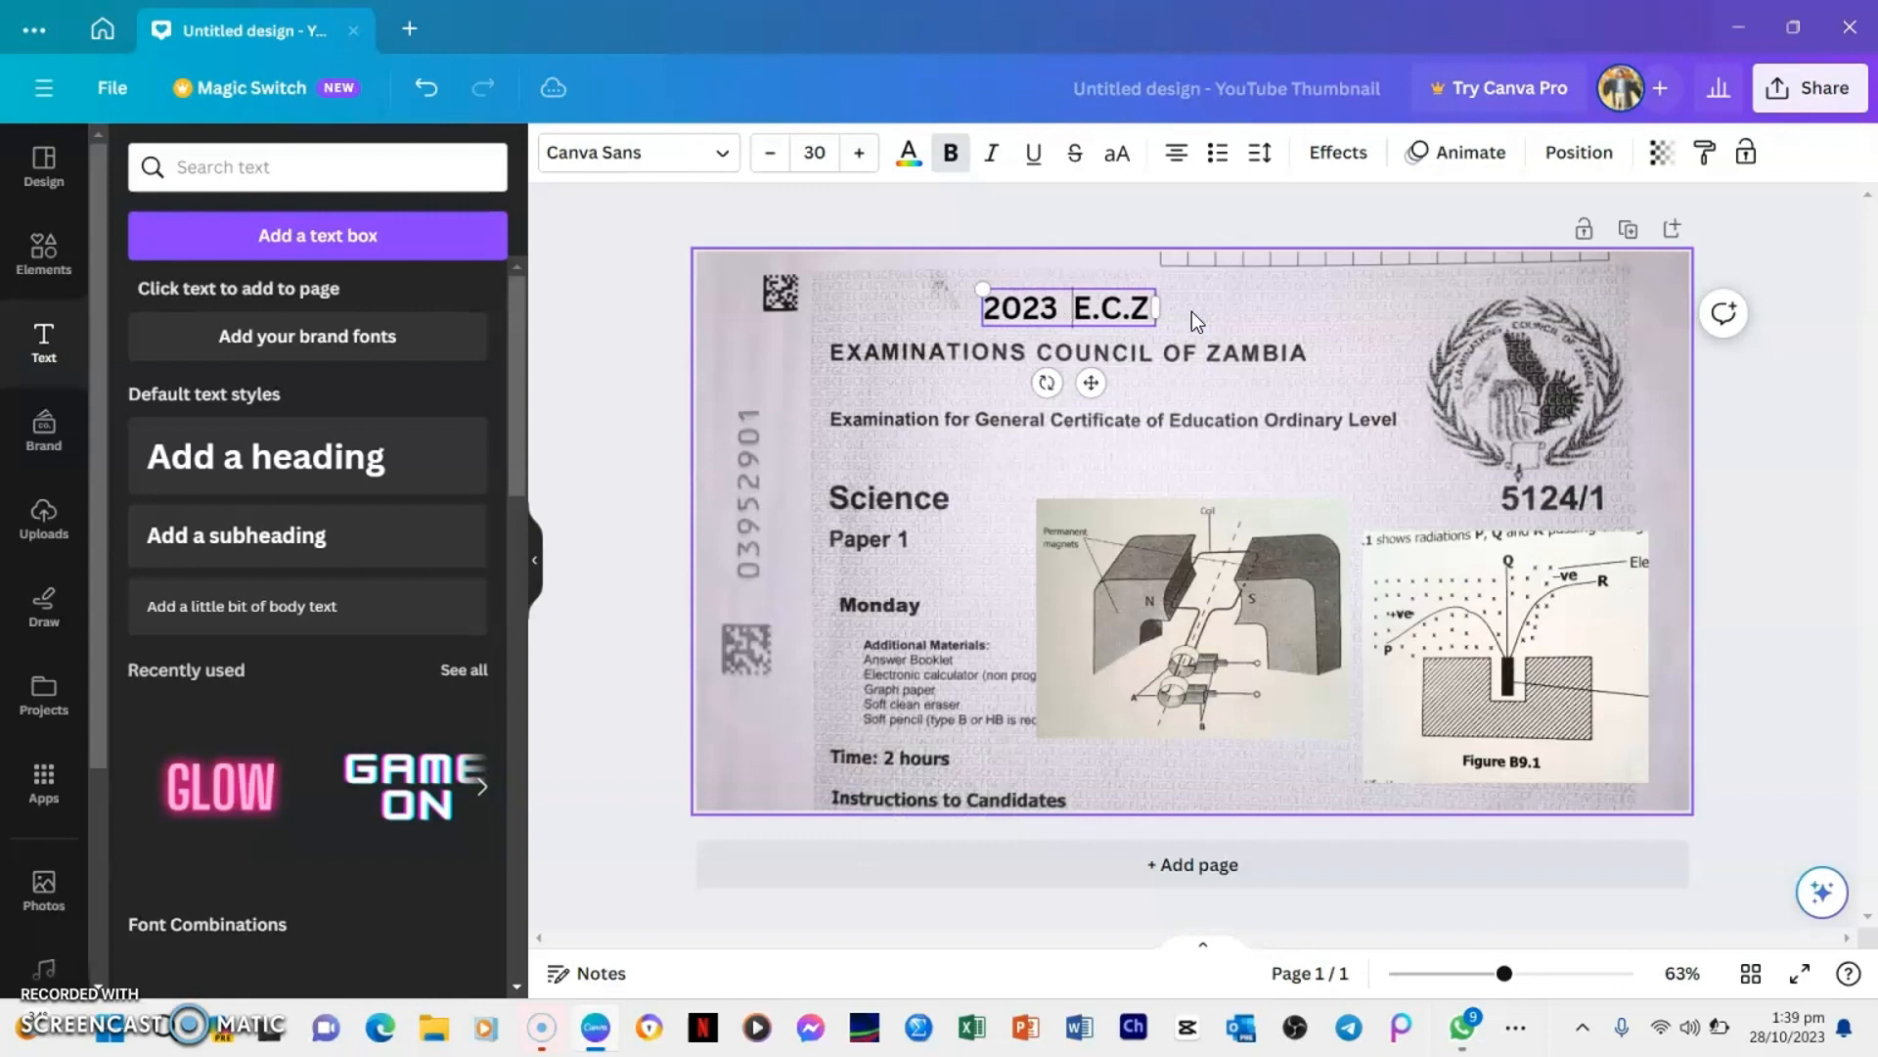
key("Right")
key("Right")
key("Right")
key("Right")
key("Right")
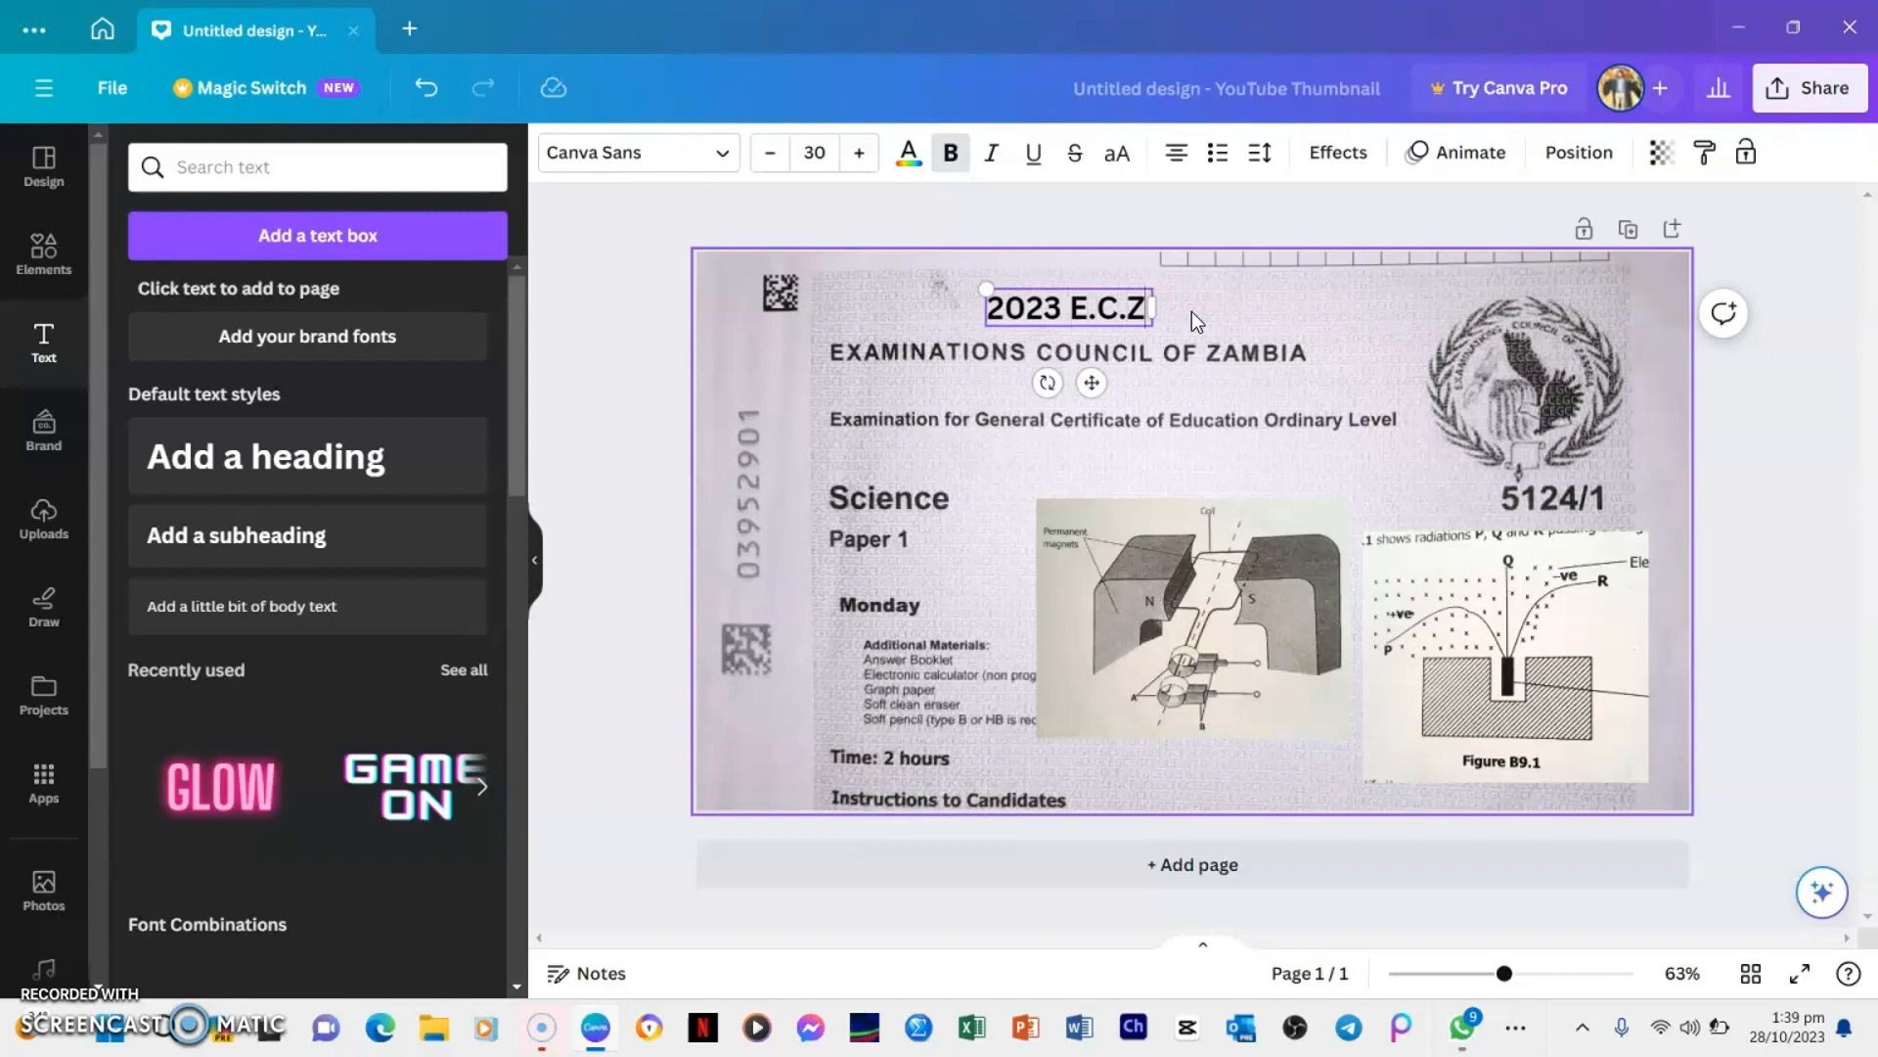
Continue the title after E.C.Z with "SCIENCE PAPER 1 G.C.E"
type("SCIEN")
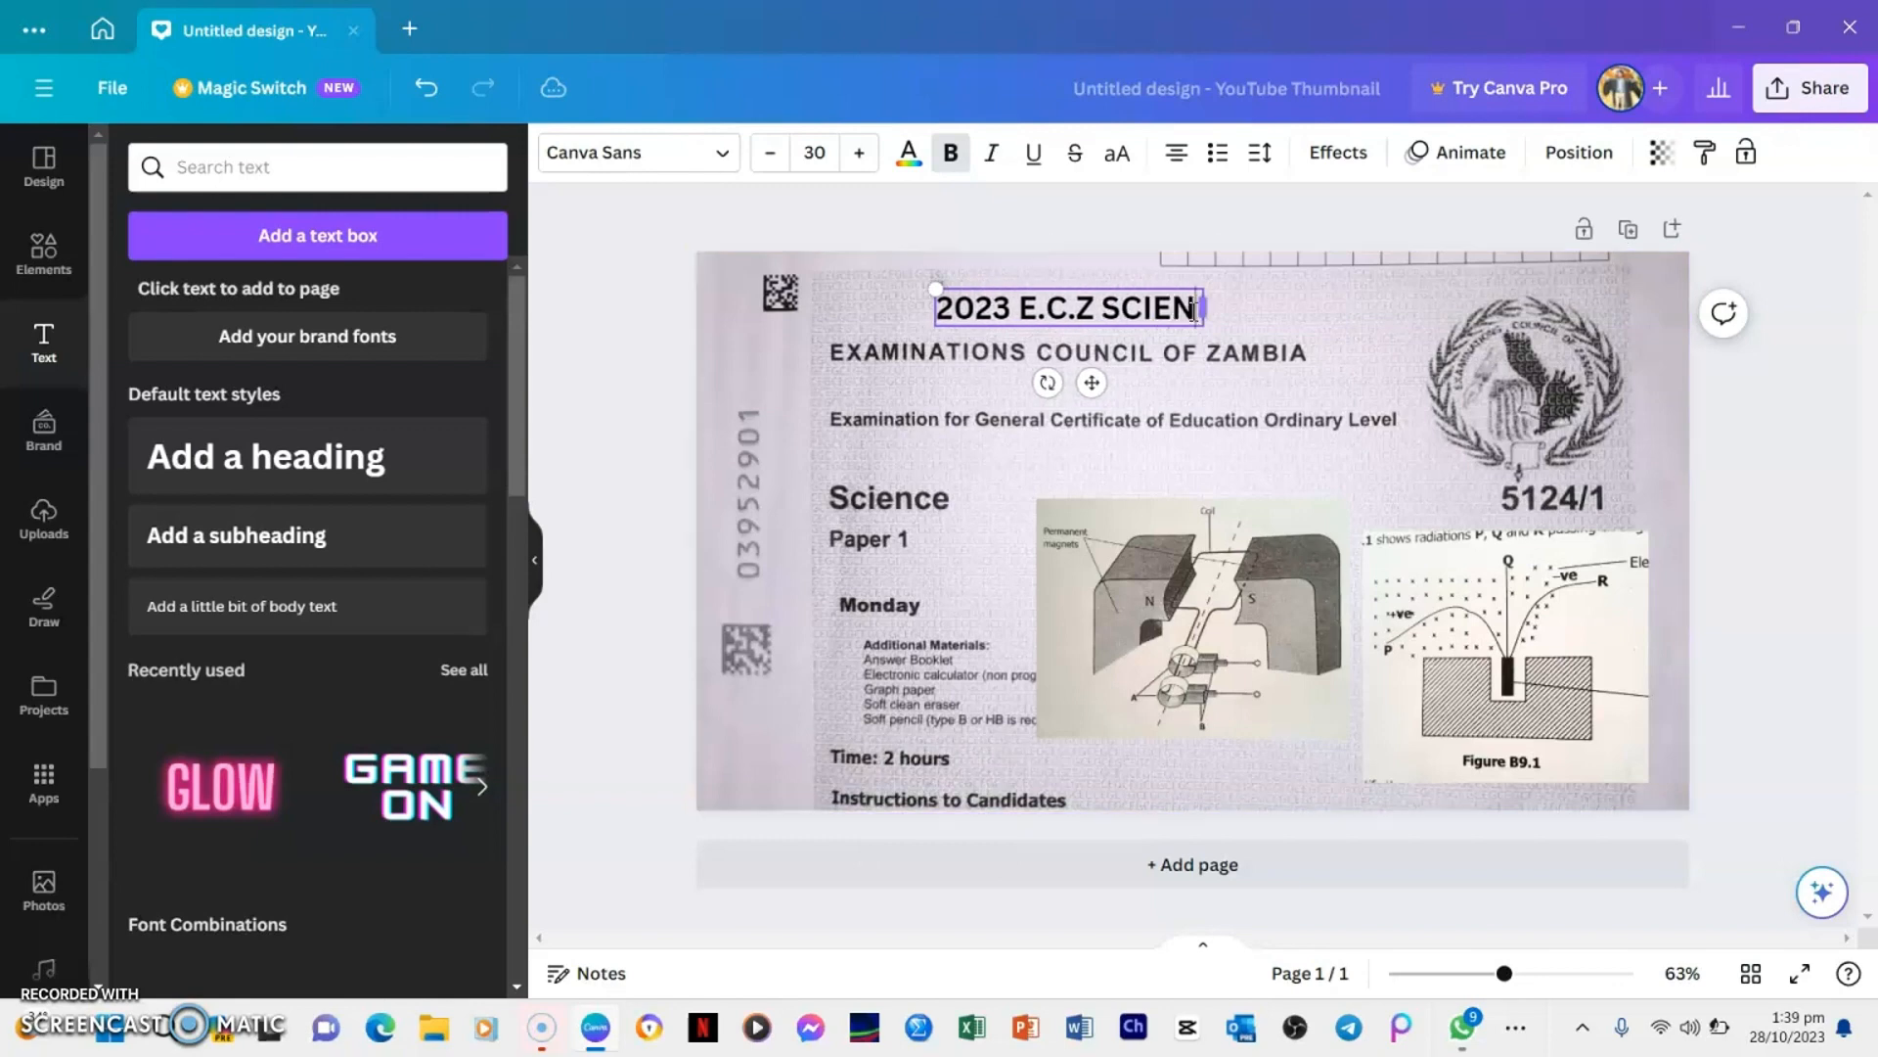
type("CE PAPER")
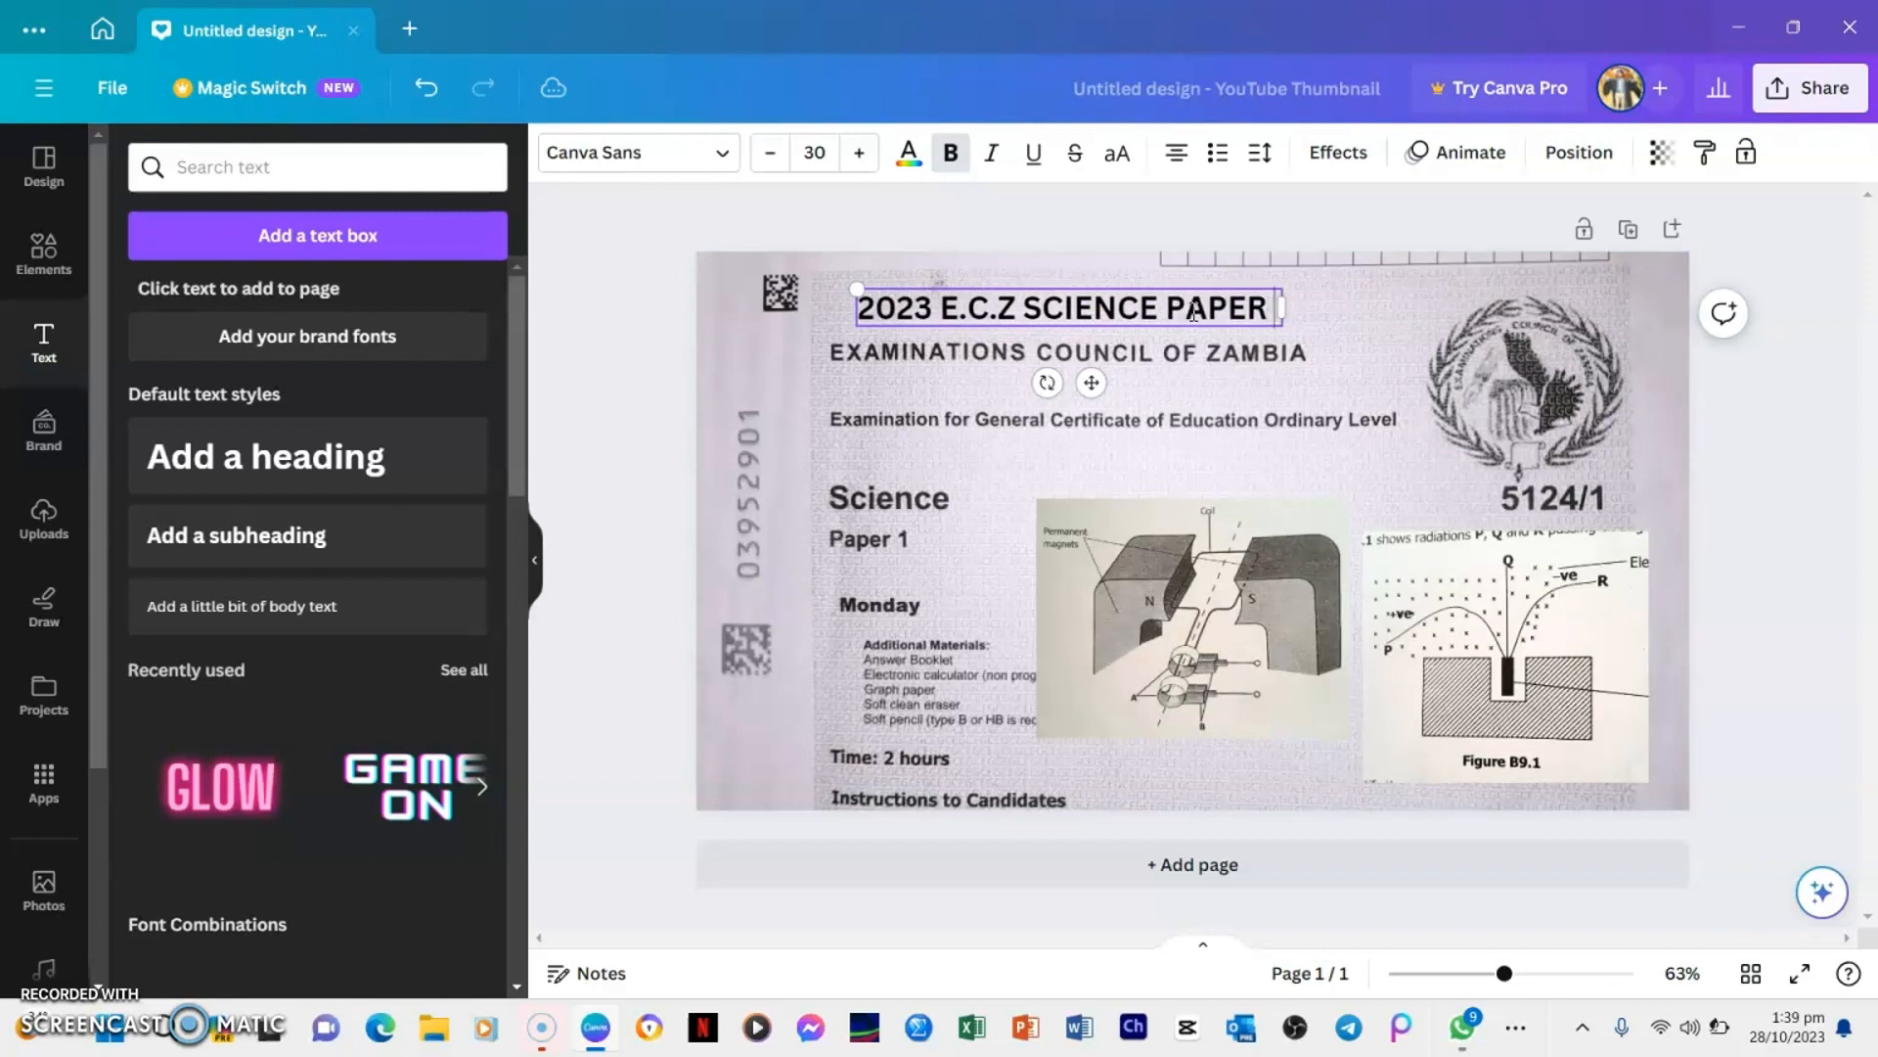
type(" 1")
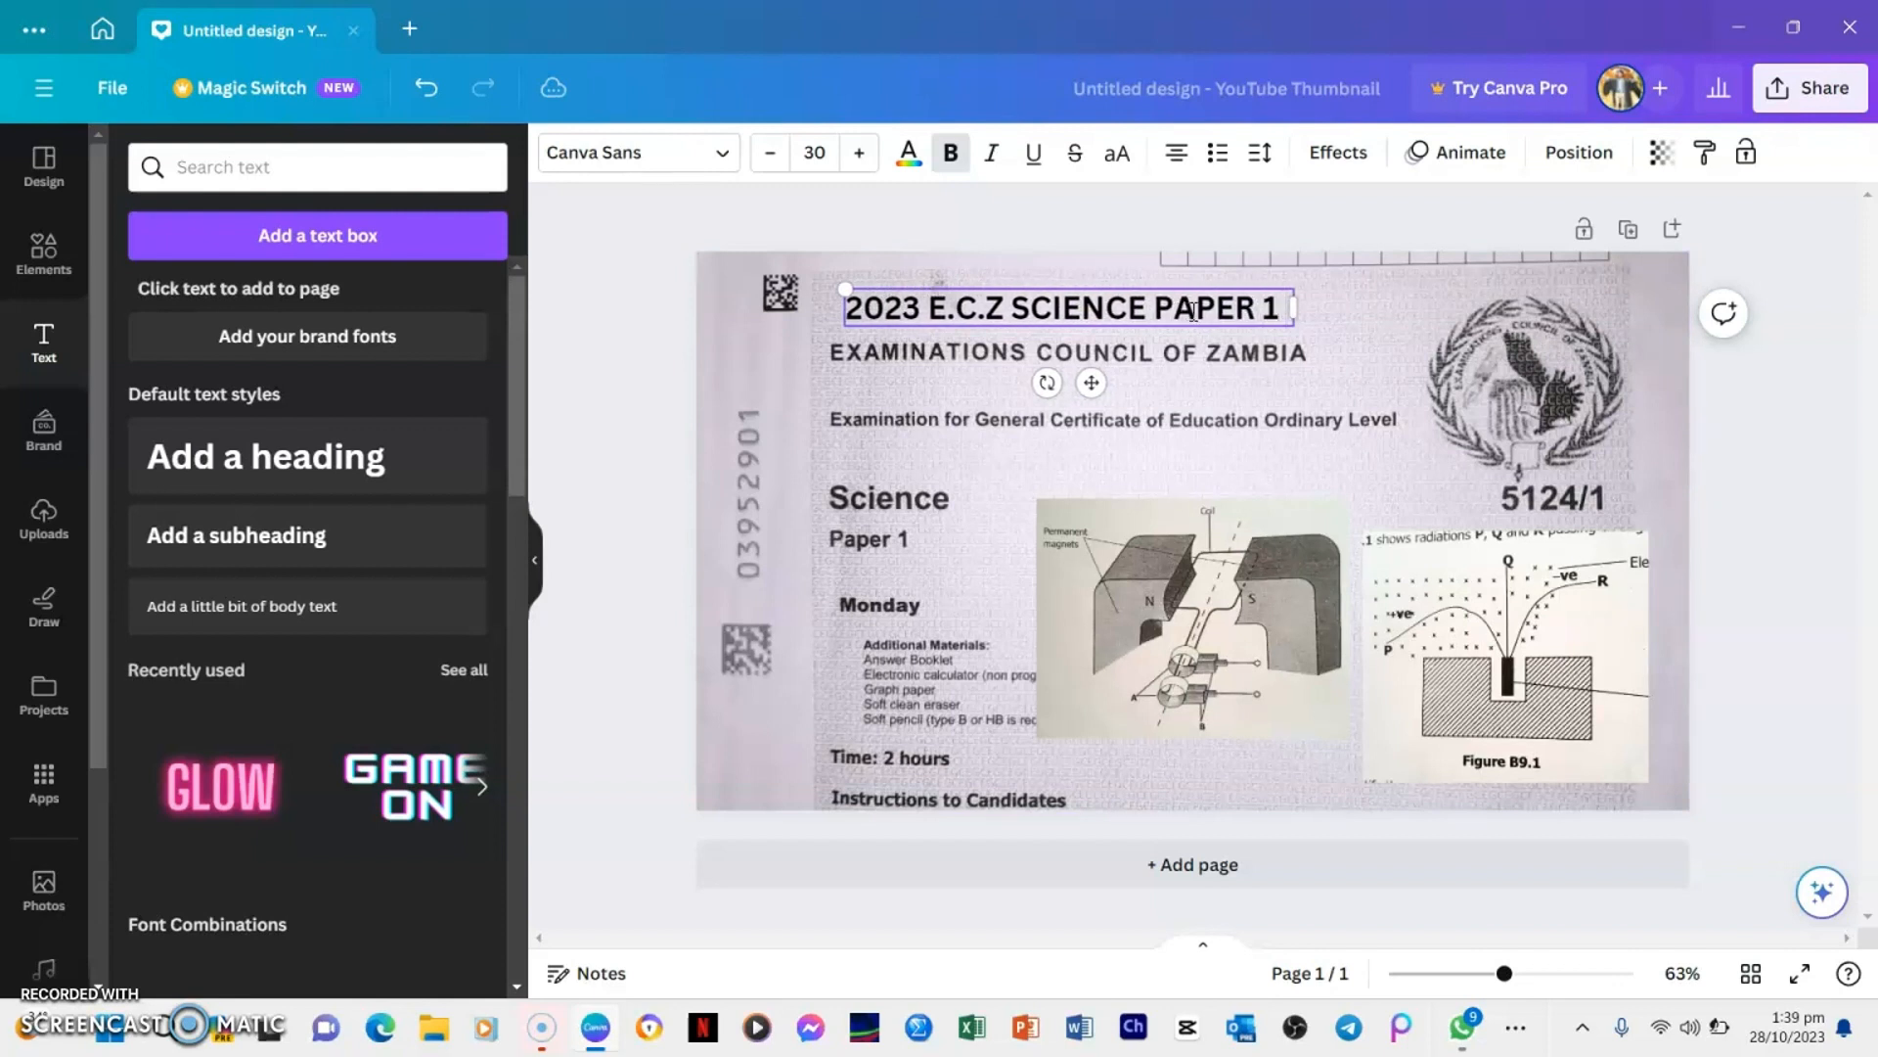
type(" G")
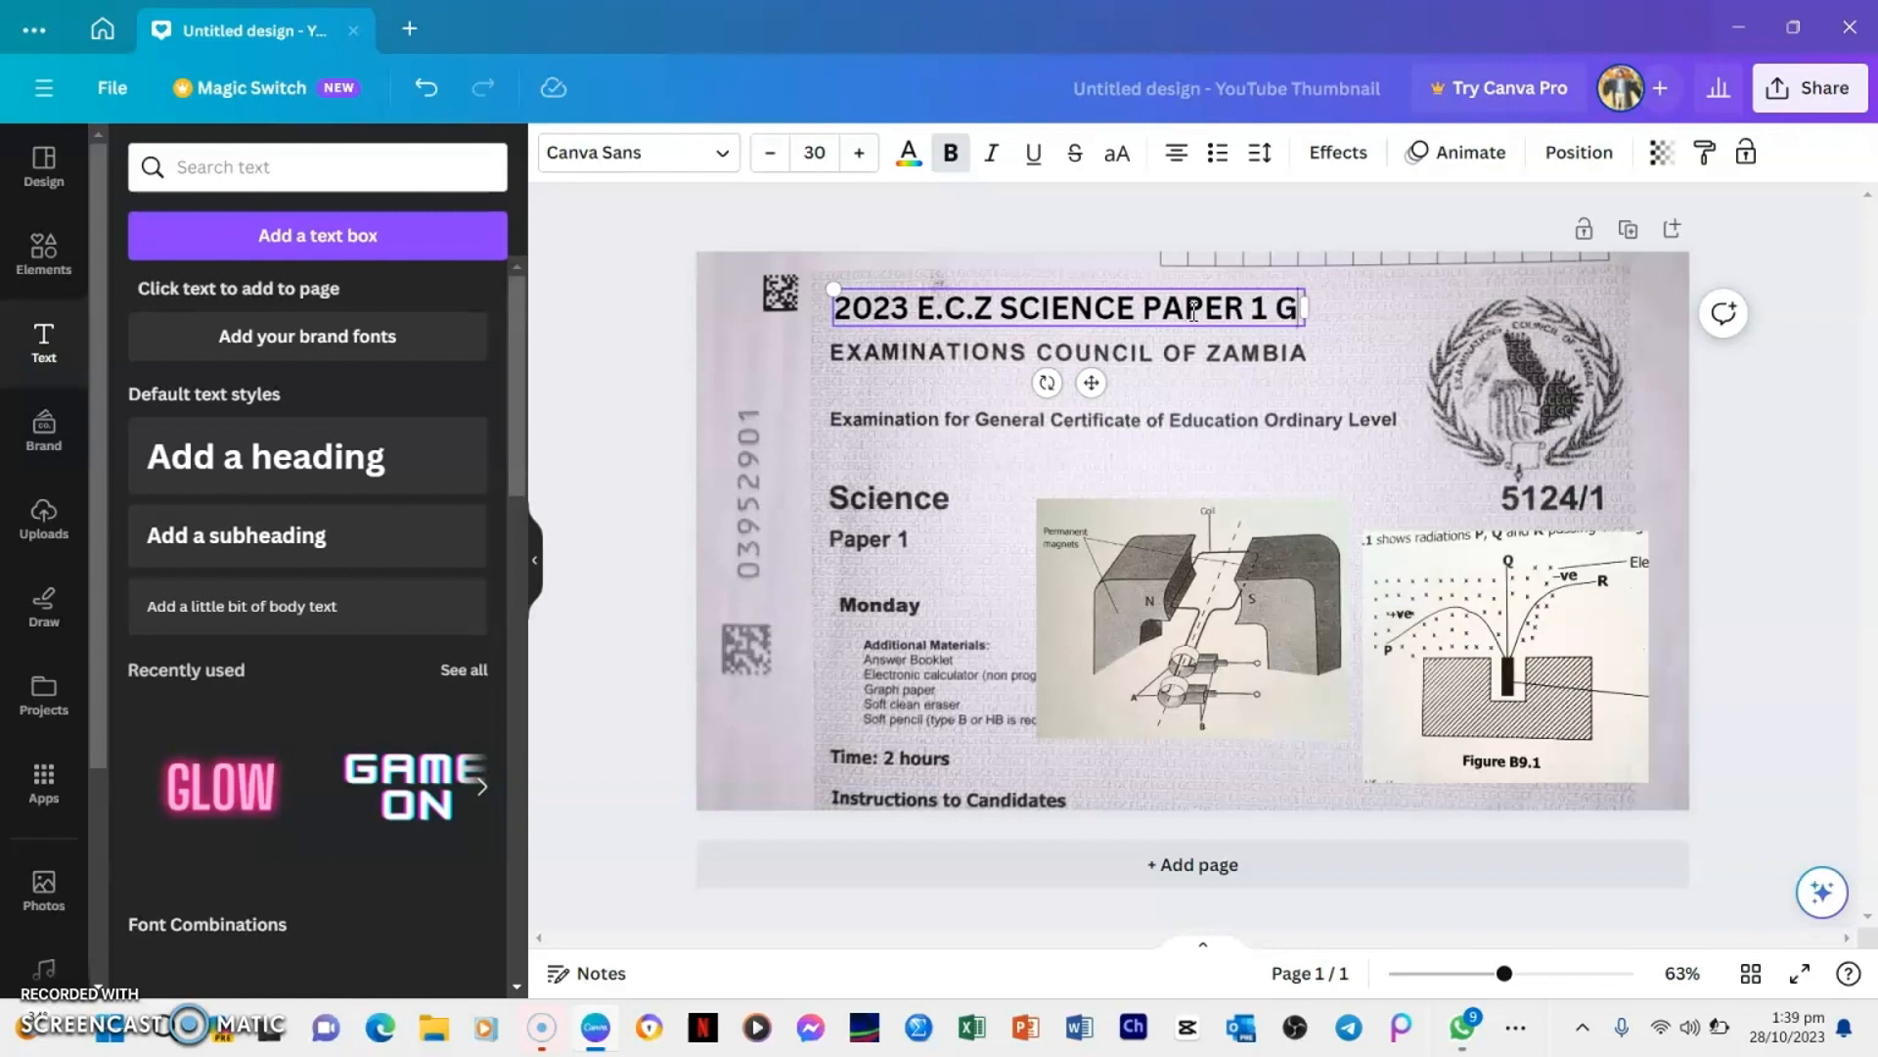
type(".C.E")
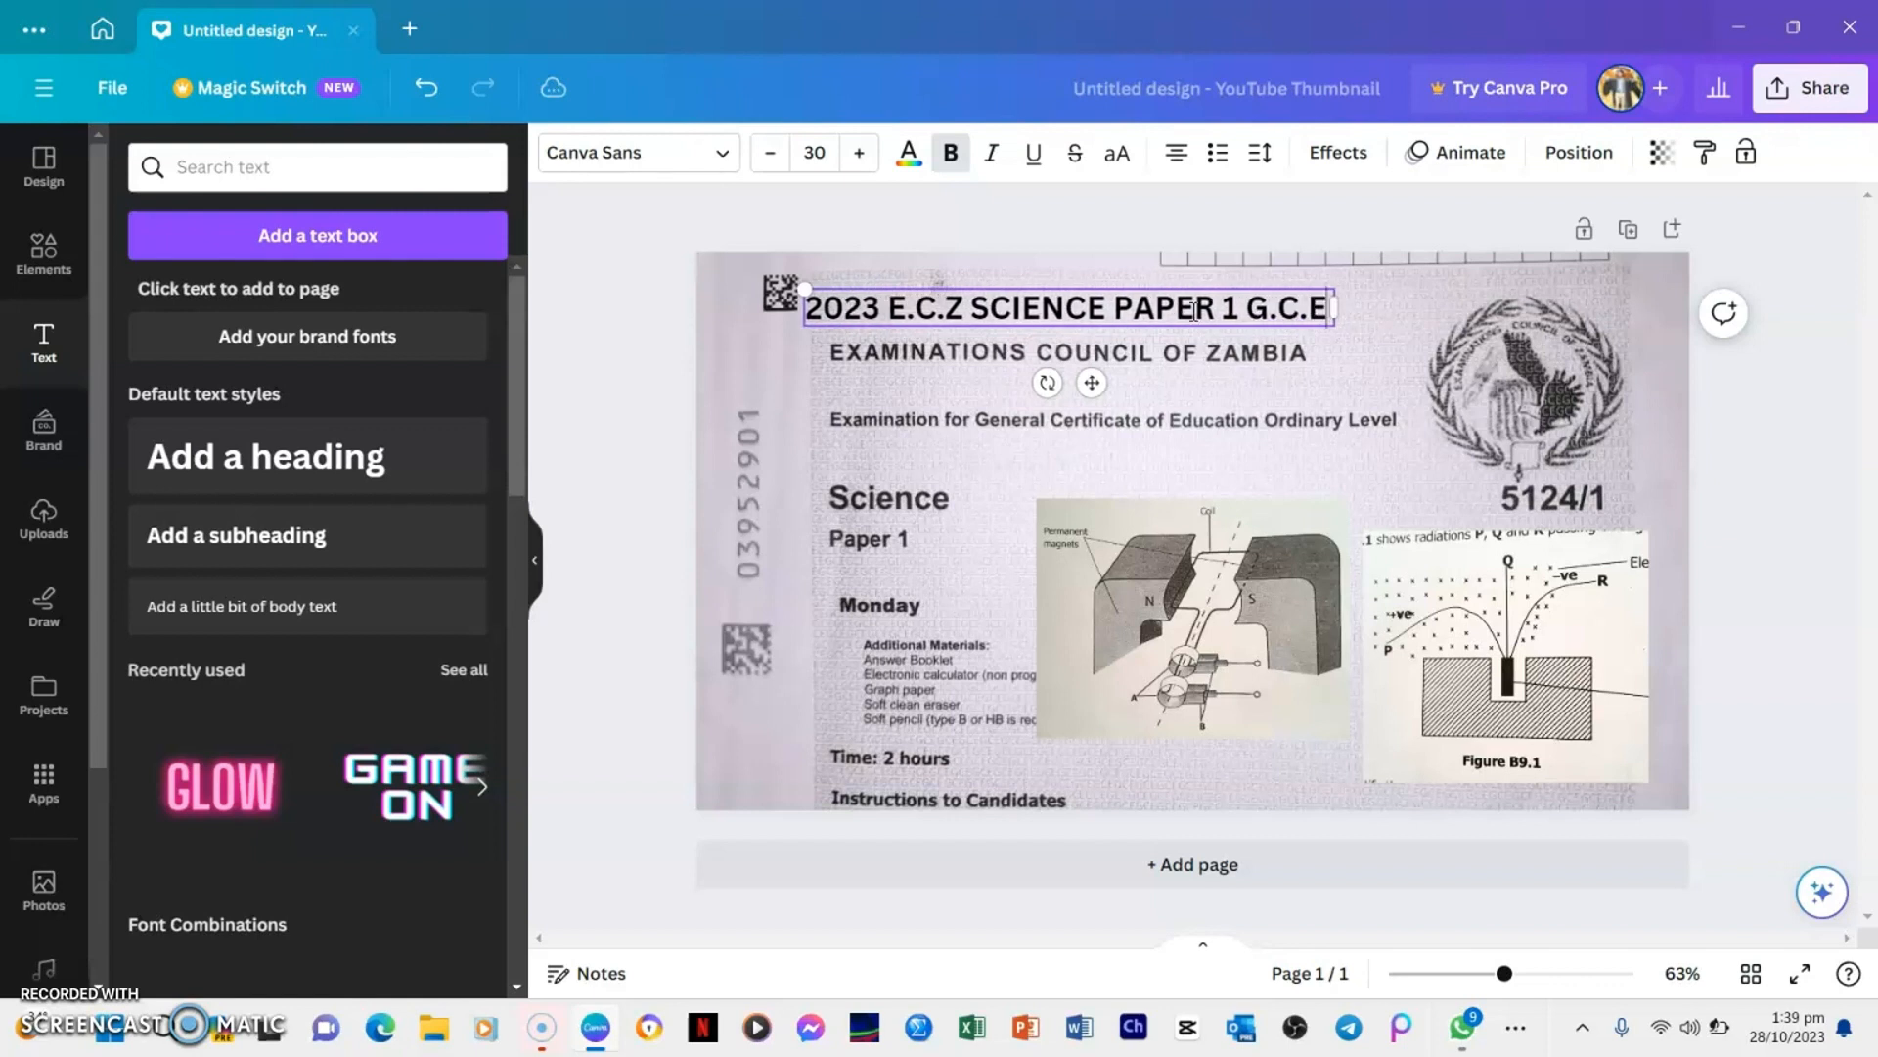
Colour the whole title text red and set its font to Sports World
left_click_drag(1330, 309, 814, 309)
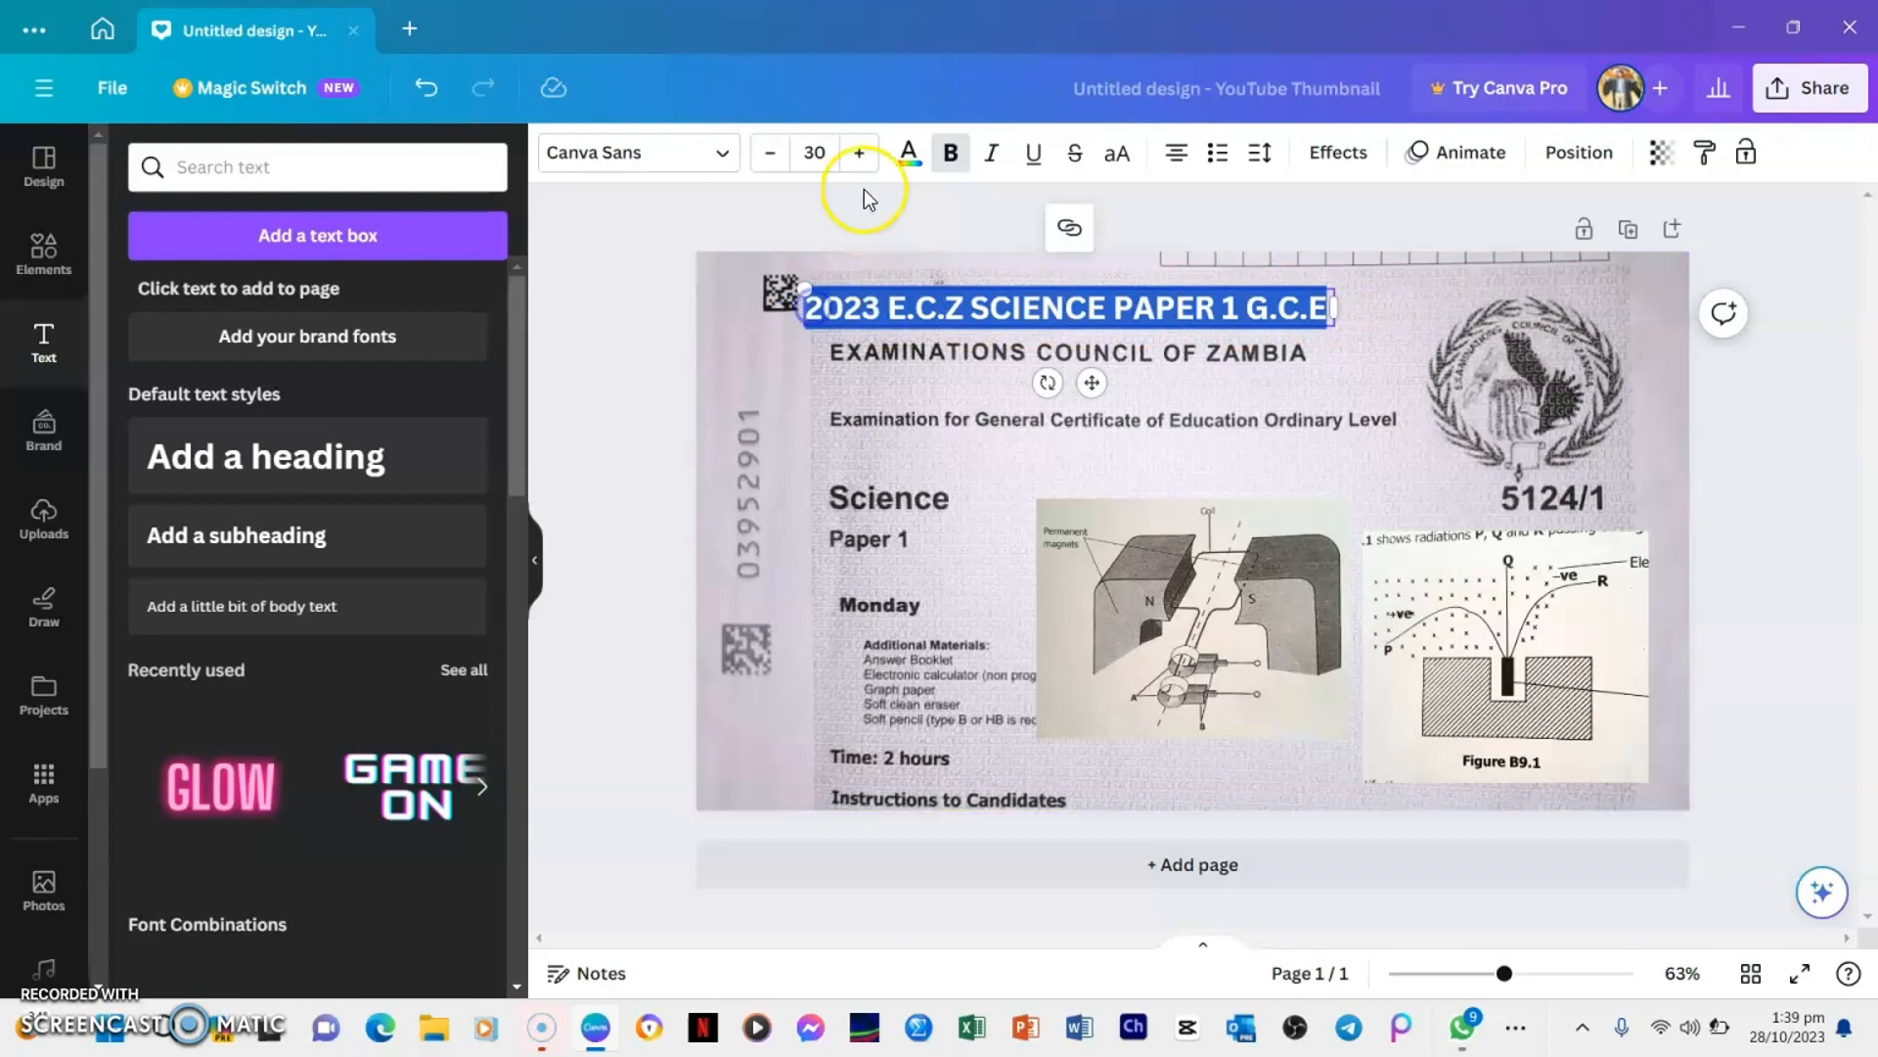
left_click(910, 165)
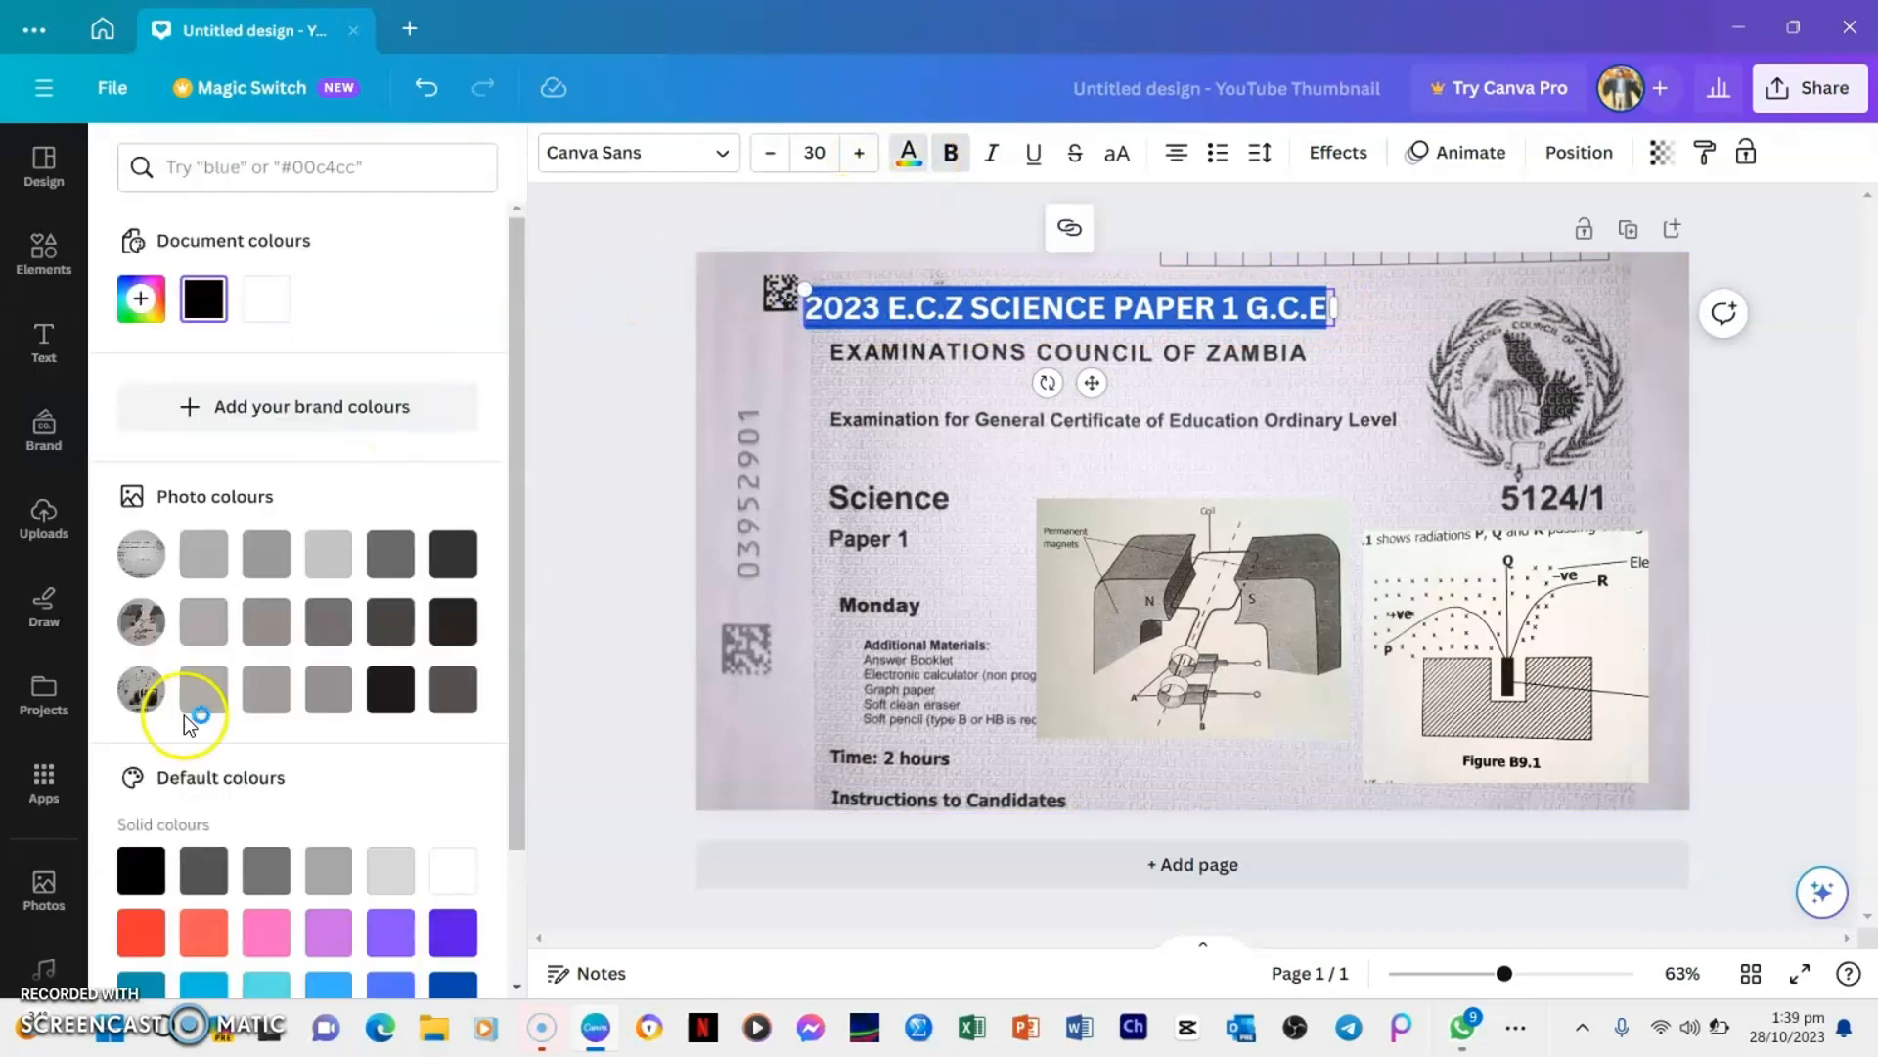
left_click(134, 934)
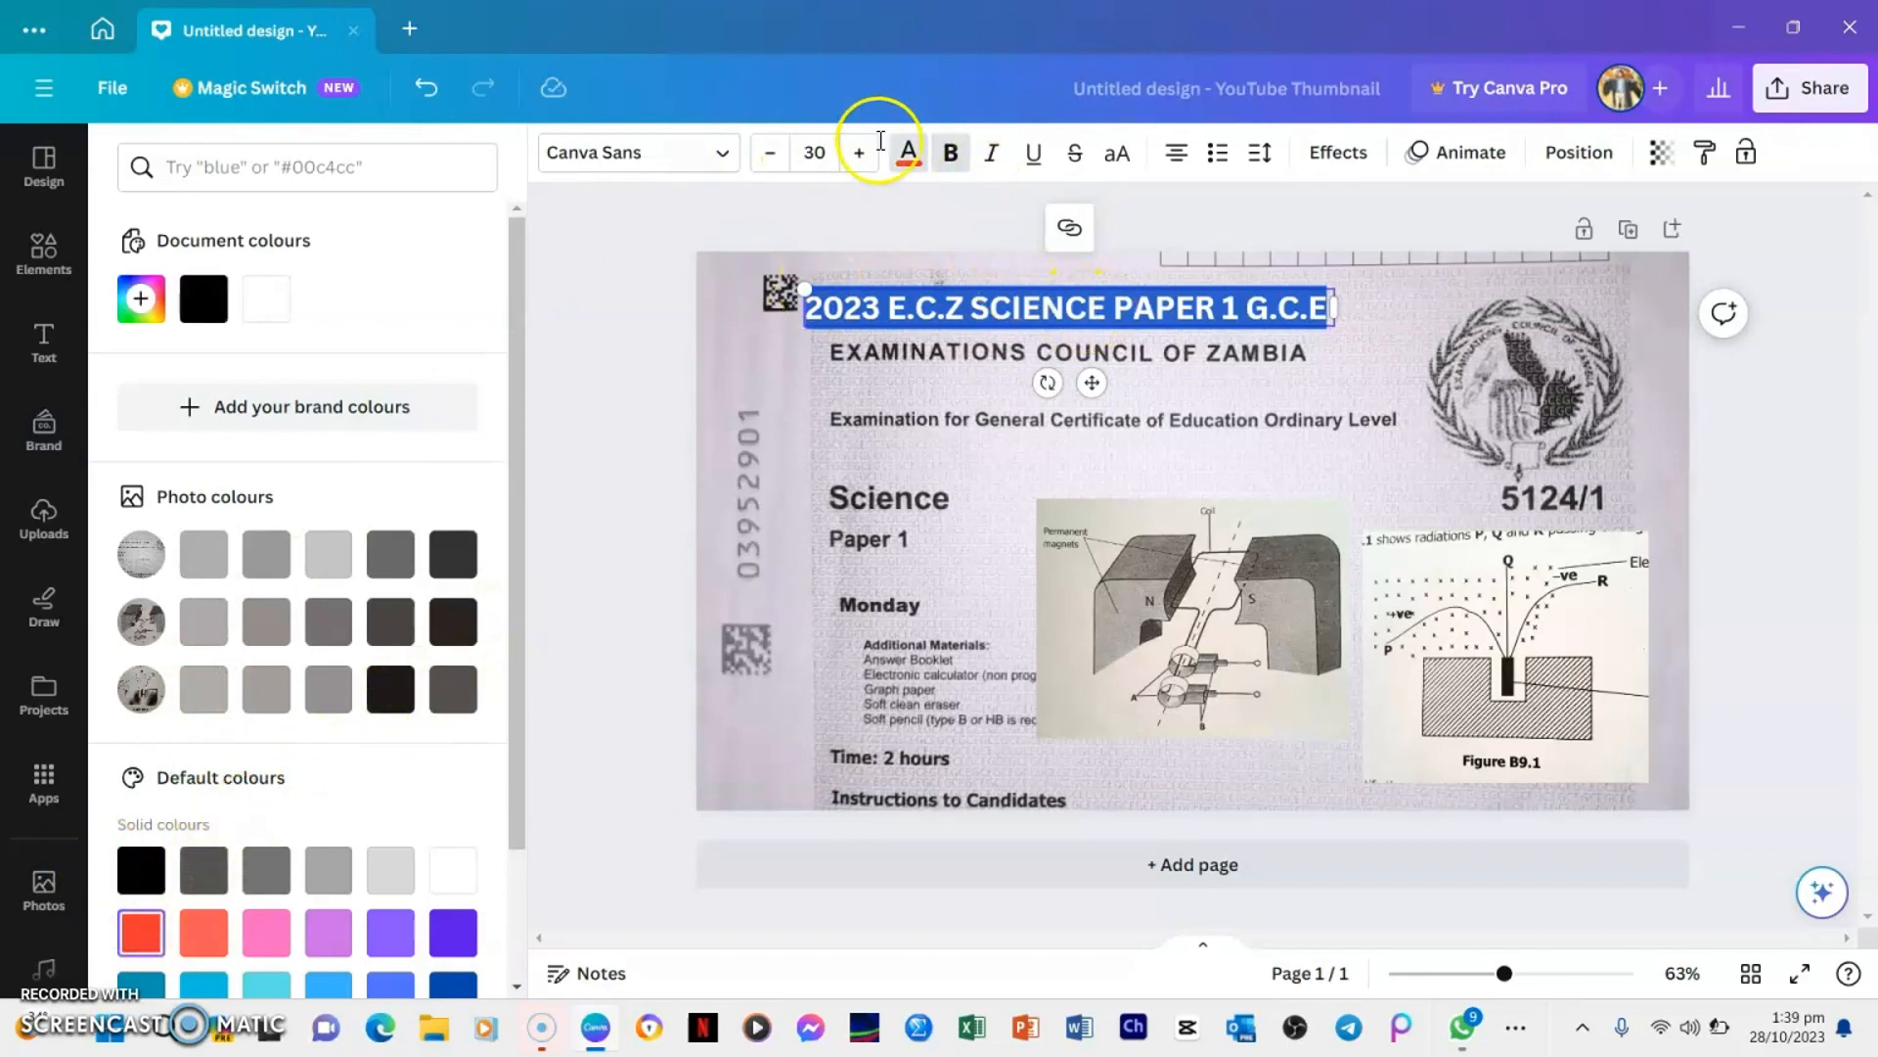
left_click(691, 161)
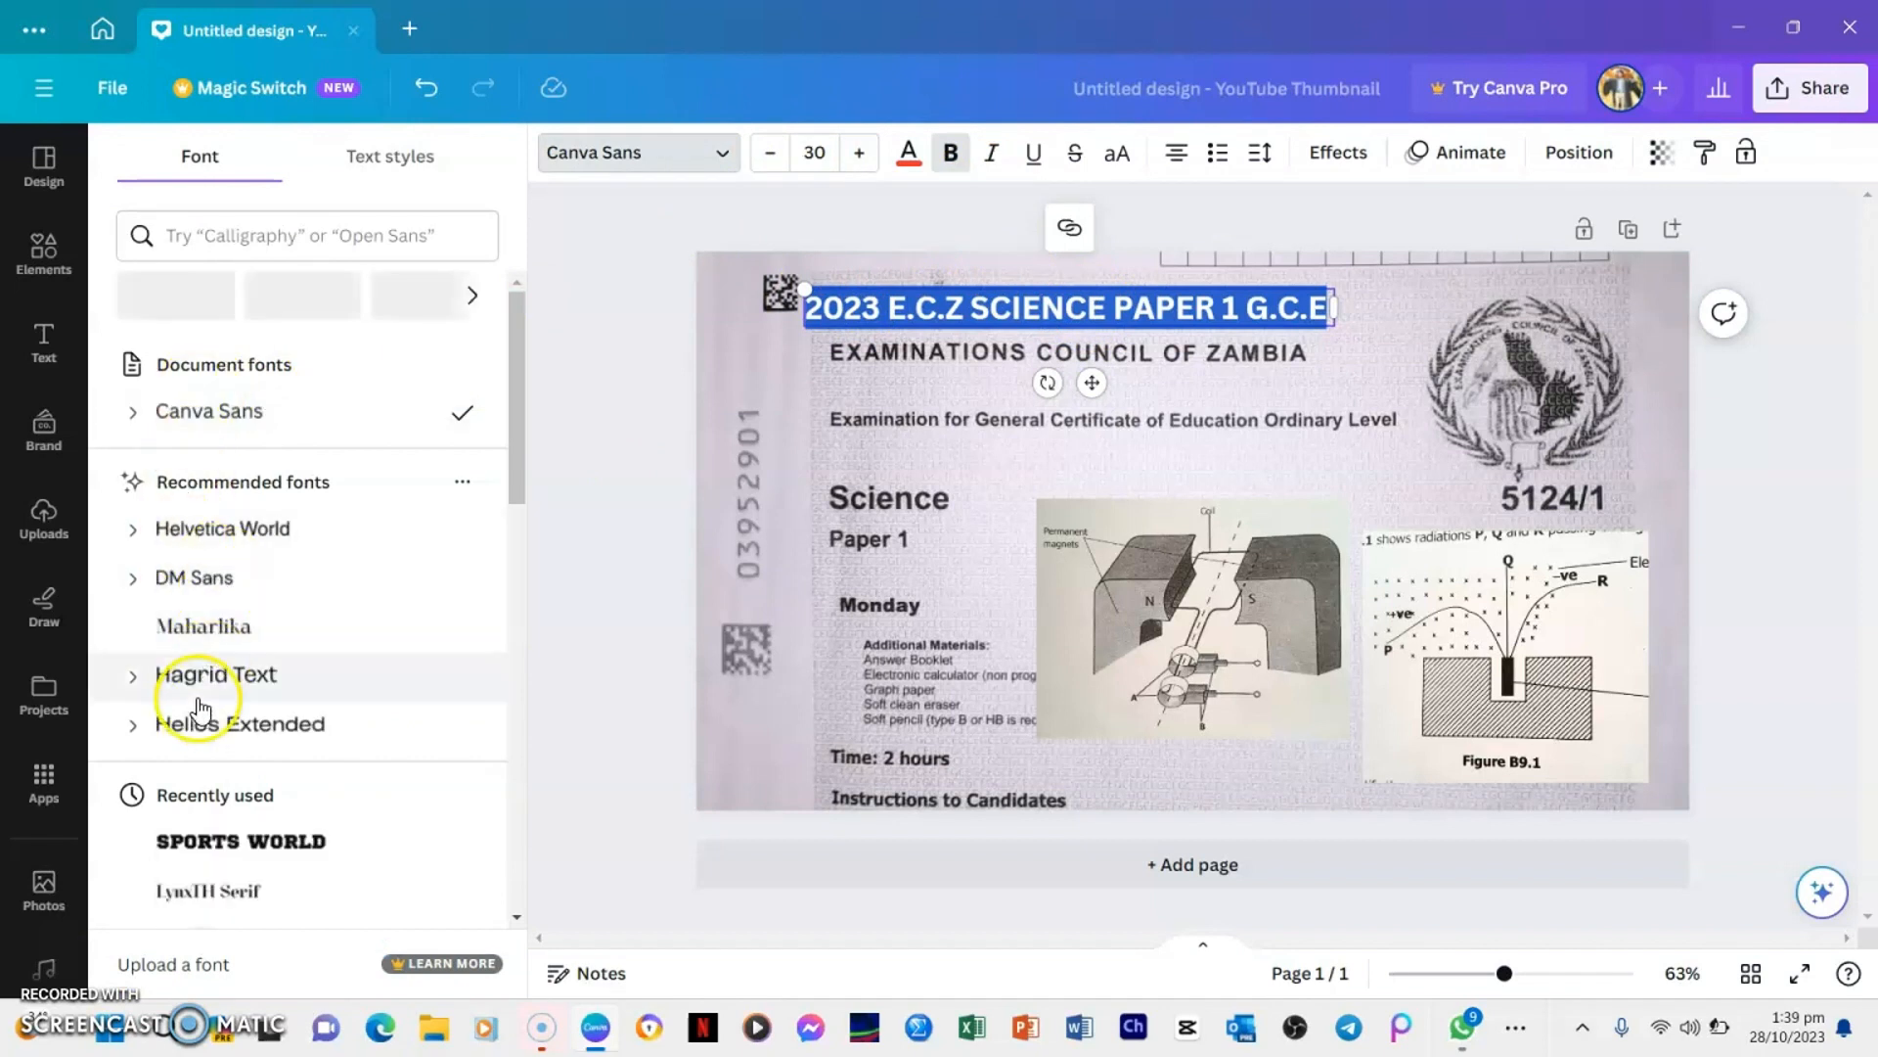
left_click(229, 839)
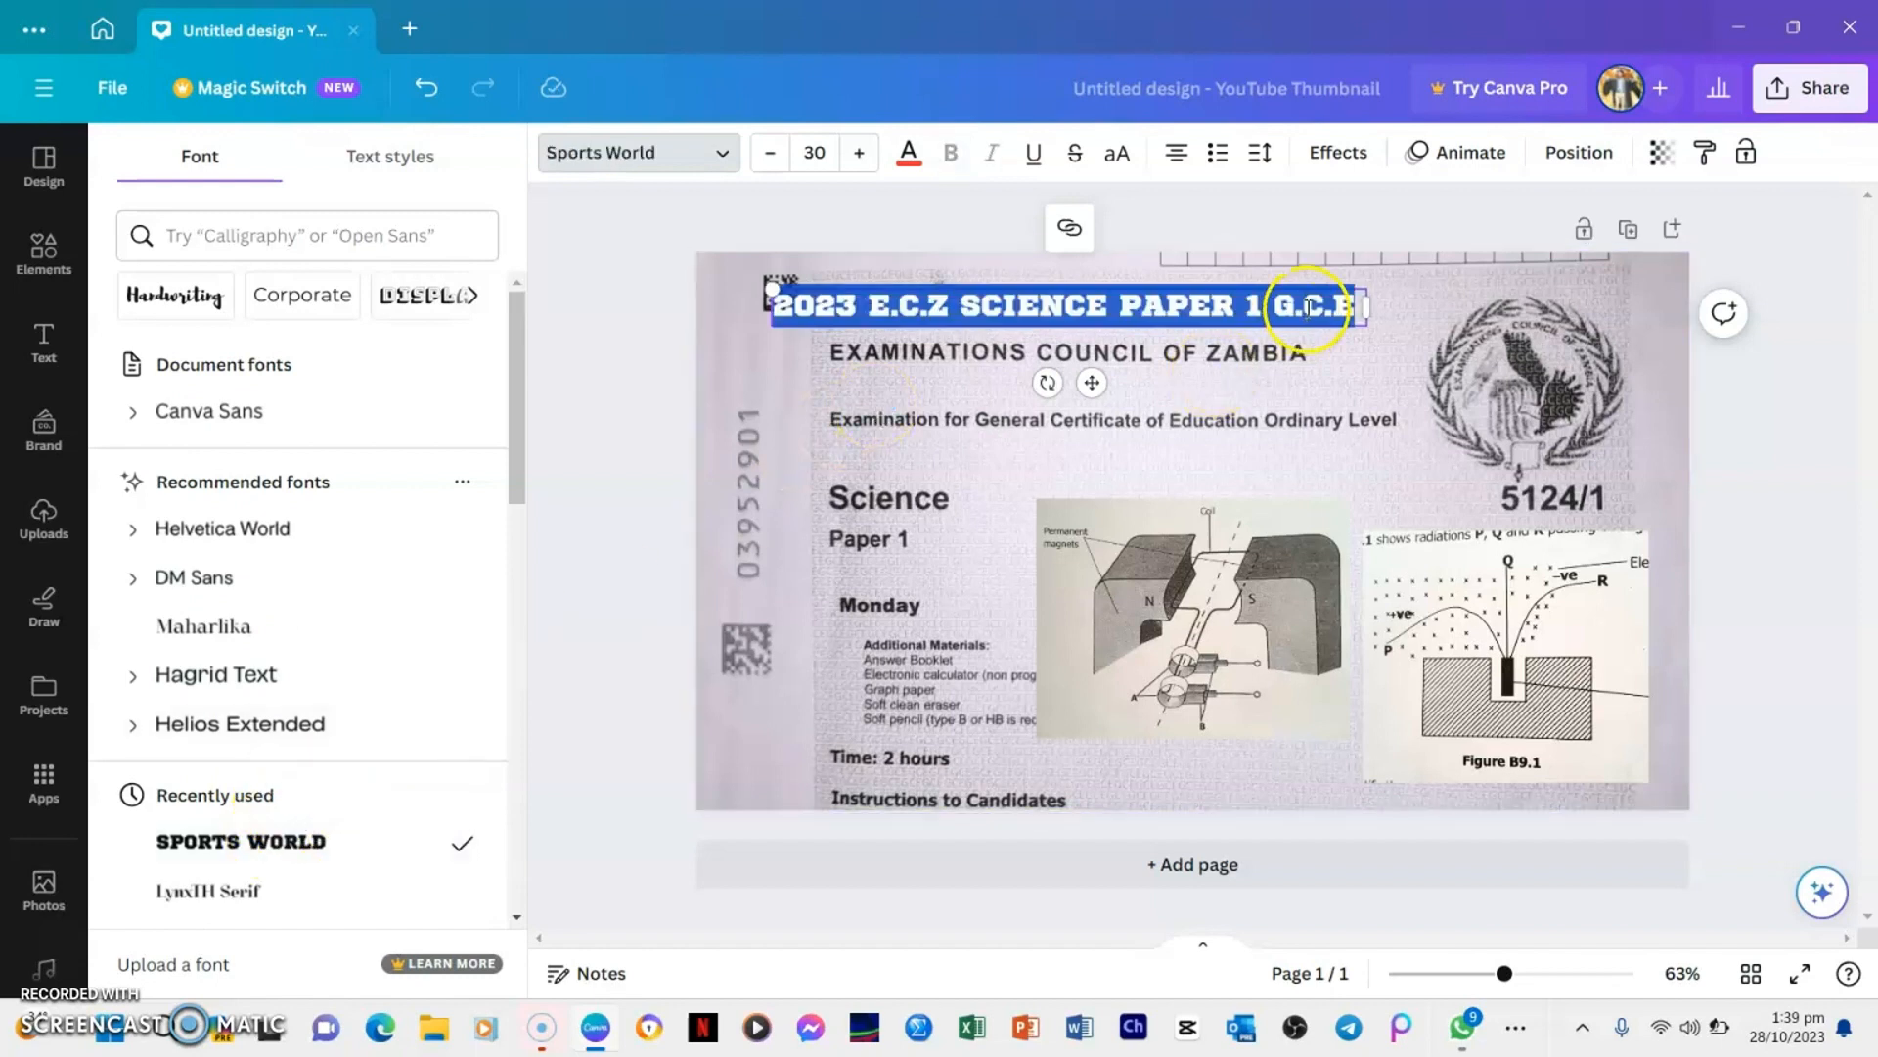
Enlarge the title to font size 40 in a widened text box and move it up near the page's upper edge
left_click_drag(1368, 301, 1632, 305)
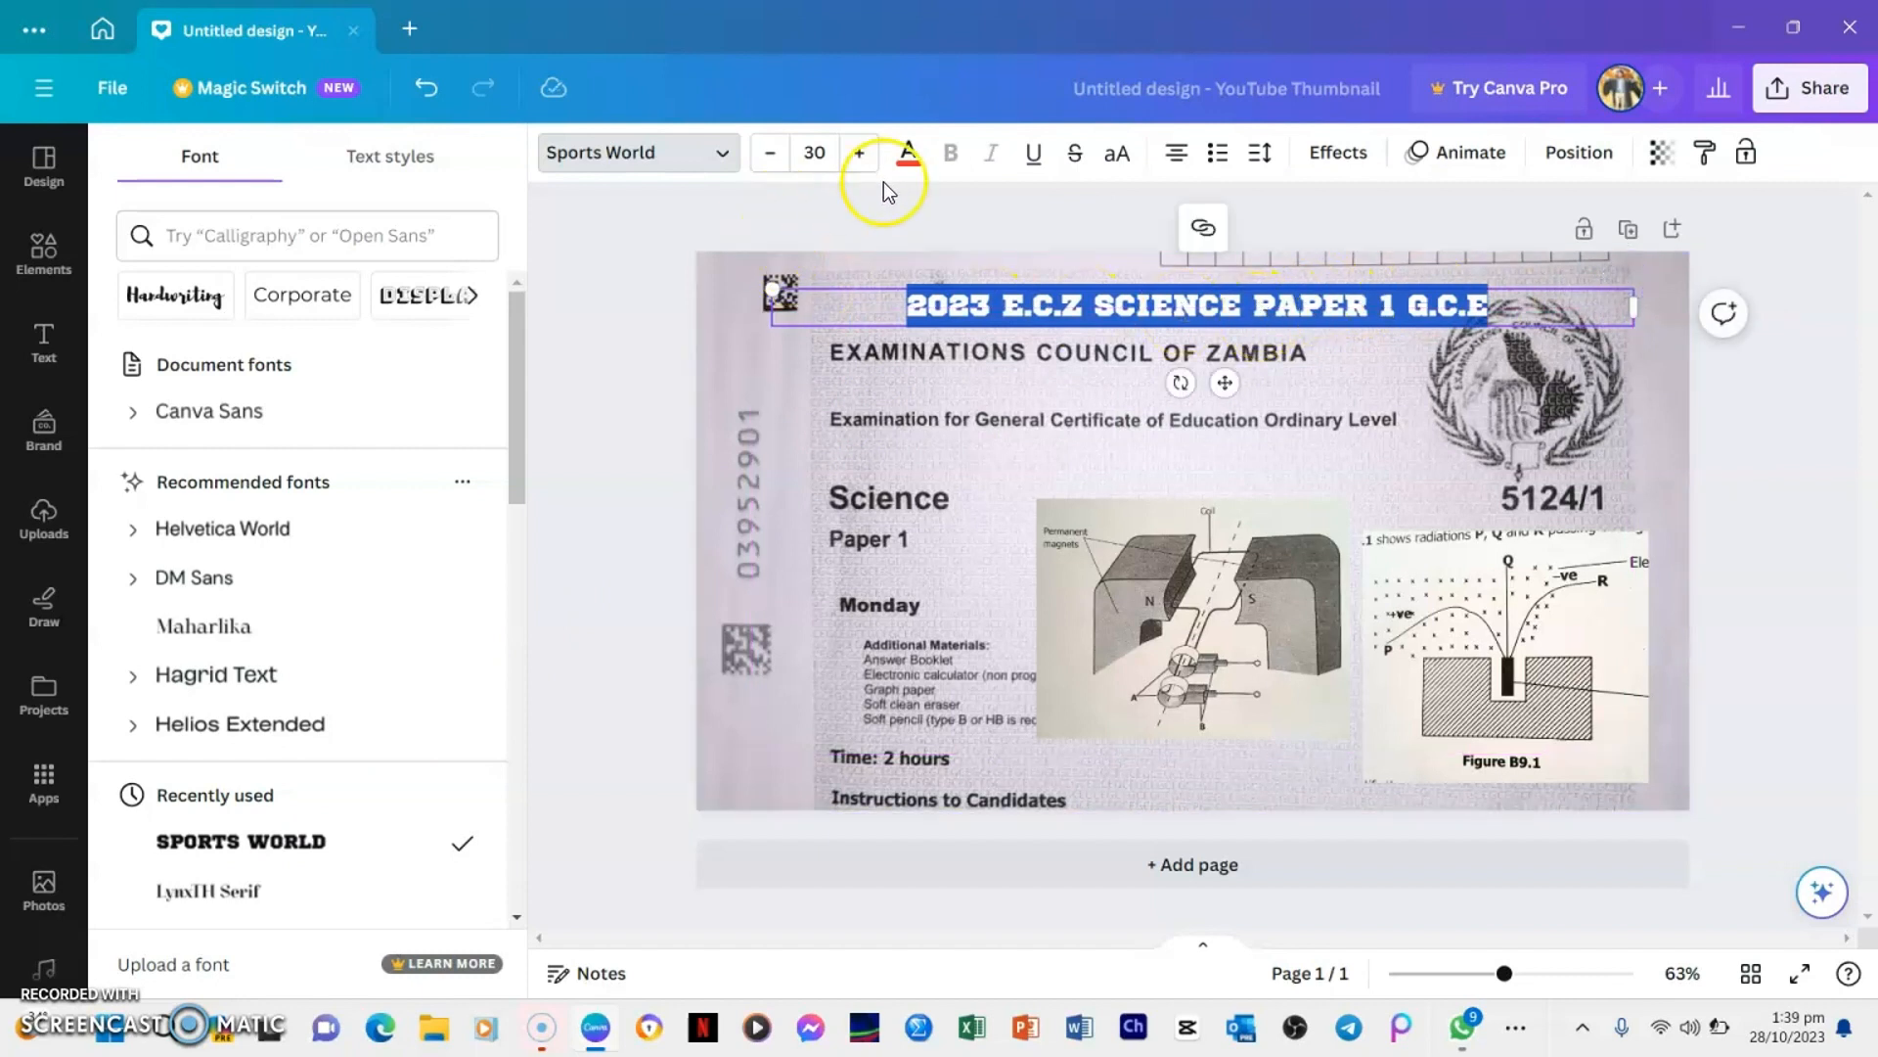
left_click(859, 153)
left_click(859, 154)
left_click(859, 153)
left_click(859, 154)
left_click(859, 153)
left_click(859, 153)
left_click(859, 153)
left_click(859, 153)
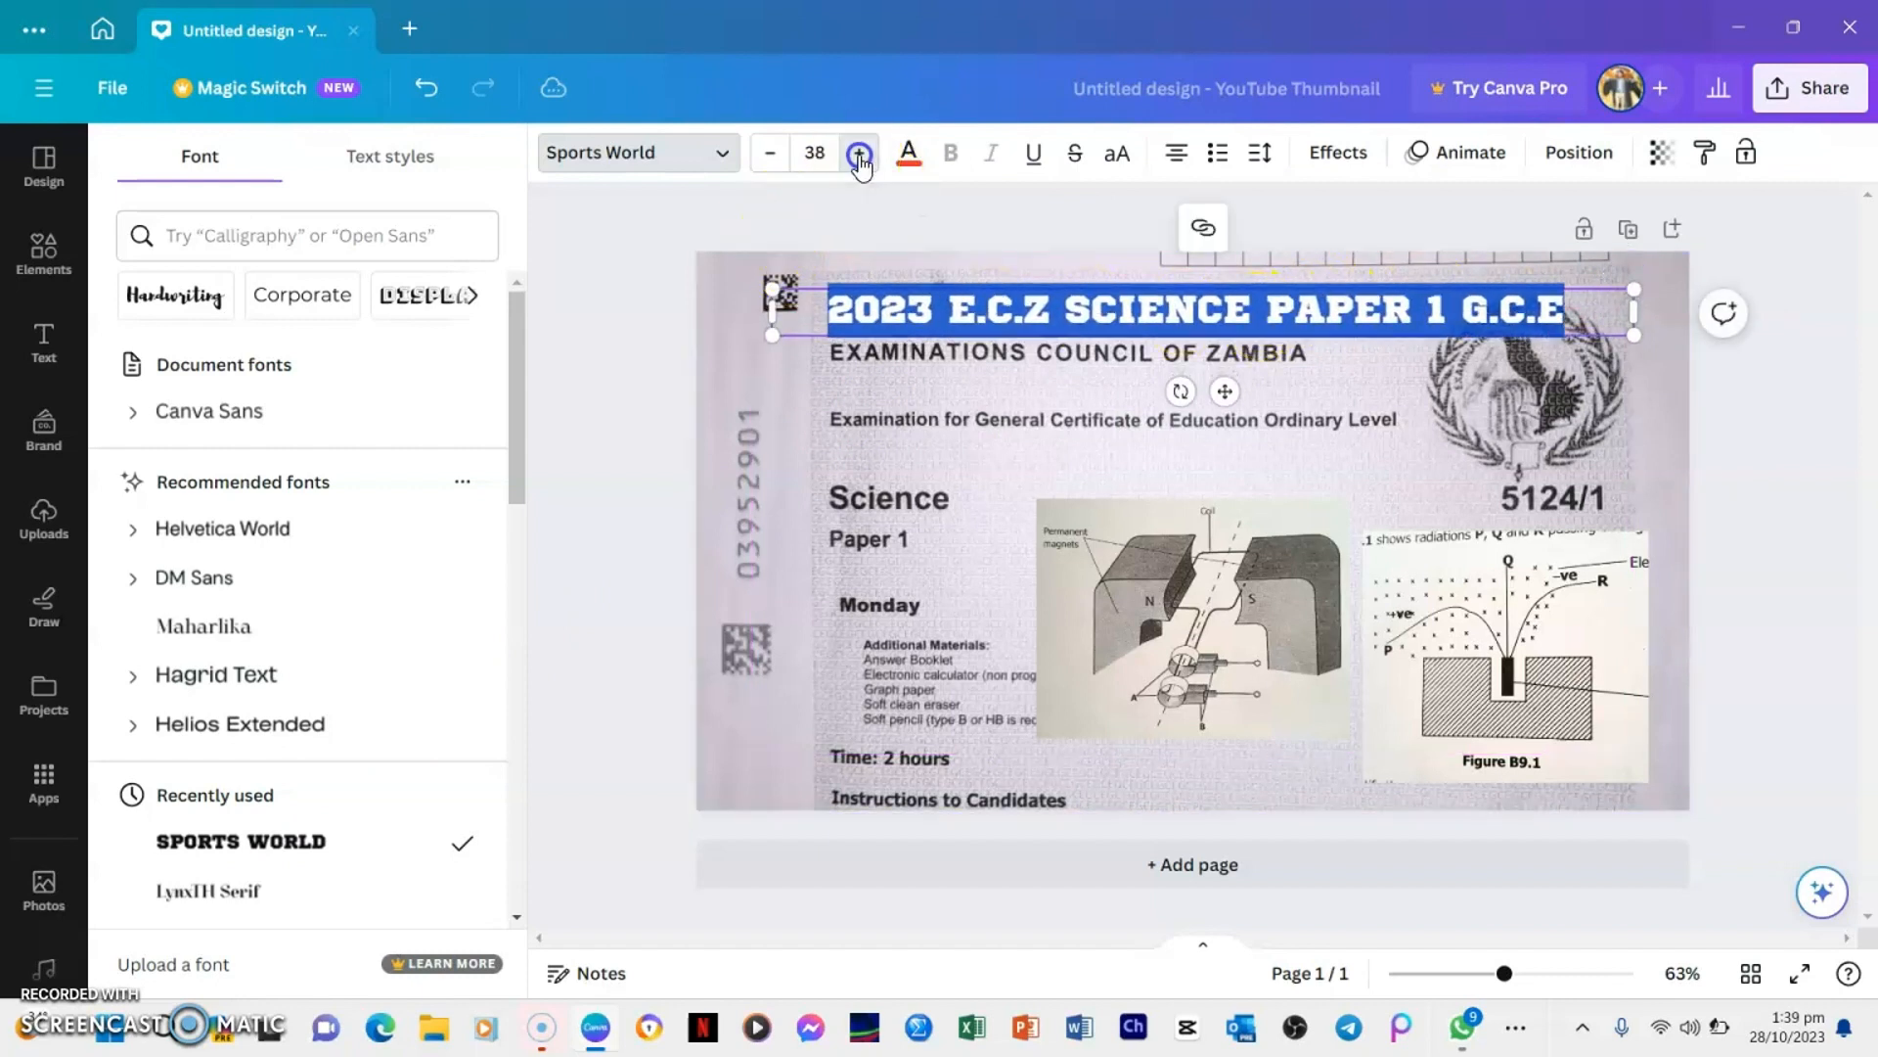
left_click(859, 153)
left_click(859, 154)
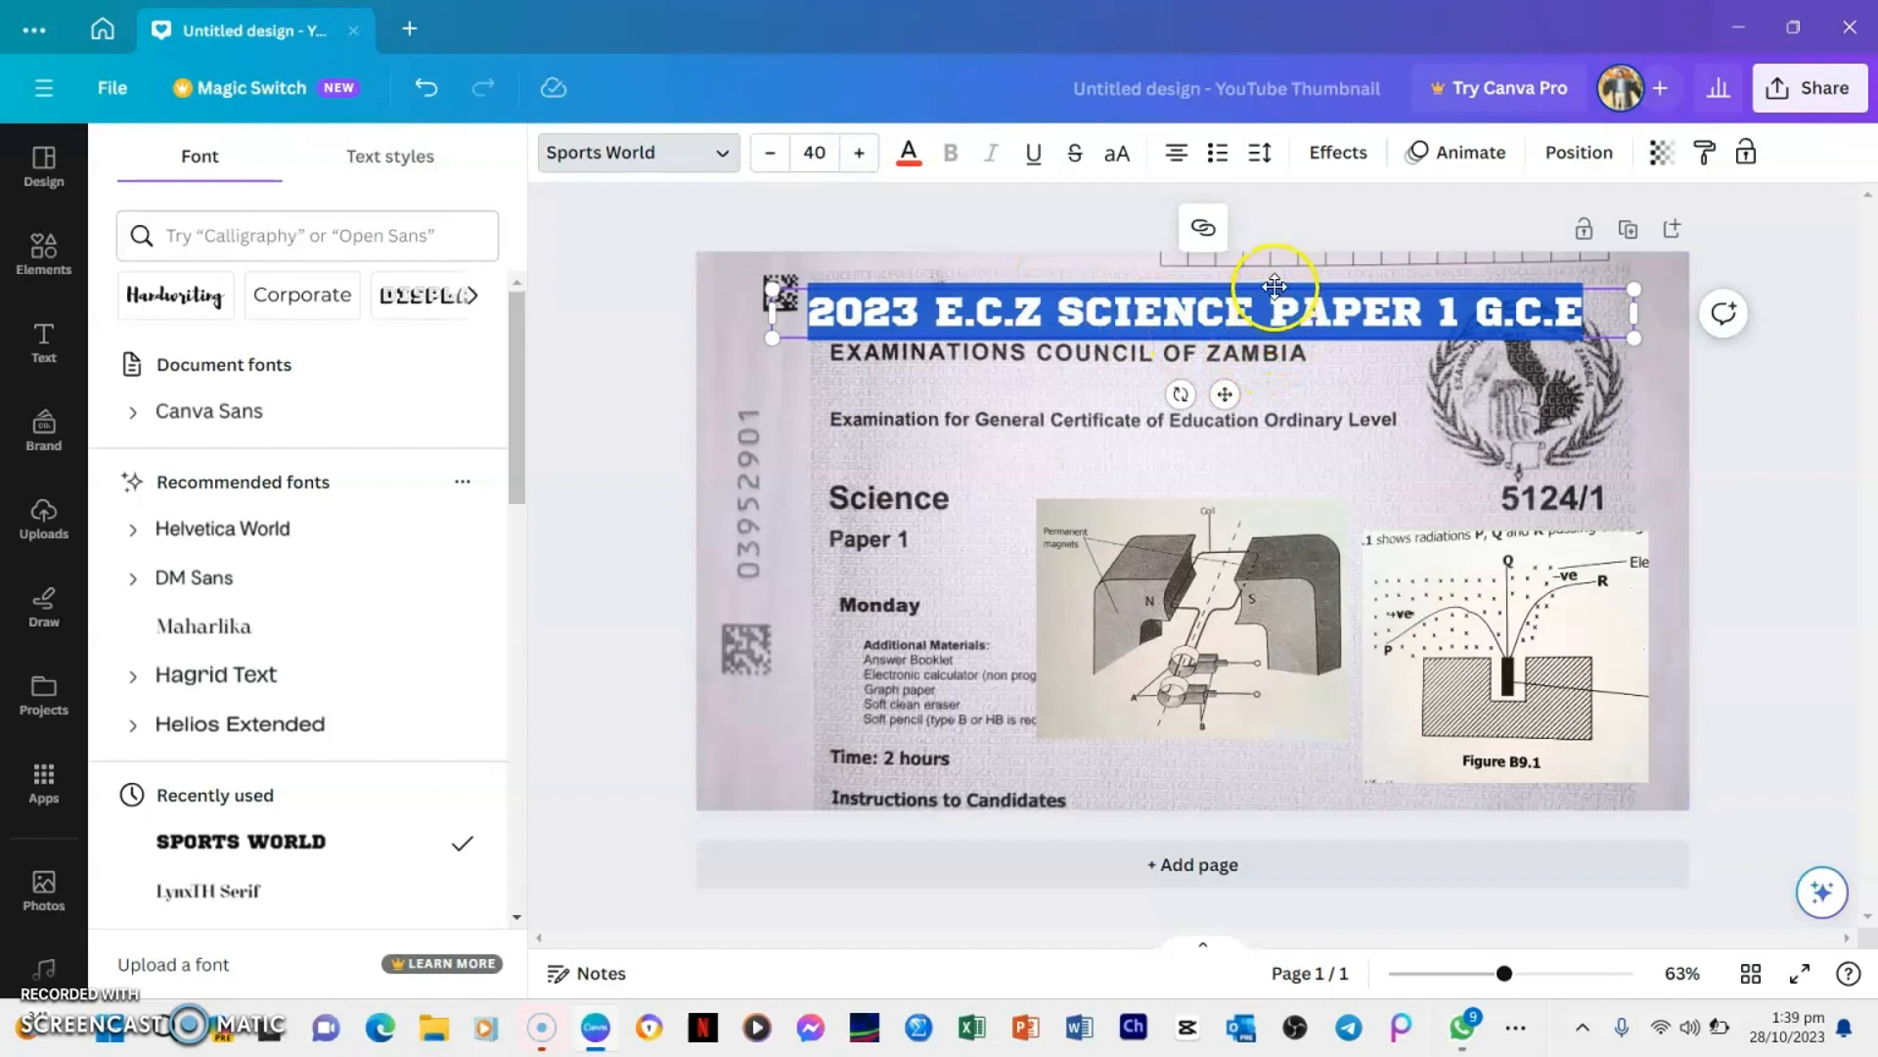
left_click_drag(1262, 299, 1274, 264)
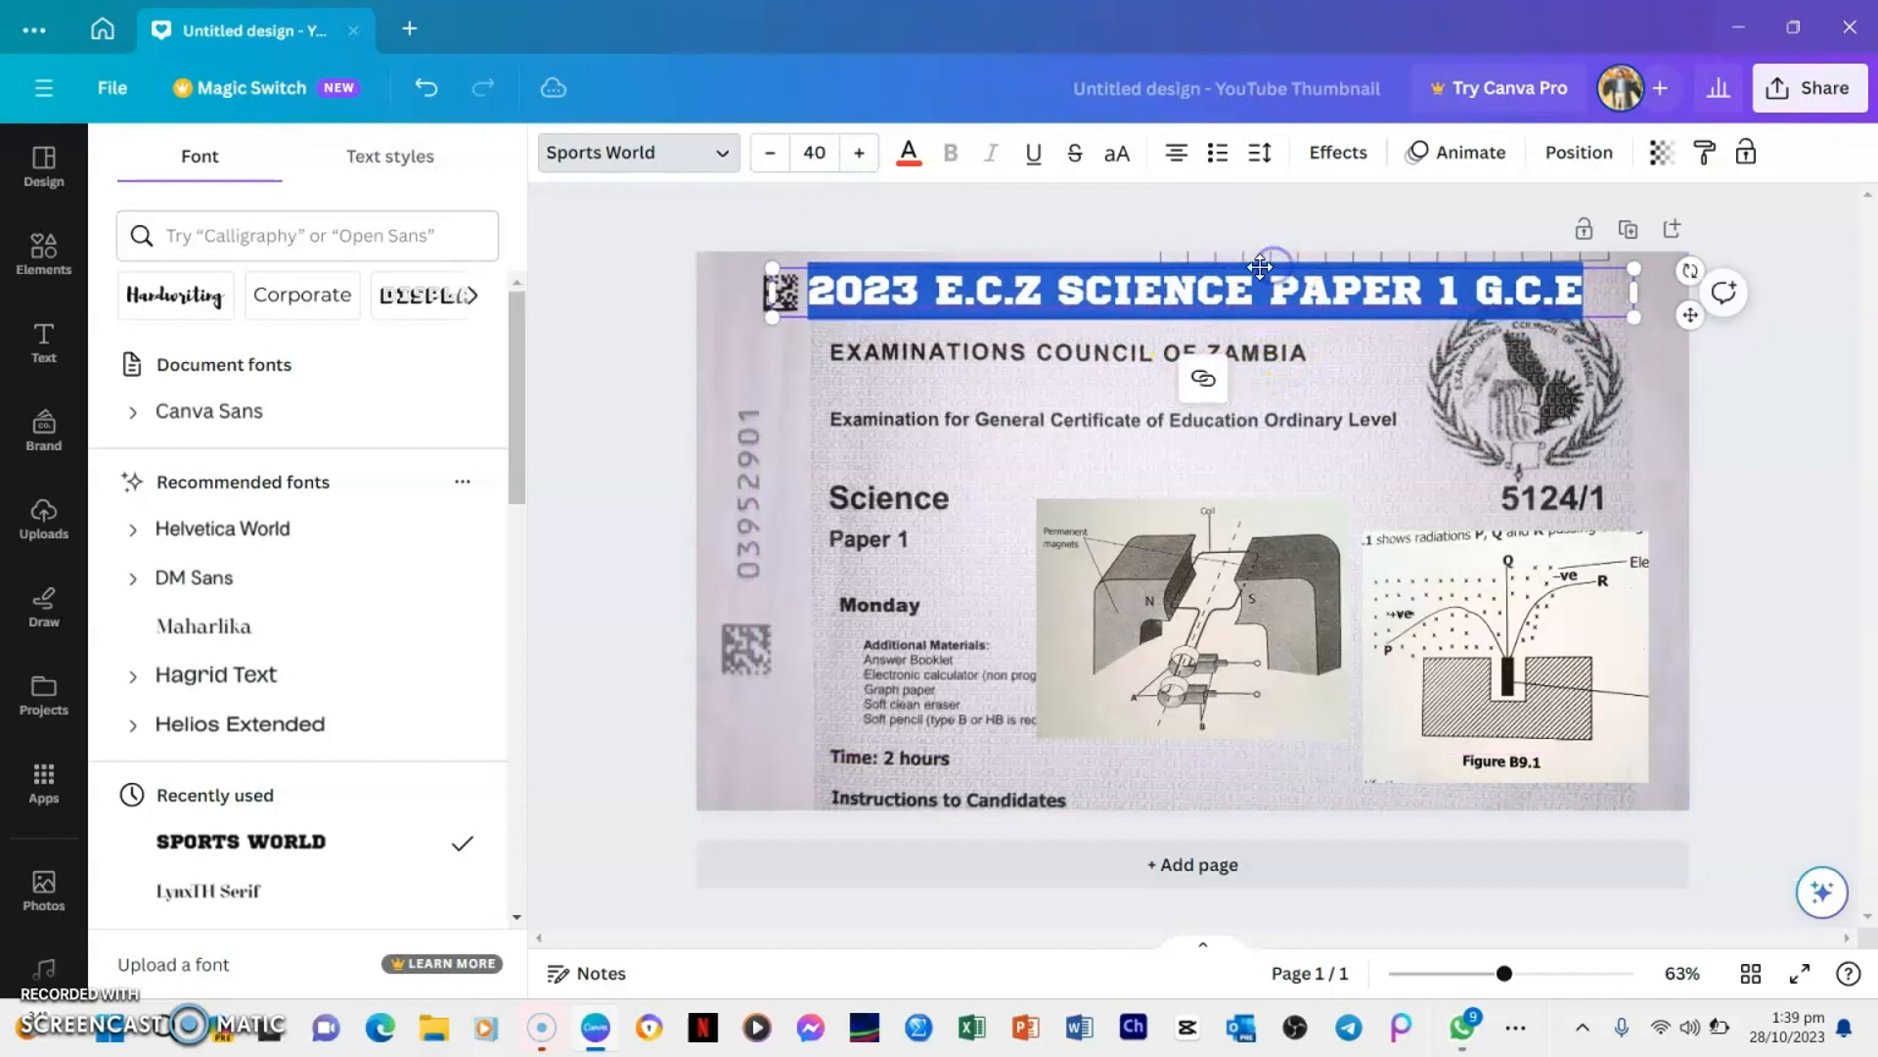
left_click(775, 362)
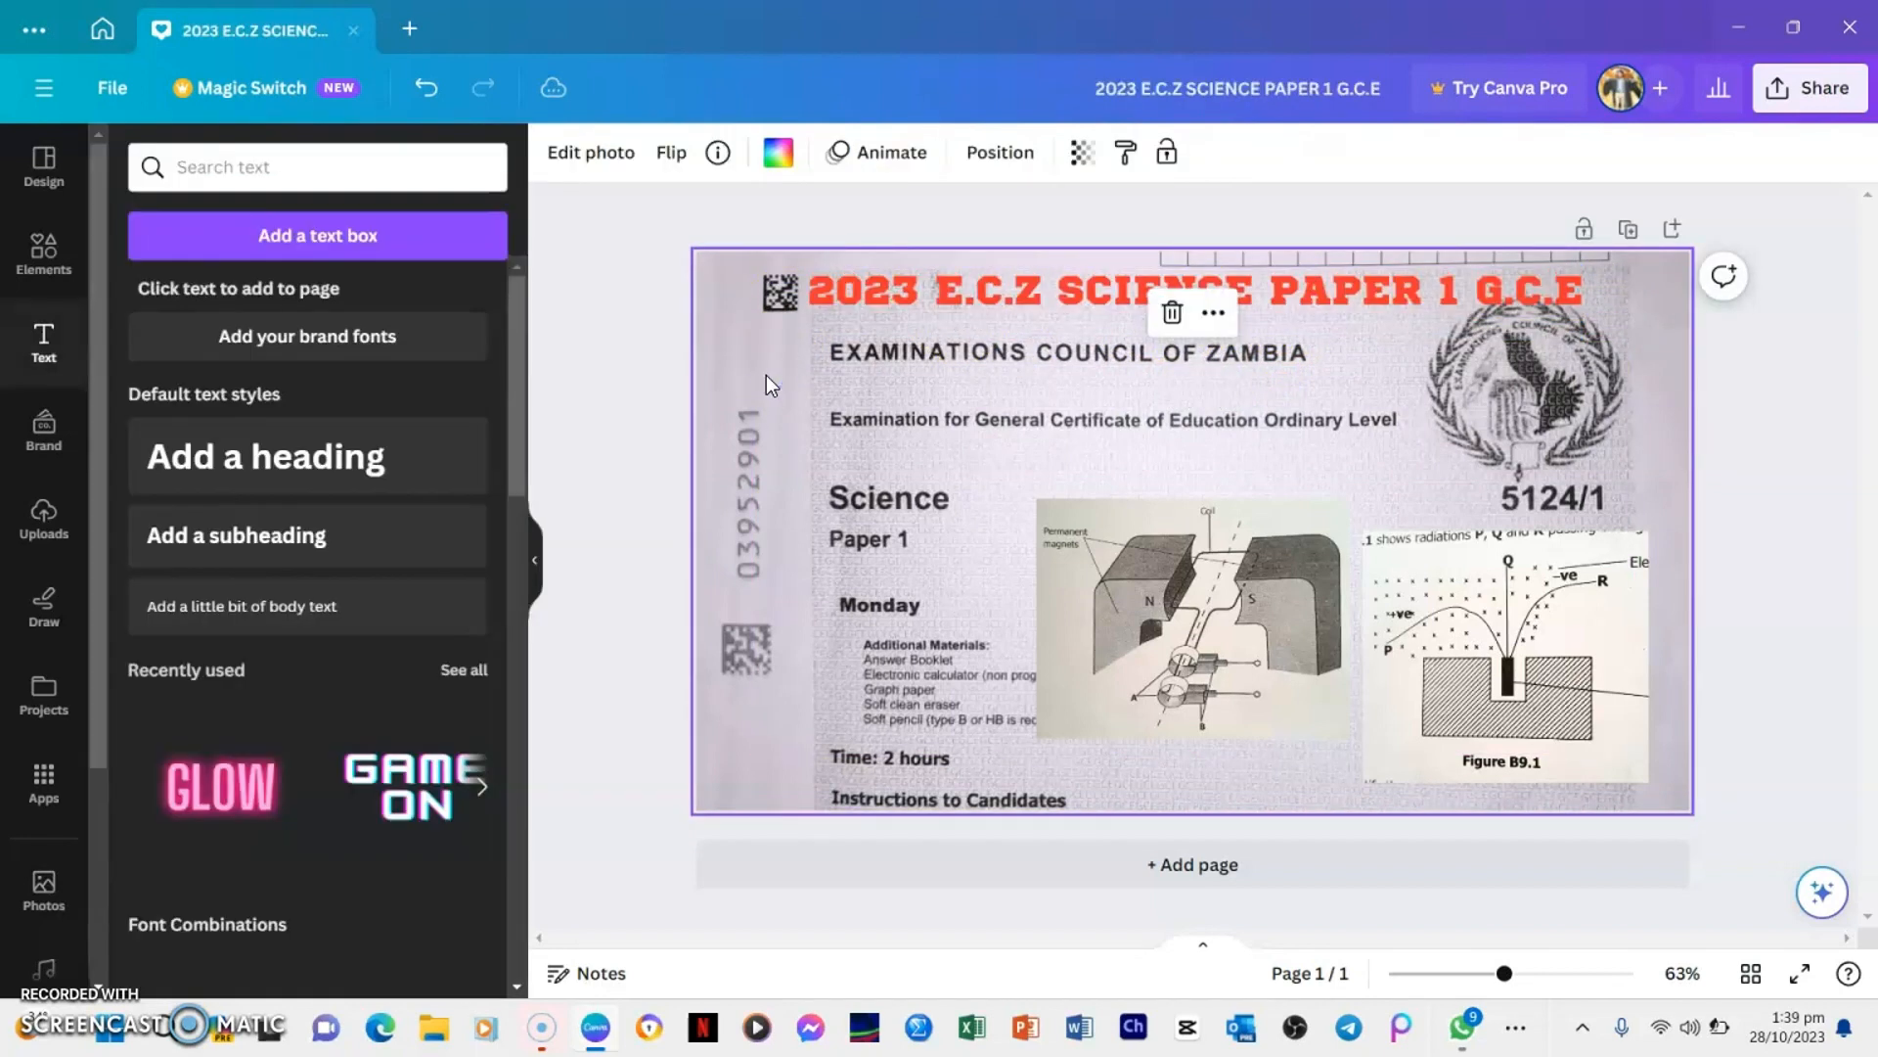
Add a square shape and stretch it into a flat bar behind the title along the page's upper edge
left_click(40, 272)
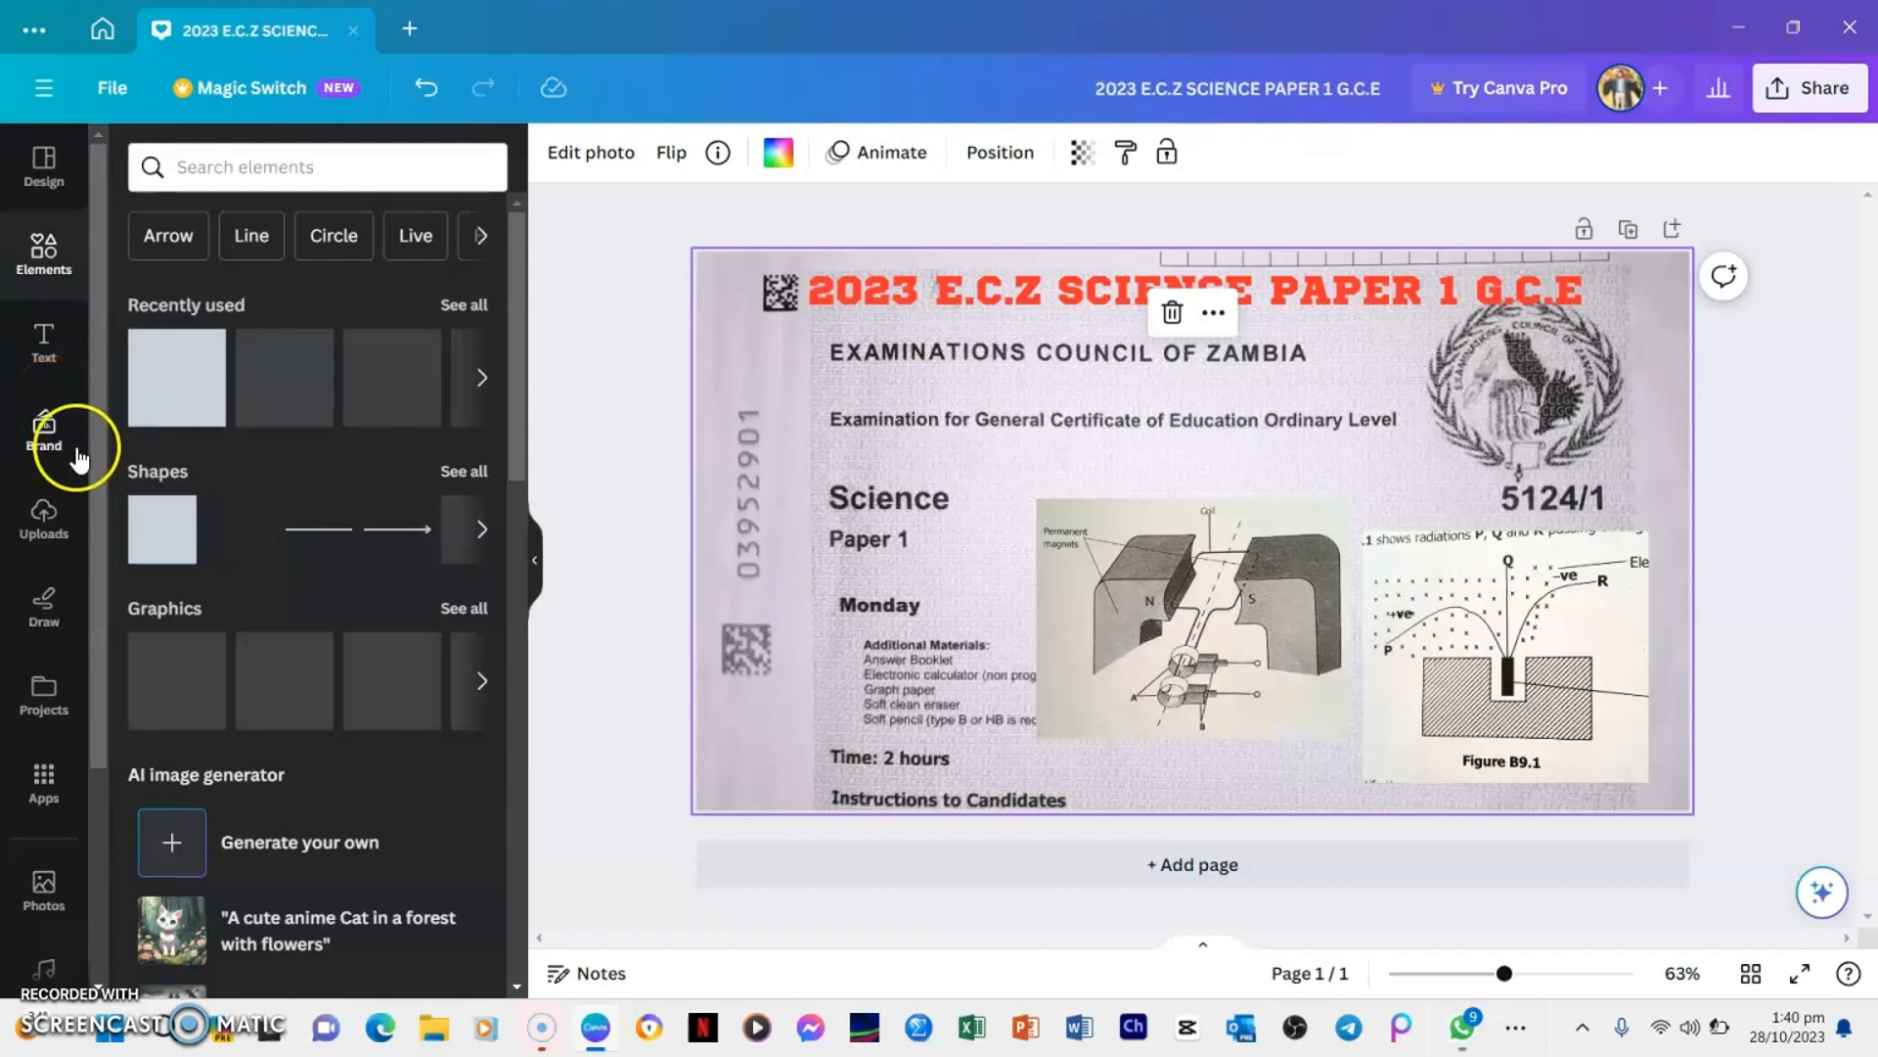
left_click(162, 560)
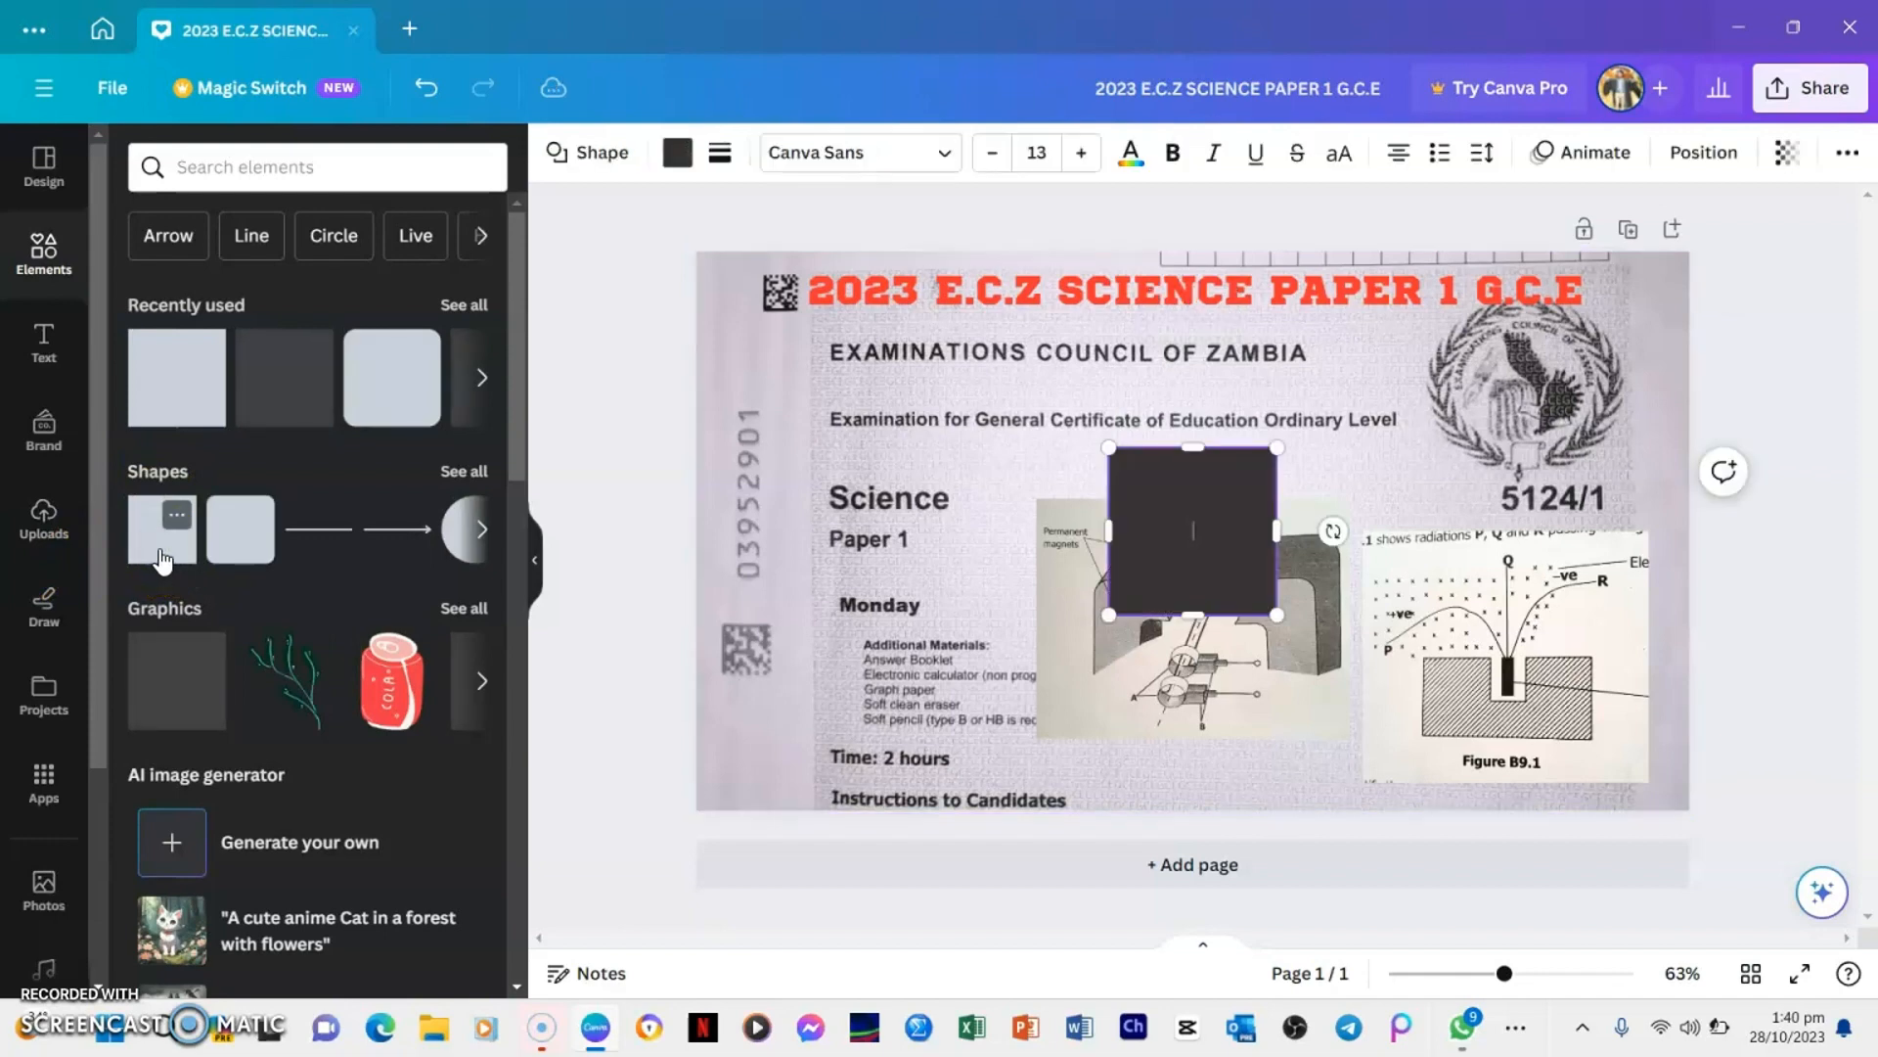
left_click_drag(1154, 513, 760, 323)
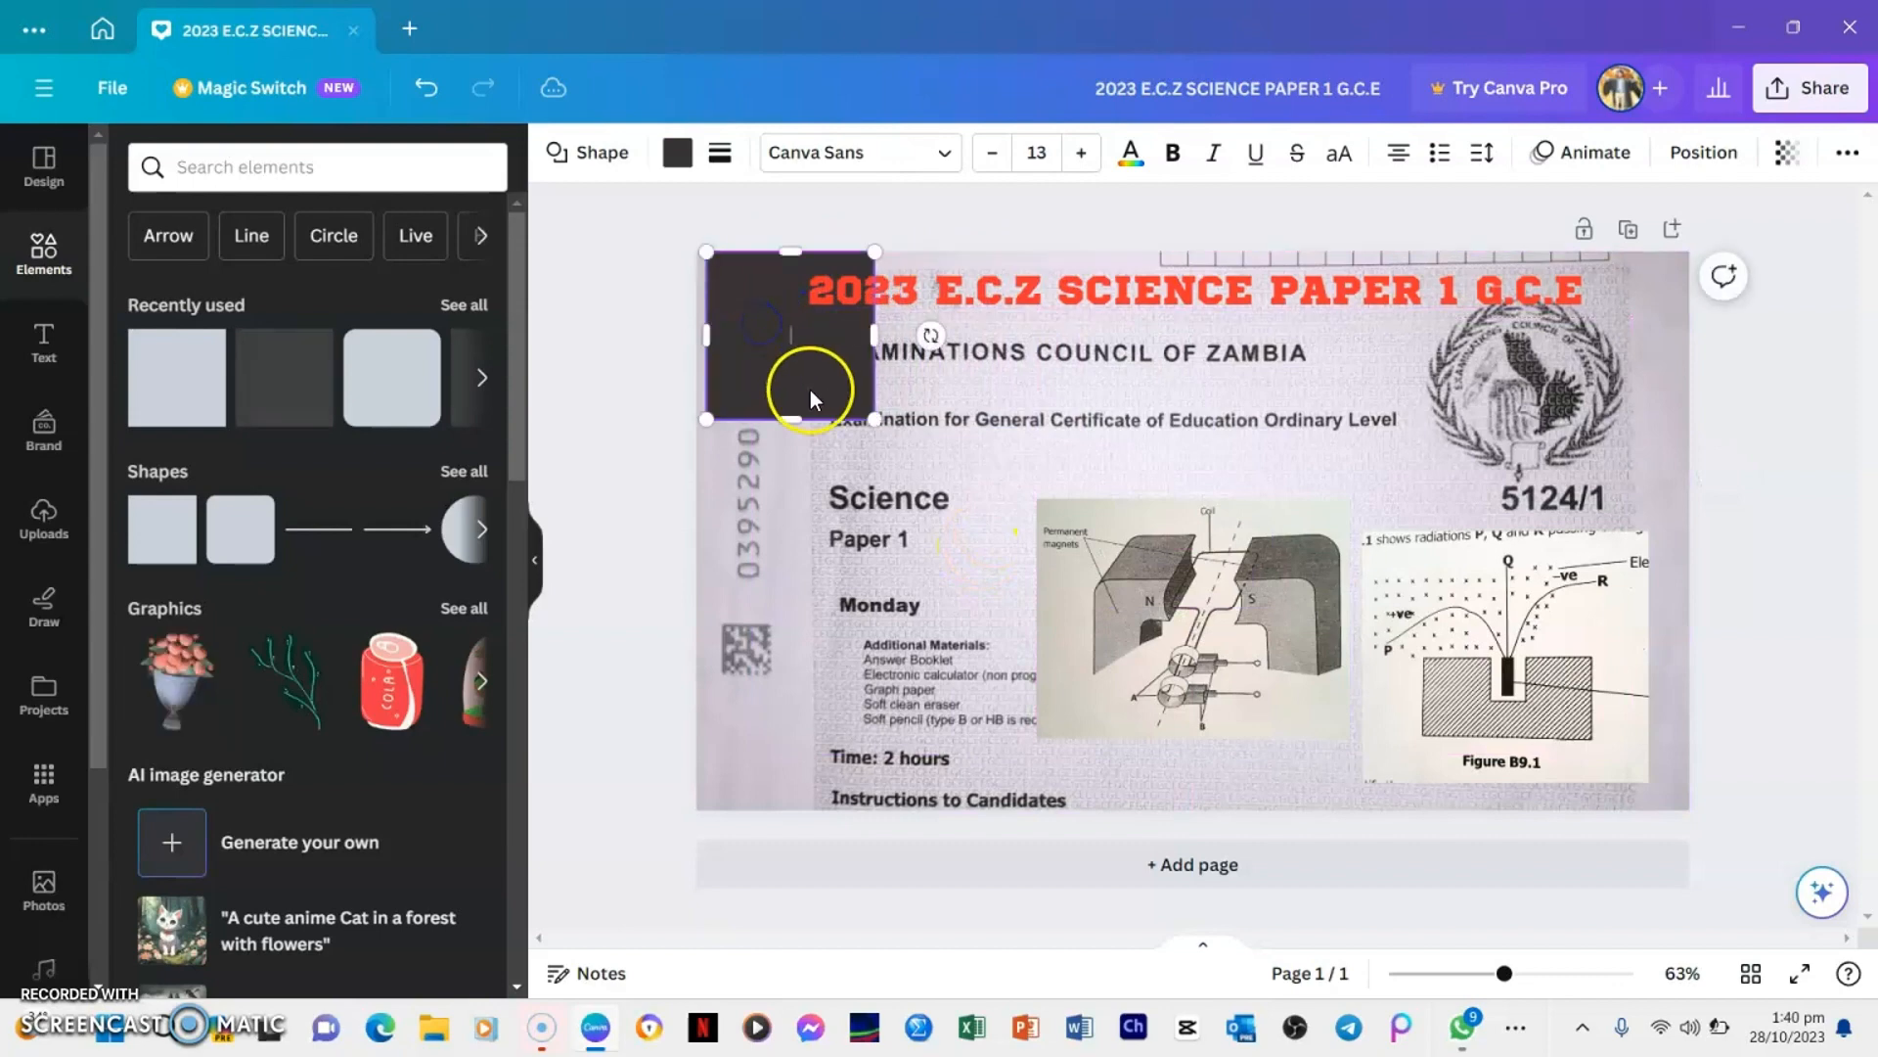
left_click_drag(789, 419, 799, 333)
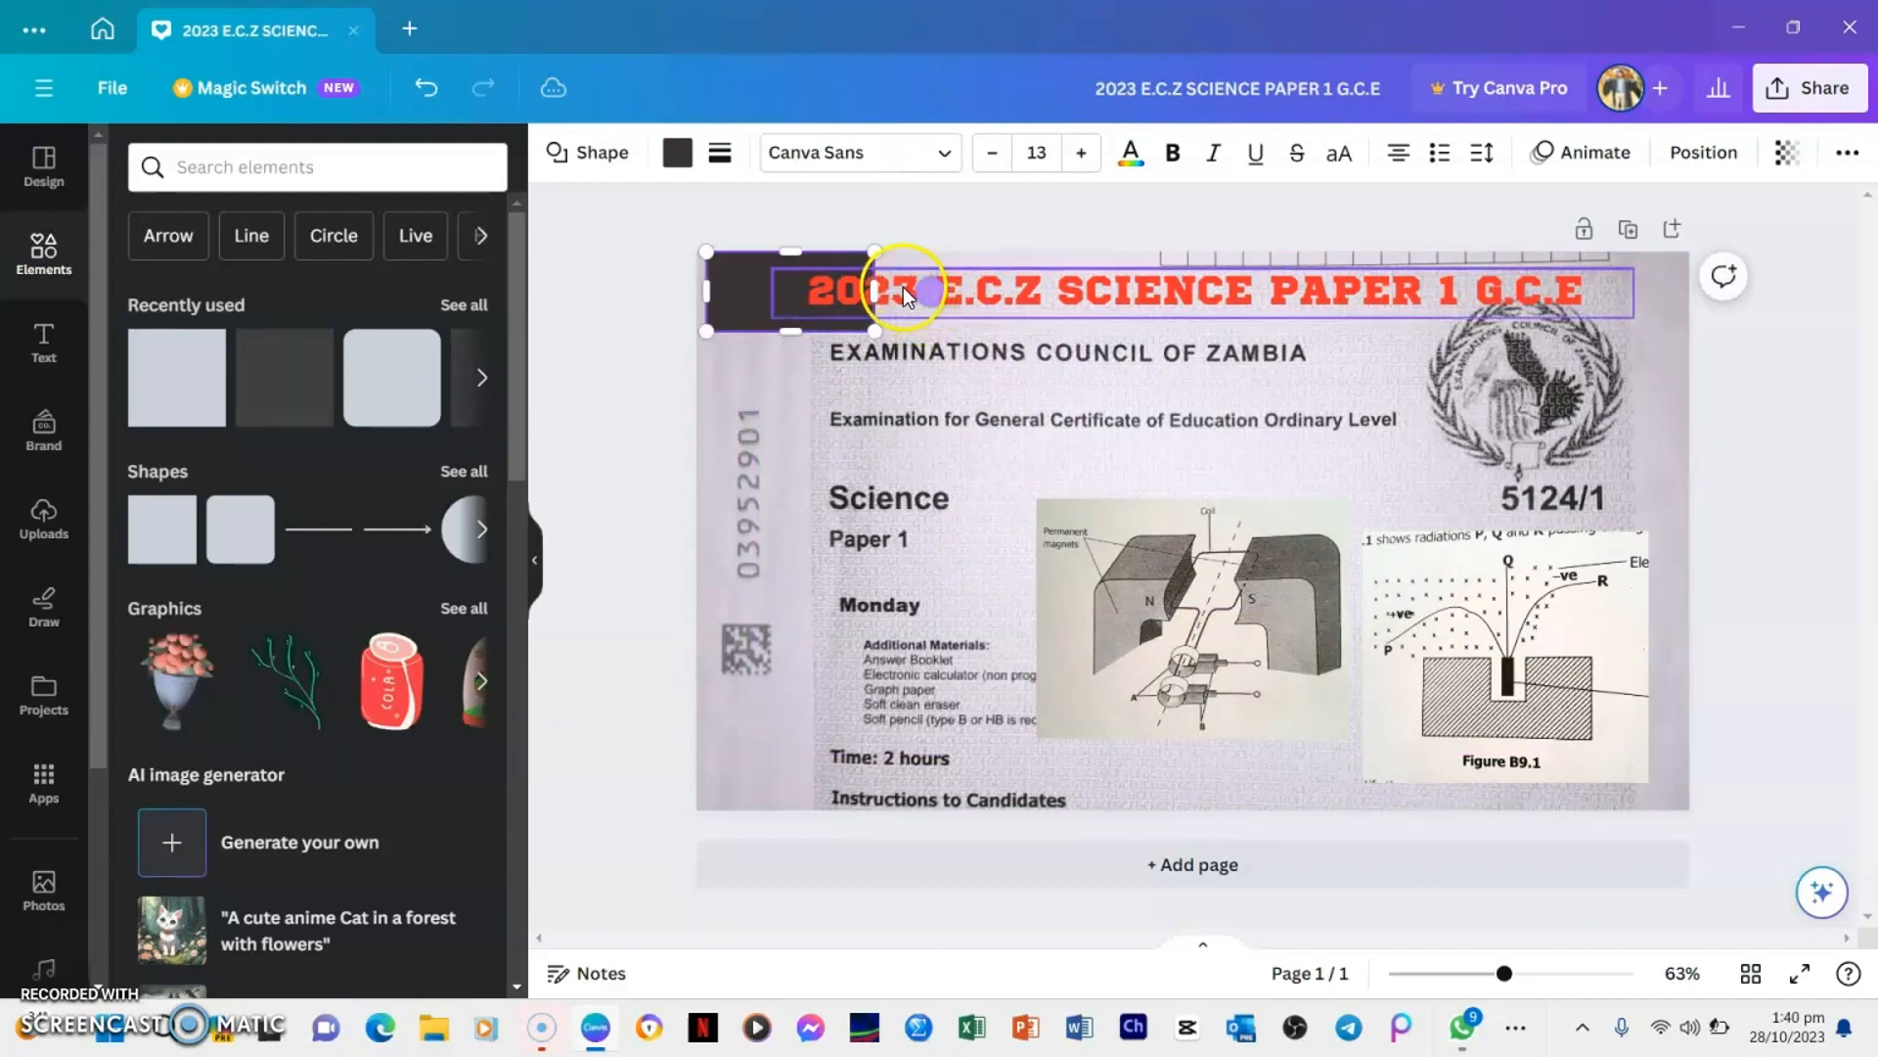
left_click_drag(873, 284, 1606, 277)
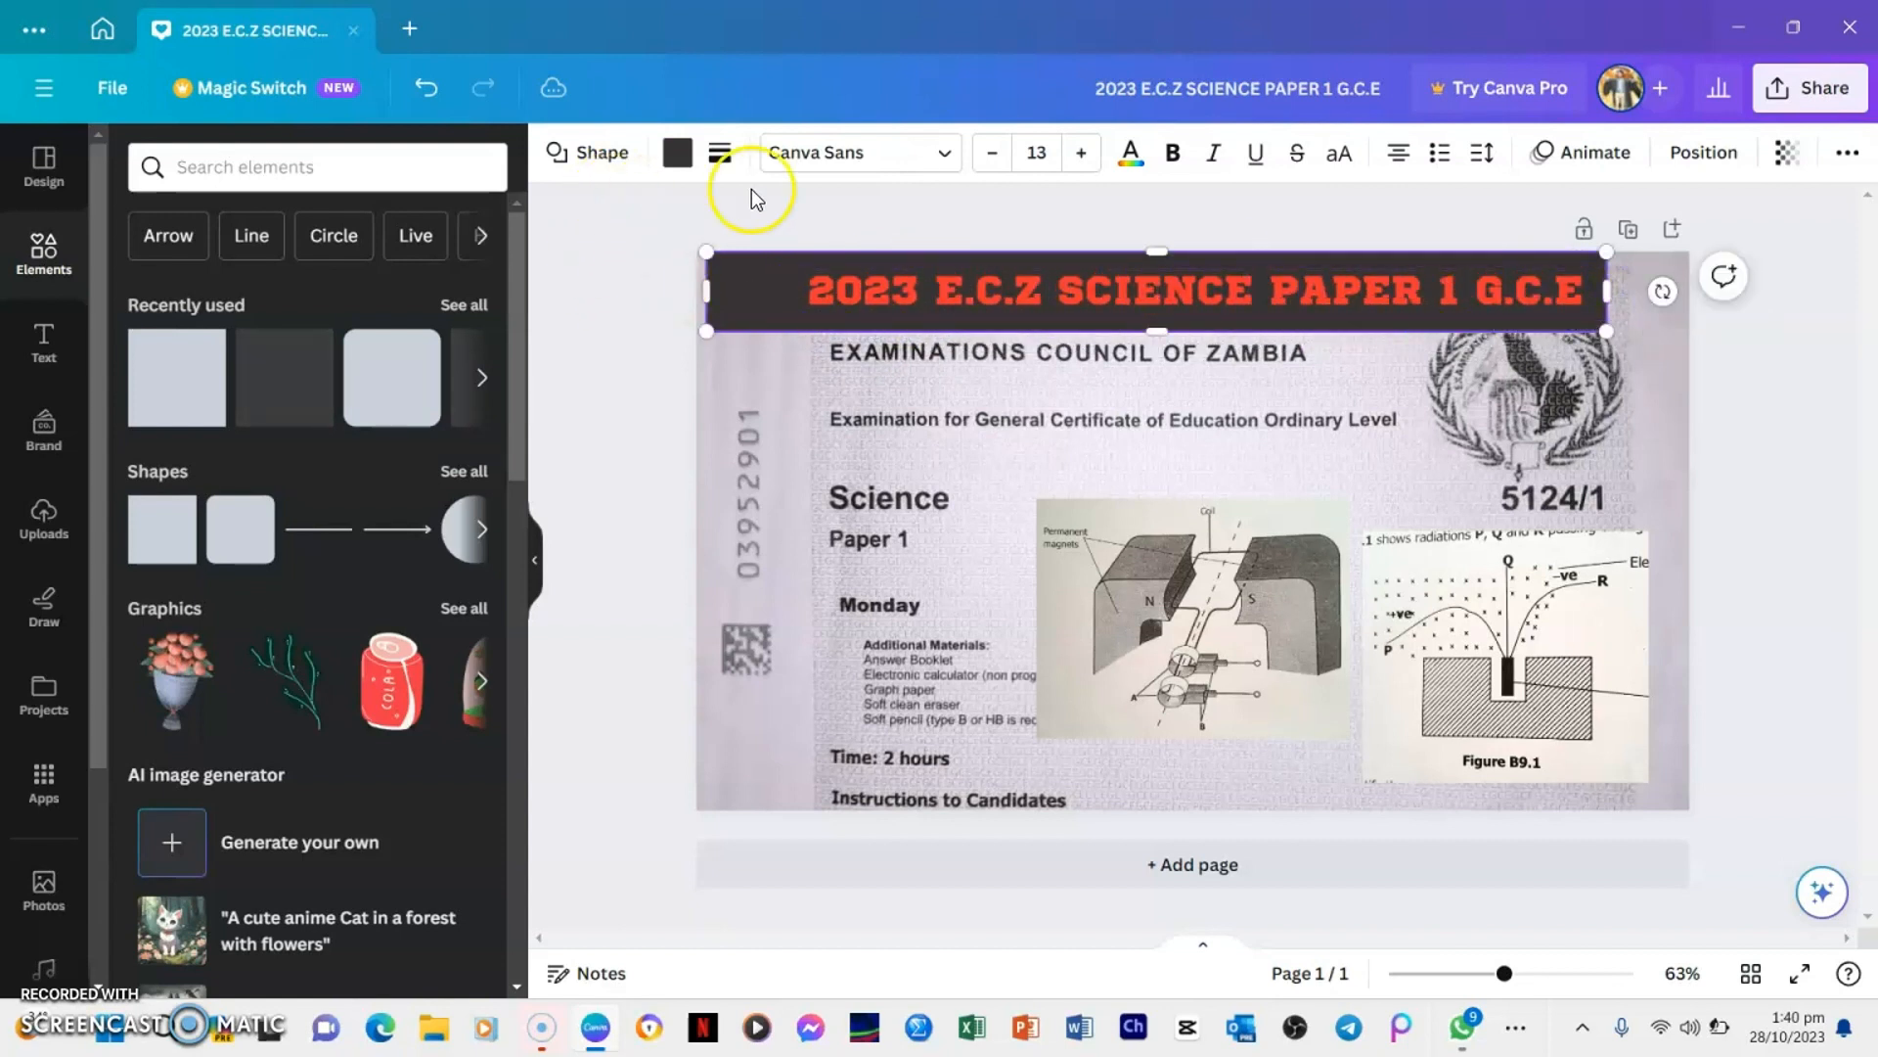
Fill the bar behind the title with white
left_click(1037, 154)
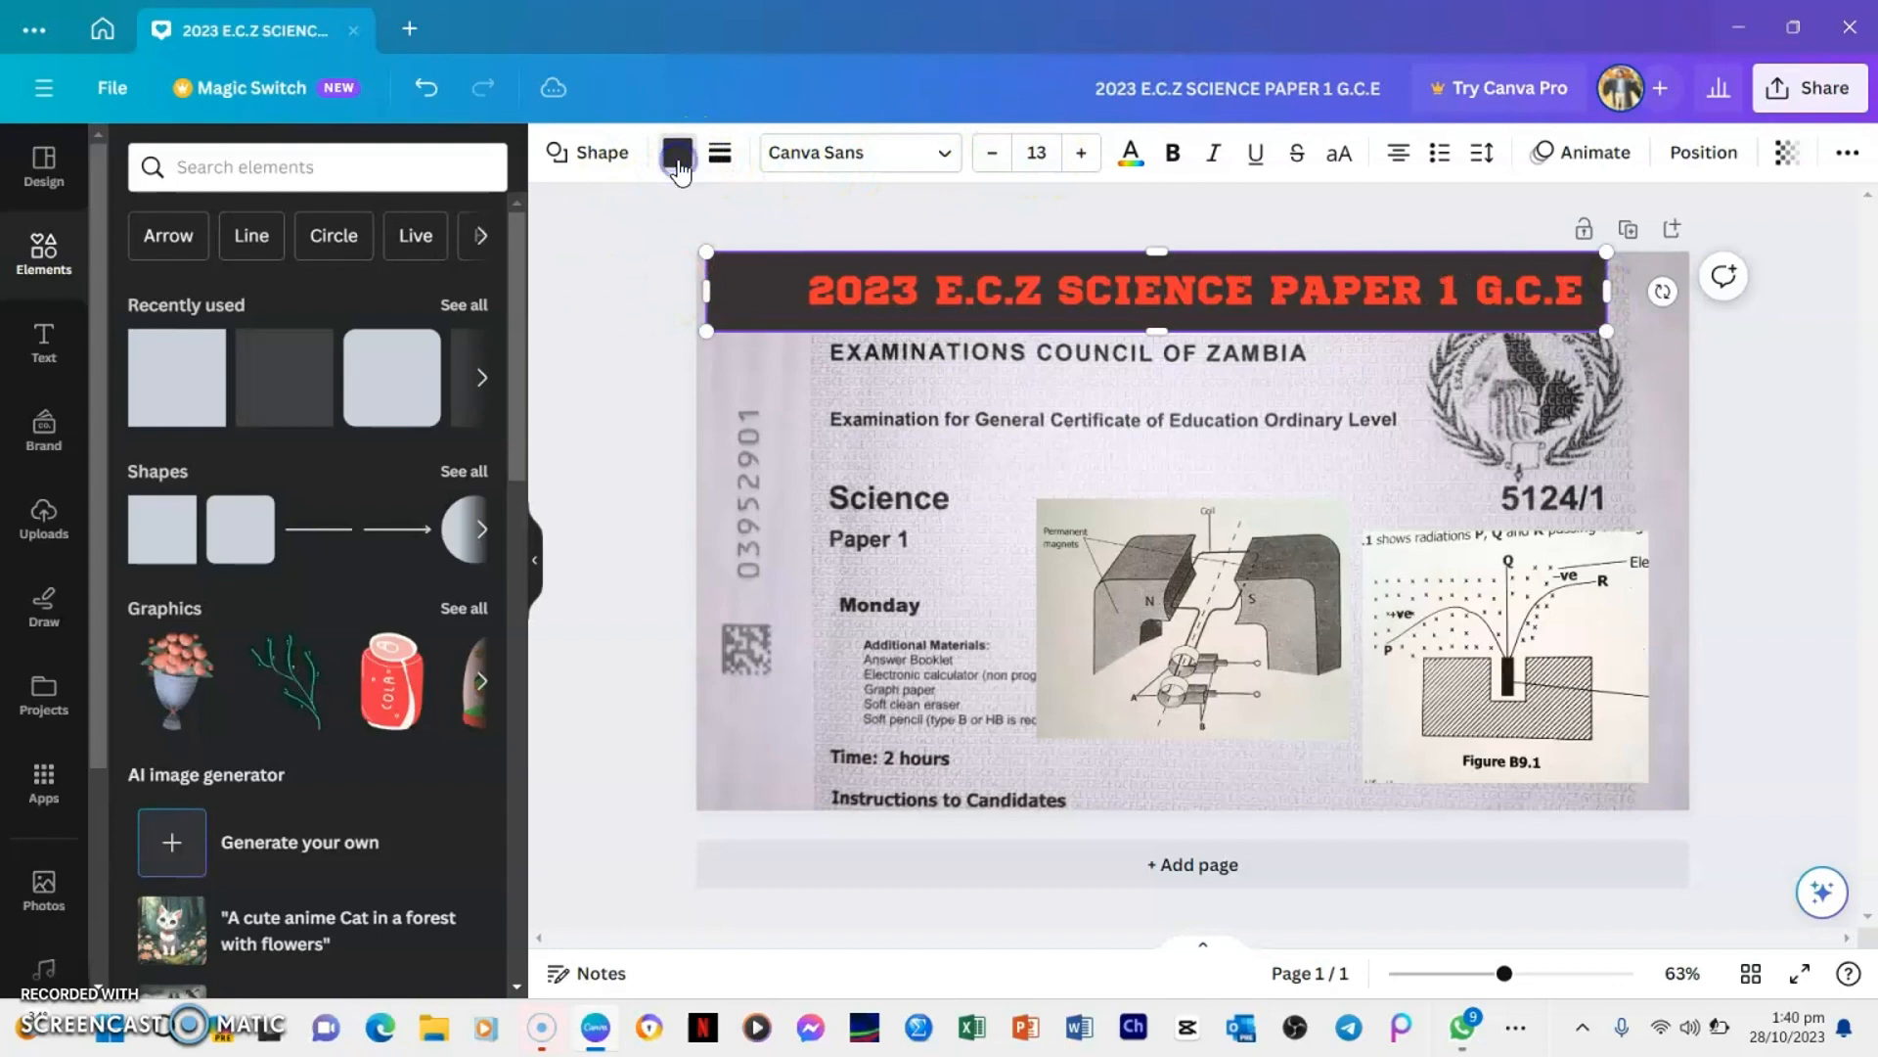
left_click(677, 164)
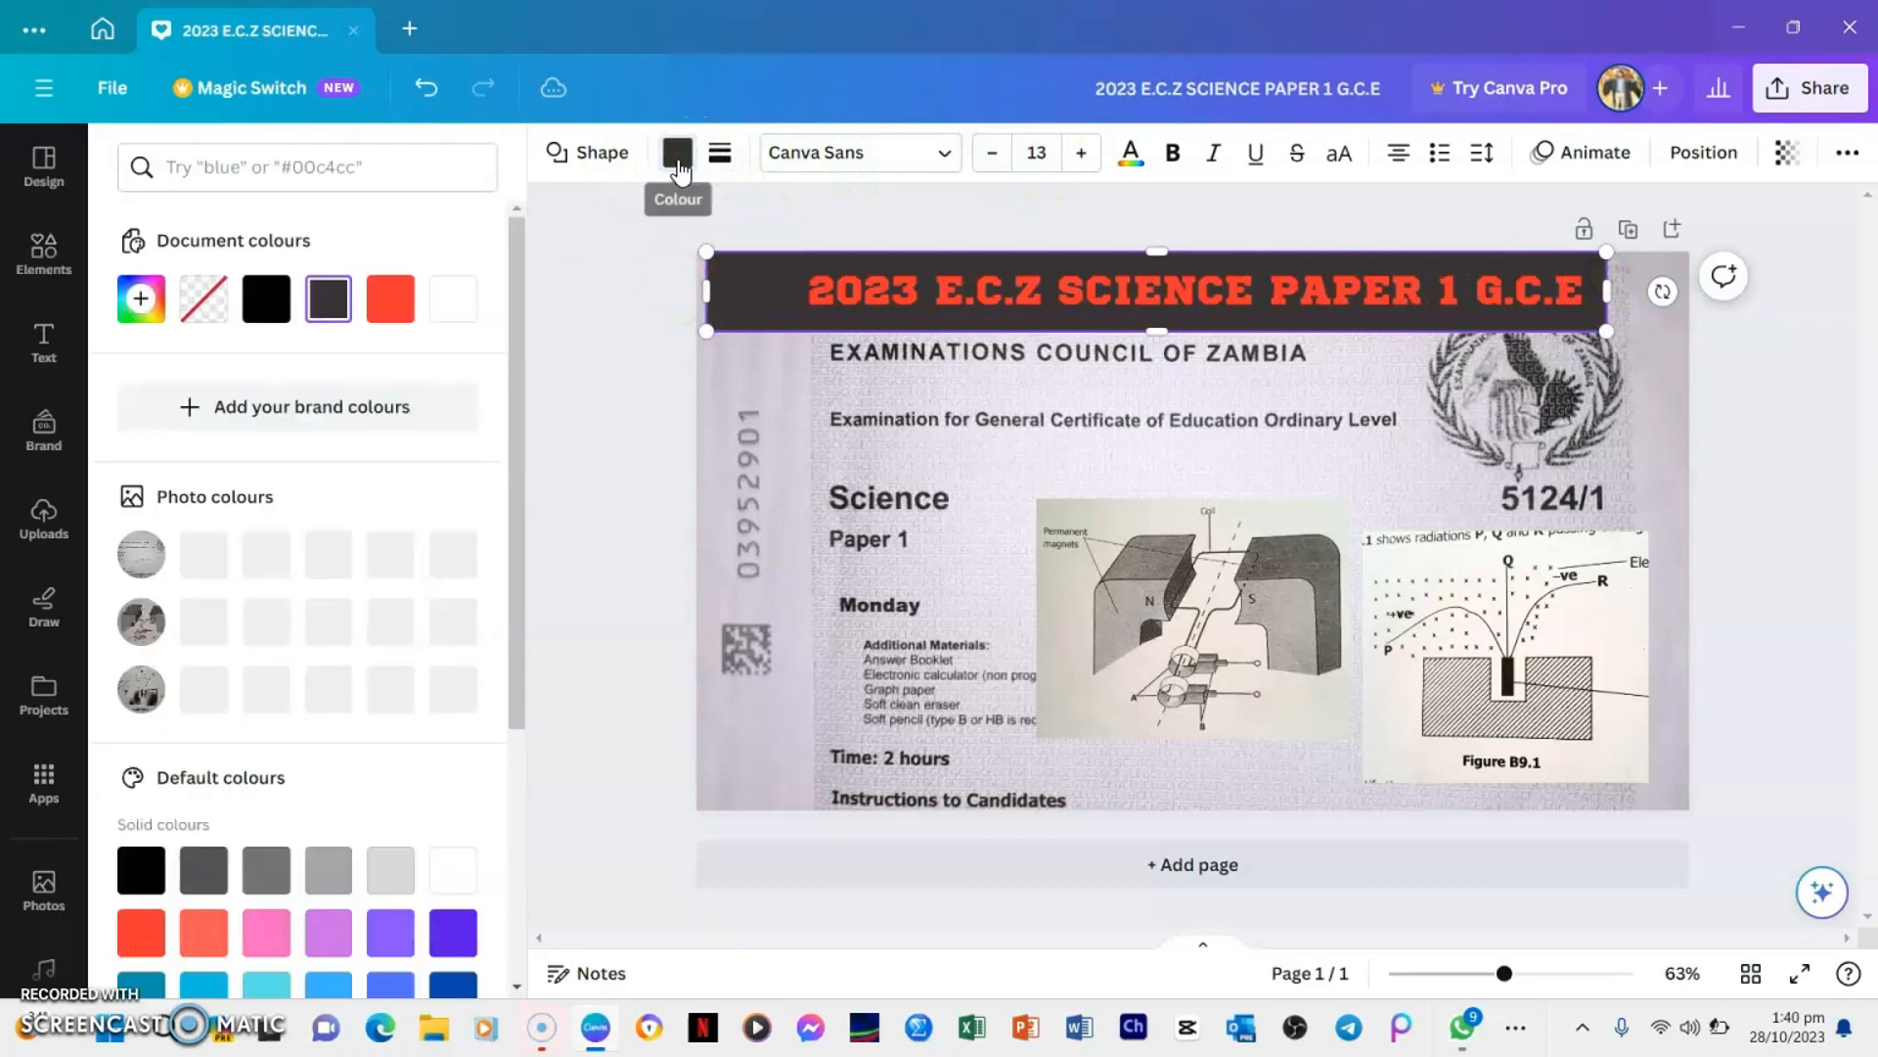
left_click(453, 311)
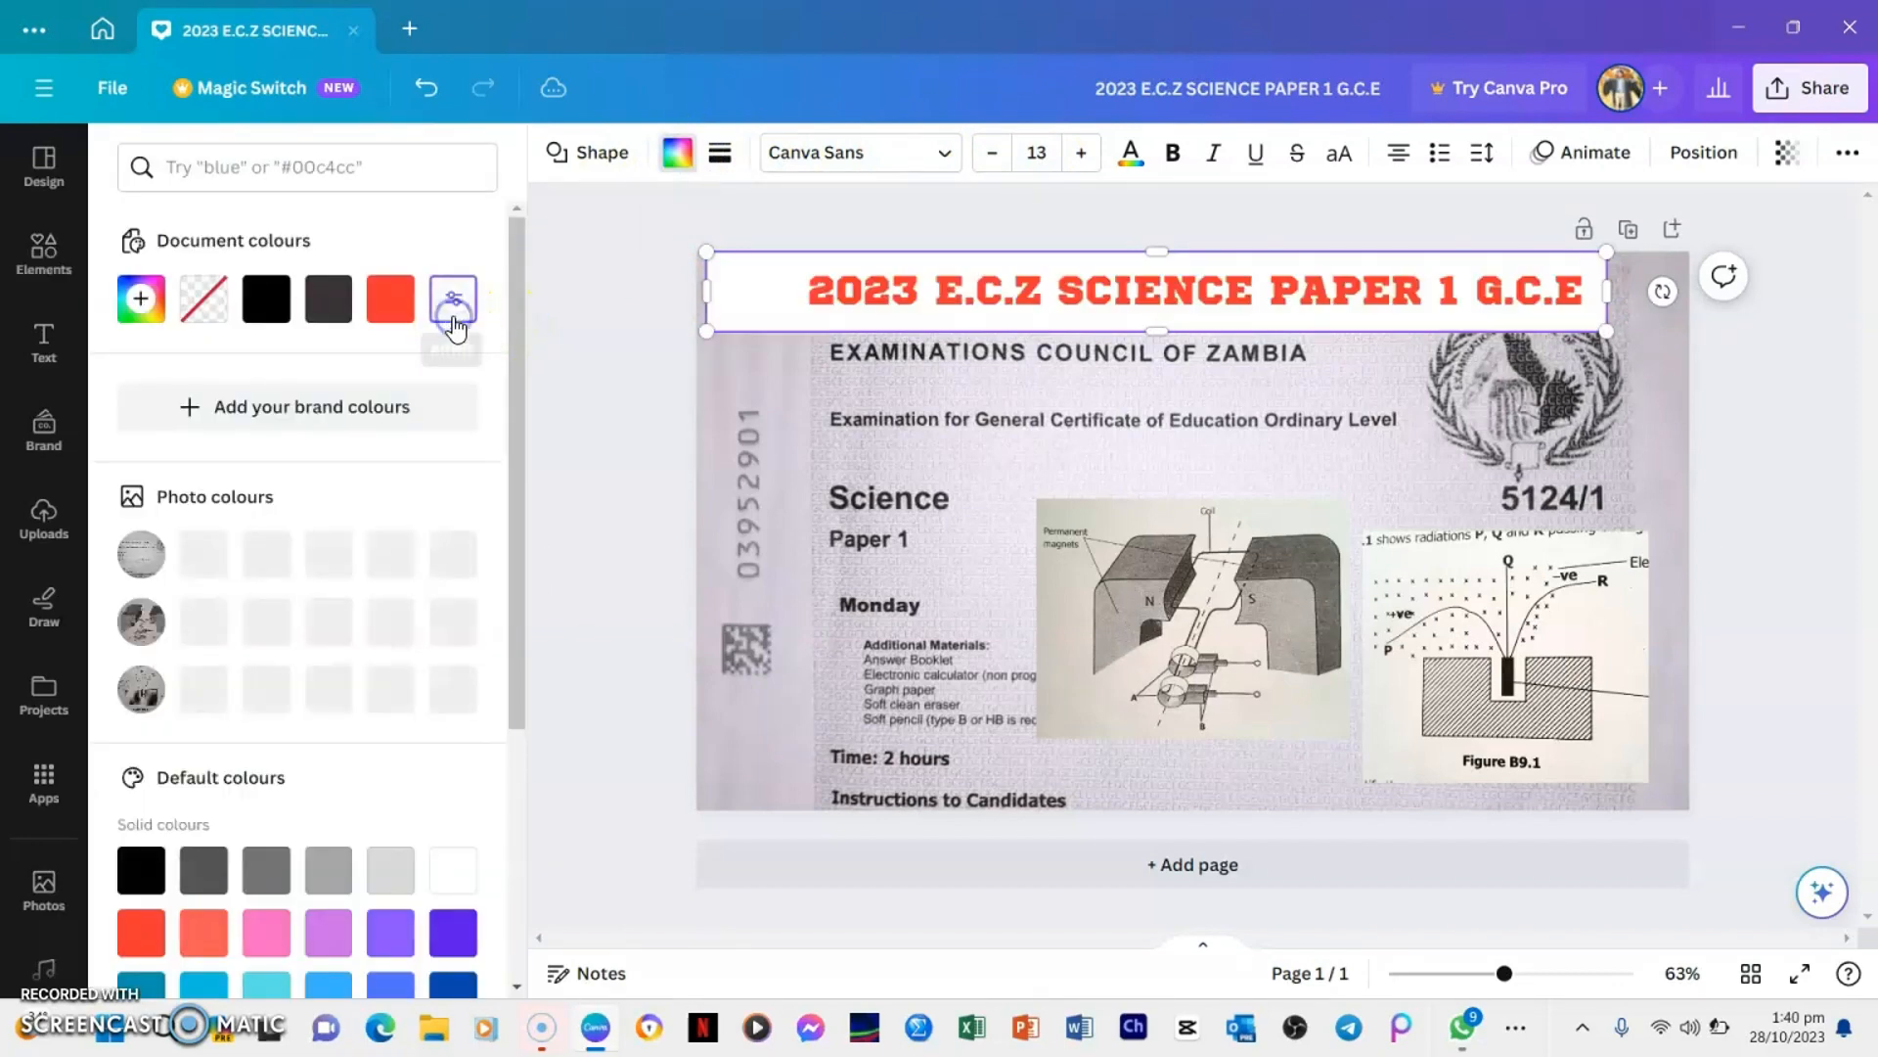
left_click(1676, 384)
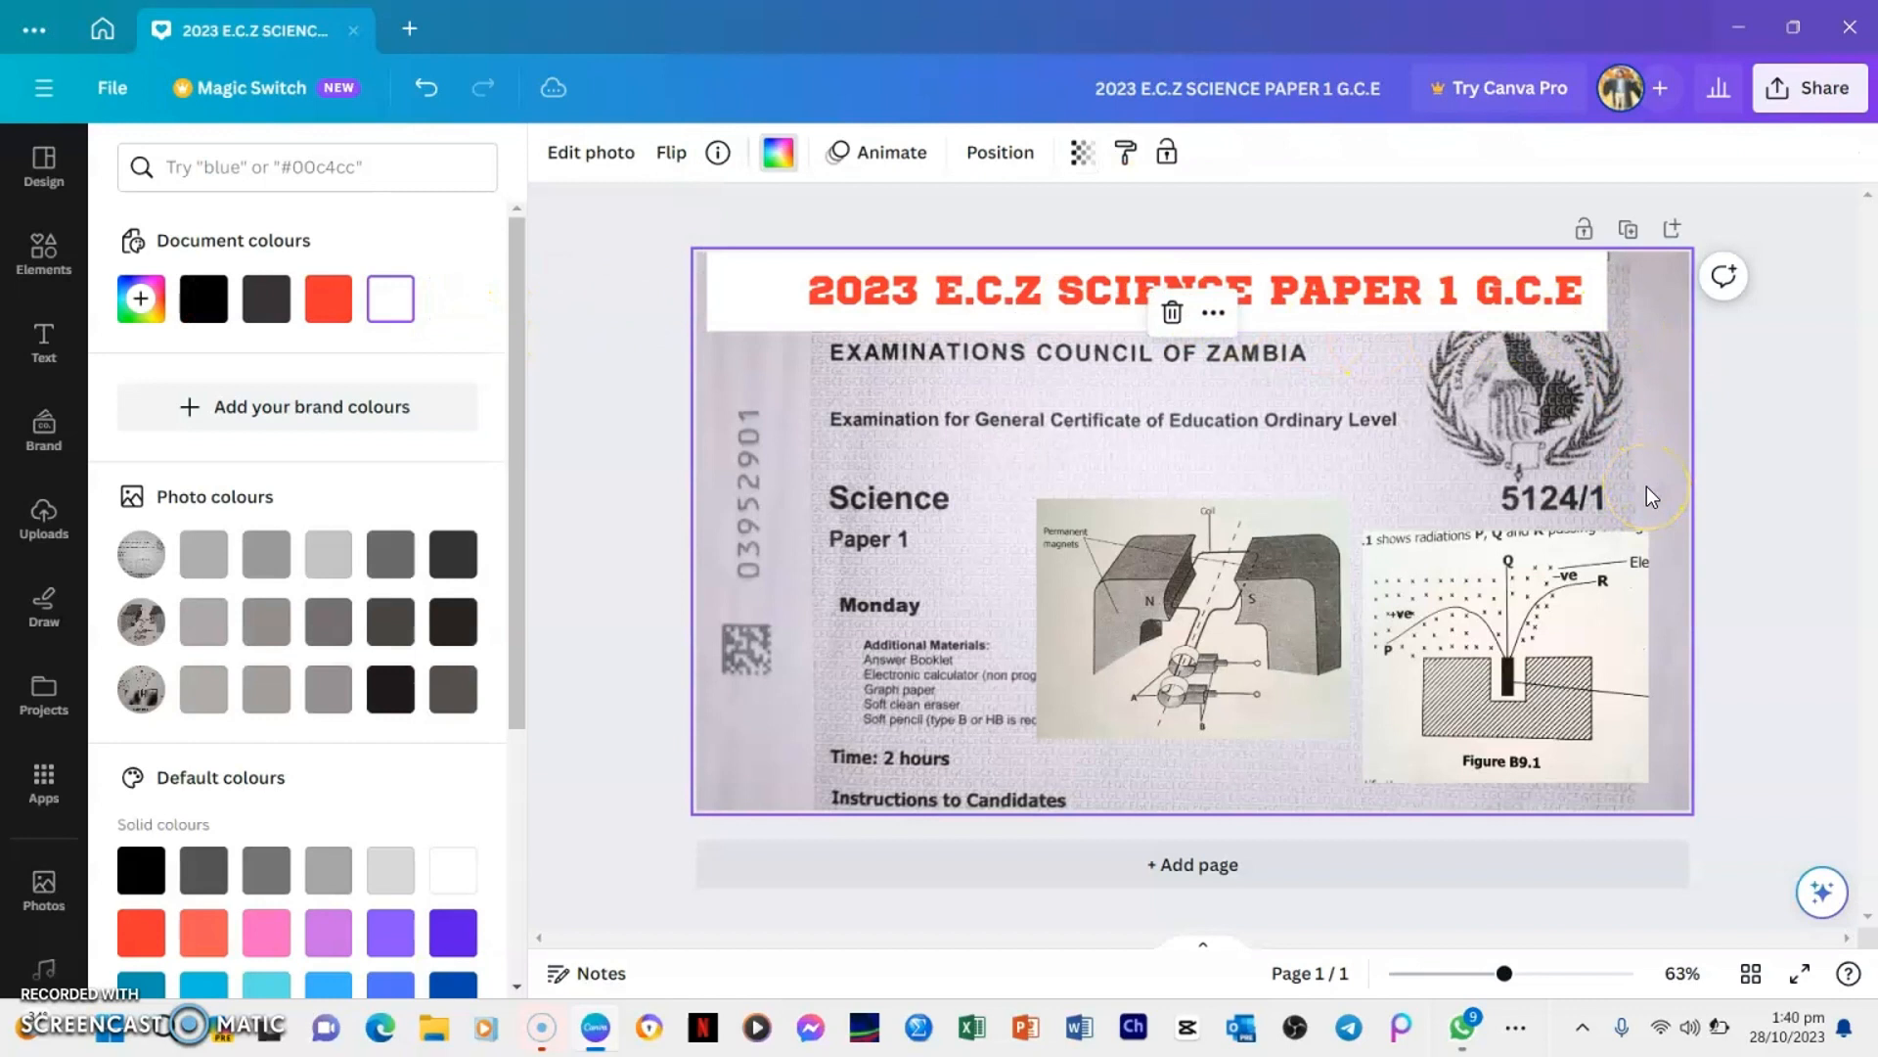
Bring up the design's download settings and choose PNG as the file type, dismissing the Canva Pro offer
left_click(1825, 98)
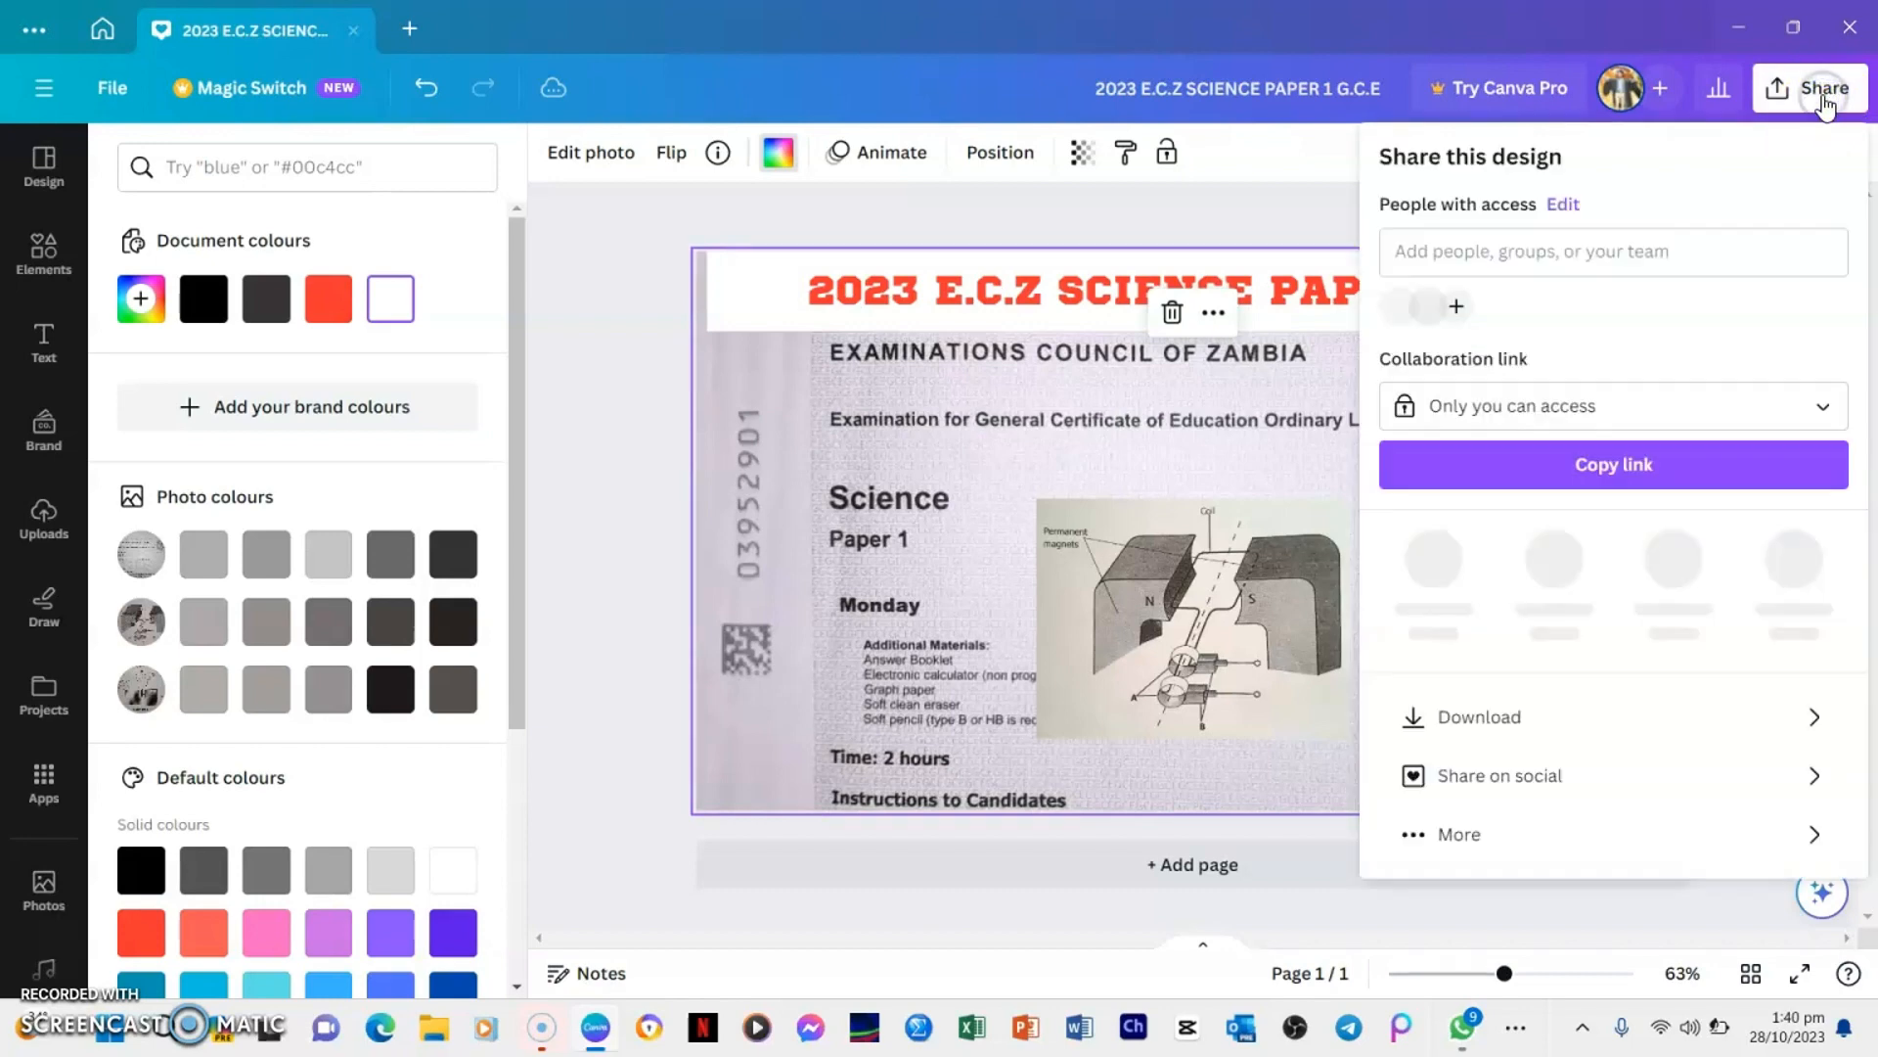
left_click(1529, 721)
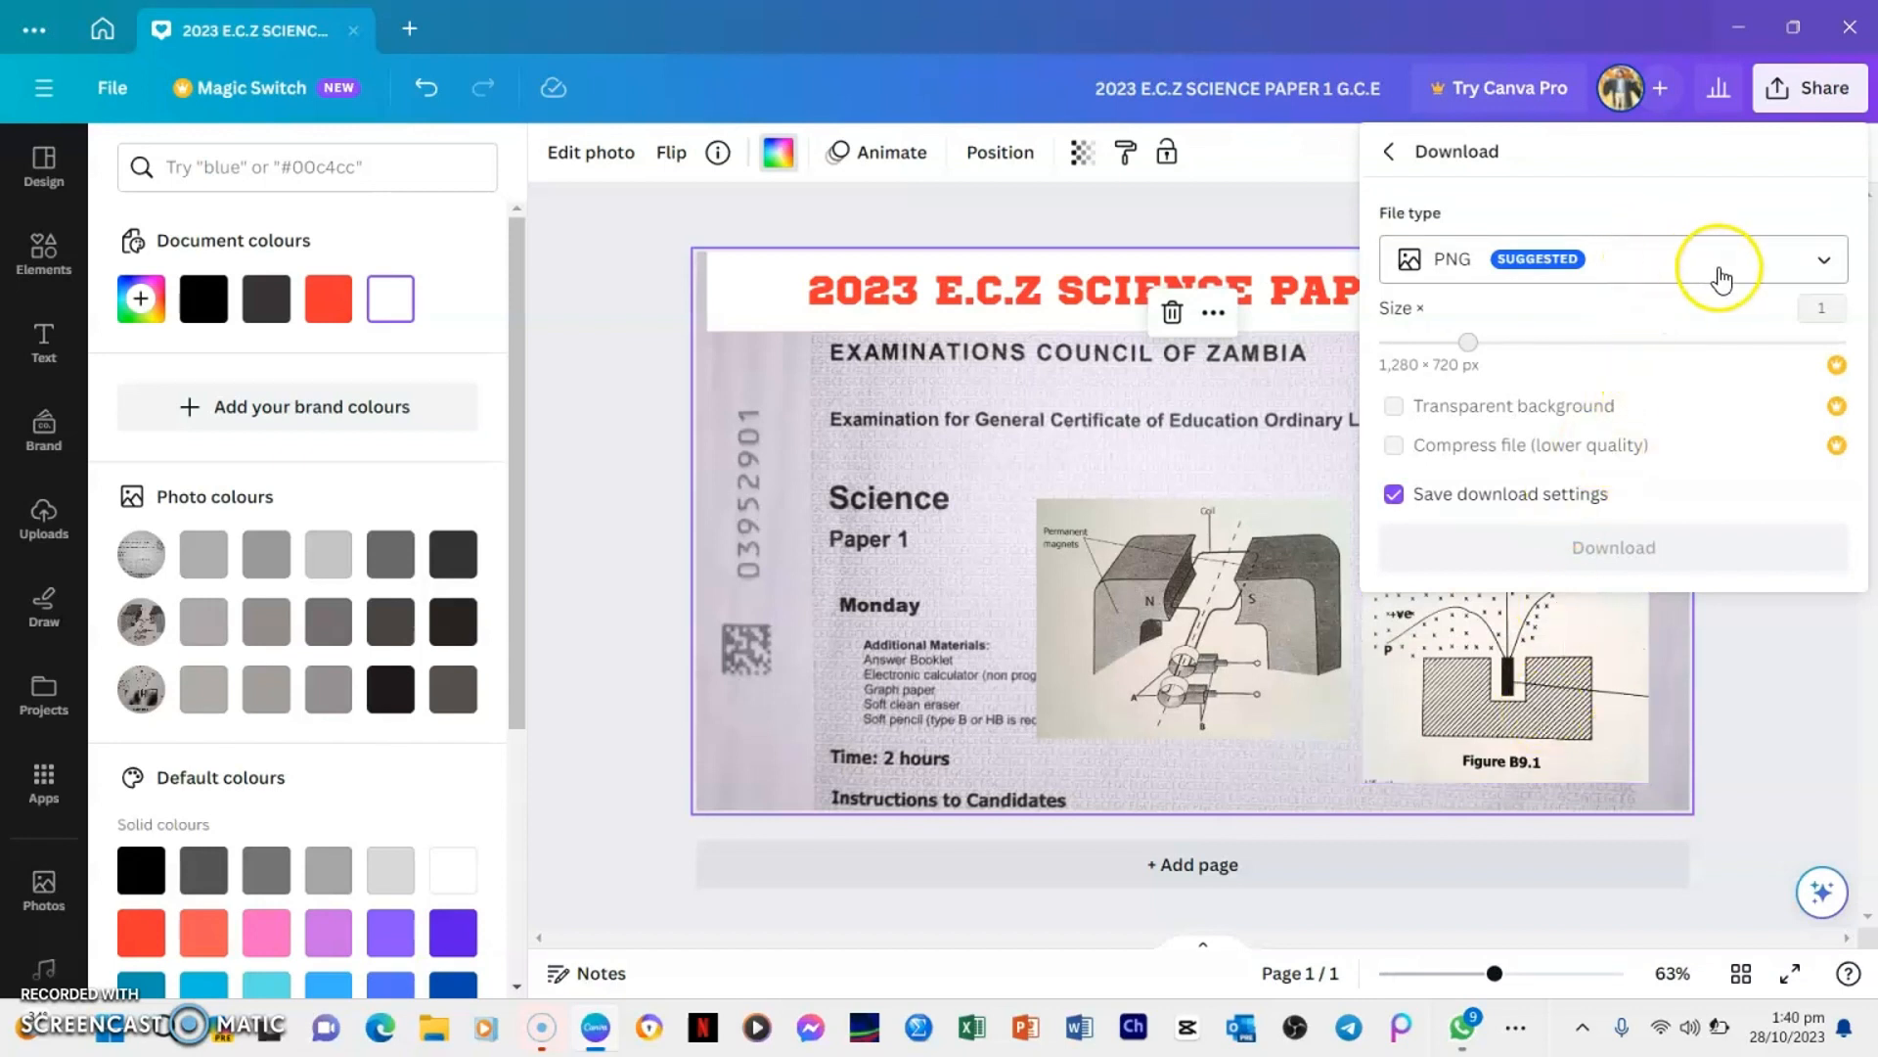
left_click(1776, 272)
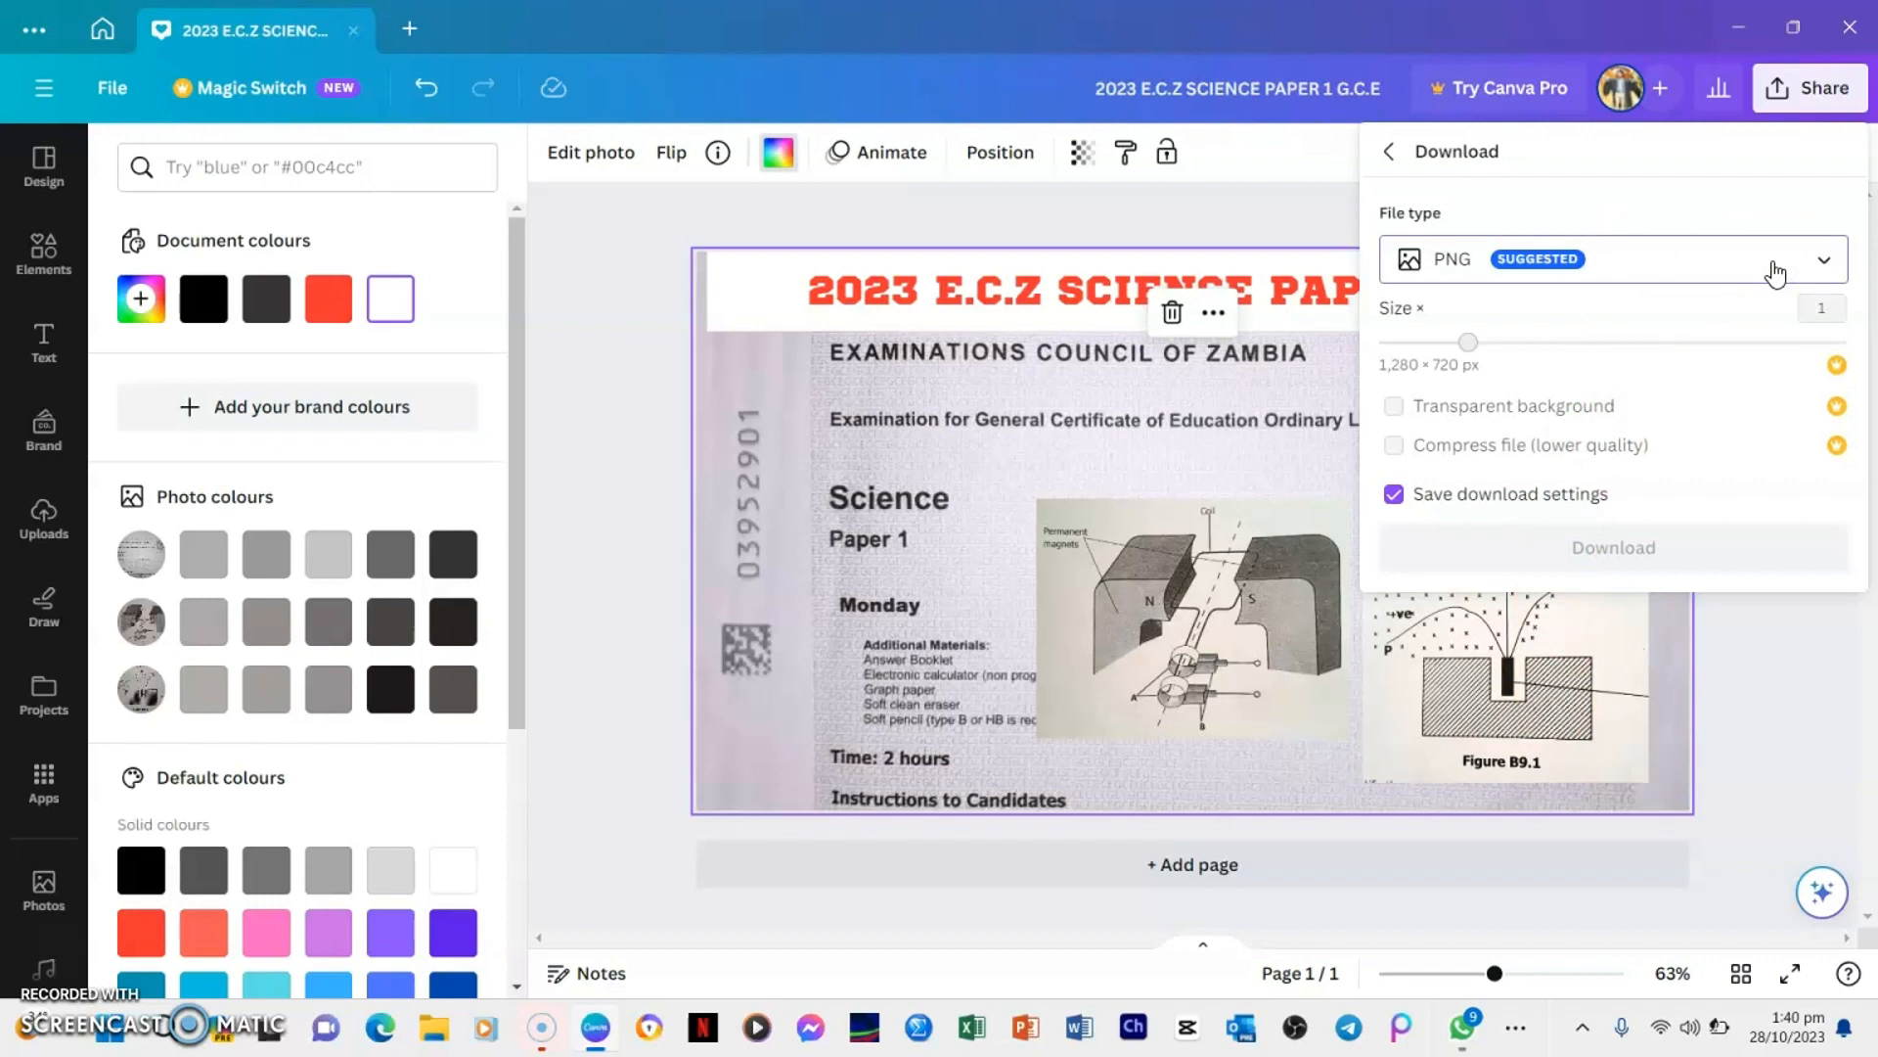
left_click(1776, 272)
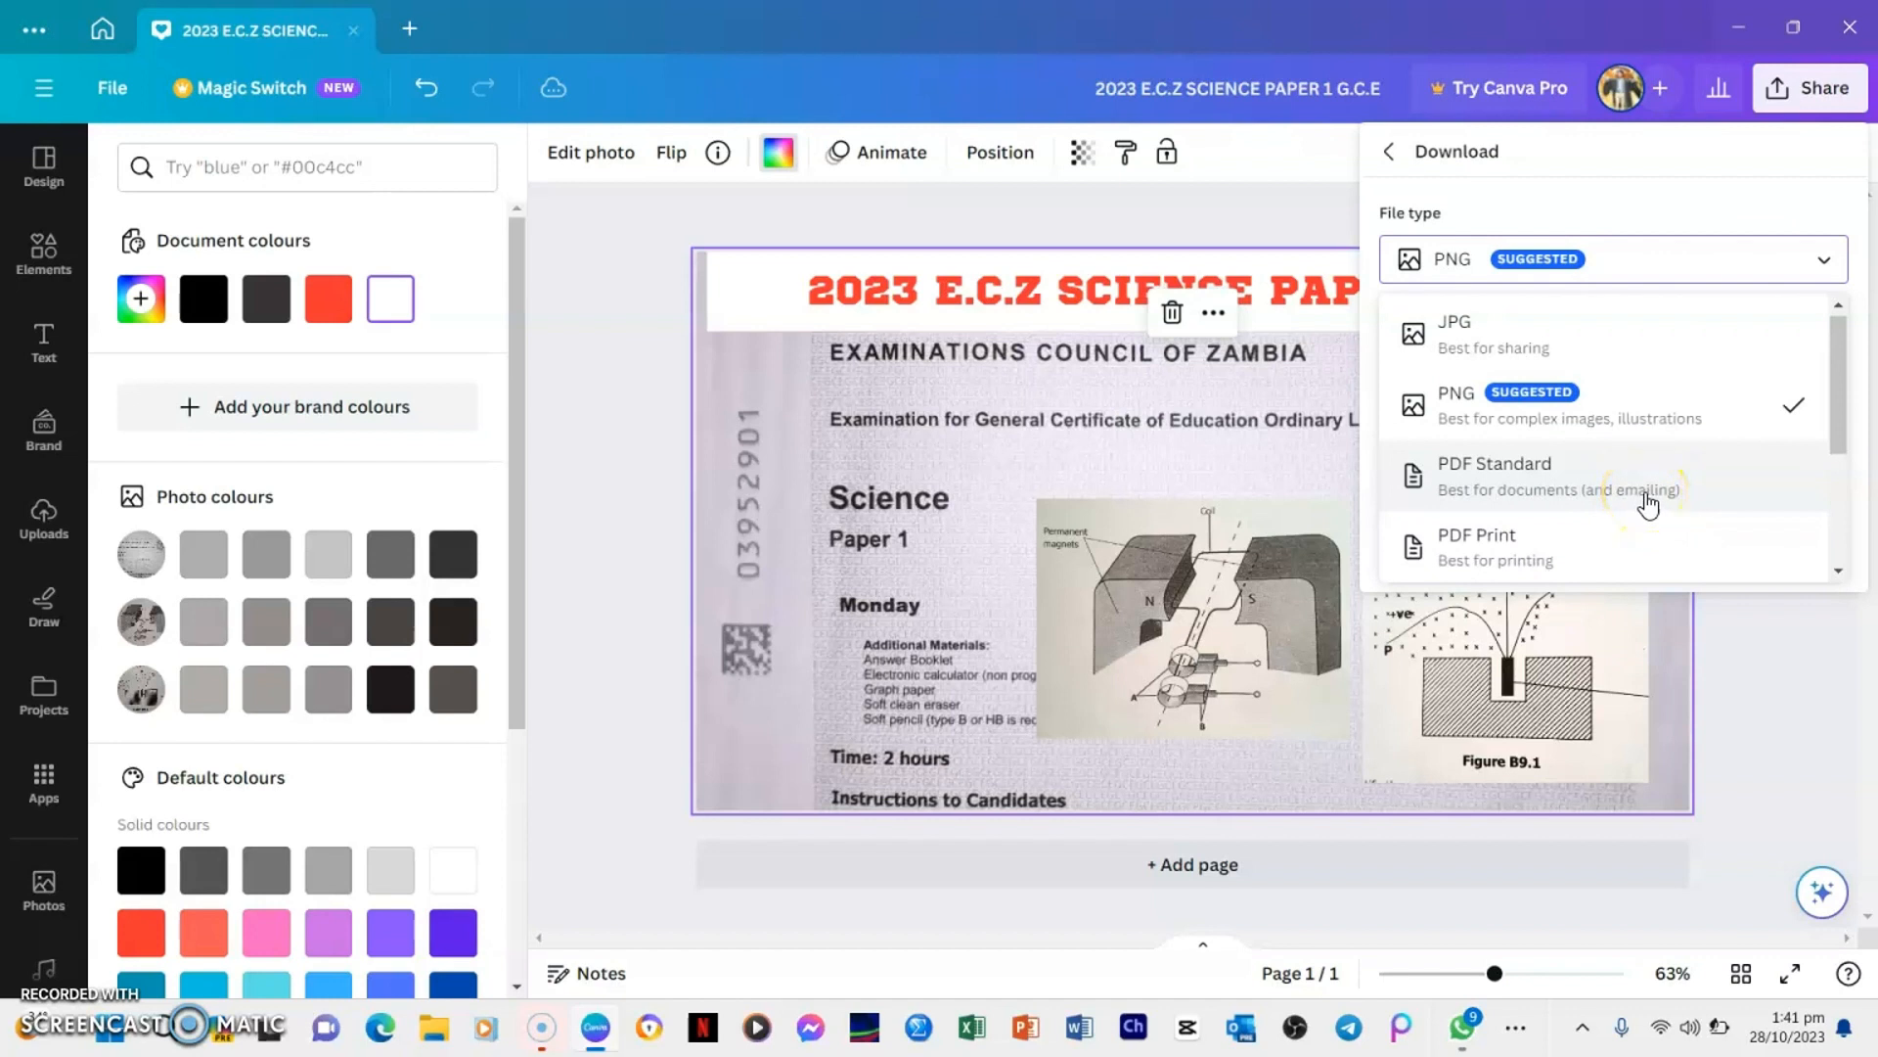
left_click(1672, 273)
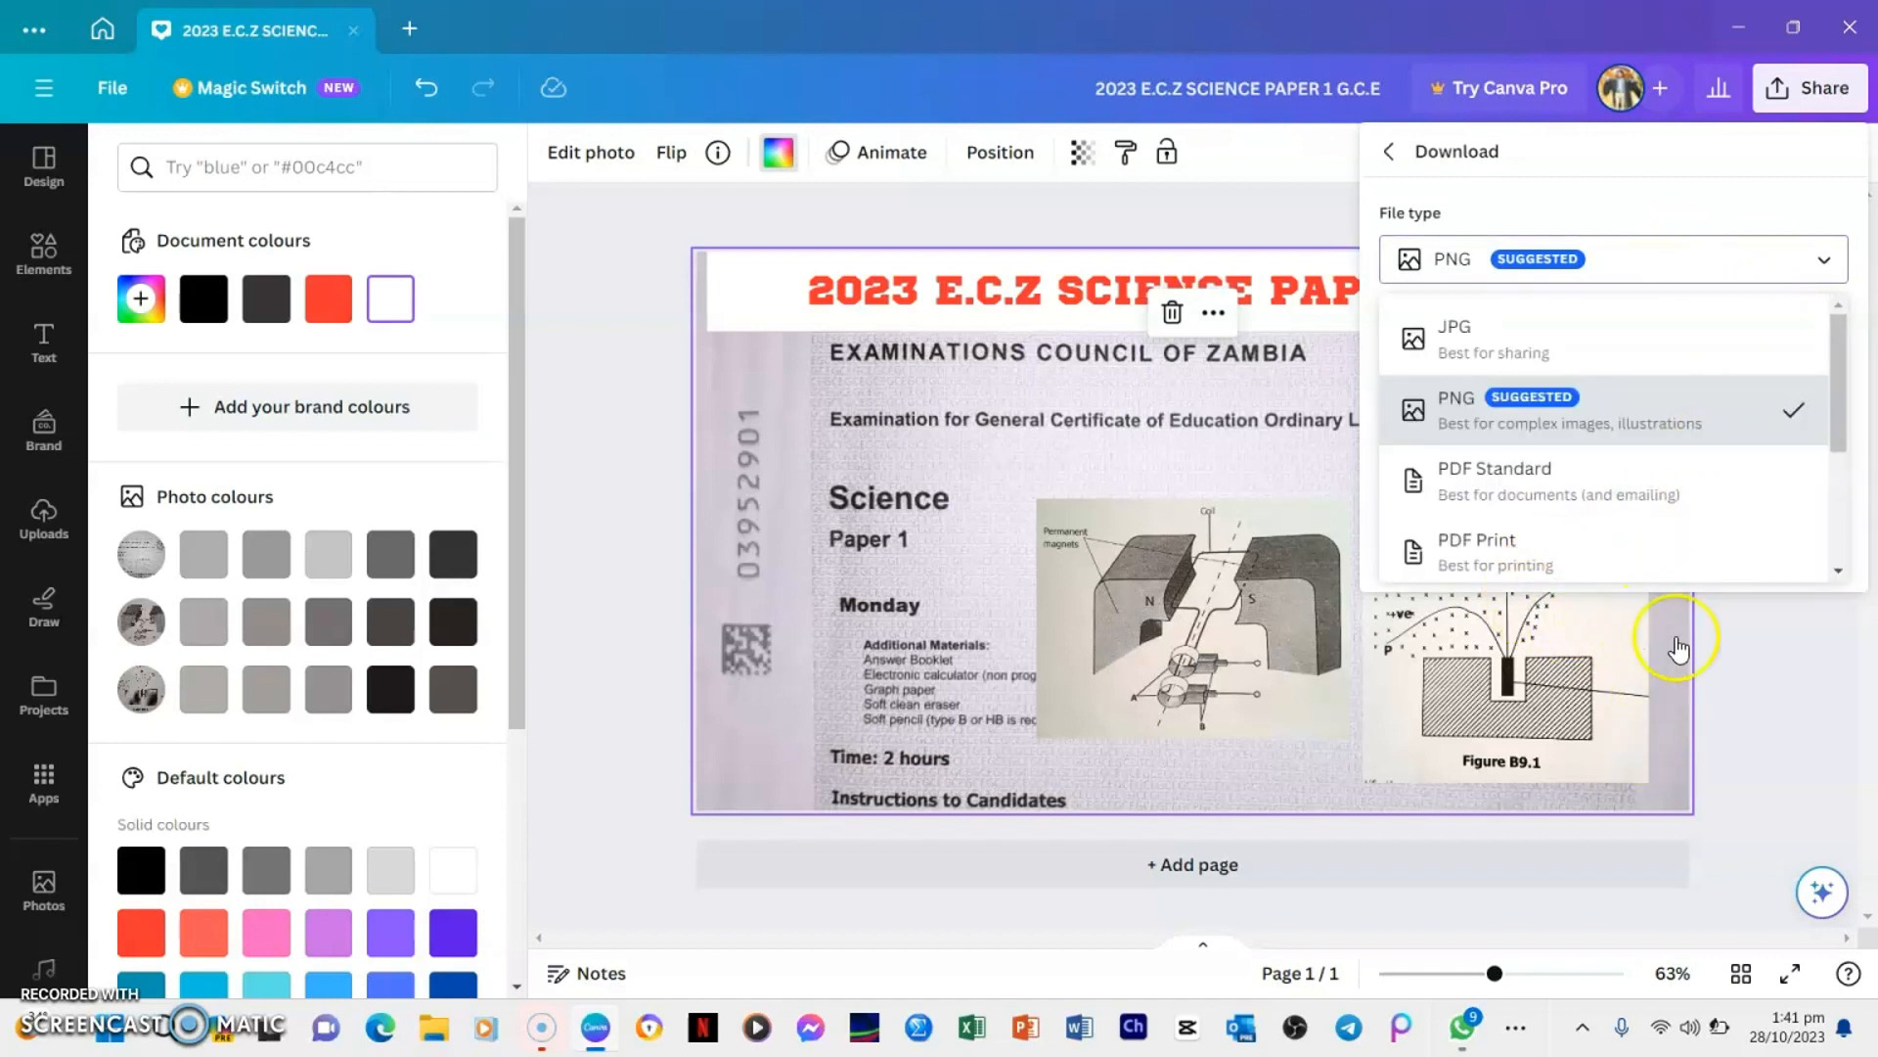
left_click(1795, 438)
left_click(1793, 419)
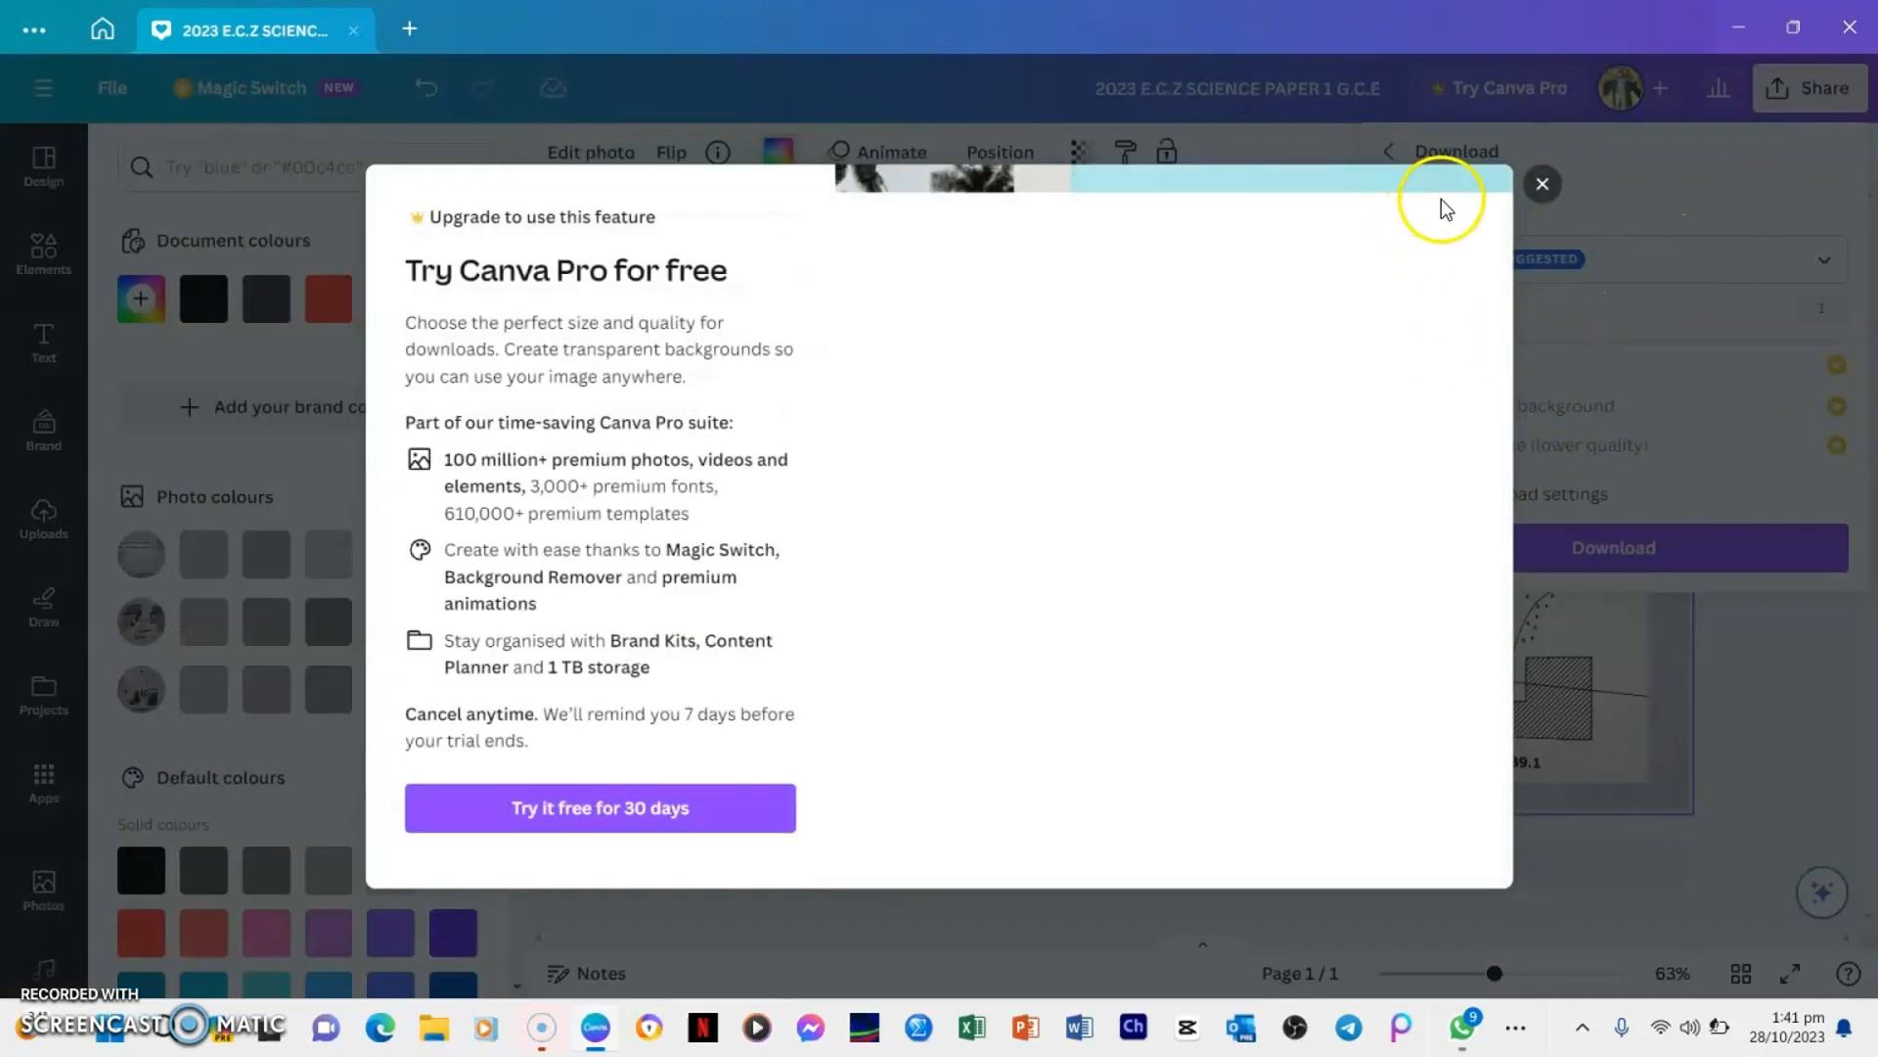
left_click(1538, 190)
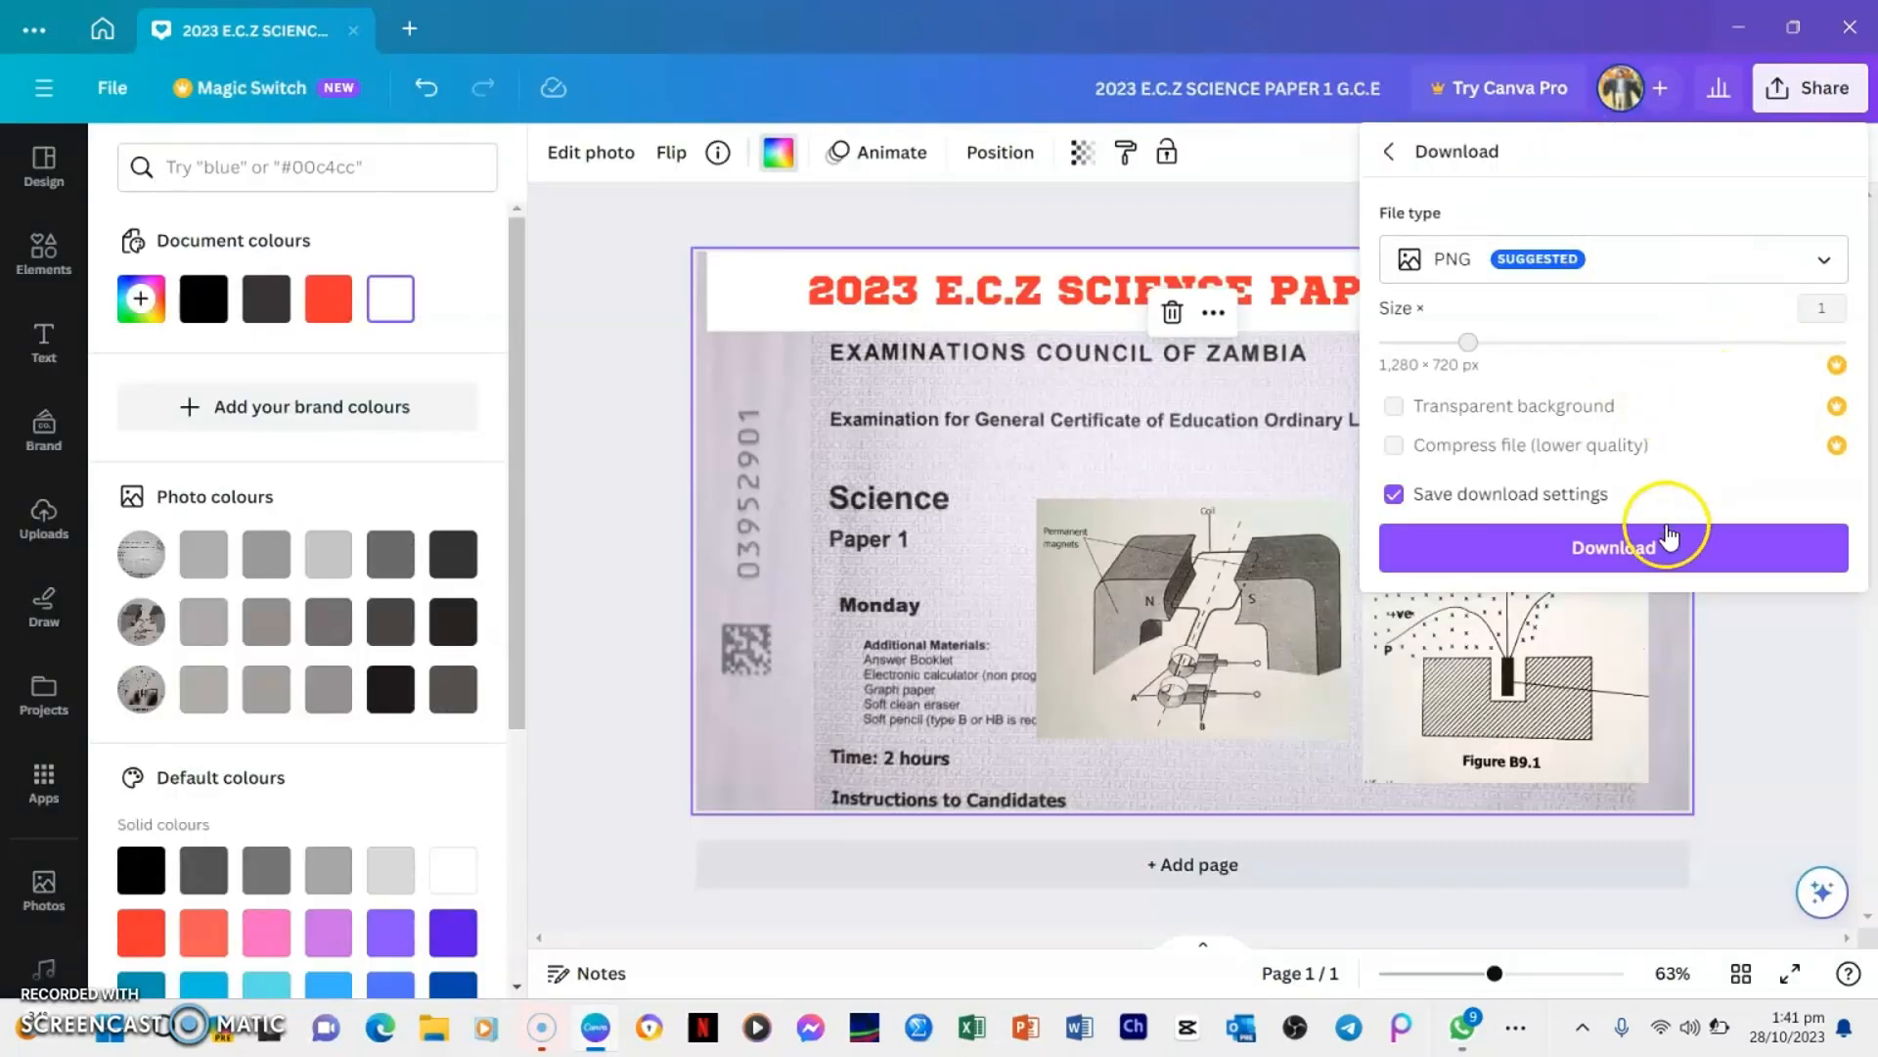
Download the thumbnail and save it in the Downloads folder as the PNG file 2023 E.C.Z SCIENCE PAPER 1 G.C.E
left_click(1632, 558)
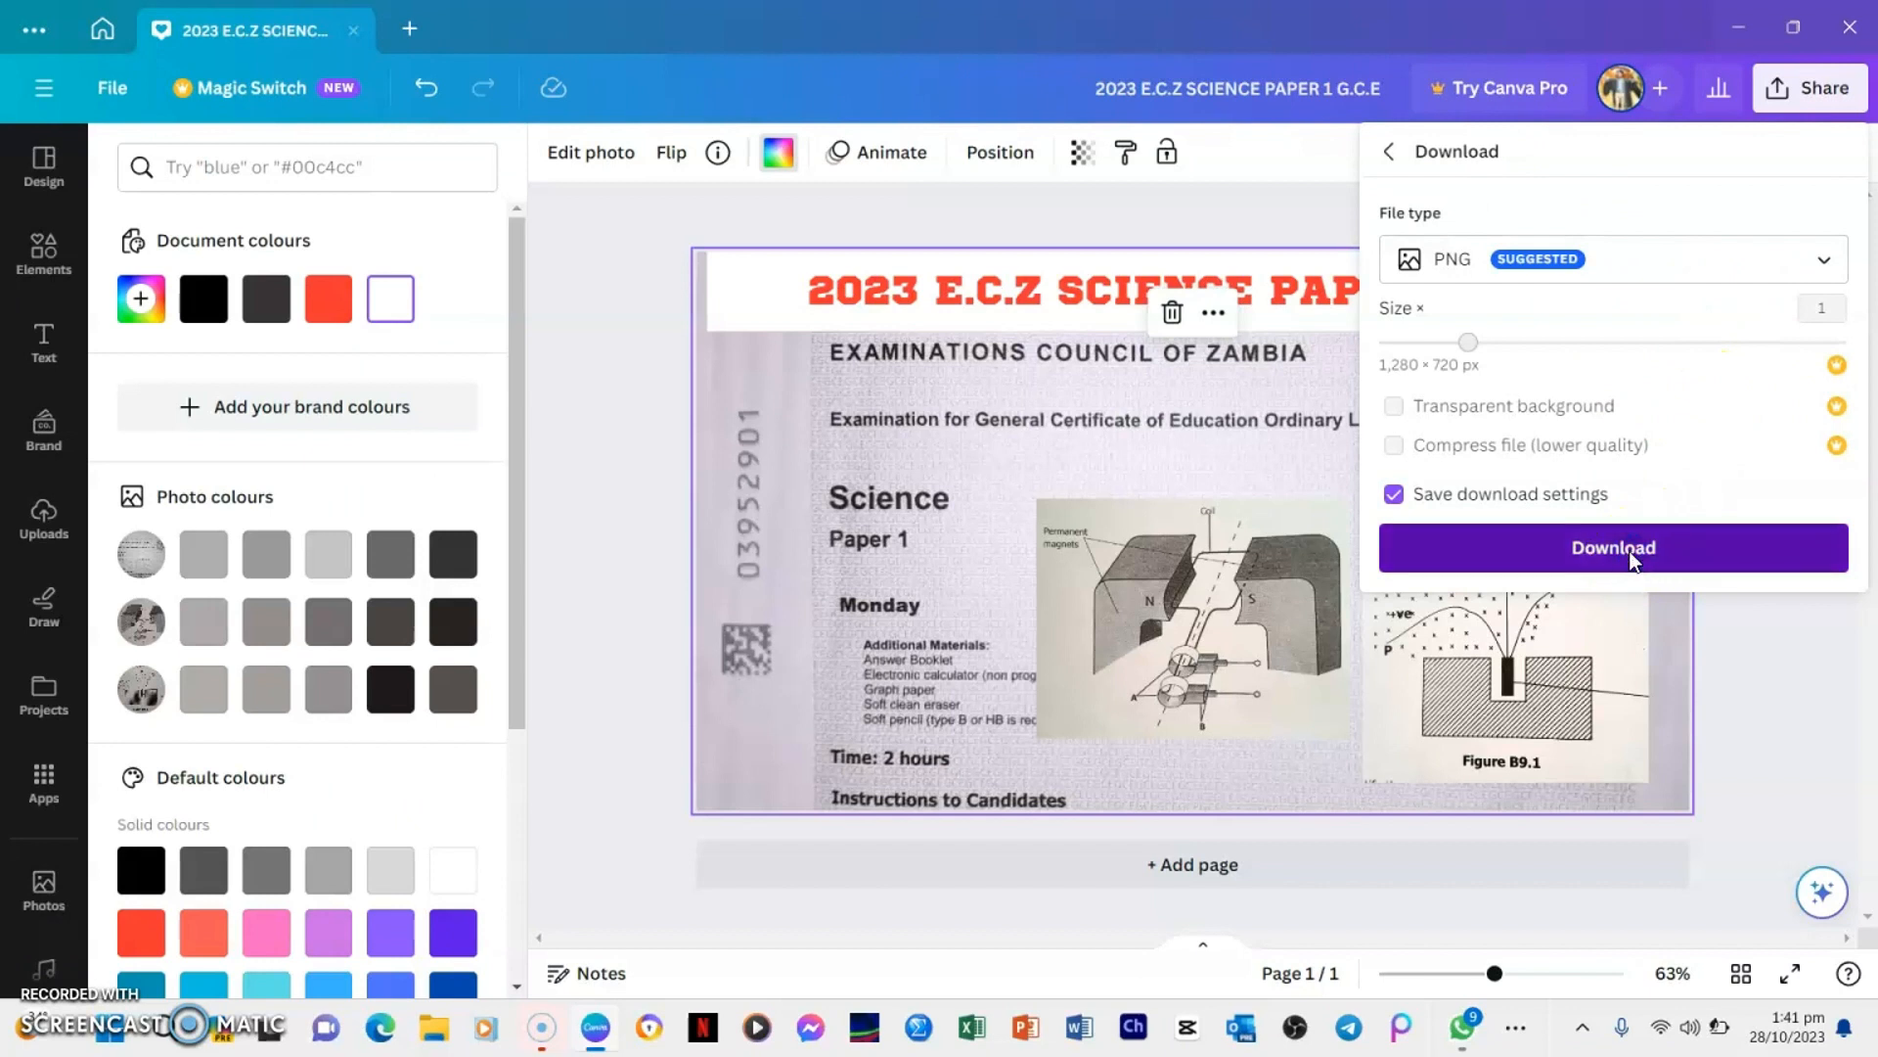
left_click(1632, 558)
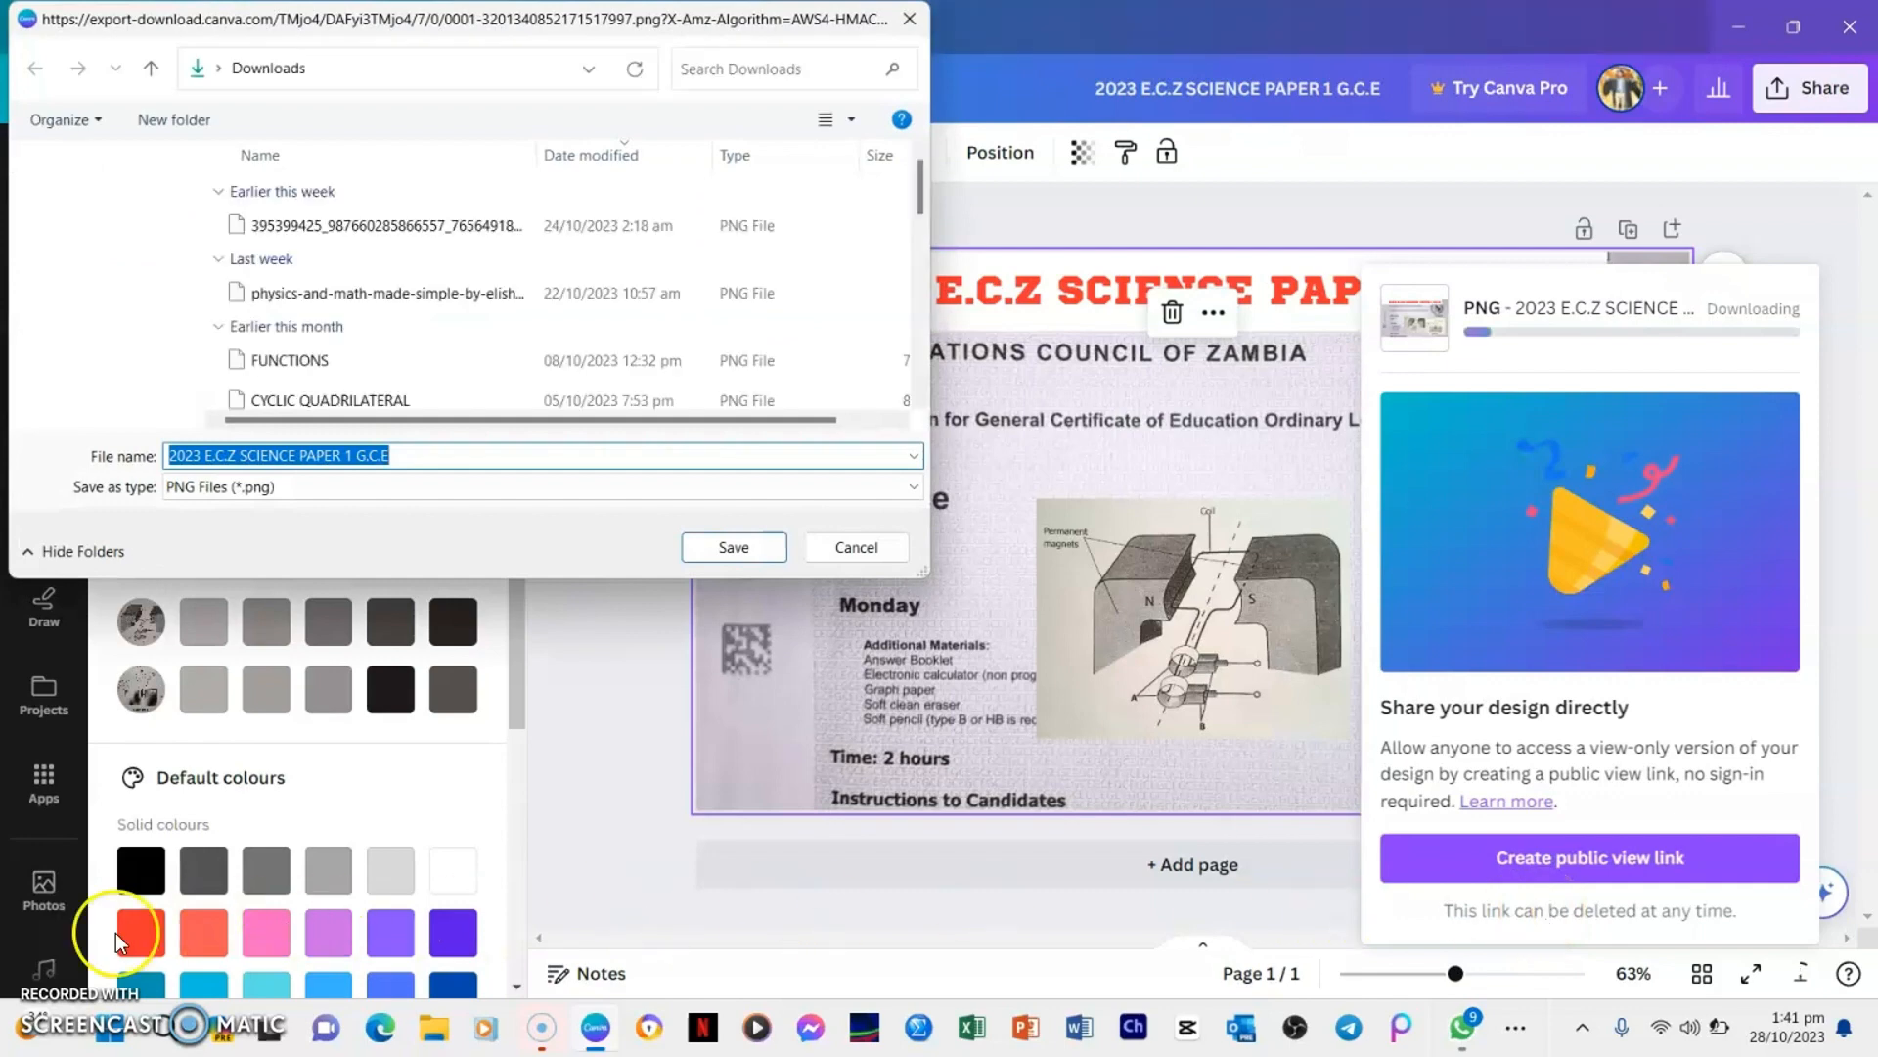
left_click(726, 551)
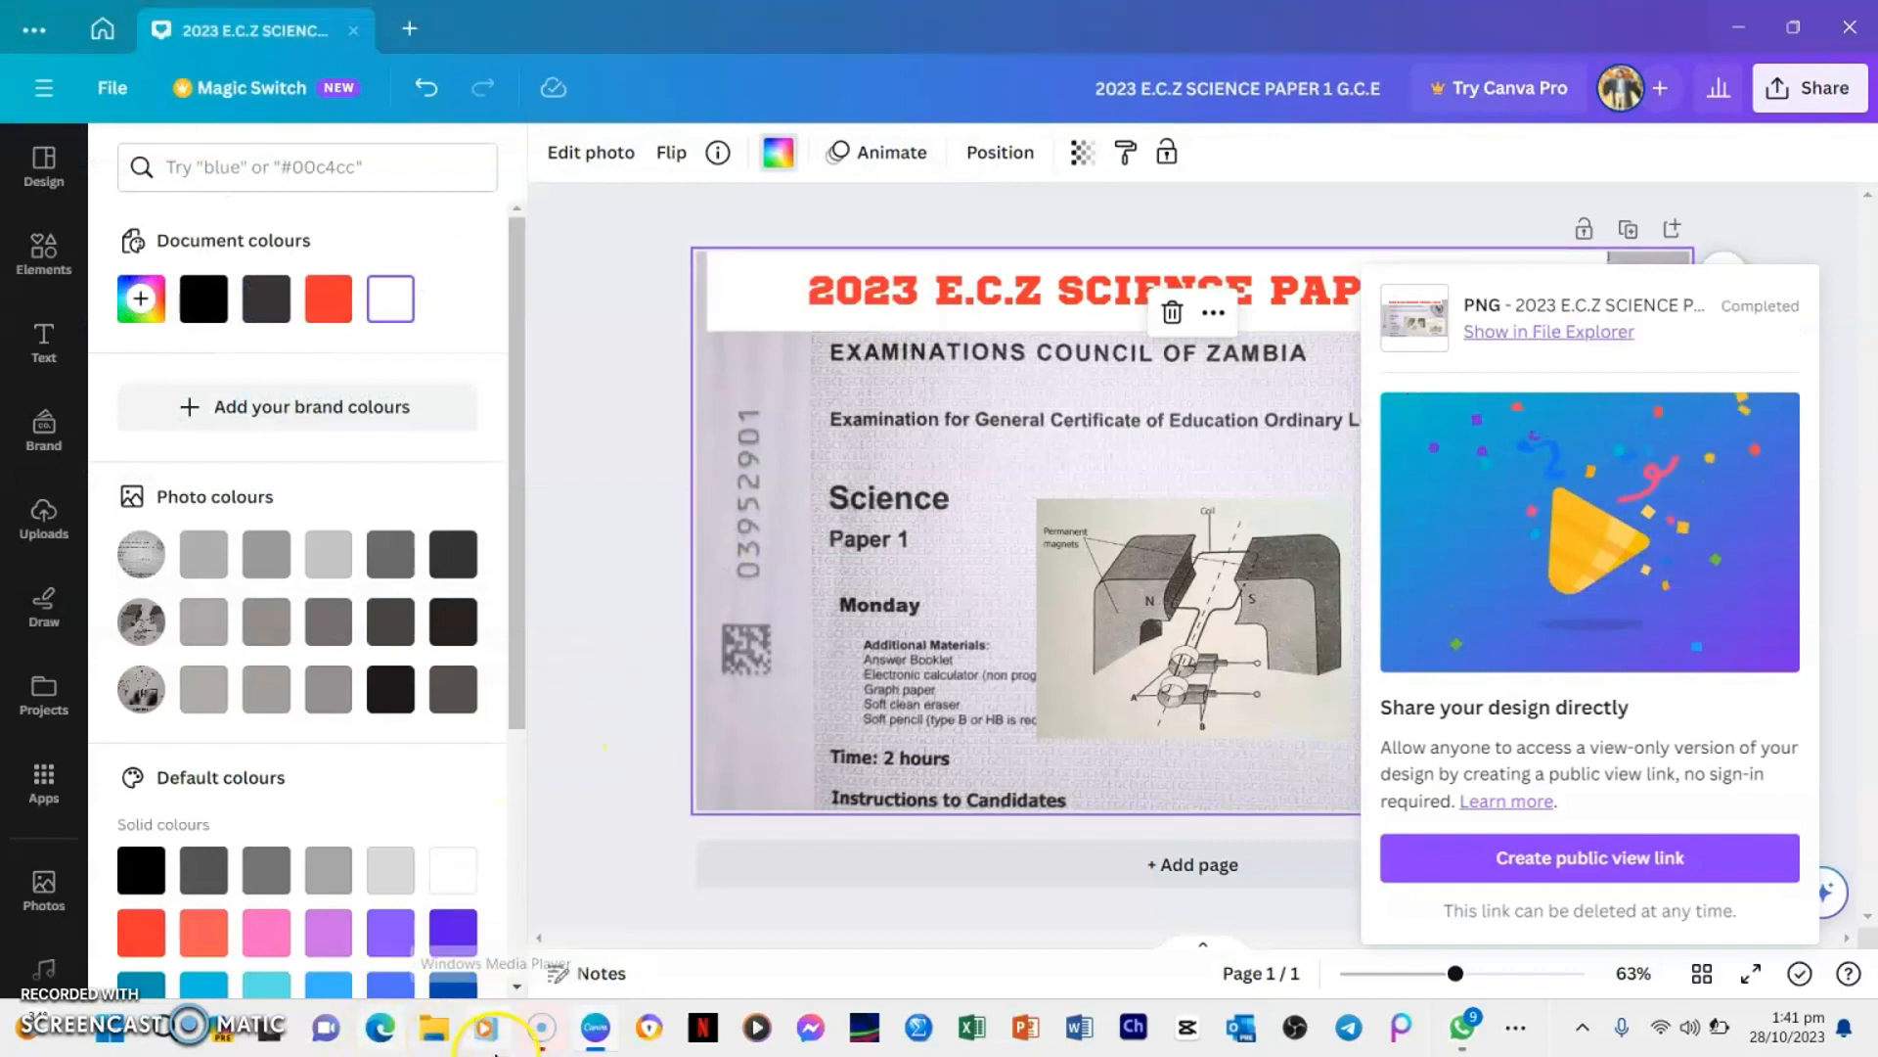
Switch to File Explorer and open the Downloads folder to check the saved thumbnail
left_click(439, 1029)
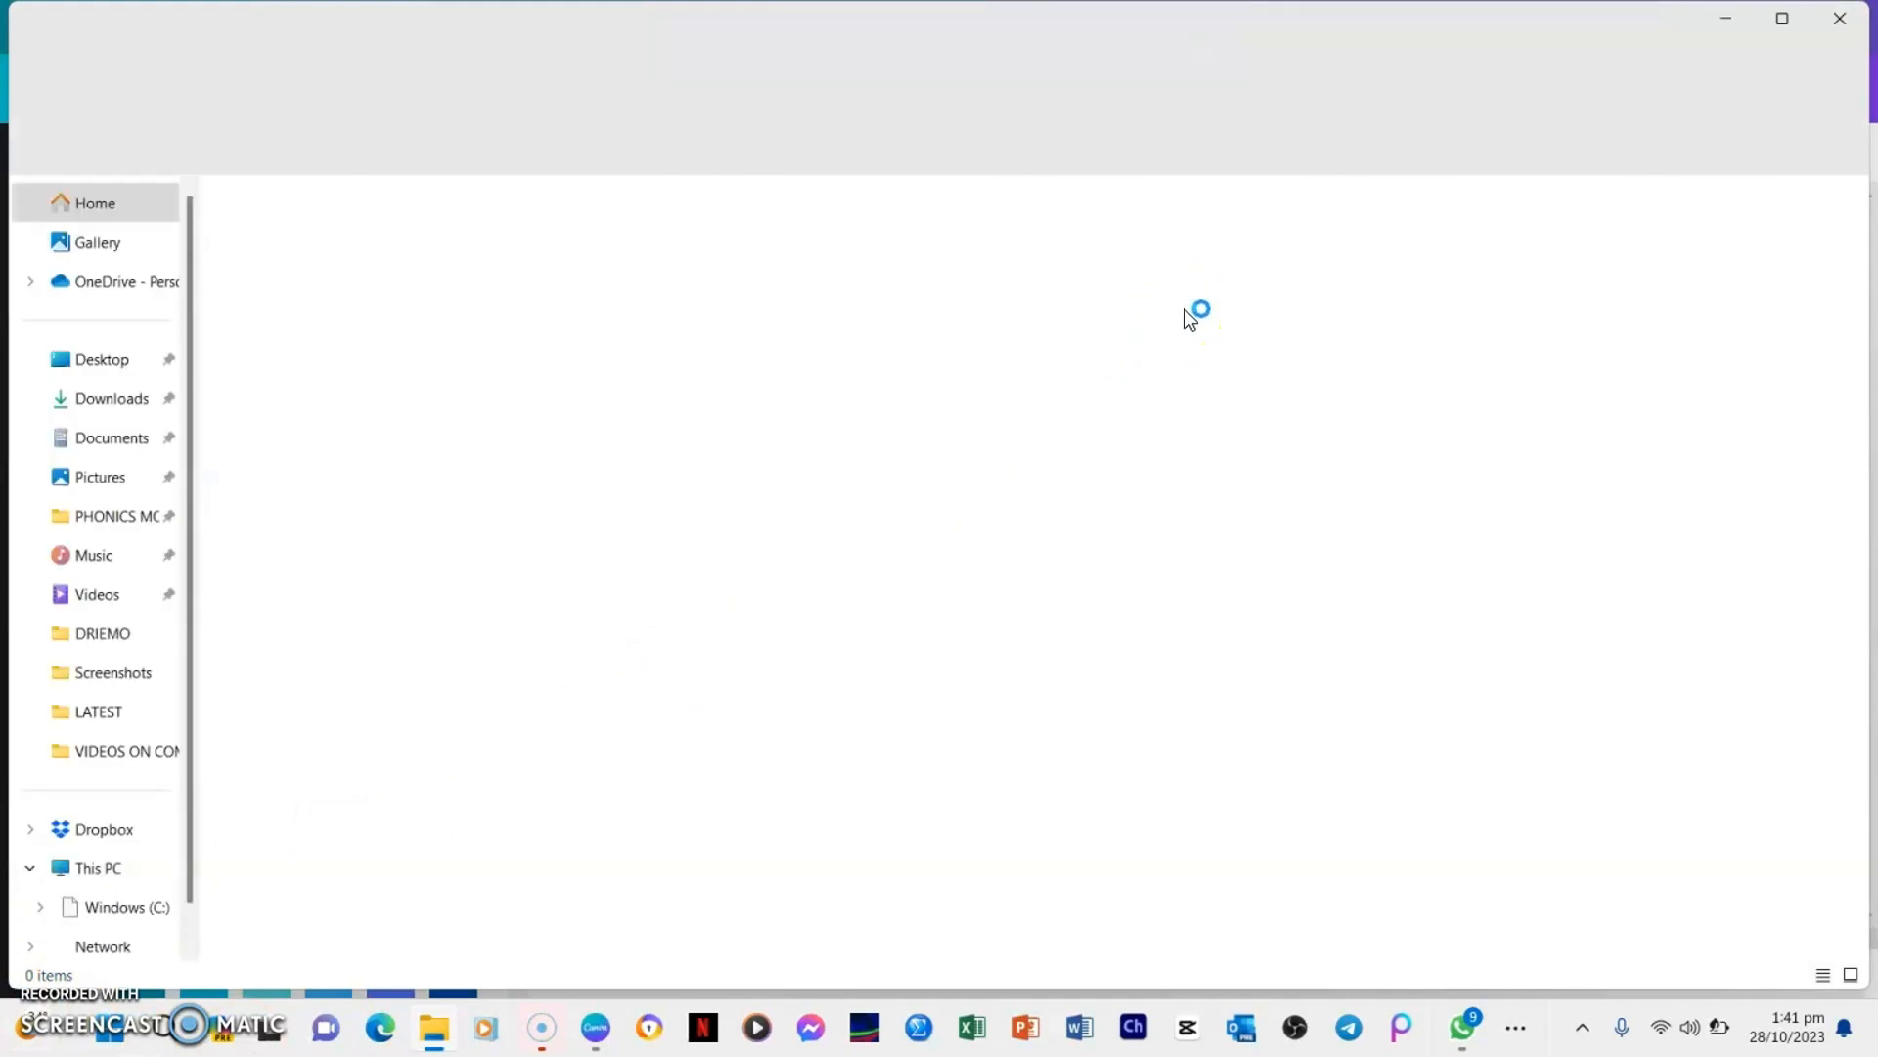
left_click(107, 399)
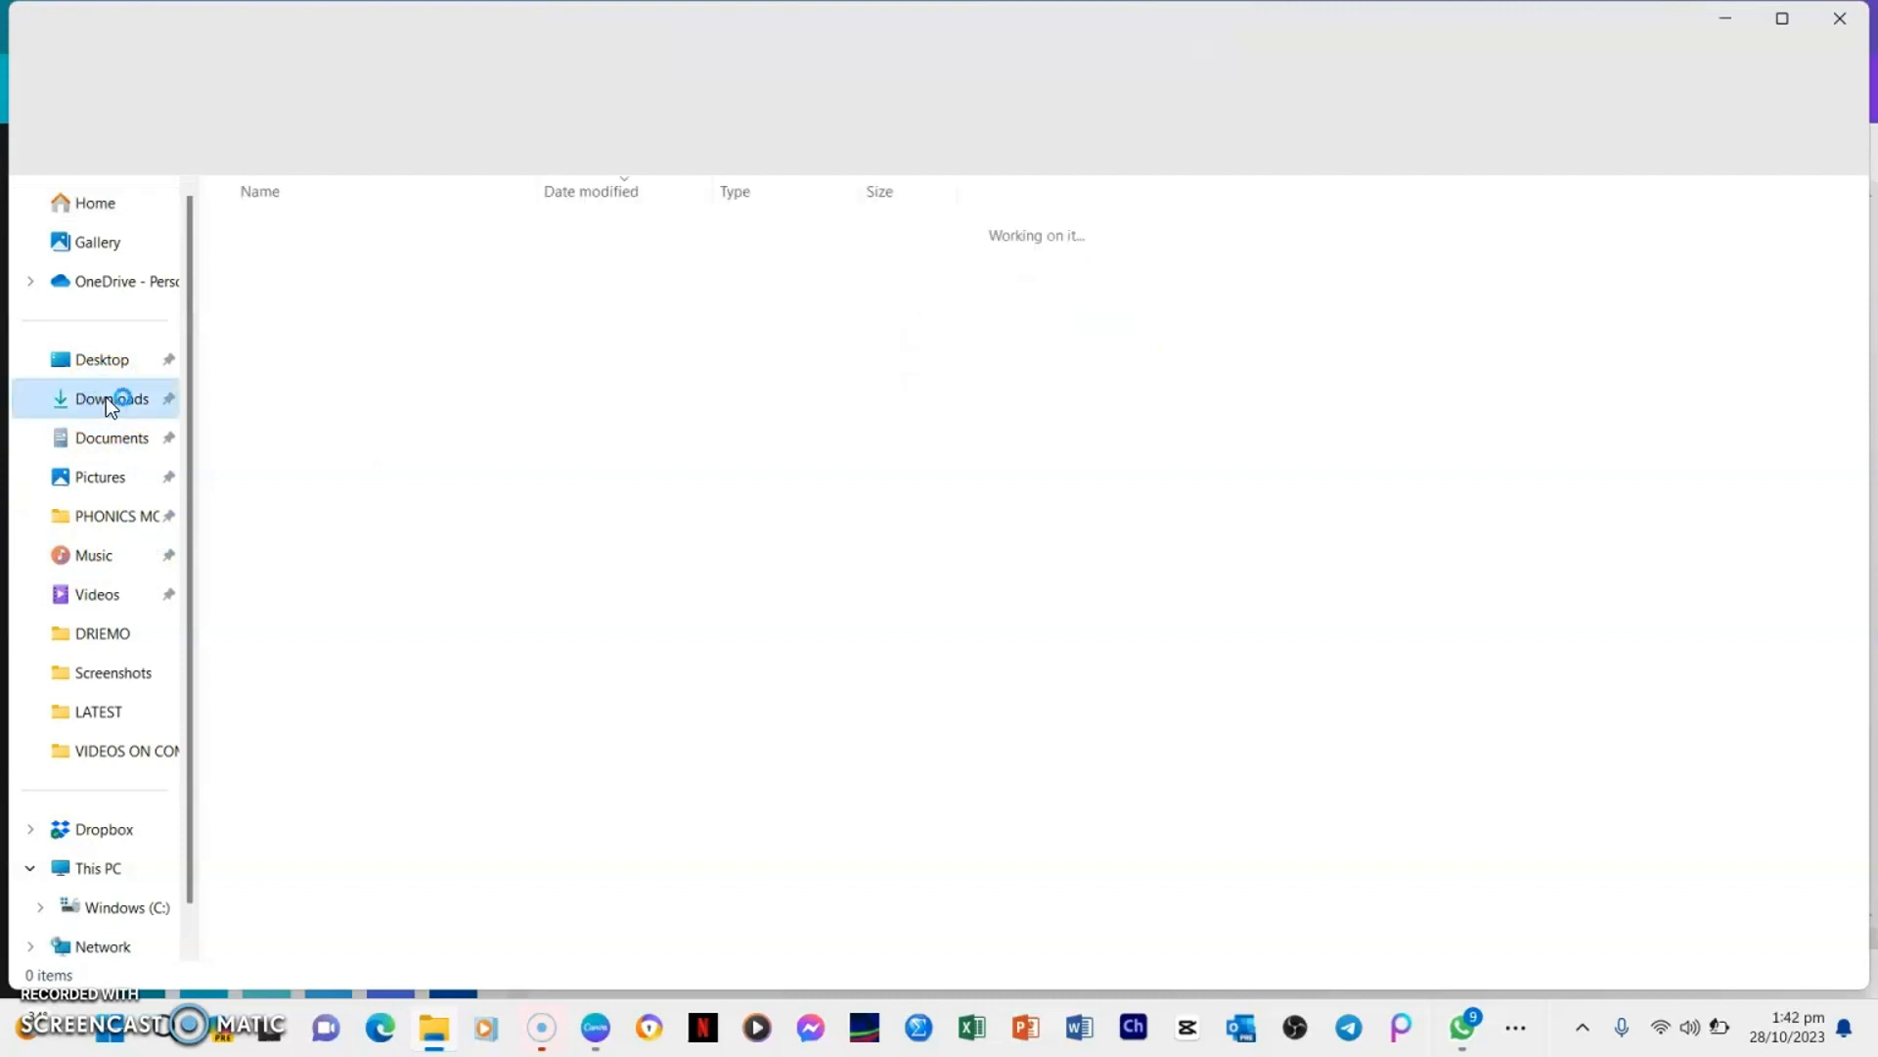